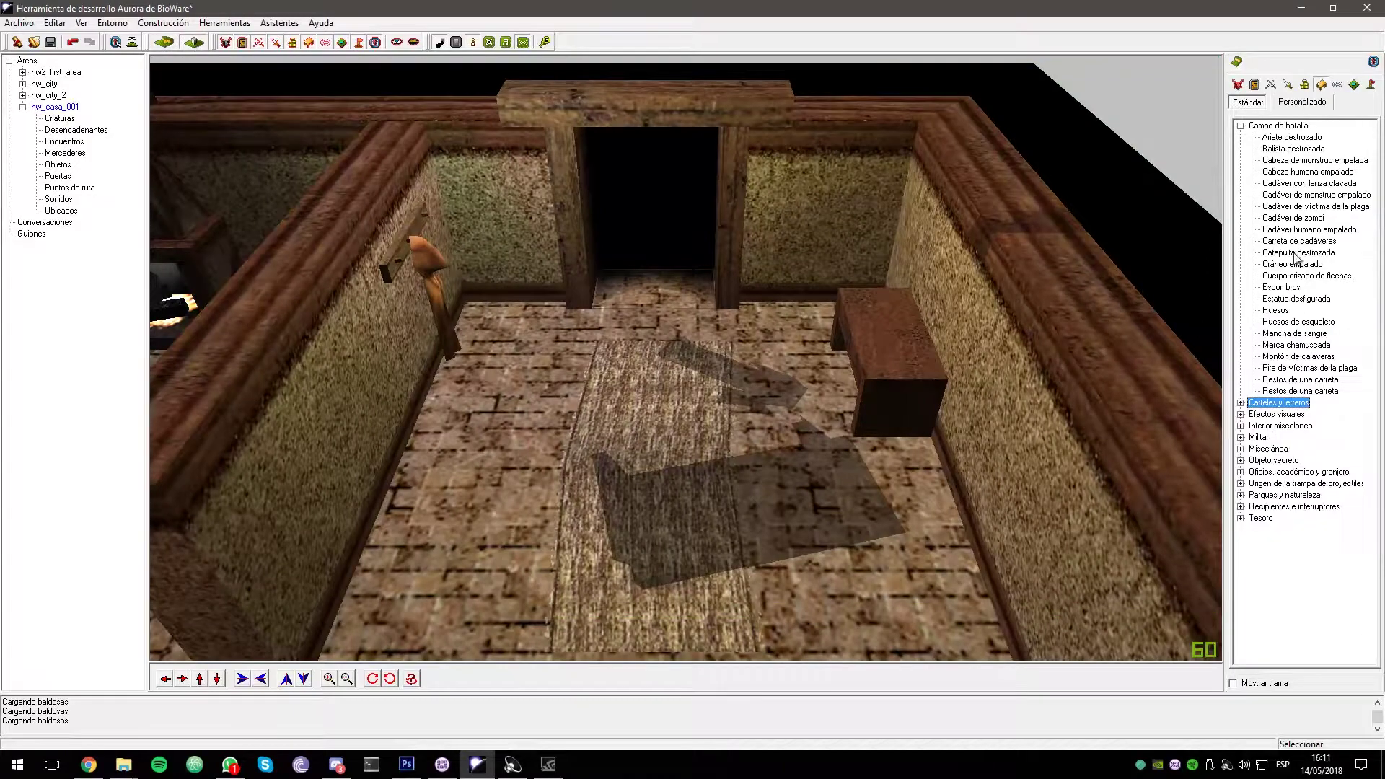
# Place a strong wooden door (Puerta de madera recia) in the house entrance and set its tag to to_city
pyautogui.click(1254, 84)
pyautogui.click(1239, 137)
pyautogui.click(1253, 149)
pyautogui.click(1286, 160)
pyautogui.click(647, 216)
pyautogui.rightClick(672, 232)
pyautogui.click(808, 414)
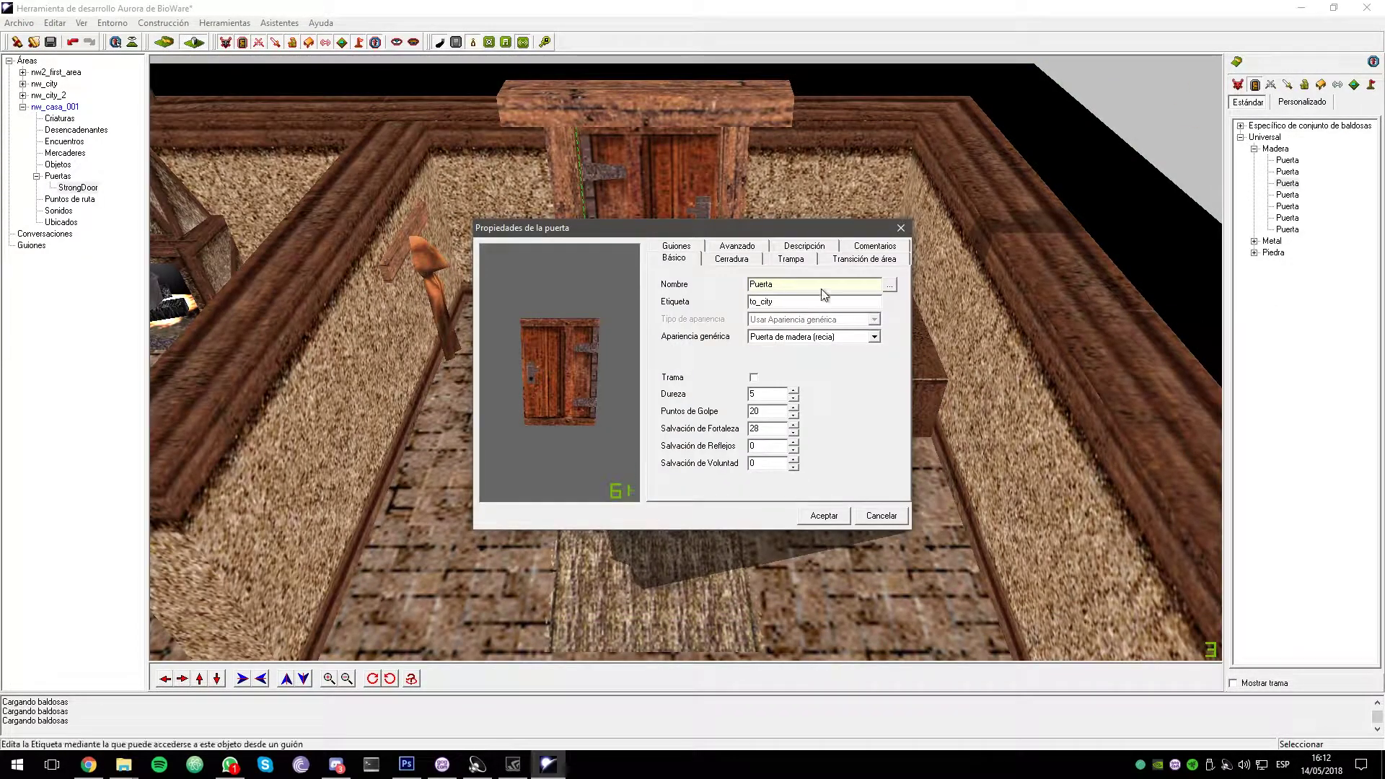
pyautogui.click(824, 515)
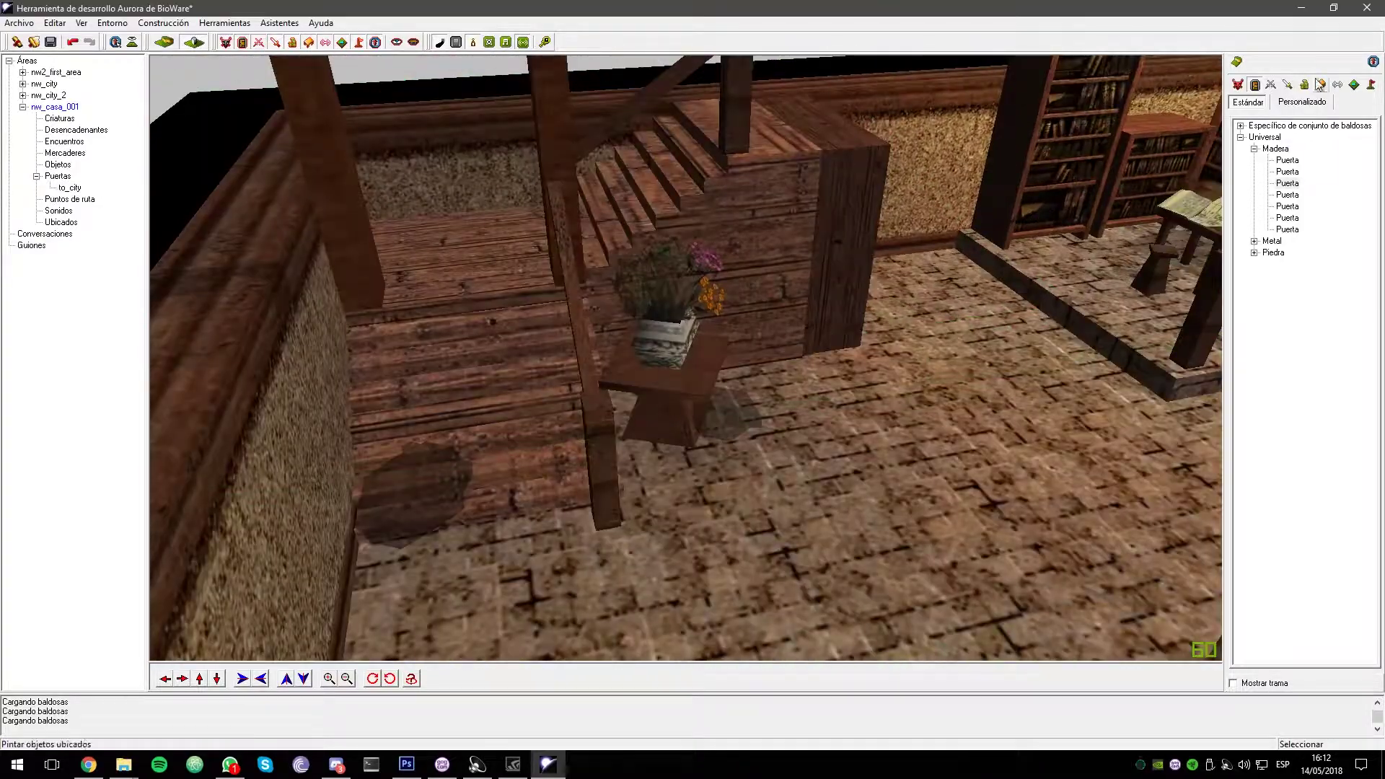
# Start the creature wizard and advance to the choice of racial type
pyautogui.click(1302, 101)
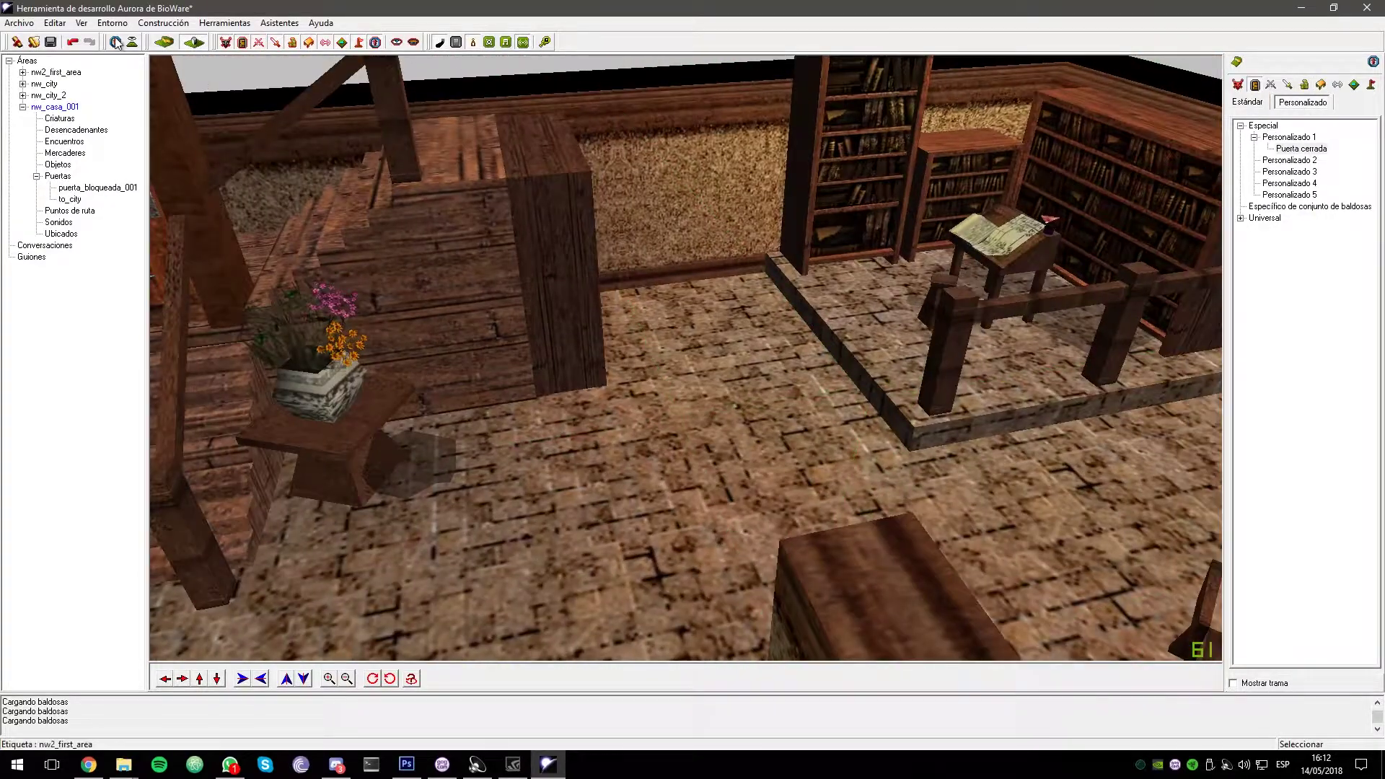
pyautogui.click(280, 23)
pyautogui.click(310, 52)
pyautogui.click(802, 507)
# Try the Mediano, Semiorco, Humano, Semielfo and Dragón racial types for the new creature
pyautogui.click(660, 353)
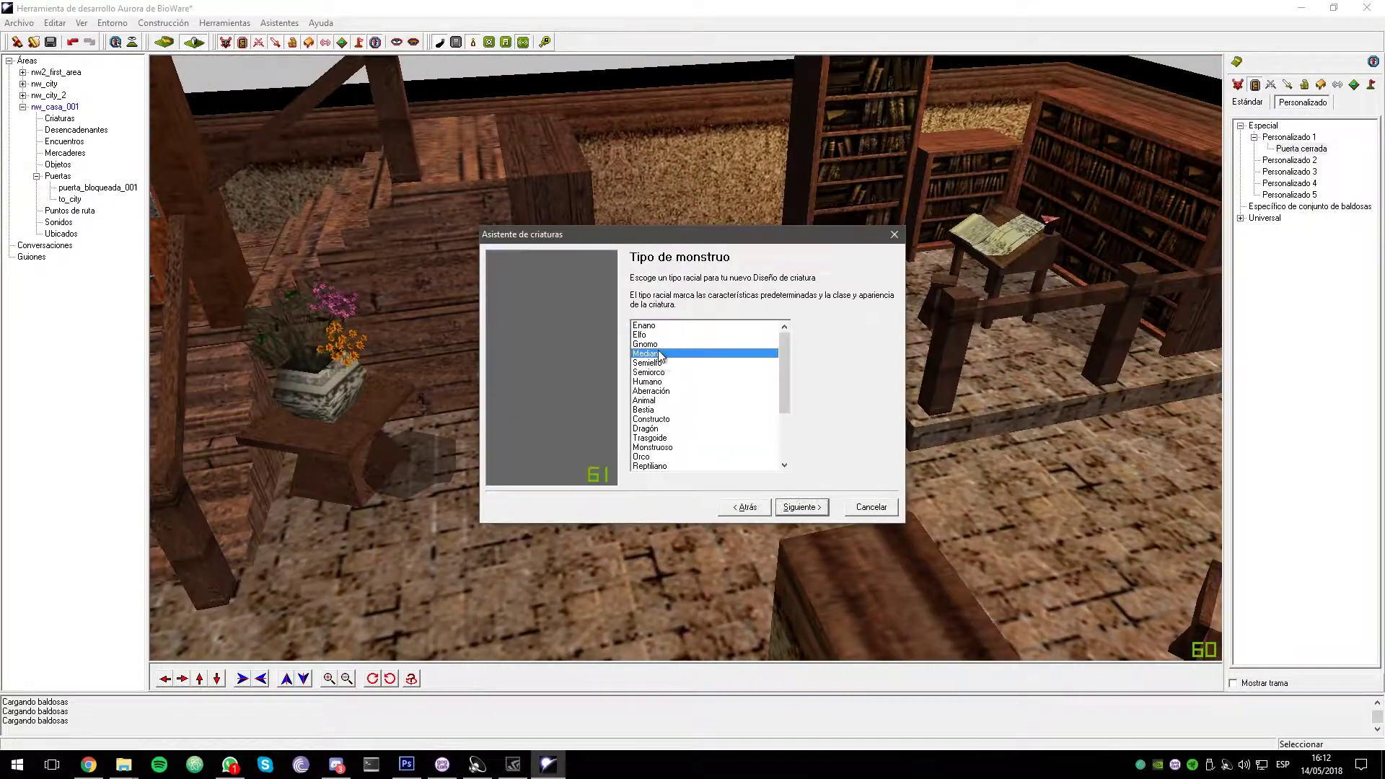
pyautogui.click(659, 372)
pyautogui.click(658, 381)
pyautogui.click(801, 507)
pyautogui.click(744, 508)
pyautogui.click(661, 361)
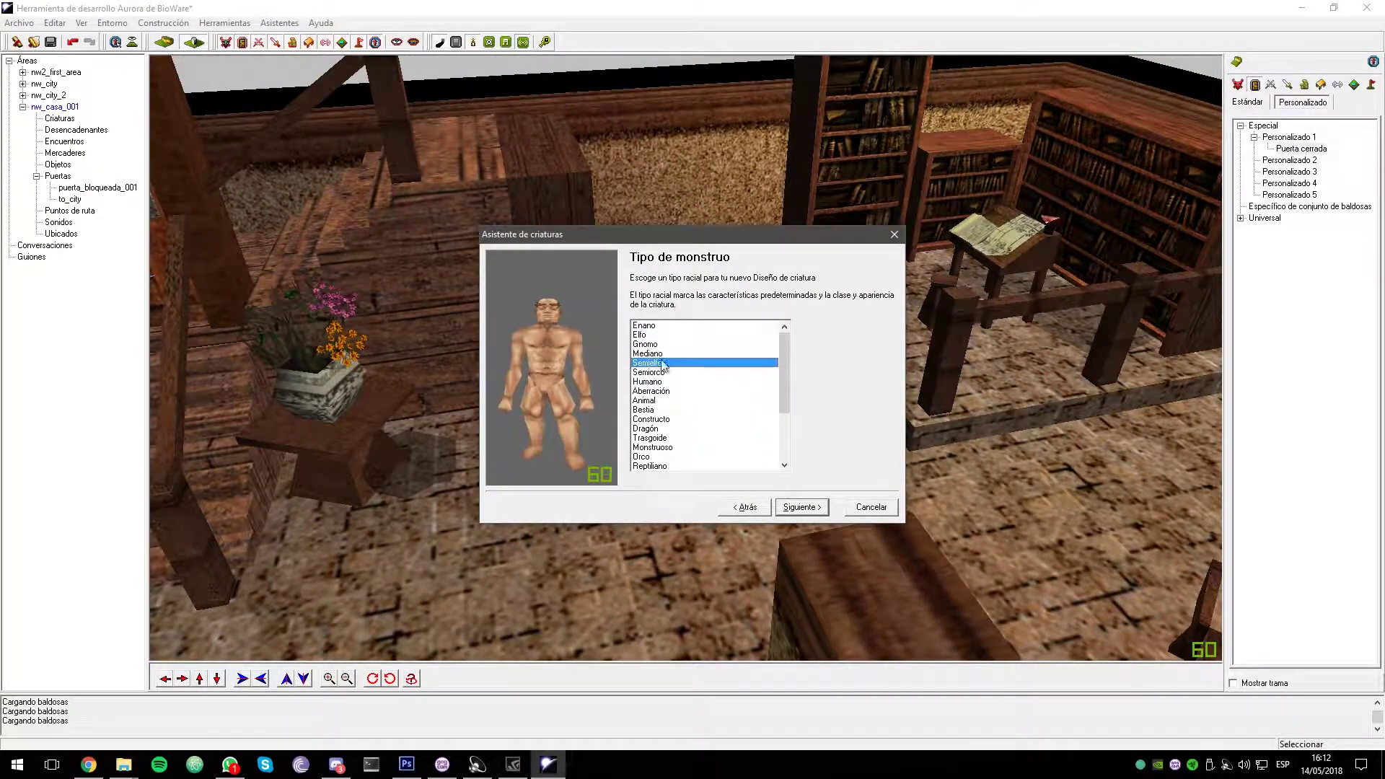
pyautogui.scroll(-5, 661, 364)
pyautogui.scroll(5, 670, 404)
pyautogui.click(673, 429)
pyautogui.click(802, 507)
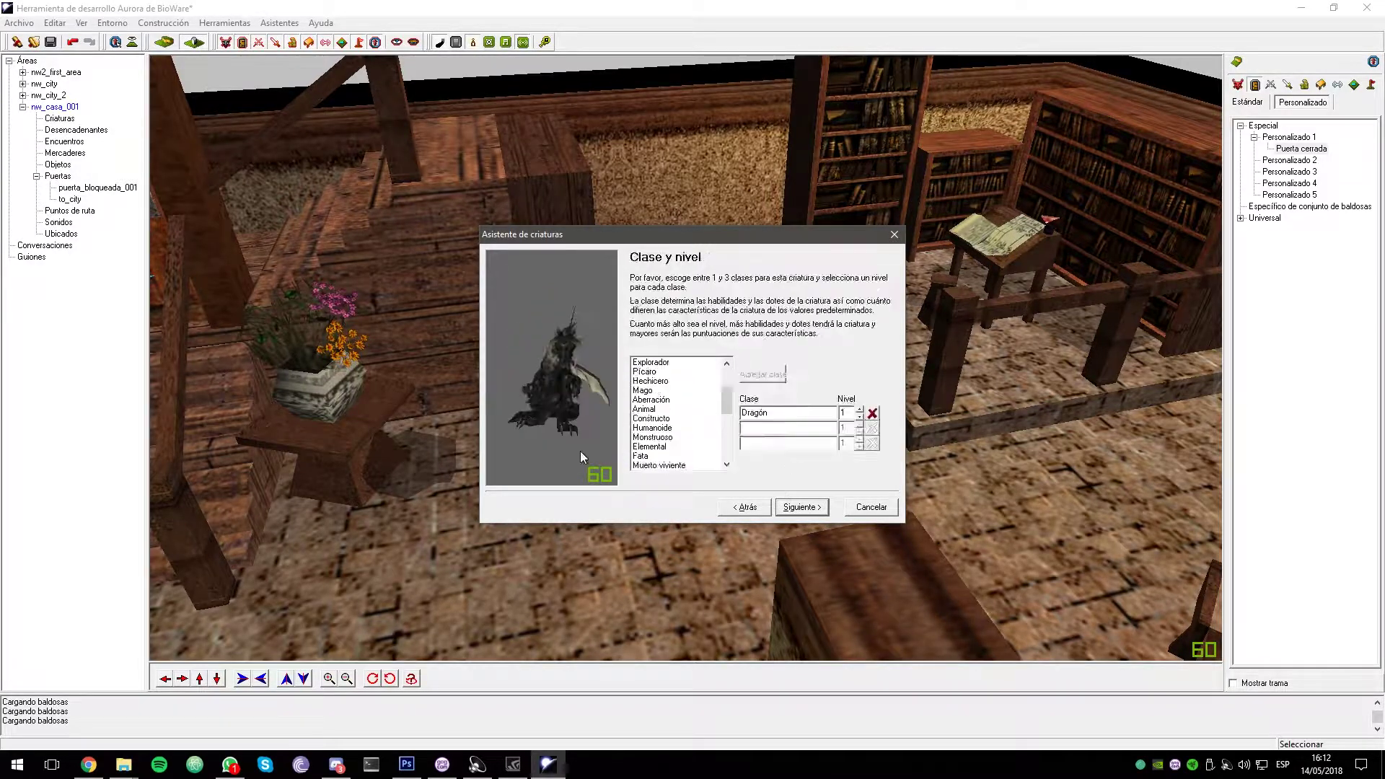
# Set the new creature's racial type to Reptiliano
pyautogui.click(745, 507)
pyautogui.scroll(-3, 685, 404)
pyautogui.click(685, 408)
pyautogui.click(692, 390)
pyautogui.click(698, 354)
pyautogui.click(685, 381)
pyautogui.click(801, 506)
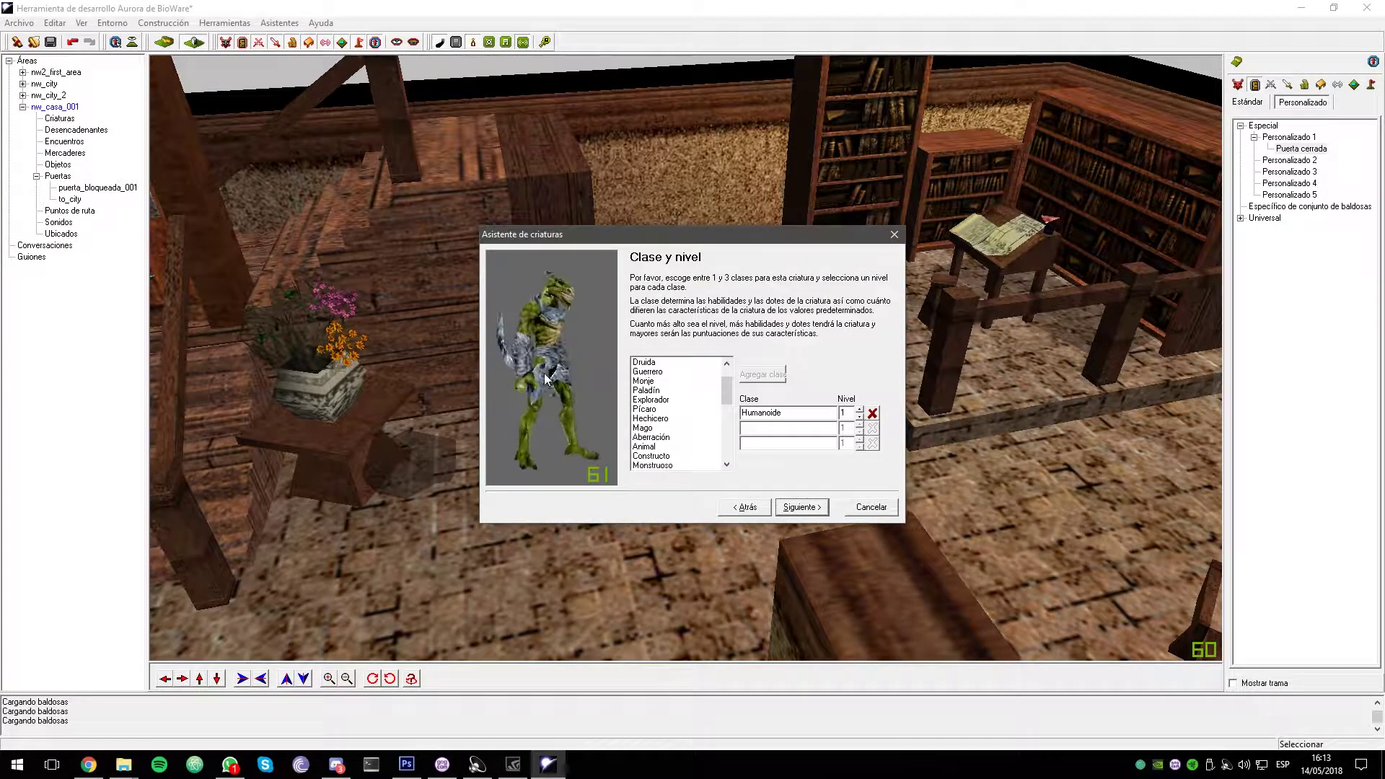
# Keep the Hombre lagarto A appearance and its portrait, and name the creature alcalde_caldemin
pyautogui.click(642, 427)
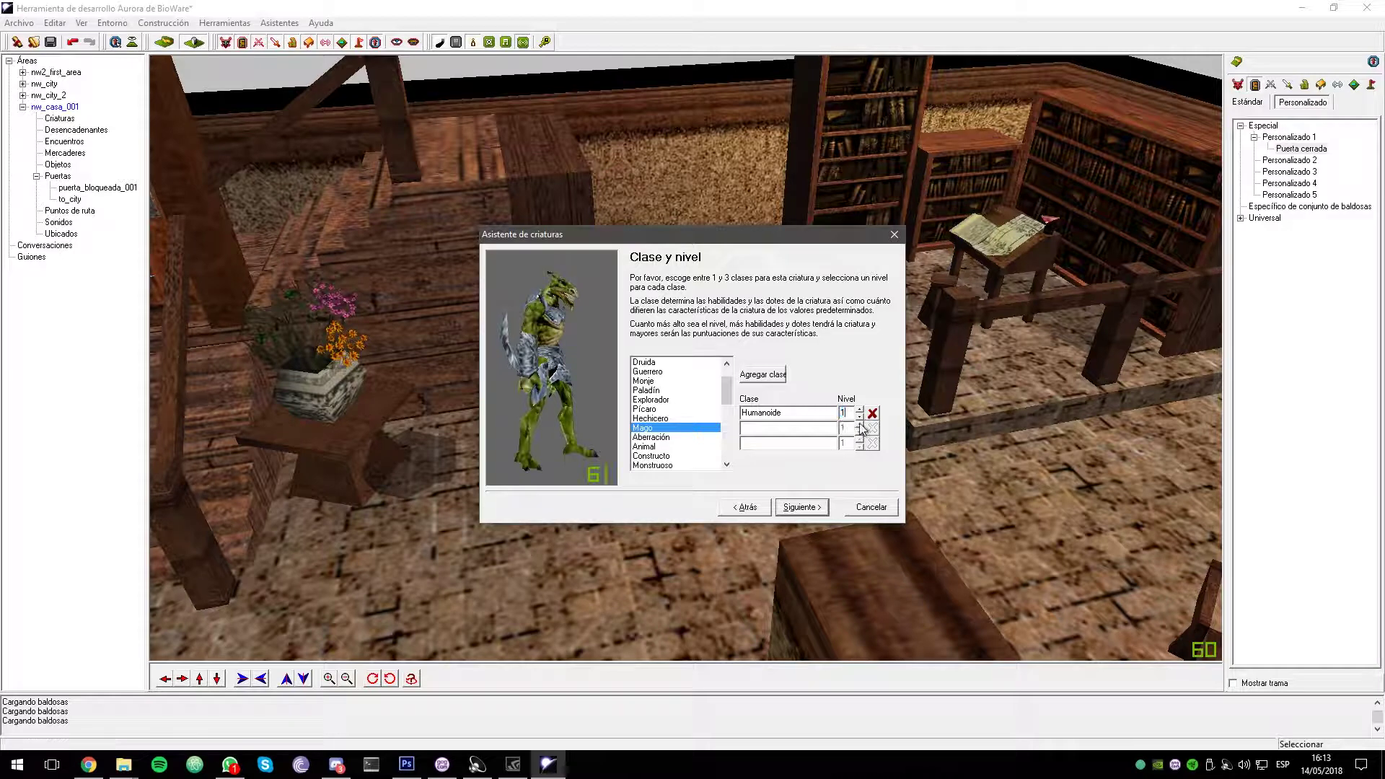
pyautogui.press('Return')
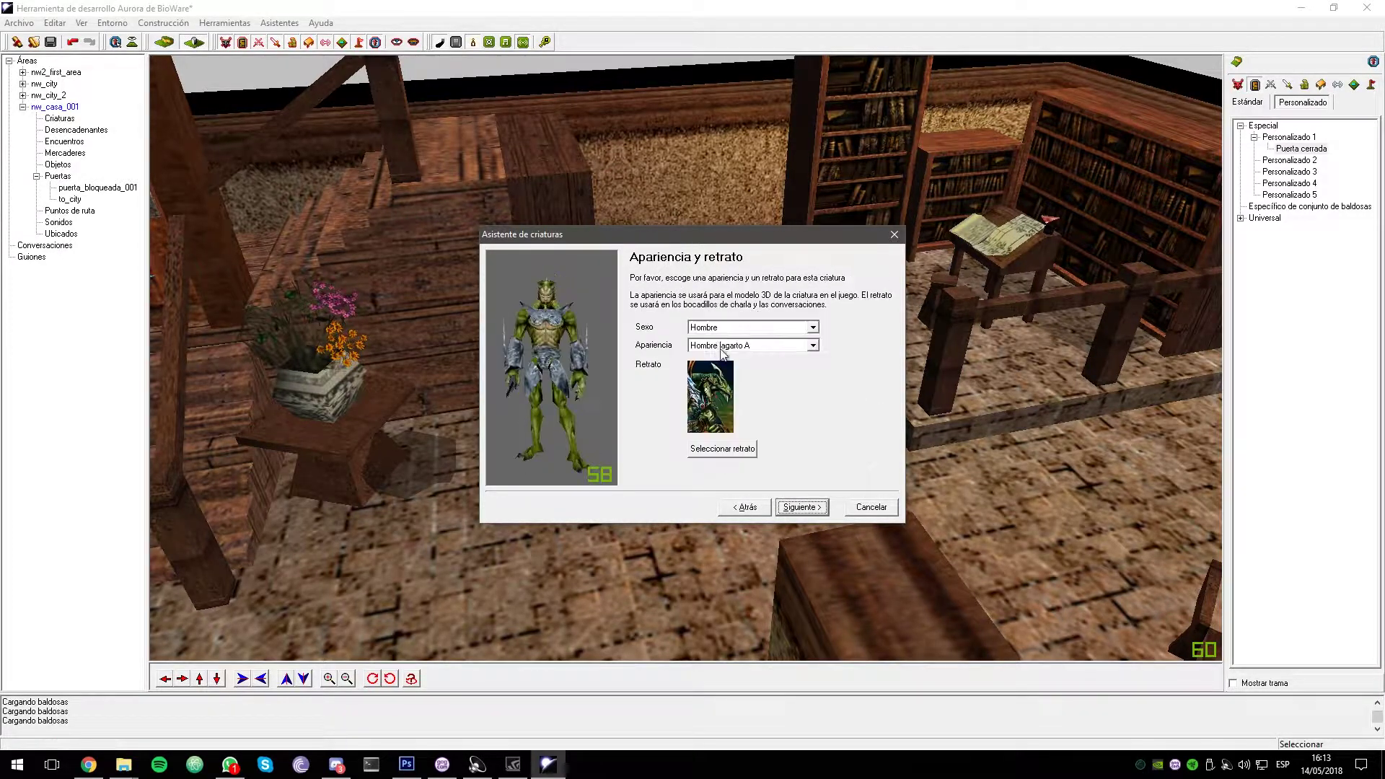
pyautogui.click(802, 506)
pyautogui.click(799, 507)
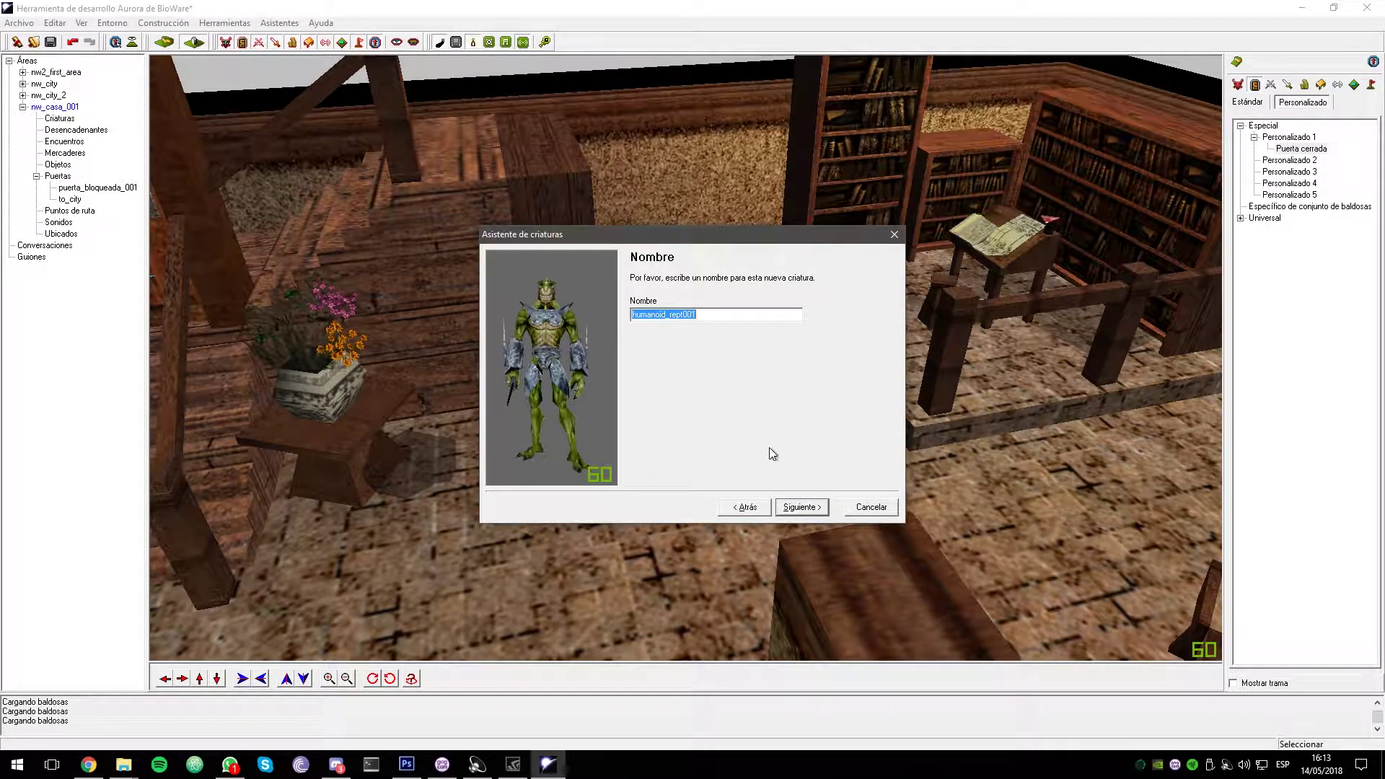
pyautogui.write('alcalde_')
pyautogui.write('caldera')
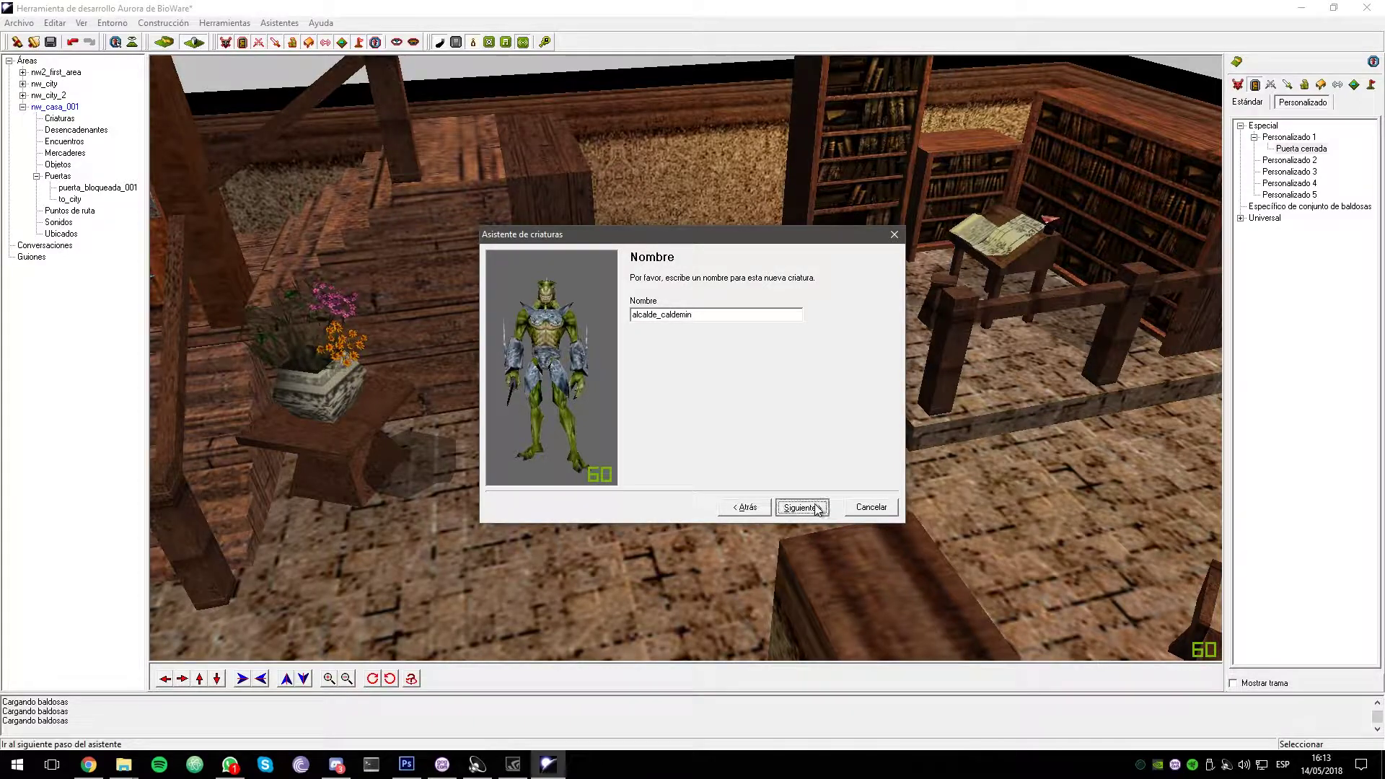
# Complete the remaining pages of the creature wizard and finish creating the creature
pyautogui.click(814, 506)
pyautogui.doubleClick(724, 304)
pyautogui.click(742, 316)
pyautogui.click(802, 506)
pyautogui.scroll(-3, 801, 414)
pyautogui.click(800, 506)
pyautogui.click(692, 464)
pyautogui.click(802, 507)
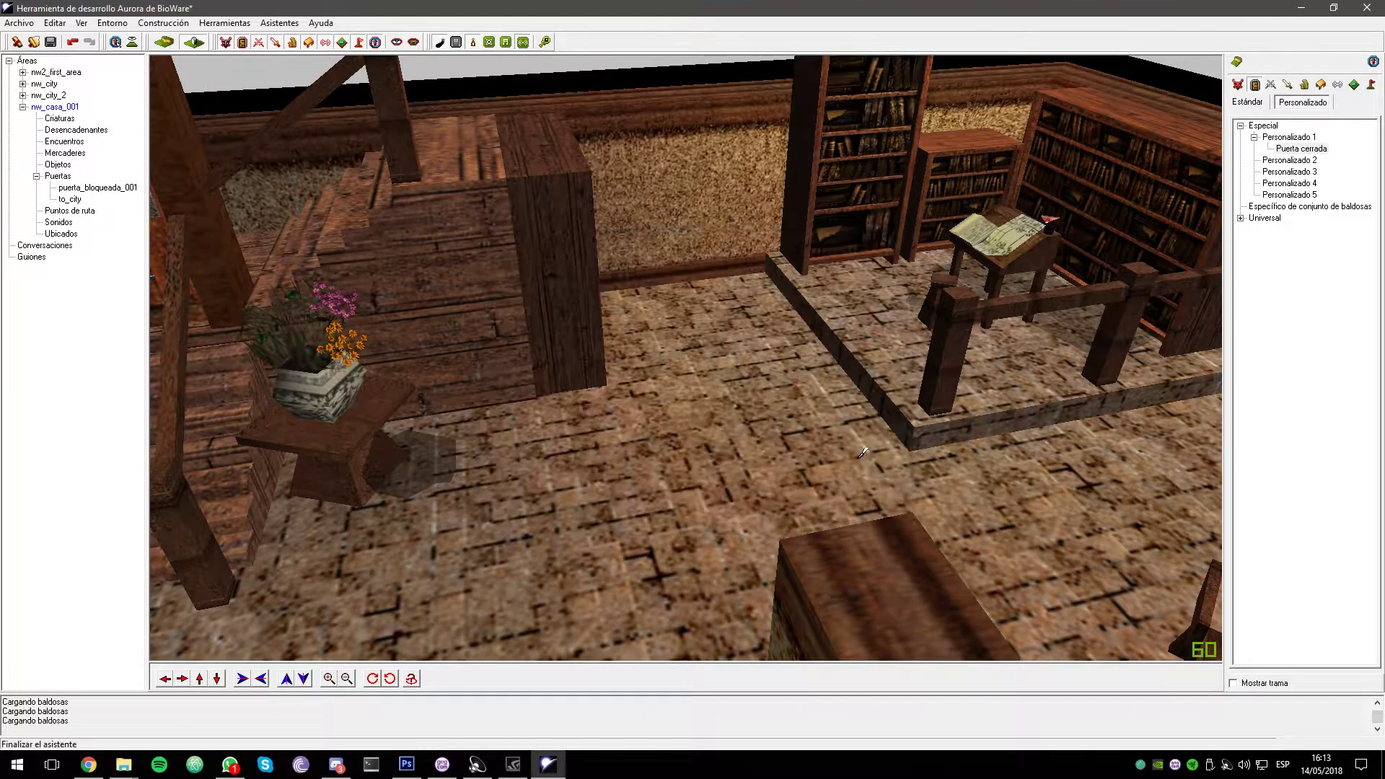
# Remove all equipped items and both healing potions from the creature's inventory
pyautogui.click(537, 568)
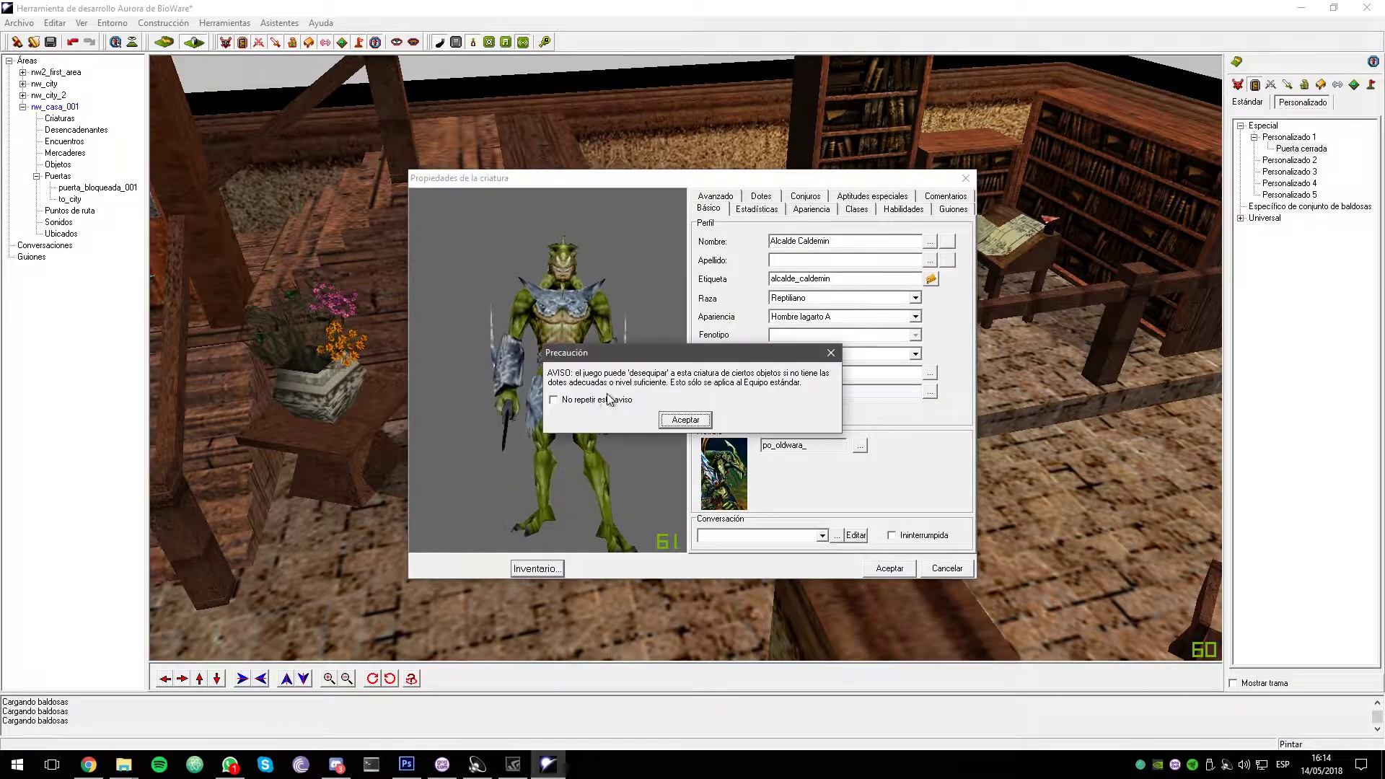
pyautogui.click(680, 421)
pyautogui.moveTo(556, 414); pyautogui.dragTo(501, 542)
pyautogui.click(490, 565)
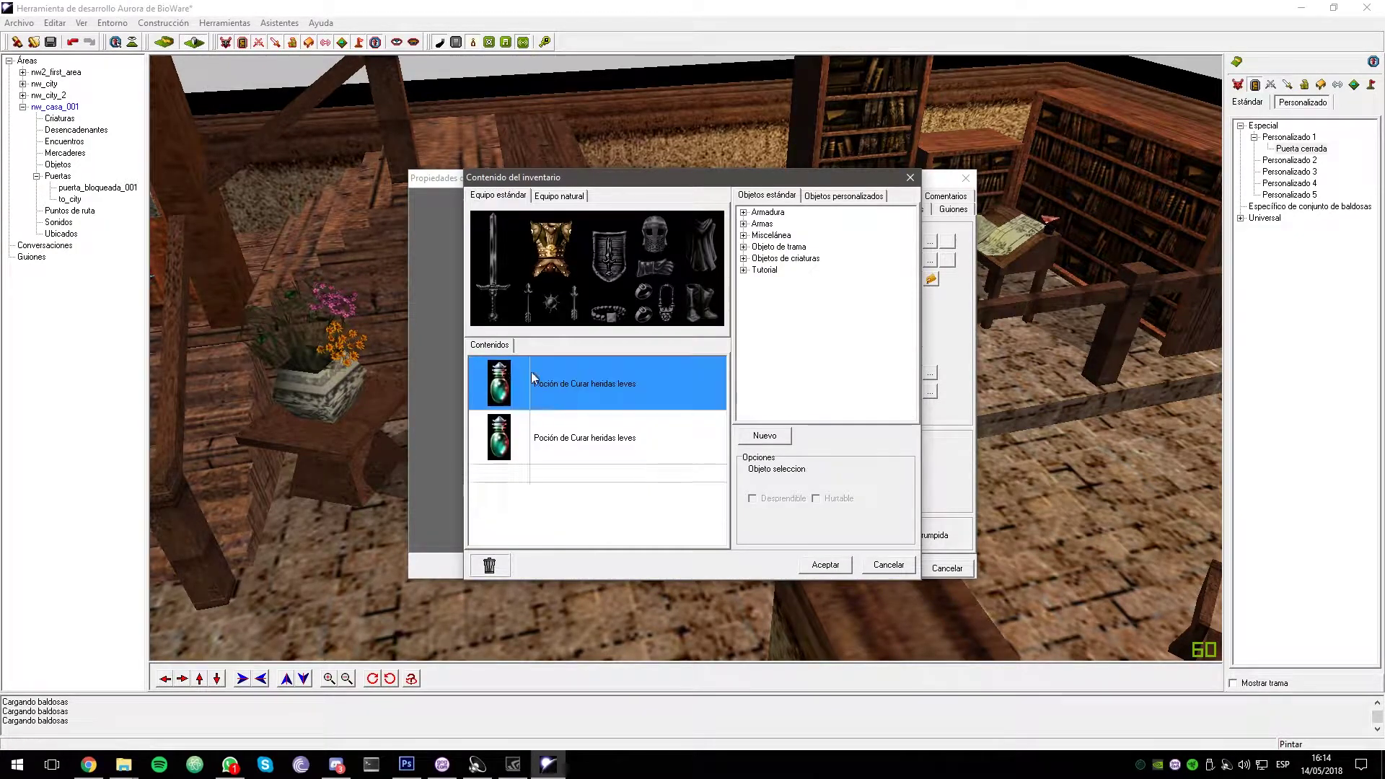
pyautogui.click(489, 564)
pyautogui.click(490, 564)
pyautogui.press('Return')
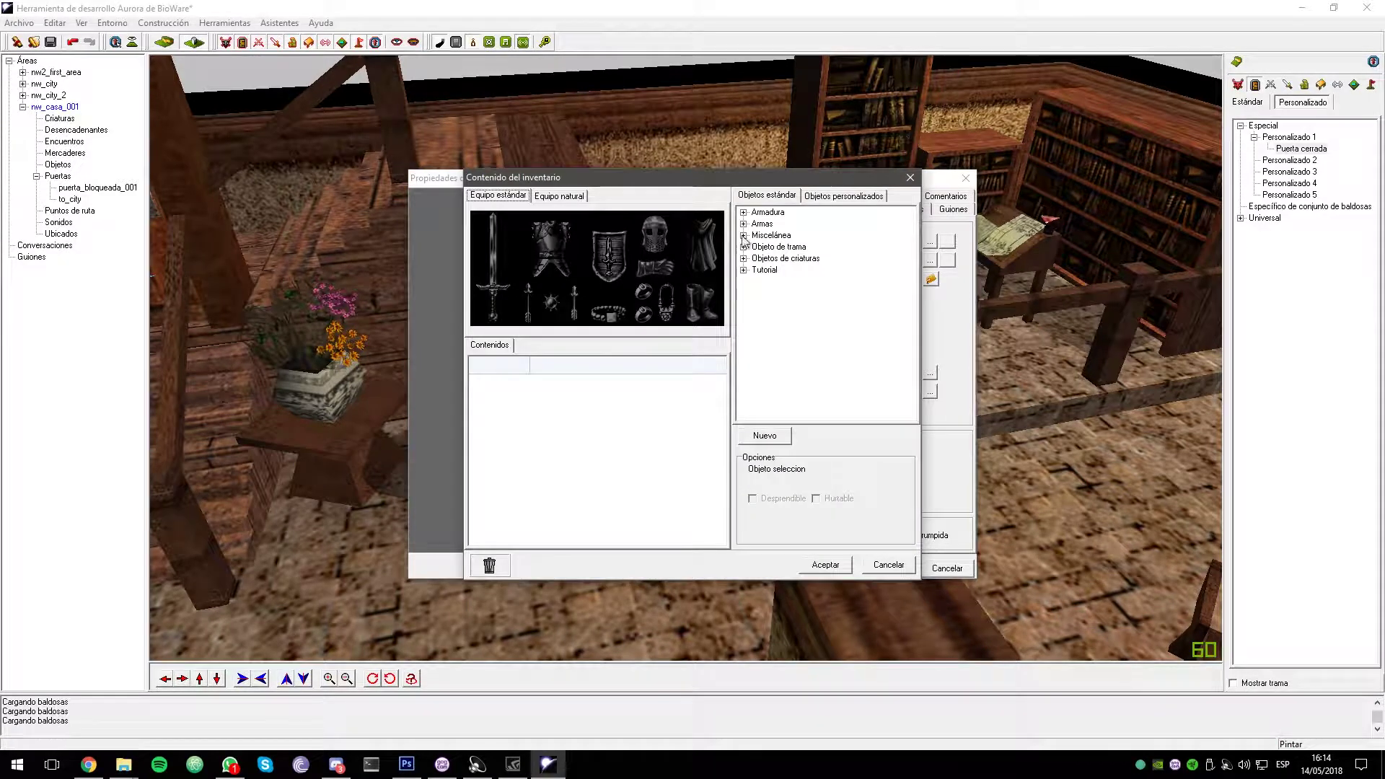
# Equip the creature with a Hoz +5 from the exotic weapons in its main weapon slot
pyautogui.click(742, 223)
pyautogui.click(757, 258)
pyautogui.click(756, 258)
pyautogui.click(756, 305)
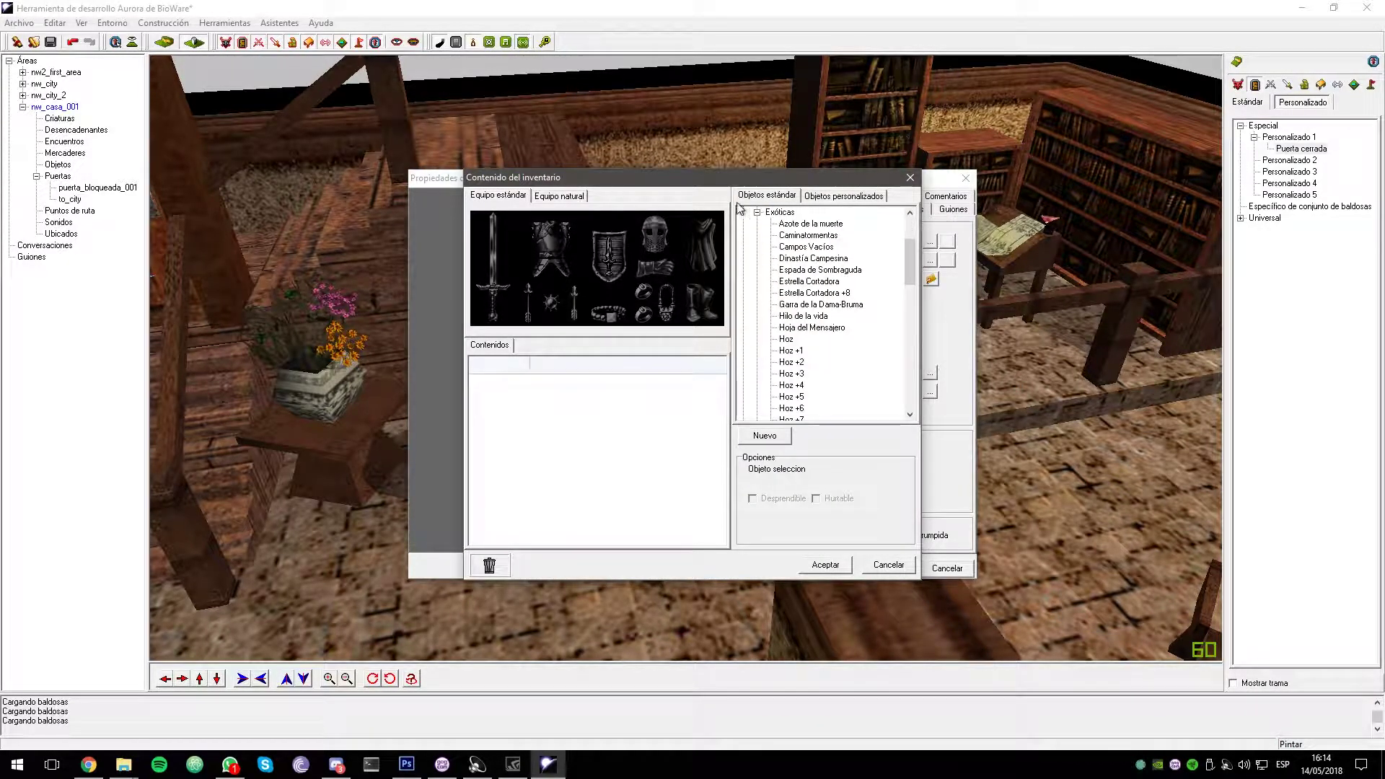
pyautogui.click(756, 212)
pyautogui.click(756, 327)
pyautogui.click(756, 328)
pyautogui.click(756, 304)
pyautogui.moveTo(798, 406); pyautogui.dragTo(493, 267)
# Equip a Martillo de guerra +2 in the creature's shield slot and accept the inventory
pyautogui.click(757, 212)
pyautogui.doubleClick(780, 268)
pyautogui.doubleClick(790, 315)
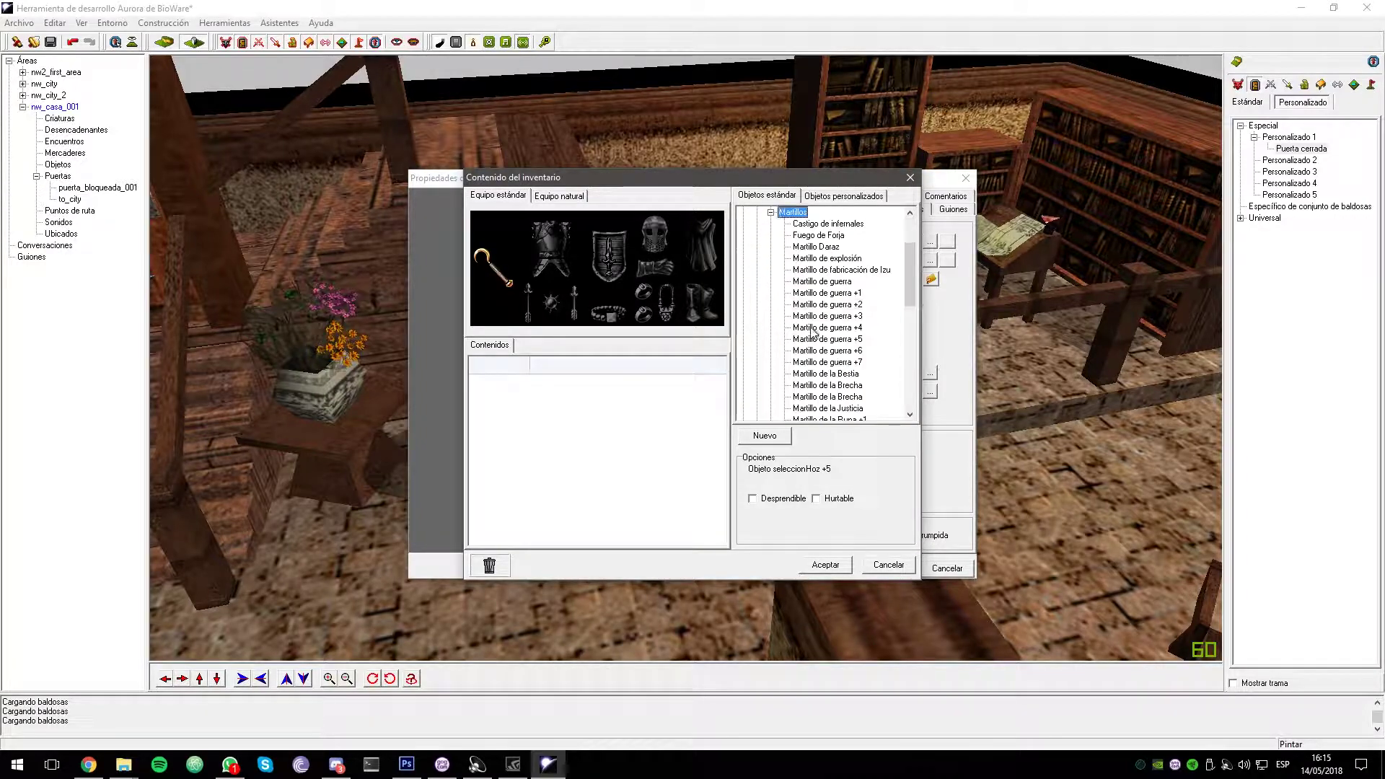
pyautogui.moveTo(815, 305); pyautogui.dragTo(609, 256)
pyautogui.click(825, 565)
# Create a conversation for the creature with the greeting "Bienhallado <UserName>, aguardábamos tu llegada con especial impaciencia."
pyautogui.click(854, 534)
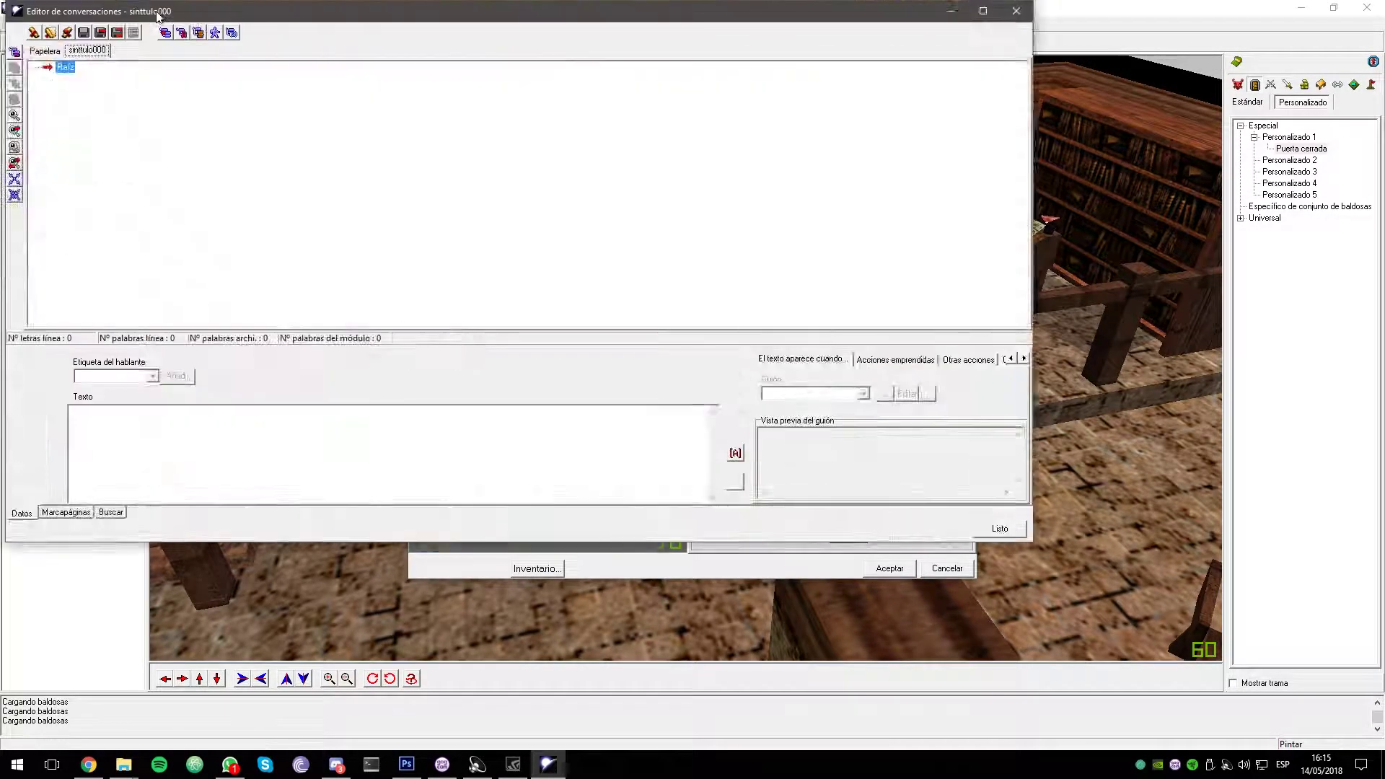
pyautogui.moveTo(158, 11); pyautogui.dragTo(360, 104)
pyautogui.click(211, 143)
pyautogui.write('¡Buenos días via')
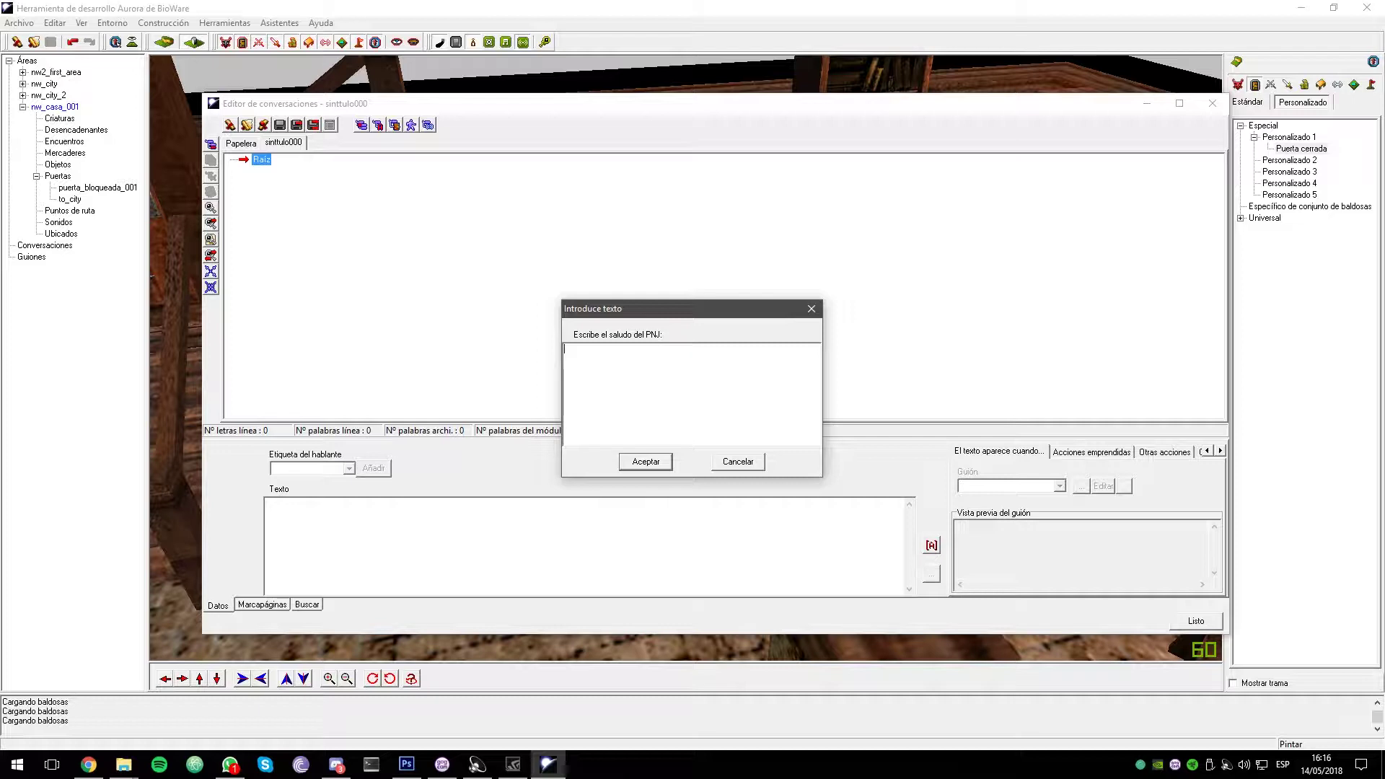
pyautogui.write('Estamos c')
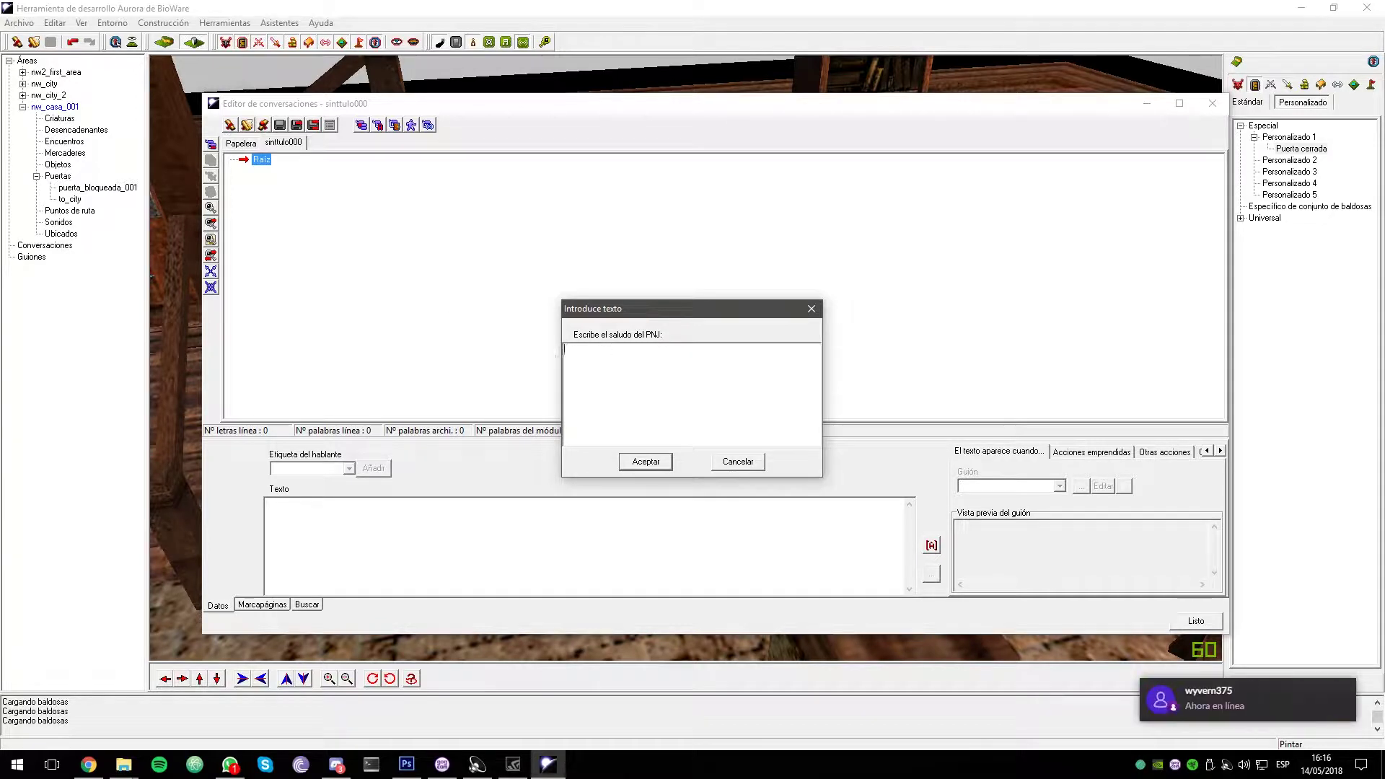
pyautogui.write('<Usern')
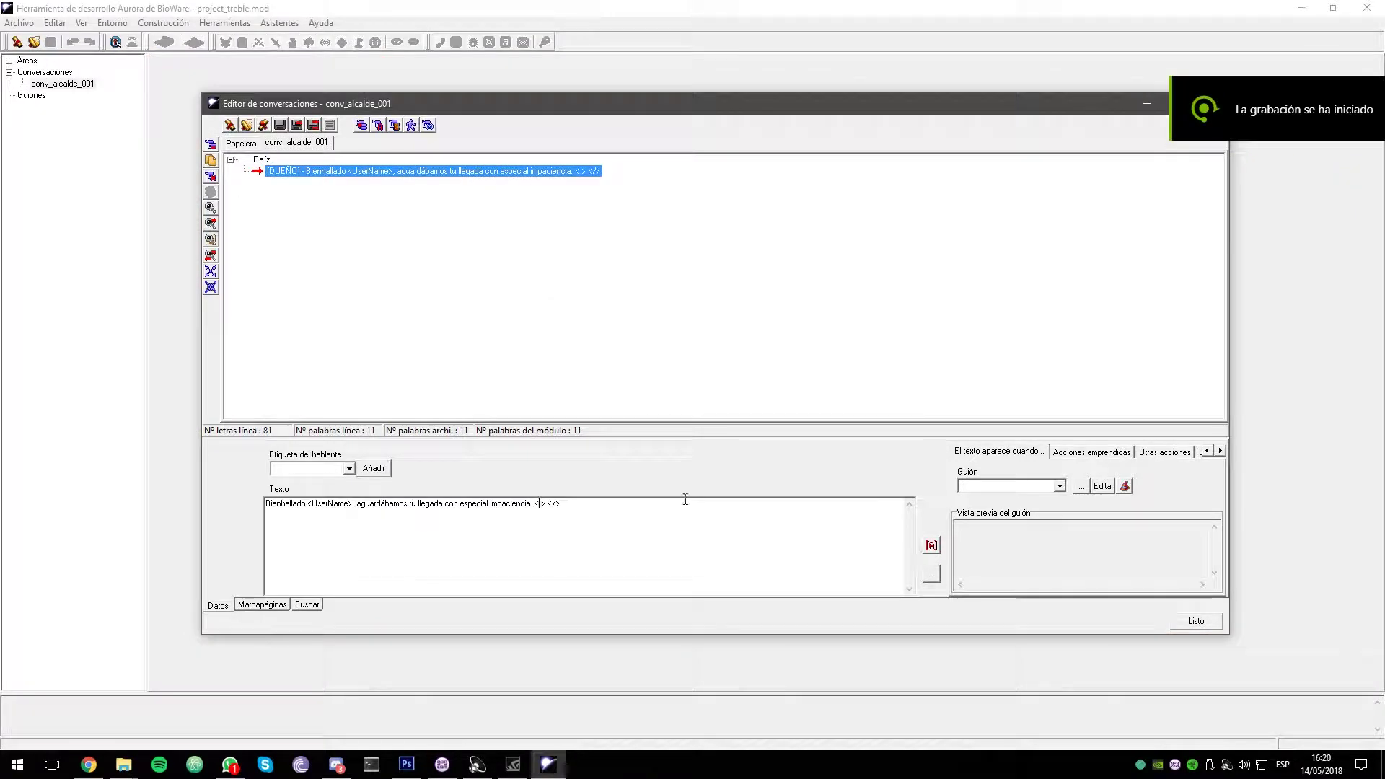
# Append the action text "<StartCheck>Se frota las manos</Start>" to the greeting line
pyautogui.write('StartCheck>')
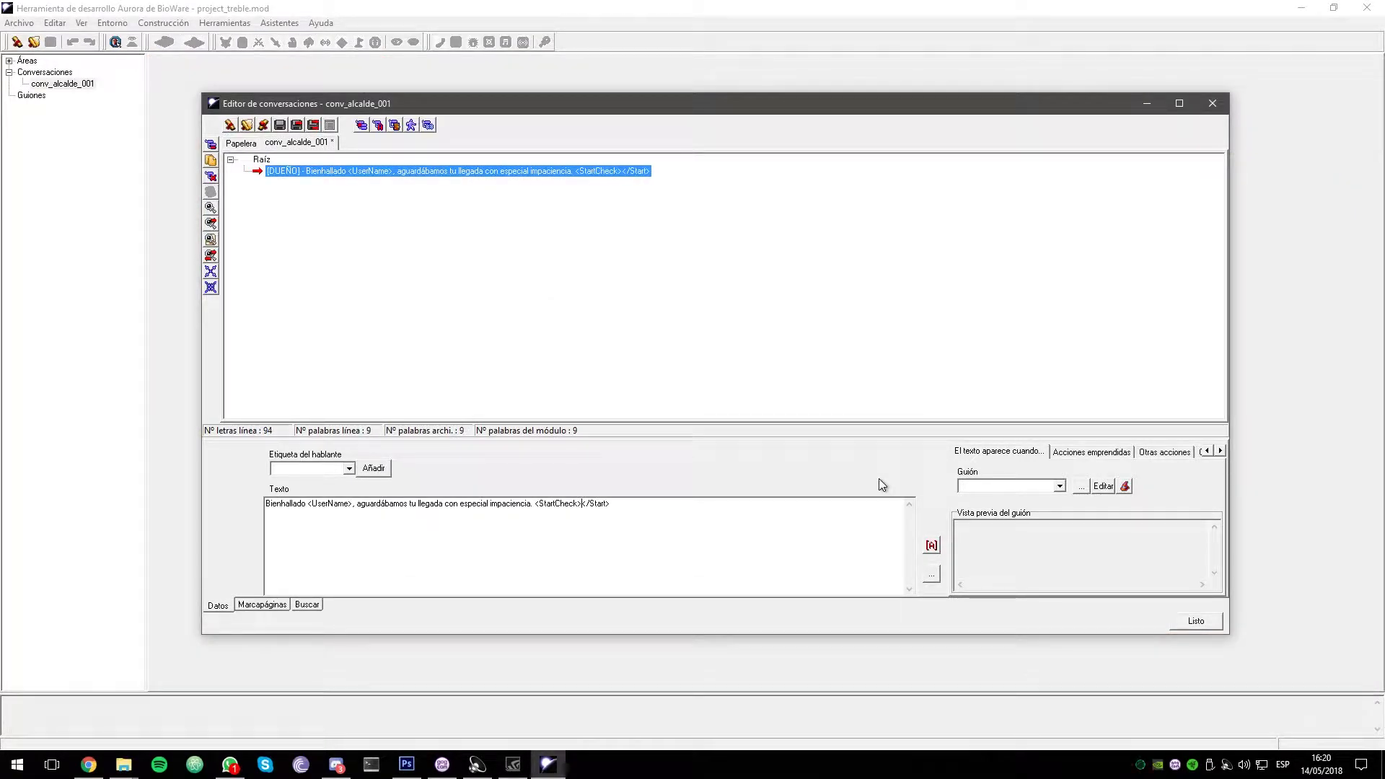
pyautogui.write('Se frota las manos')
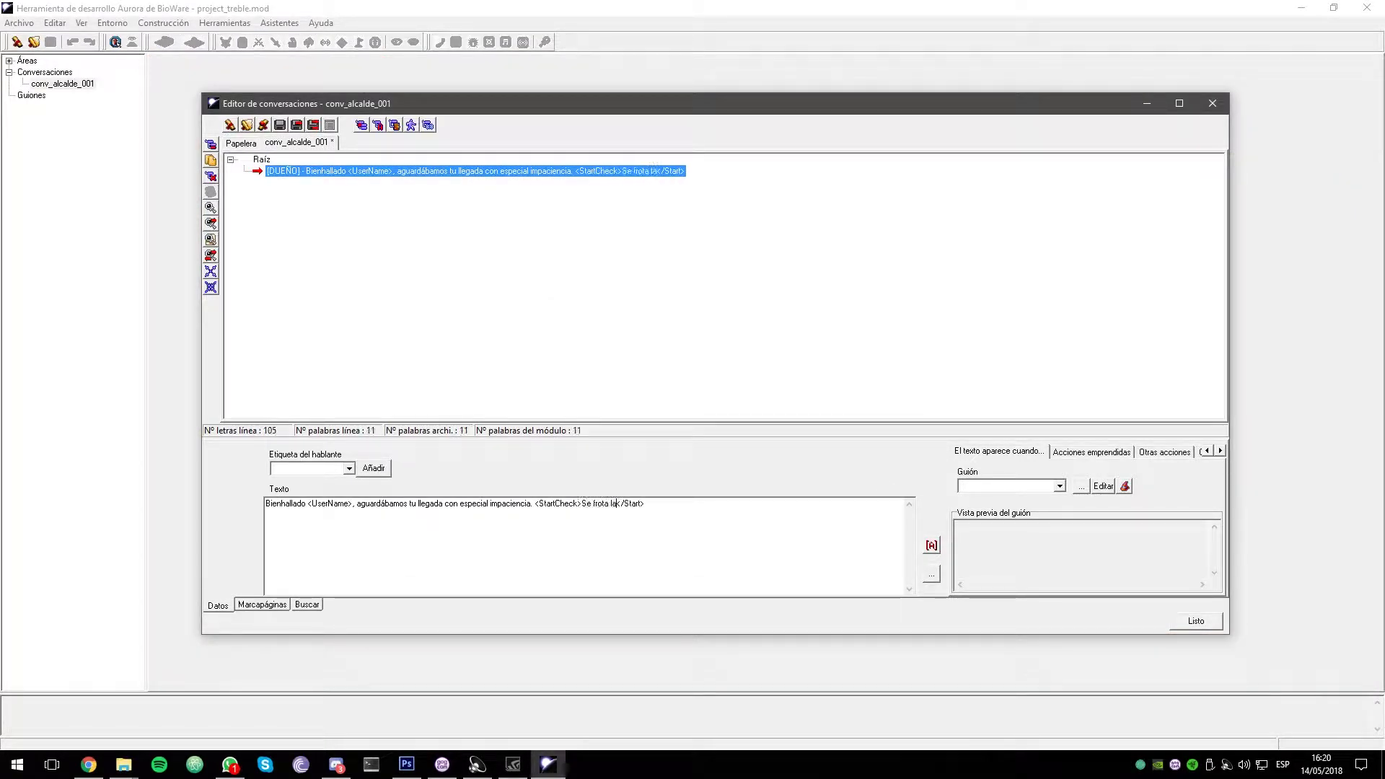
pyautogui.click(1091, 451)
pyautogui.click(531, 417)
pyautogui.click(728, 508)
pyautogui.click(843, 508)
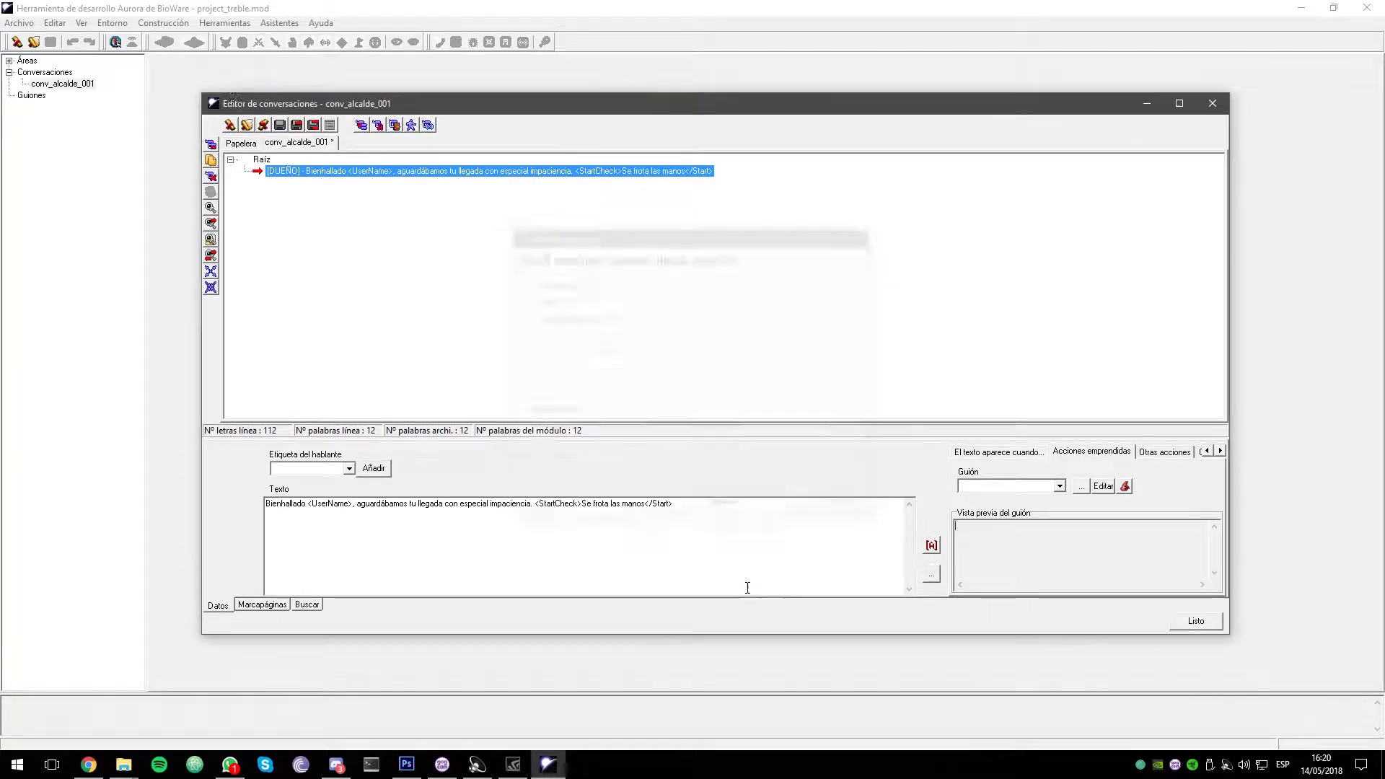
# Add the player reply "<StartCheck> Marcharse </Start>" under the greeting and begin another reply with "Buenos días,"
pyautogui.press('Return')
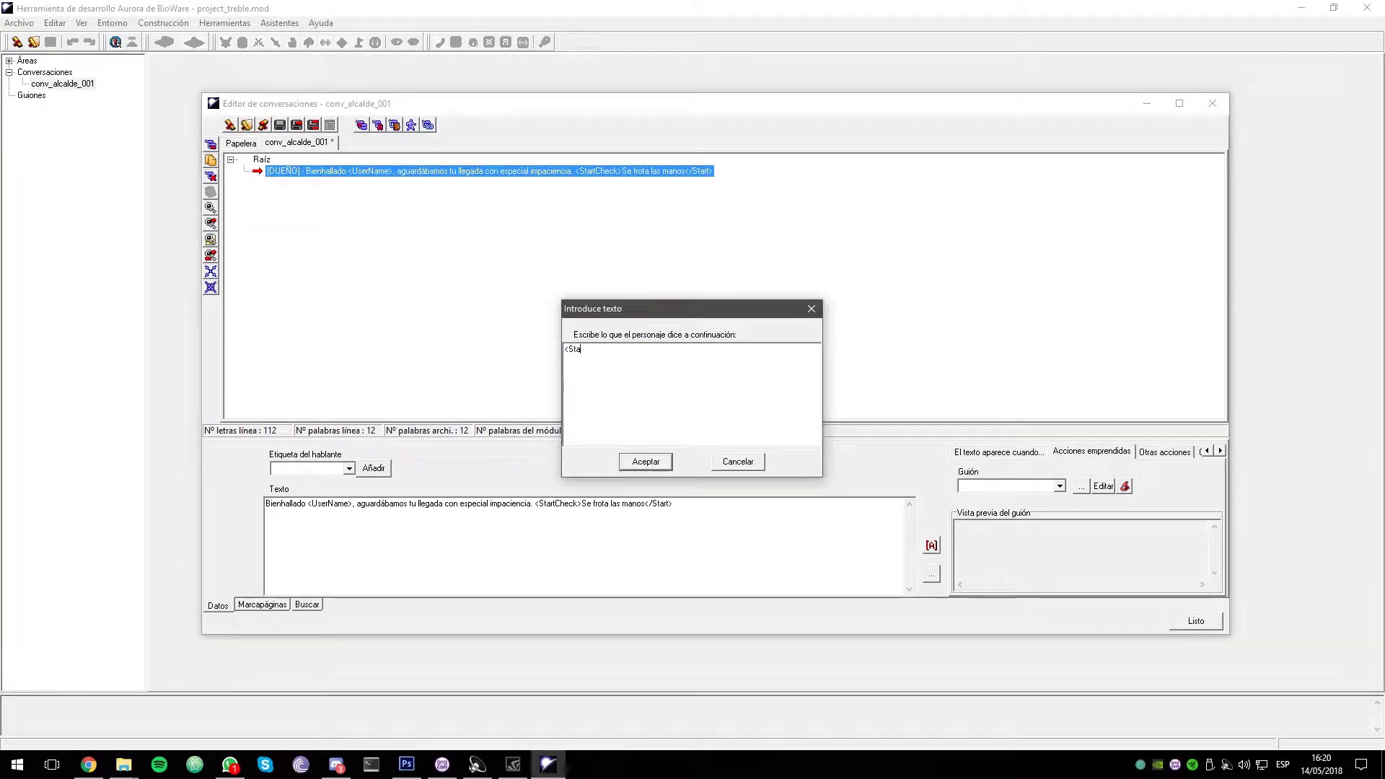
pyautogui.press('Return')
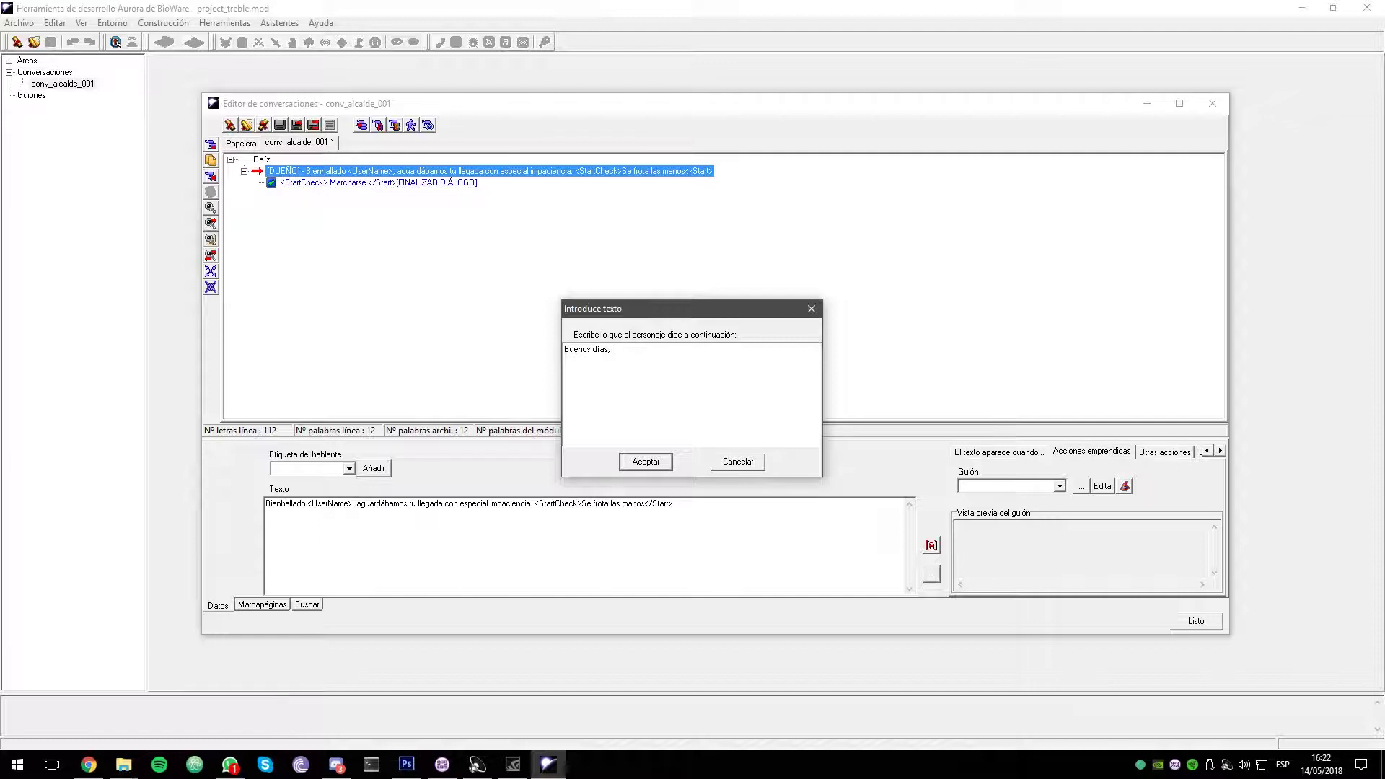
pyautogui.moveTo(673, 314); pyautogui.dragTo(696, 273)
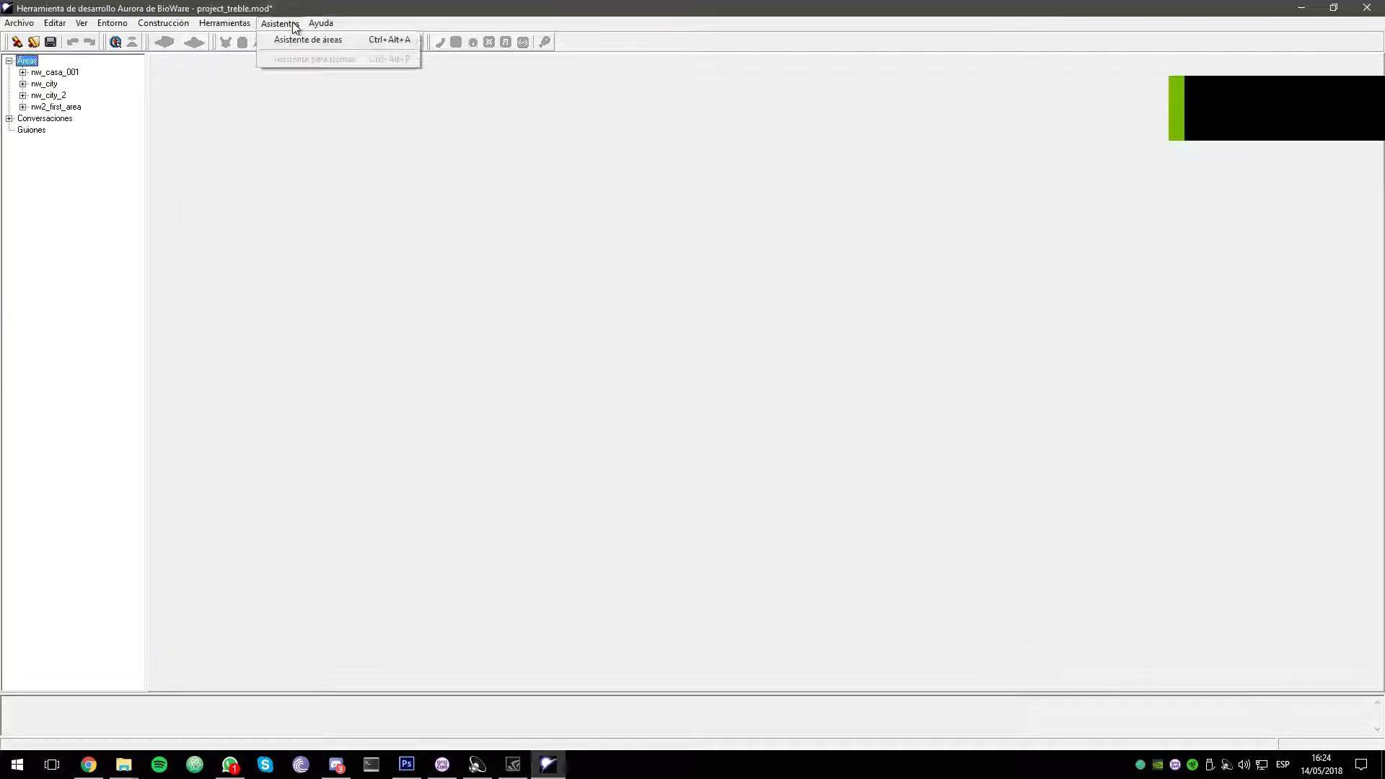
# Create a new area named nw2_cloacas_001 with the area wizard and open it in the area viewer
pyautogui.write('nw2_cloacas_001')
pyautogui.click(635, 357)
pyautogui.click(675, 508)
pyautogui.click(678, 509)
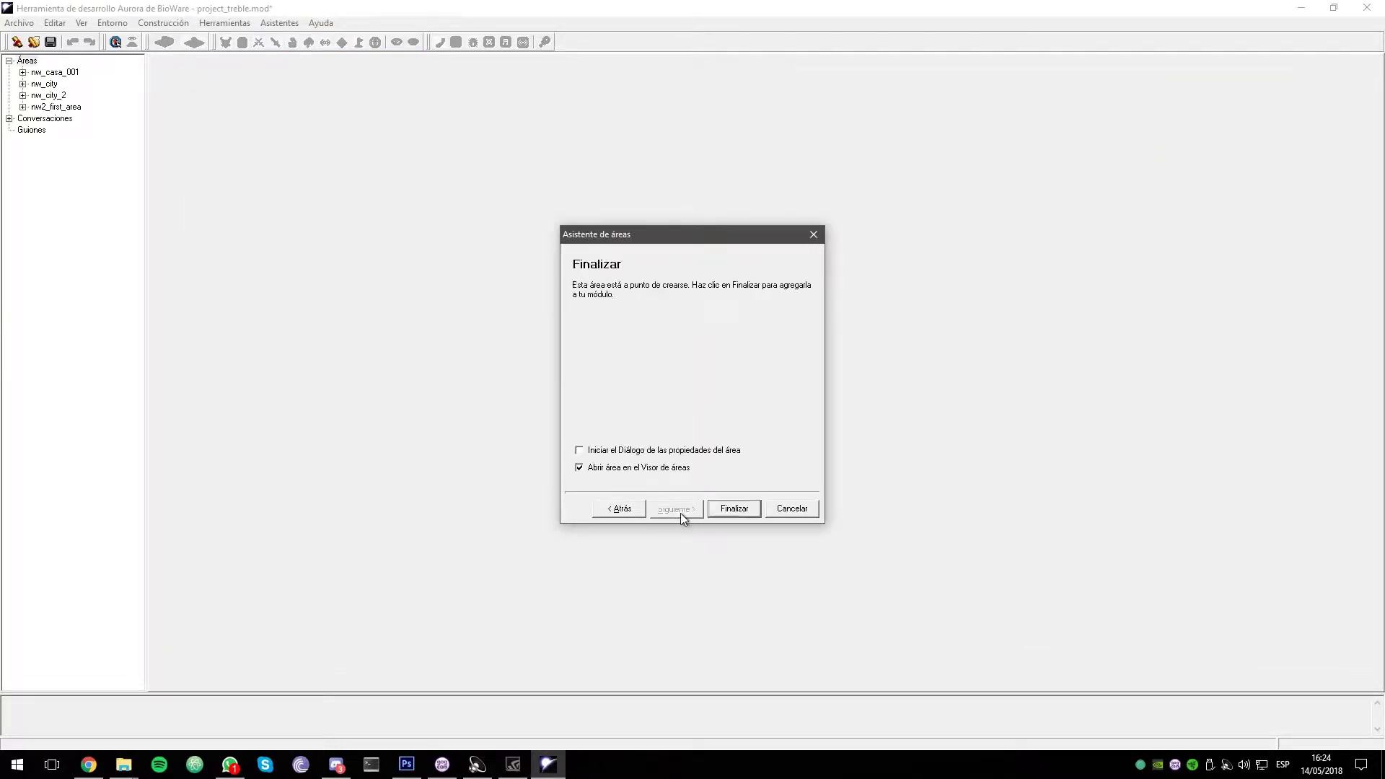
pyautogui.click(733, 508)
# Place an Escaleras de subida 2x2 group in the middle of the new sewer area
pyautogui.moveTo(729, 399); pyautogui.dragTo(673, 351, button='middle')
pyautogui.click(1239, 125)
pyautogui.click(1303, 137)
pyautogui.scroll(3, 1038, 202)
pyautogui.click(1303, 148)
pyautogui.click(717, 279)
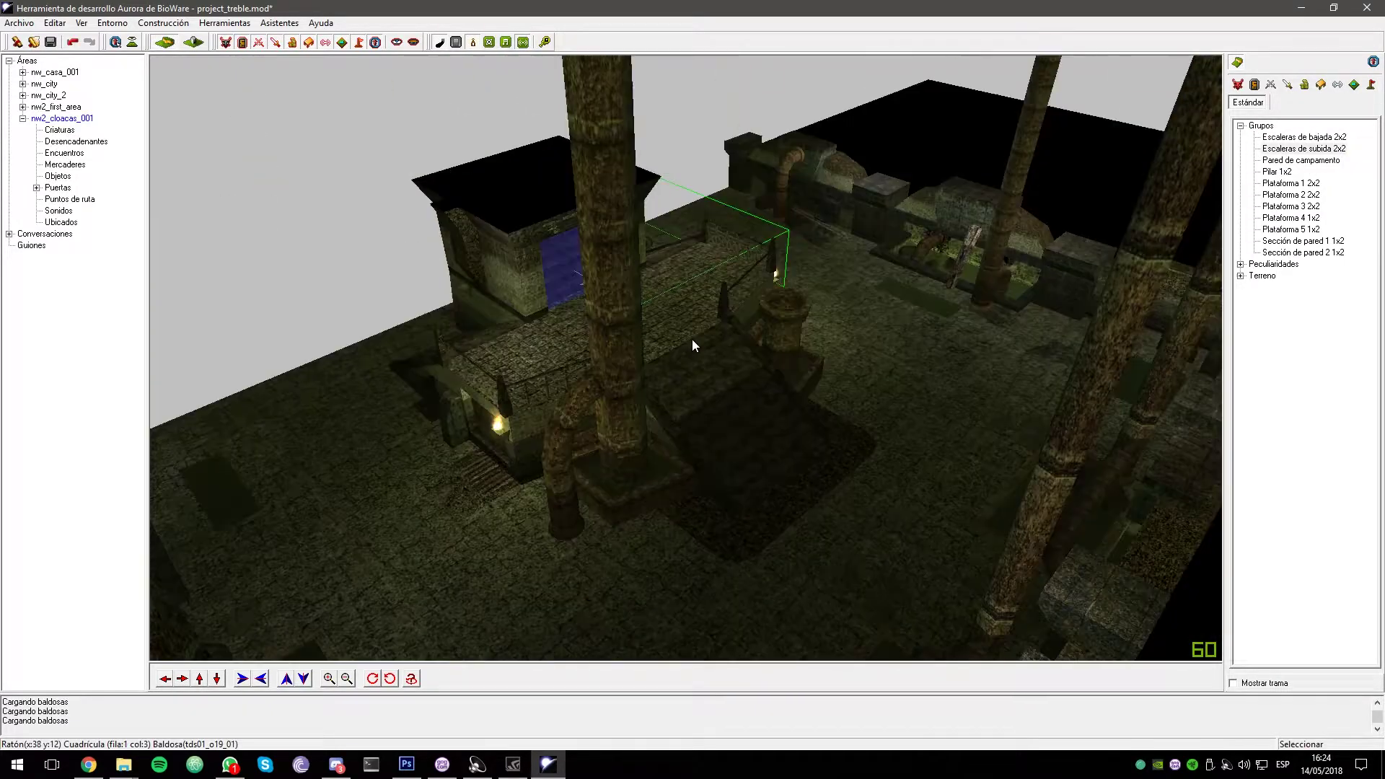
# Paint Corredor terrain in the empty space beyond the narrow end of the main sewer room
pyautogui.scroll(-3, 690, 338)
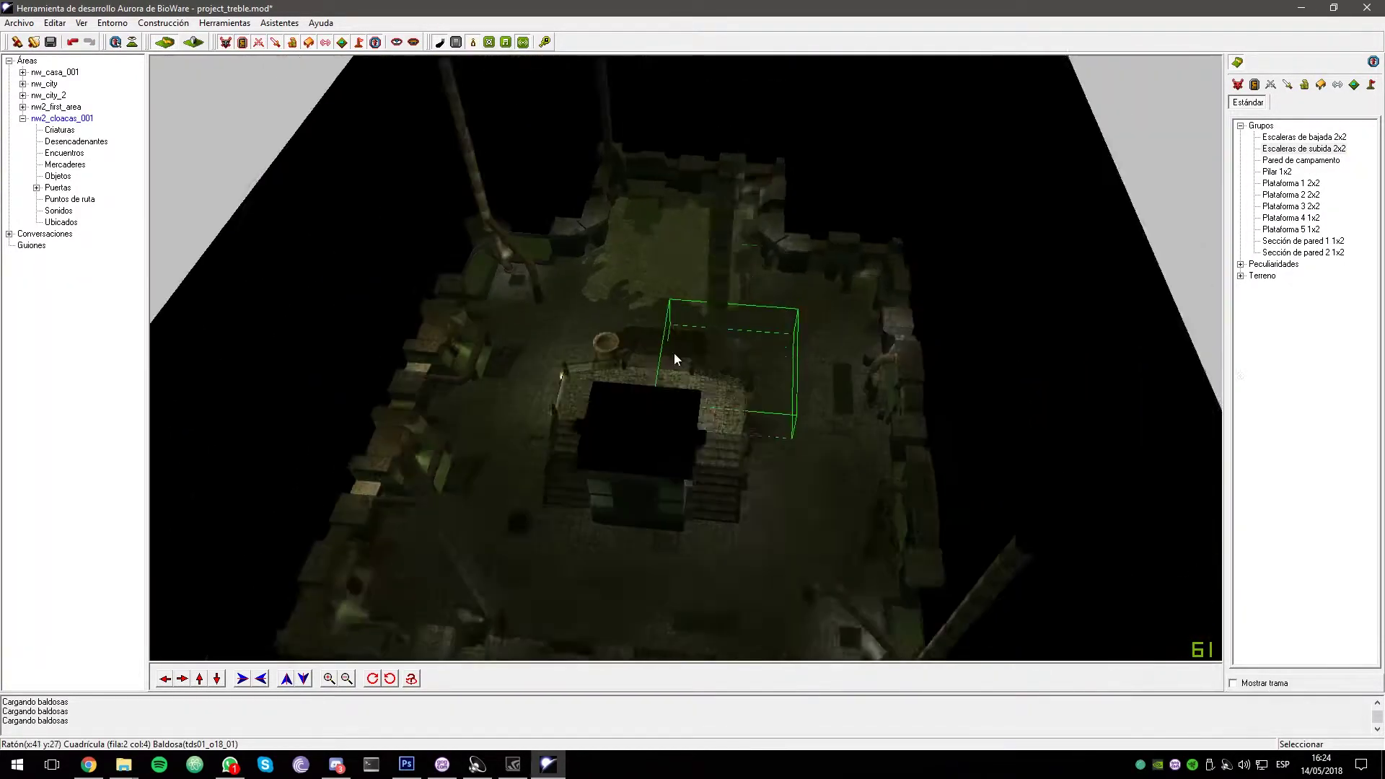
pyautogui.scroll(3, 674, 352)
pyautogui.click(1240, 125)
pyautogui.click(1240, 148)
pyautogui.click(1270, 172)
pyautogui.click(899, 282)
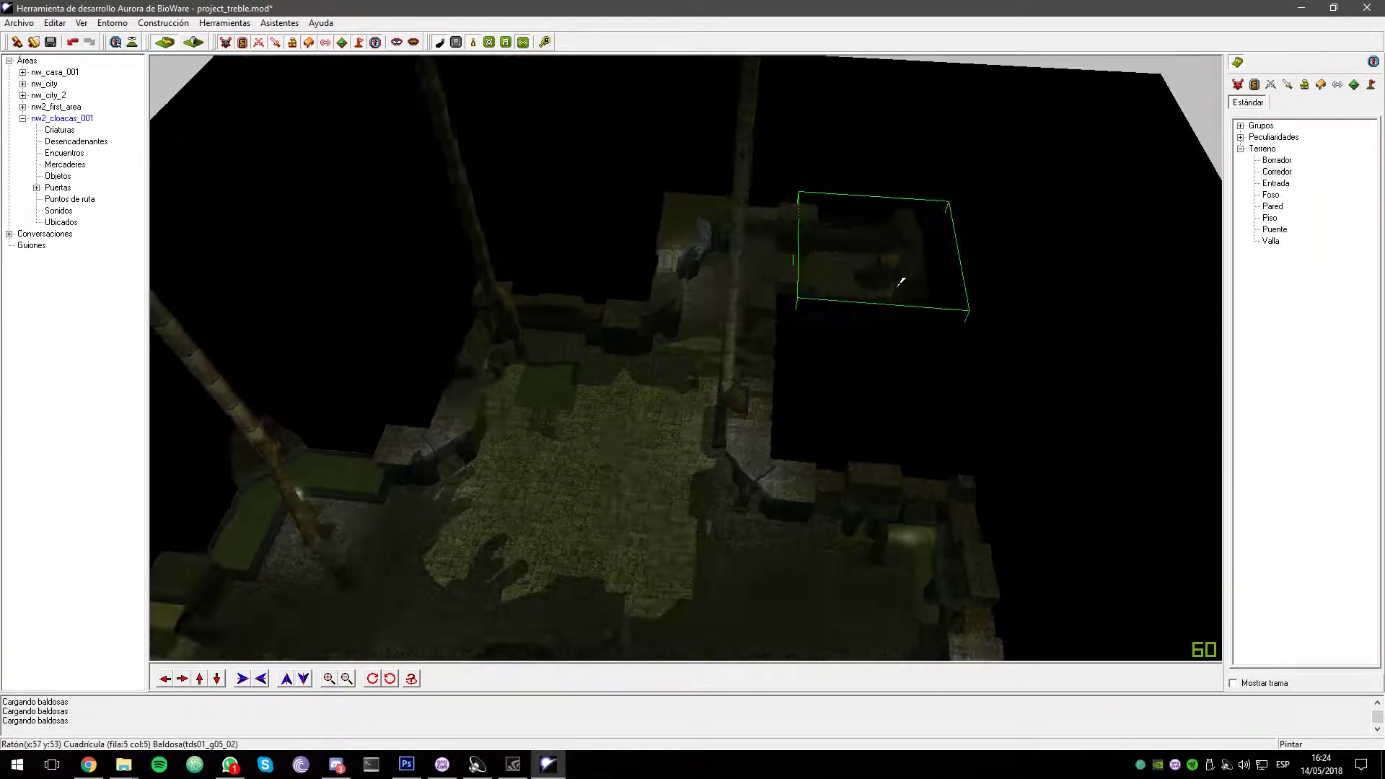
# Place a 2x2 platform group in the empty far corner of the sewer area
pyautogui.moveTo(899, 282)
pyautogui.mouseDown(button='middle')
pyautogui.moveTo(782, 309)
pyautogui.moveTo(1154, 288)
pyautogui.mouseUp(button='middle')
pyautogui.click(1240, 126)
pyautogui.rightClick(645, 287)
pyautogui.click(1291, 183)
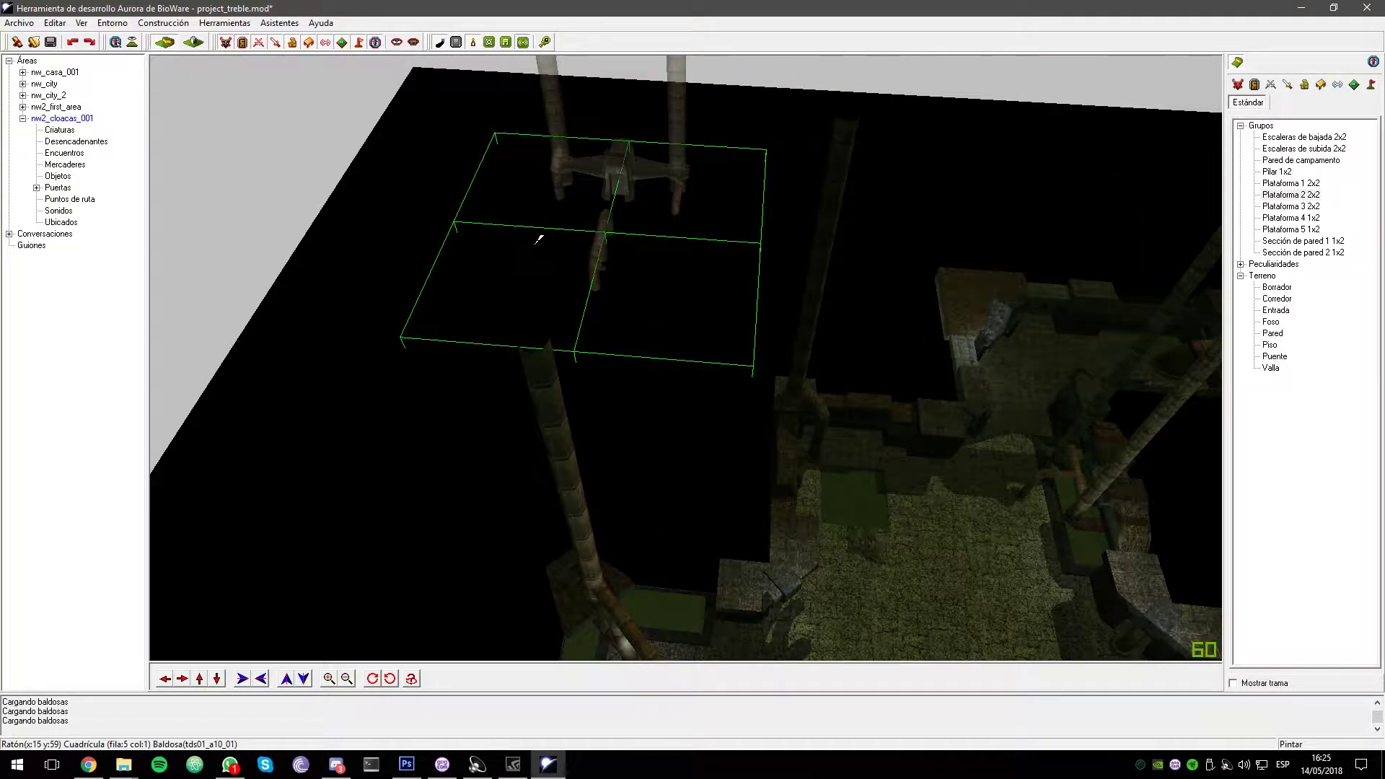
pyautogui.click(538, 238)
# Paint another stretch of Corredor terrain beside the sewer rooms
pyautogui.moveTo(538, 238); pyautogui.dragTo(938, 360, button='middle')
pyautogui.click(1289, 229)
pyautogui.click(1276, 287)
pyautogui.click(1275, 298)
pyautogui.click(844, 325)
pyautogui.moveTo(843, 324)
pyautogui.mouseDown(button='middle')
pyautogui.moveTo(750, 238)
pyautogui.moveTo(911, 346)
pyautogui.mouseUp(button='middle')
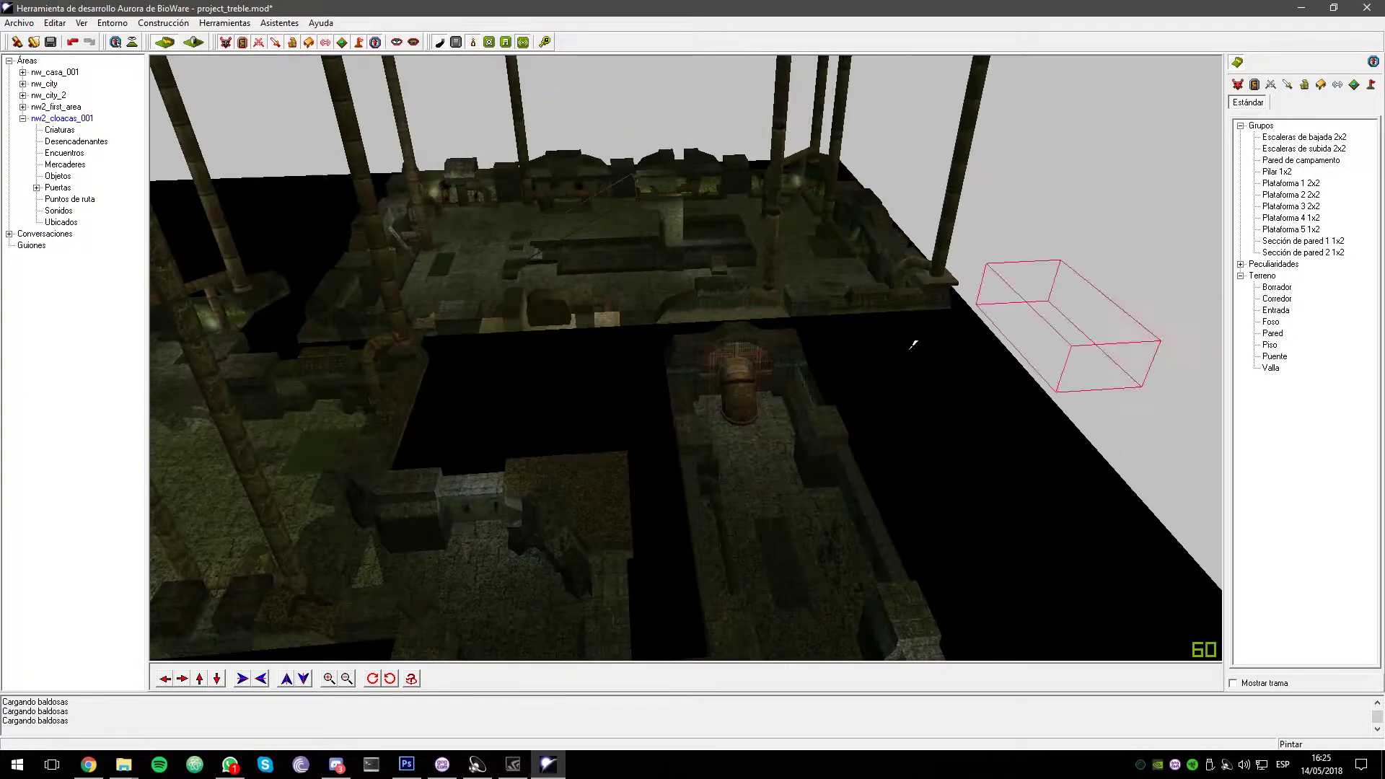
# Place the first universal metal door in the stone doorway of the sewer
pyautogui.scroll(3, 911, 347)
pyautogui.click(1254, 84)
pyautogui.scroll(3, 633, 255)
pyautogui.scroll(2, 633, 255)
pyautogui.click(1239, 137)
pyautogui.click(1254, 159)
pyautogui.click(1286, 172)
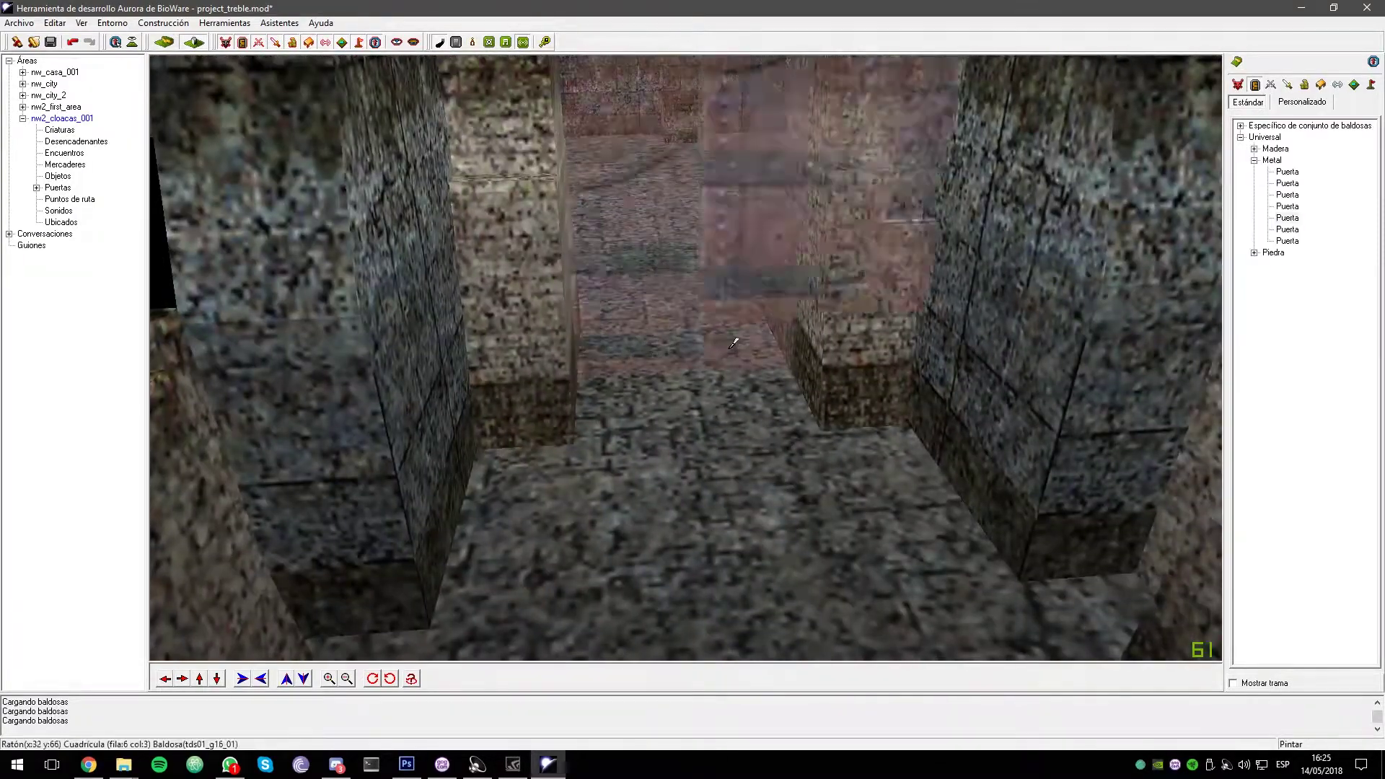
pyautogui.click(672, 409)
pyautogui.scroll(-5, 672, 409)
pyautogui.moveTo(672, 409); pyautogui.dragTo(1210, 91, button='middle')
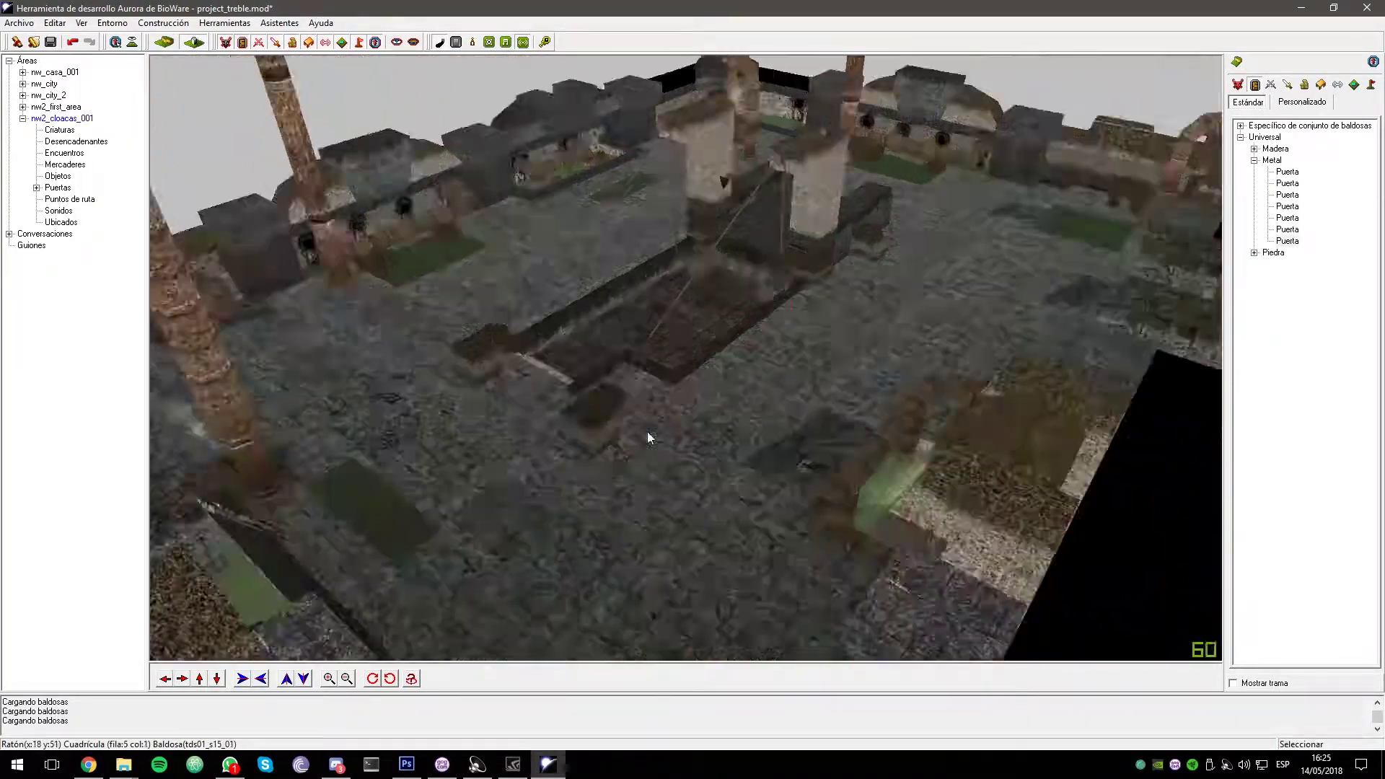
# Draw a polygonal "Trasgos, grupo" encounter of very easy difficulty over the pale stone floor leading into the corridor
pyautogui.click(1240, 137)
pyautogui.moveTo(829, 223); pyautogui.dragTo(786, 426, button='middle')
pyautogui.scroll(-4, 773, 430)
pyautogui.click(1270, 84)
pyautogui.moveTo(894, 367); pyautogui.dragTo(911, 365, button='middle')
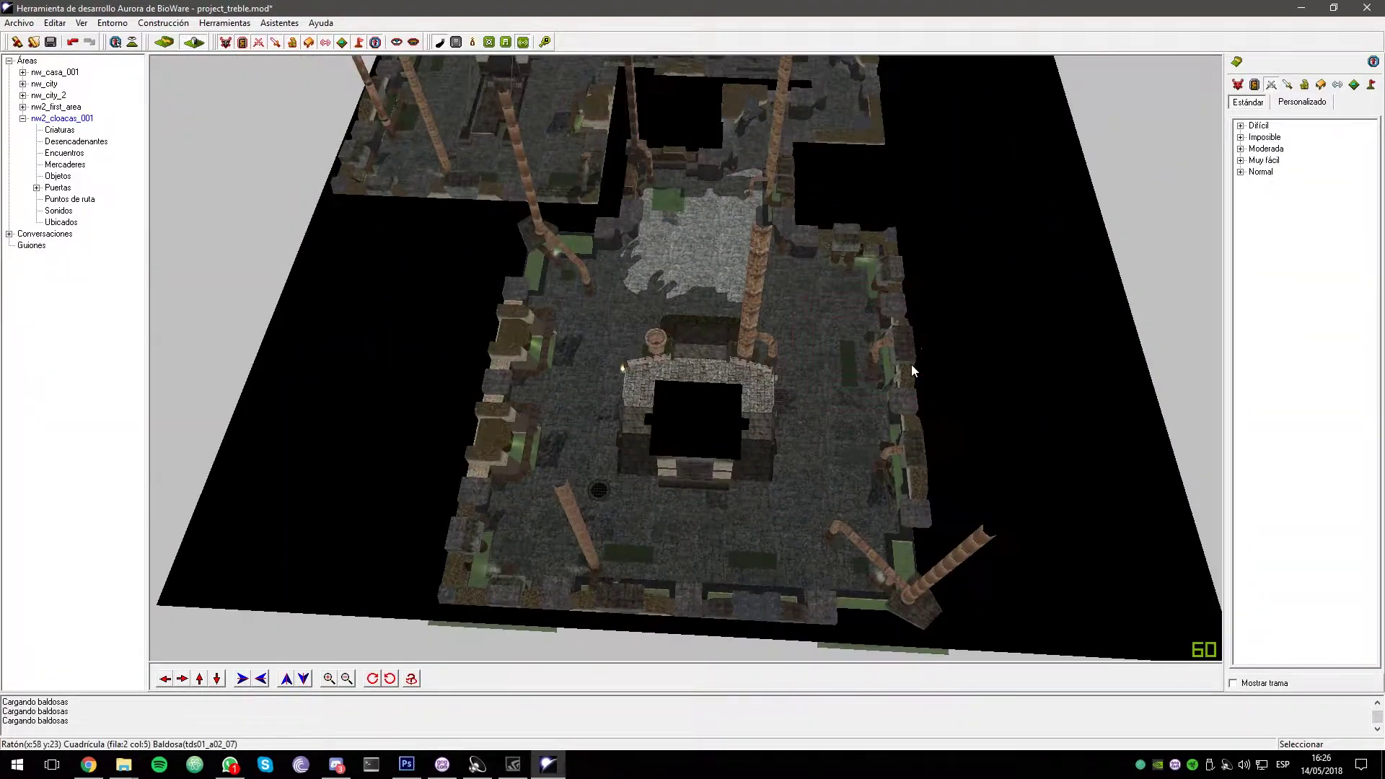
pyautogui.click(1240, 160)
pyautogui.click(1317, 195)
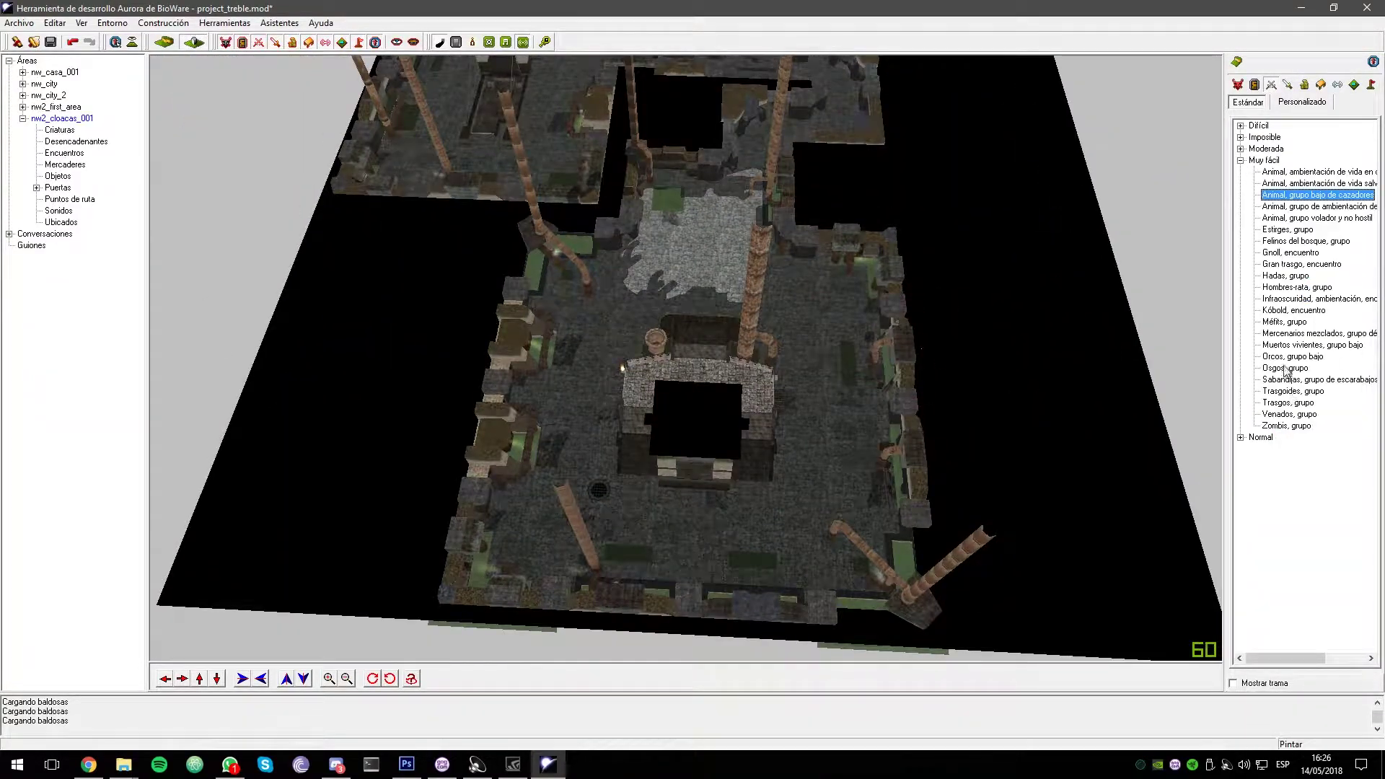
pyautogui.click(1288, 401)
pyautogui.moveTo(620, 375); pyautogui.dragTo(695, 325, button='middle')
pyautogui.scroll(4, 696, 325)
pyautogui.click(509, 356)
pyautogui.click(604, 388)
pyautogui.click(882, 397)
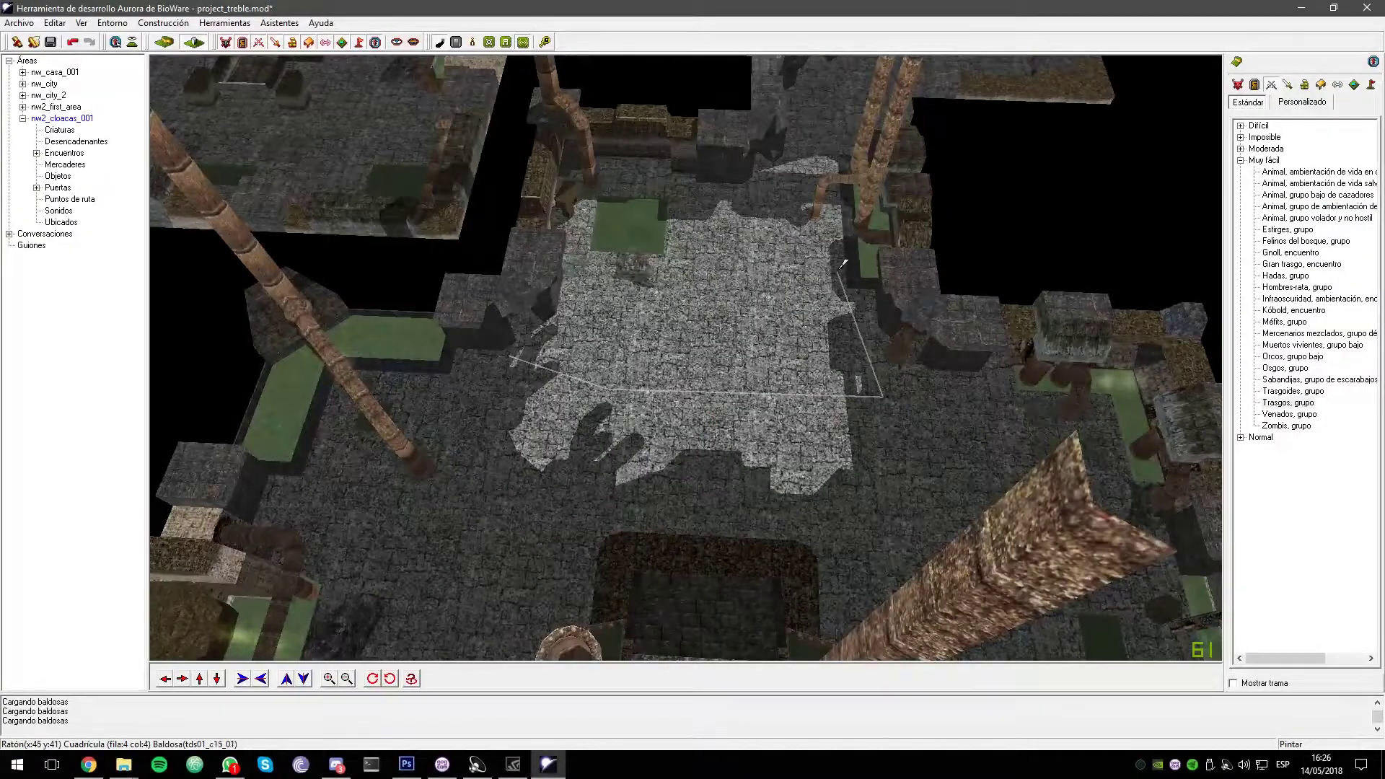
pyautogui.click(839, 268)
pyautogui.doubleClick(580, 276)
# Add a spawn point for the goblin encounter in the passage beyond its outlined area
pyautogui.moveTo(581, 276); pyautogui.dragTo(698, 336, button='middle')
pyautogui.scroll(-3, 698, 336)
pyautogui.rightClick(697, 326)
pyautogui.click(725, 333)
pyautogui.click(649, 229)
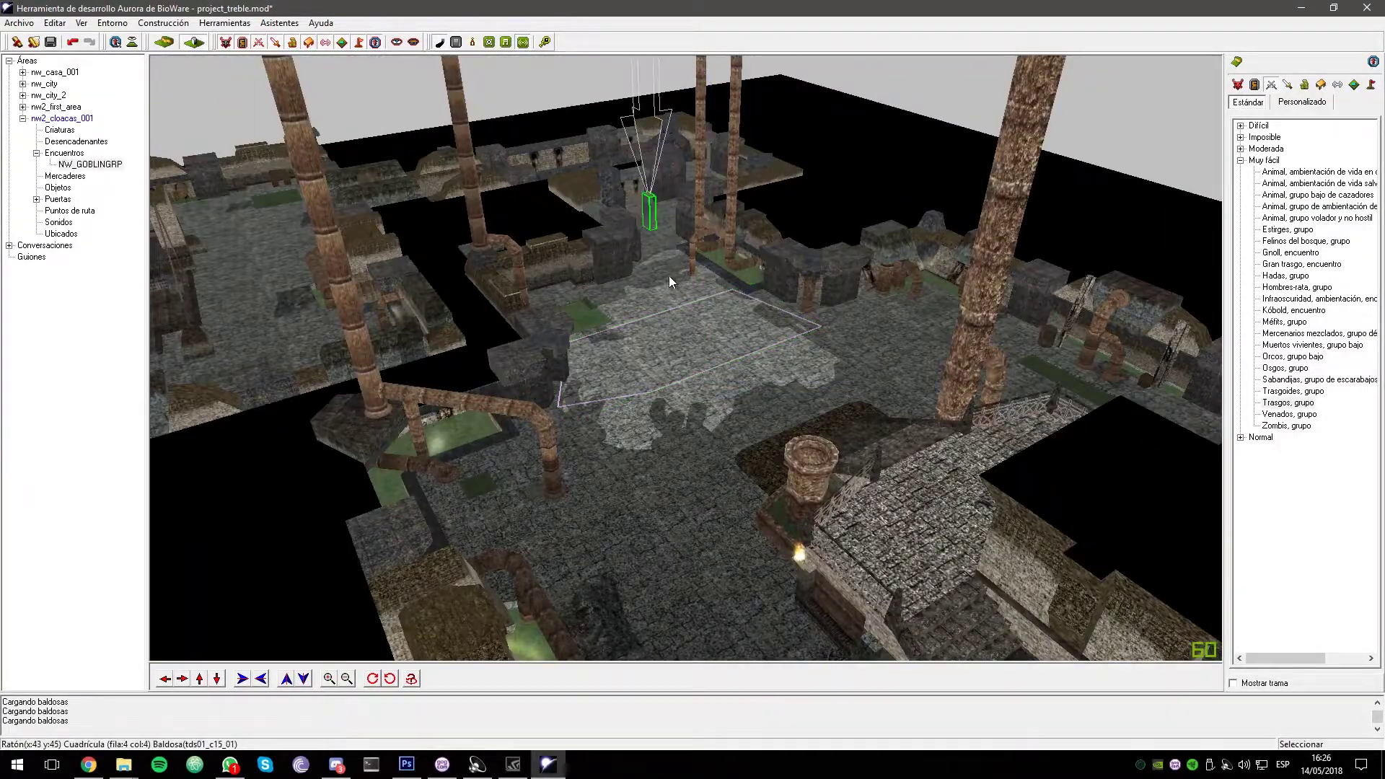
pyautogui.click(668, 280)
# Create a custom sound from the magical sound "Entrada maligna", playing its audio before accepting the properties
pyautogui.moveTo(669, 279); pyautogui.dragTo(703, 481, button='middle')
pyautogui.scroll(4, 822, 439)
pyautogui.moveTo(663, 243); pyautogui.dragTo(621, 288, button='middle')
pyautogui.moveTo(634, 173); pyautogui.dragTo(686, 310, button='middle')
pyautogui.click(1336, 85)
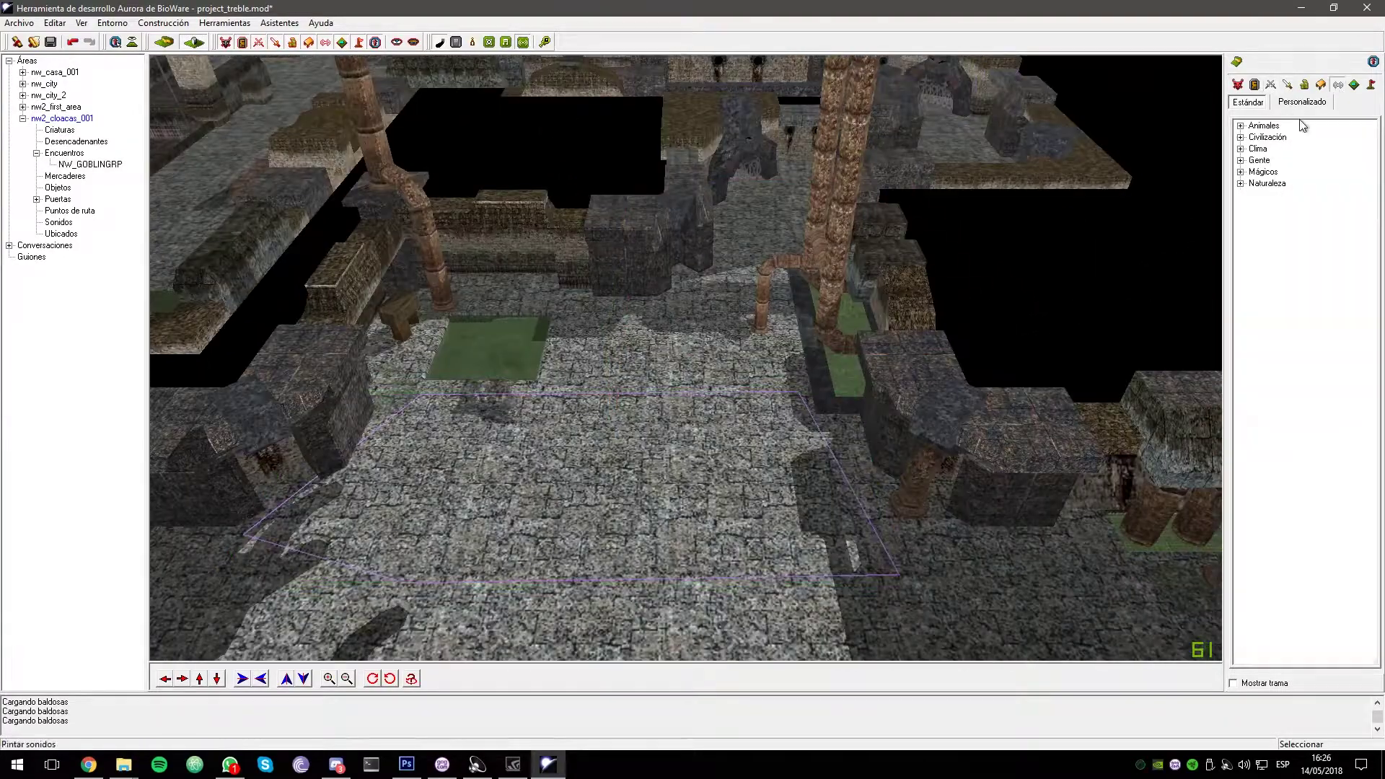
pyautogui.click(1240, 172)
pyautogui.click(1298, 196)
pyautogui.doubleClick(1298, 207)
pyautogui.click(549, 343)
pyautogui.click(637, 352)
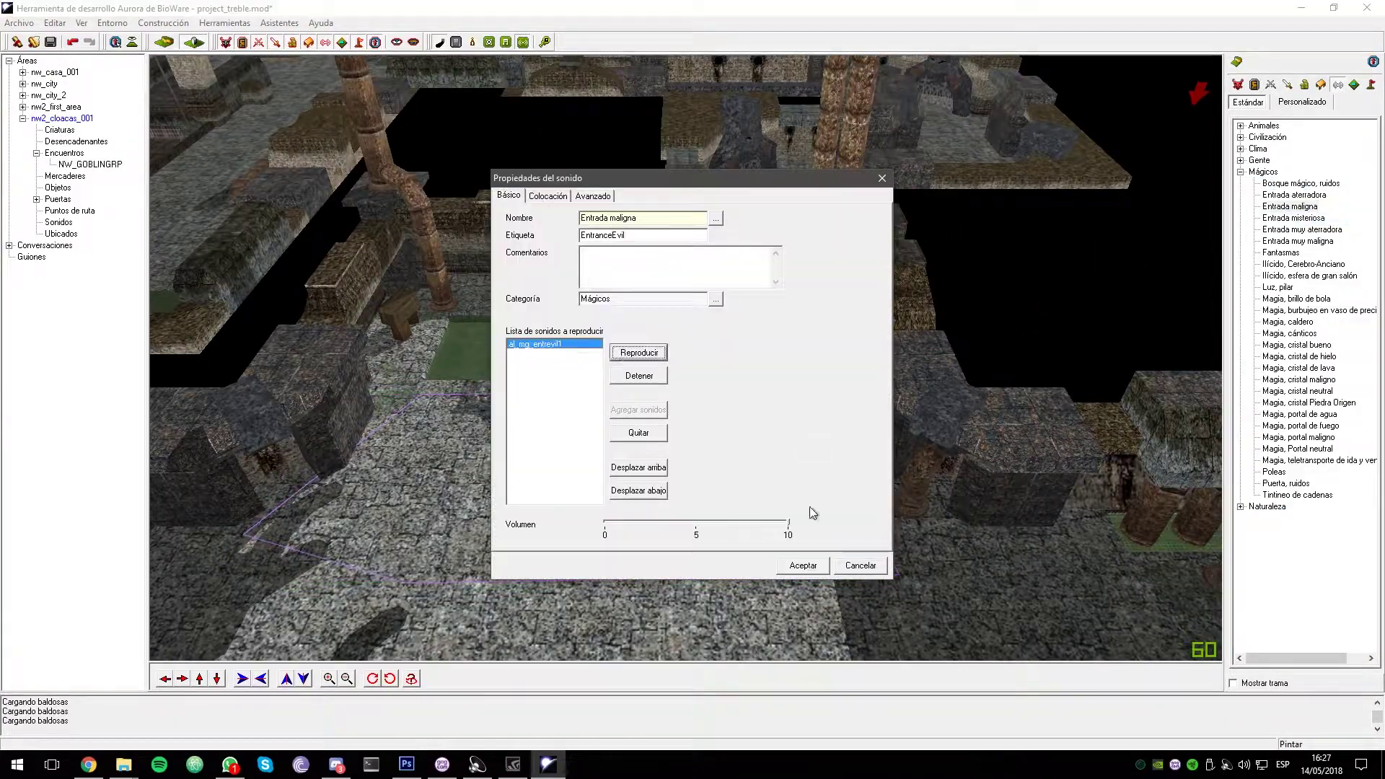
pyautogui.click(803, 565)
# Place the Entrada maligna sound in the sewer and check its placement properties
pyautogui.scroll(-8, 668, 367)
pyautogui.scroll(4, 668, 368)
pyautogui.click(631, 374)
pyautogui.rightClick(637, 382)
pyautogui.click(685, 470)
pyautogui.click(547, 196)
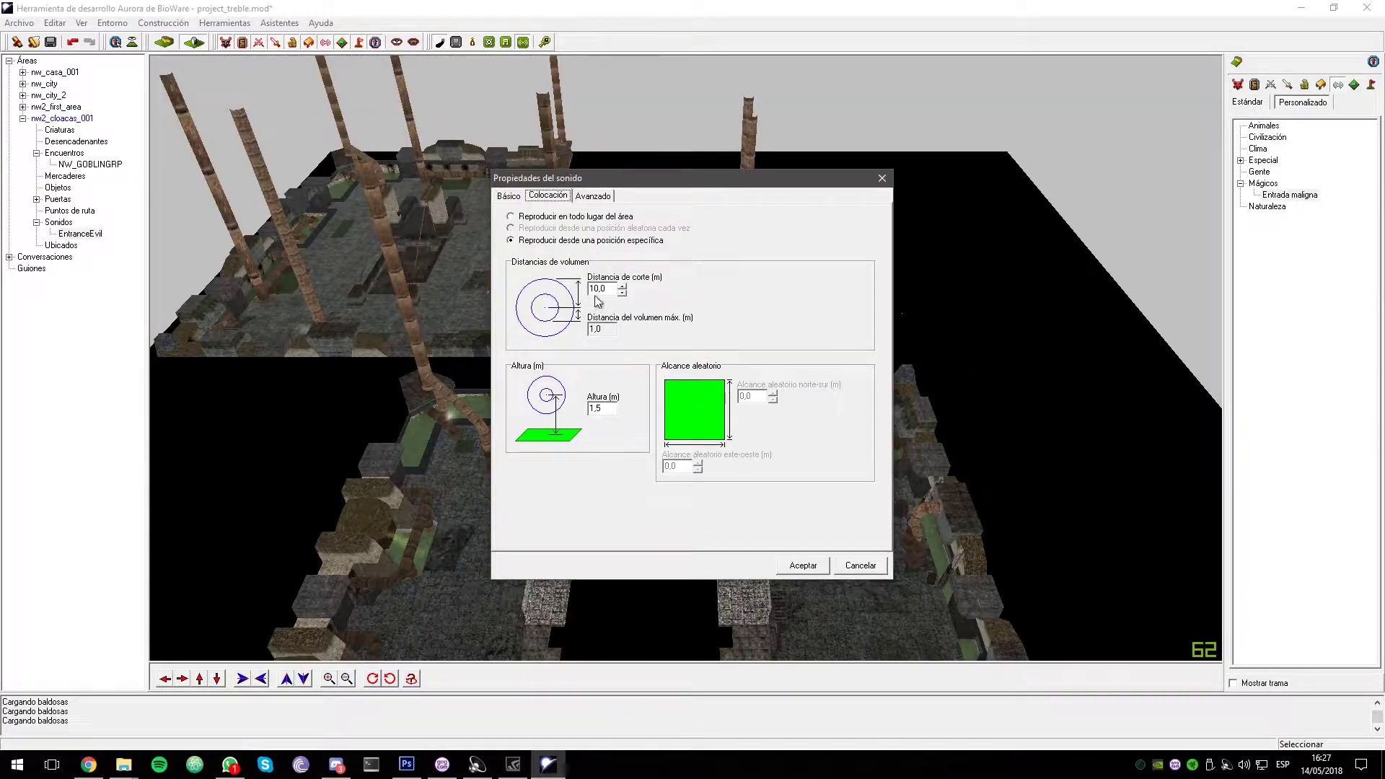
pyautogui.click(803, 565)
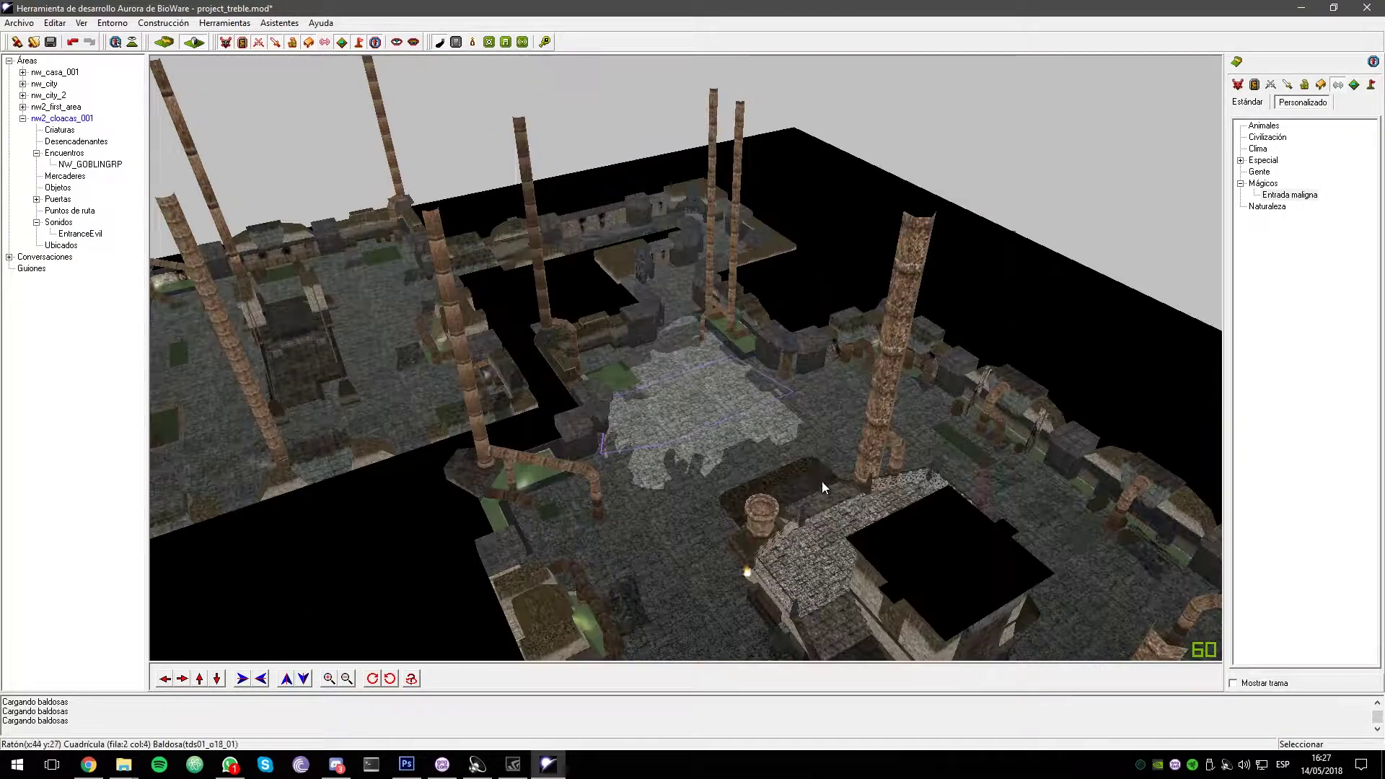
# Examine the sound and advanced properties of the nw2_cloacas_001 area
pyautogui.rightClick(65, 118)
pyautogui.click(101, 208)
pyautogui.click(687, 208)
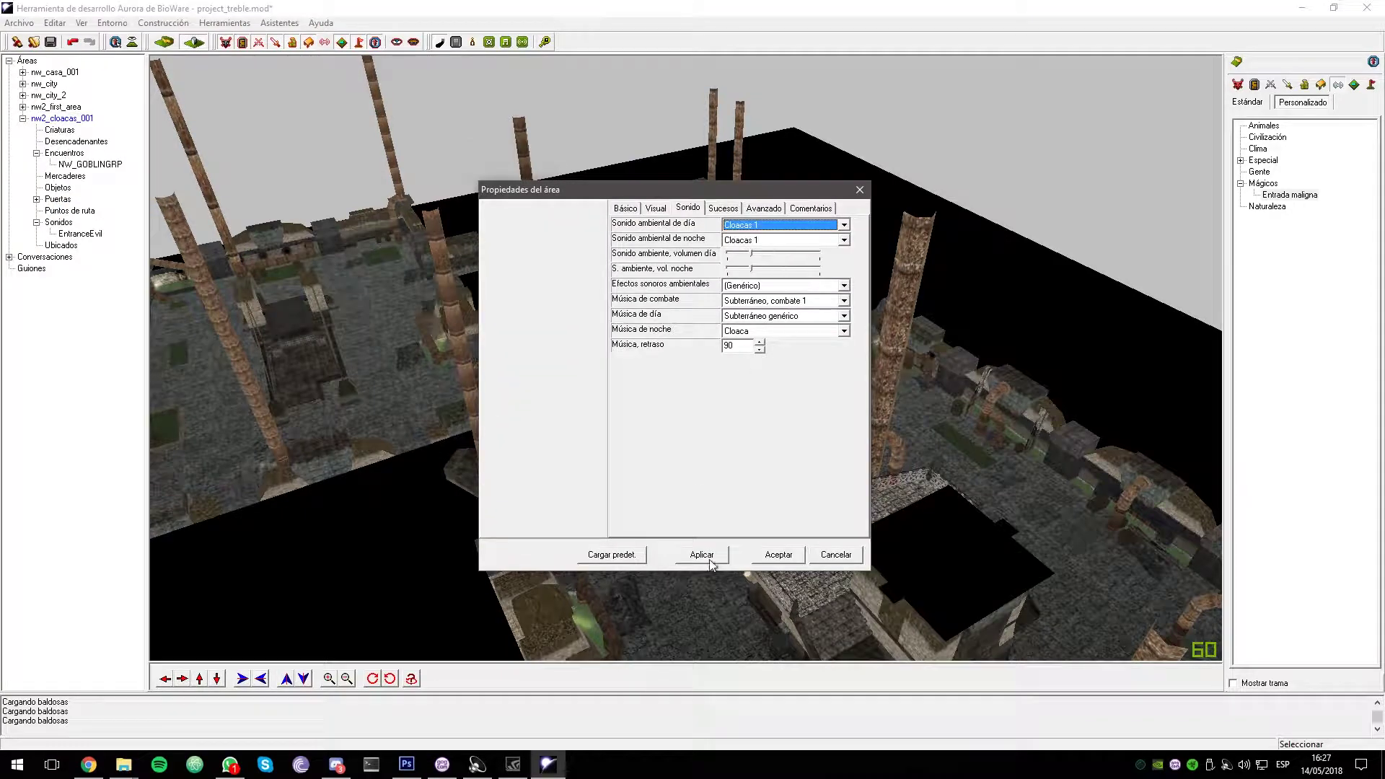
pyautogui.click(813, 560)
pyautogui.rightClick(620, 220)
pyautogui.click(659, 225)
pyautogui.click(747, 203)
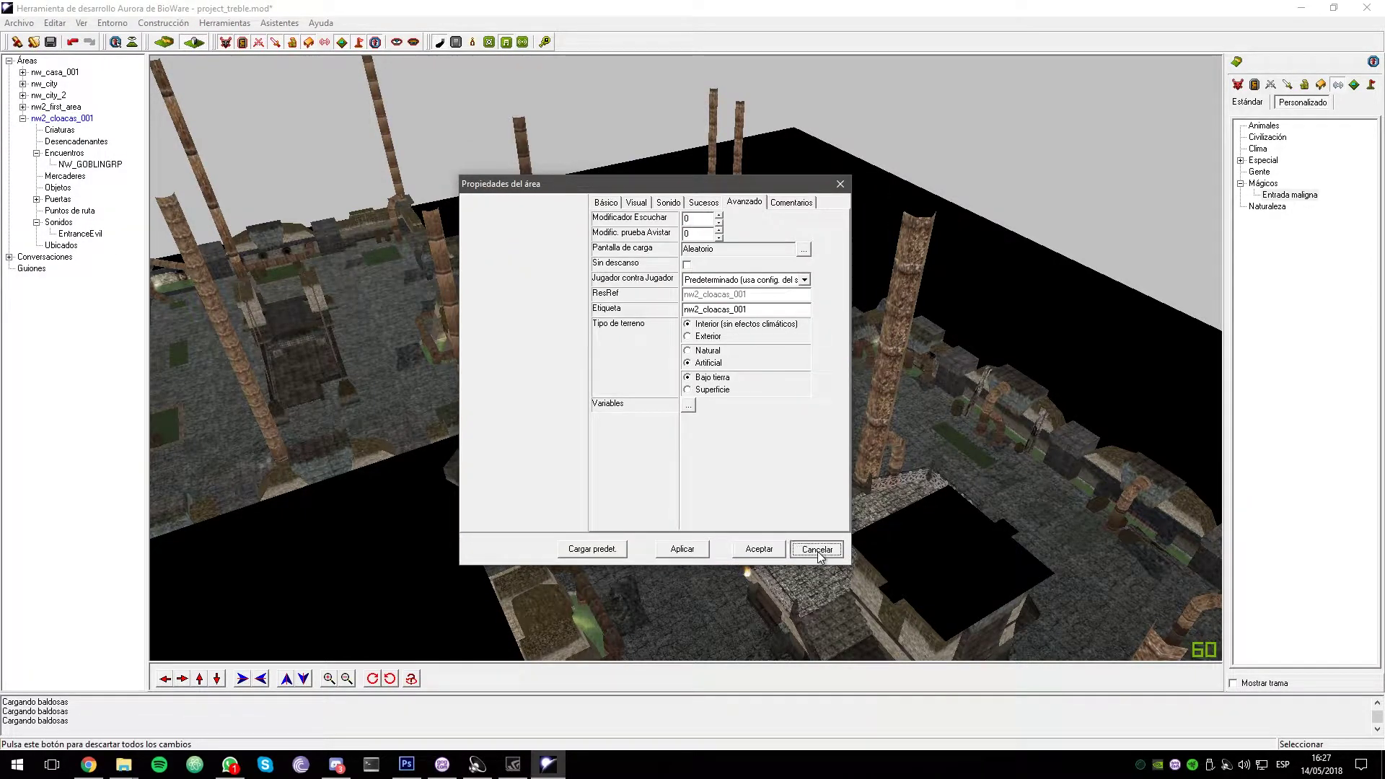
pyautogui.click(816, 555)
# Start a new monster design in the creature wizard with the Gigante racial type and the Gigante class
pyautogui.moveTo(812, 375); pyautogui.dragTo(762, 414, button='middle')
pyautogui.keyDown('ctrl'); pyautogui.moveTo(762, 415); pyautogui.dragTo(706, 356); pyautogui.keyUp('ctrl')
pyautogui.moveTo(705, 356); pyautogui.dragTo(773, 470, button='middle')
pyautogui.scroll(3, 773, 470)
pyautogui.click(1237, 84)
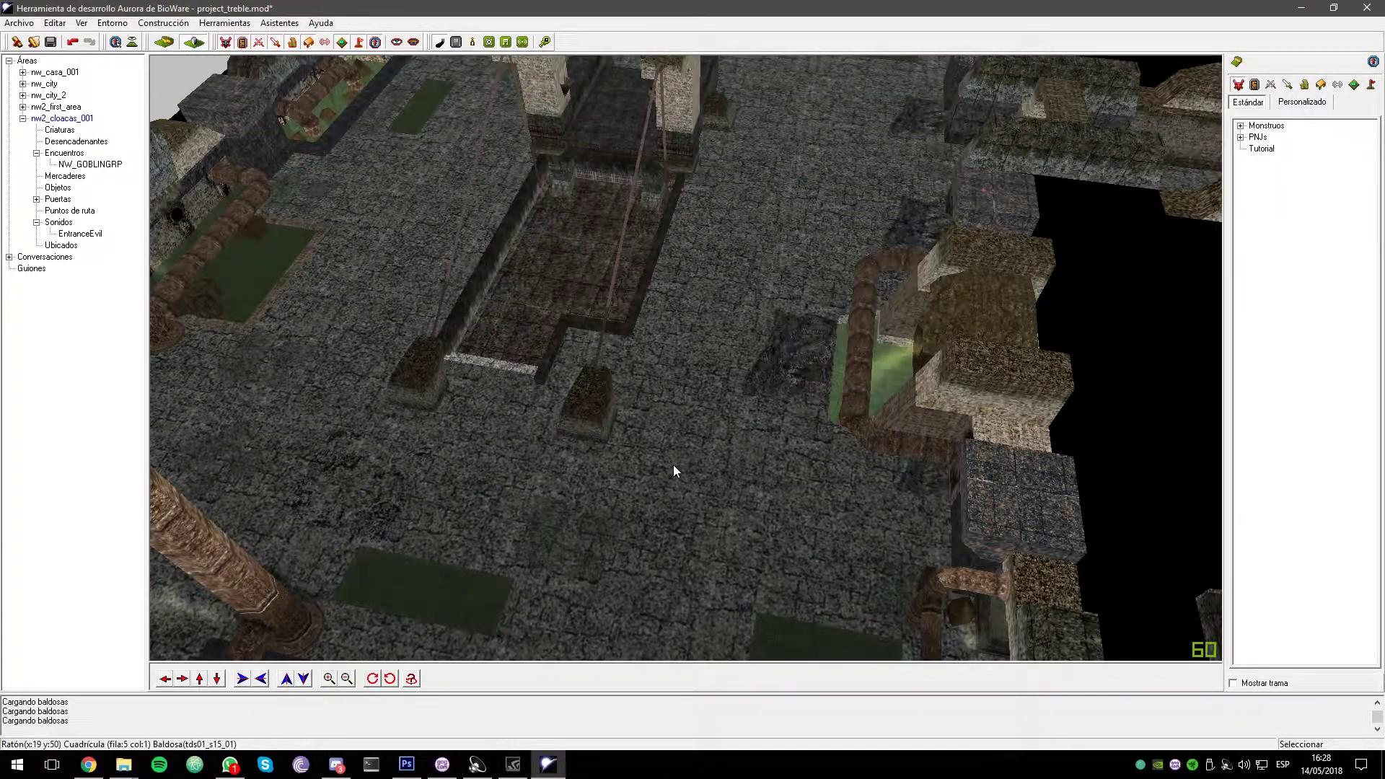
pyautogui.scroll(-4, 712, 408)
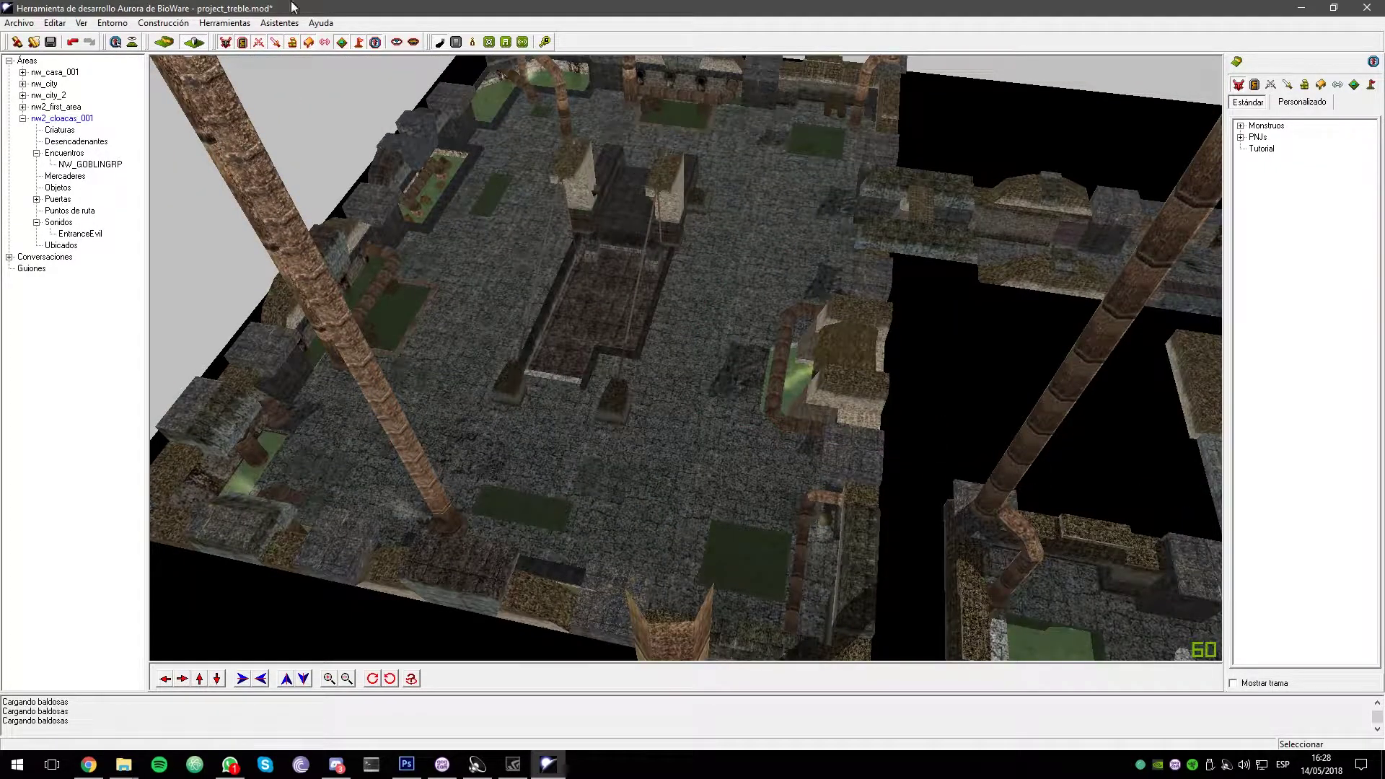
pyautogui.click(808, 507)
pyautogui.moveTo(652, 345); pyautogui.dragTo(675, 391)
pyautogui.scroll(-1, 652, 457)
pyautogui.scroll(-1, 677, 411)
pyautogui.moveTo(782, 422); pyautogui.dragTo(698, 438)
pyautogui.click(648, 396)
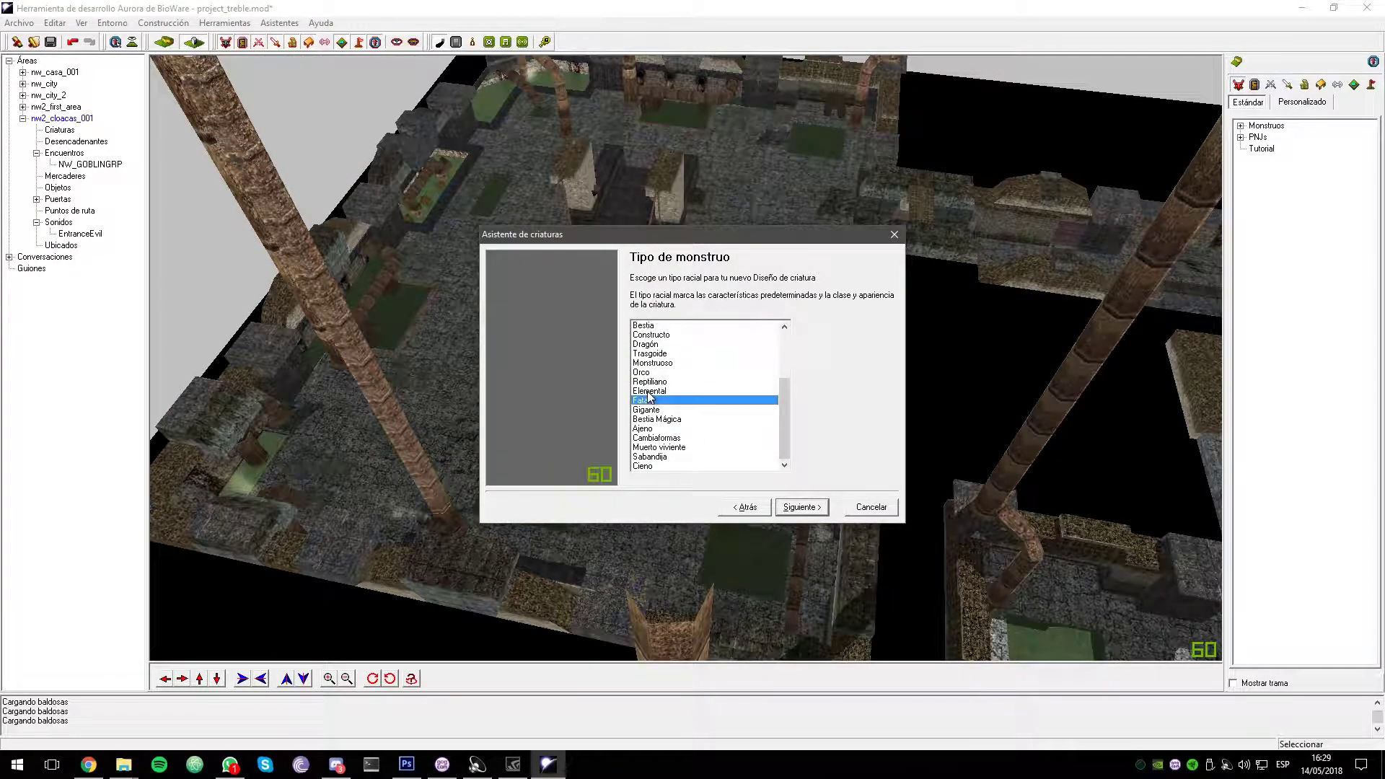
pyautogui.click(685, 439)
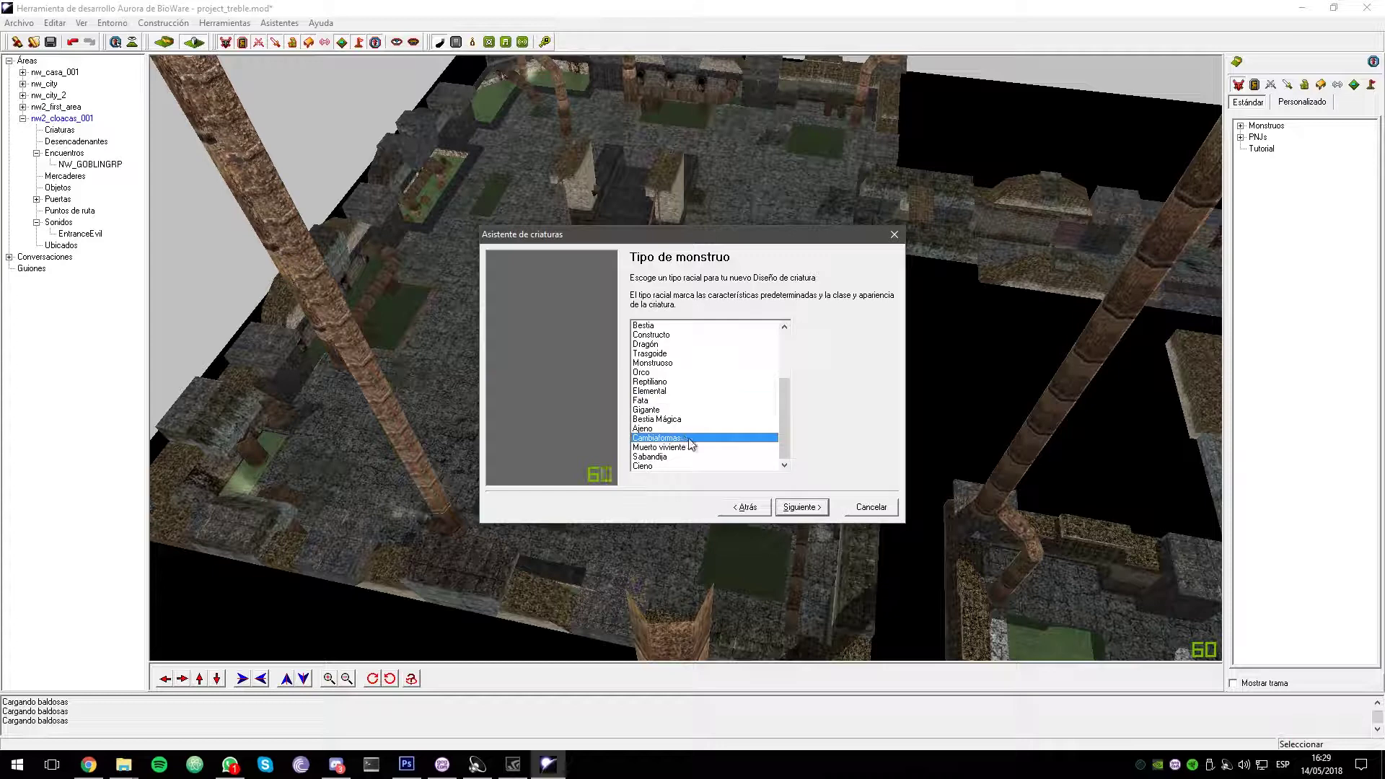
pyautogui.click(678, 326)
pyautogui.scroll(2, 694, 375)
pyautogui.doubleClick(664, 465)
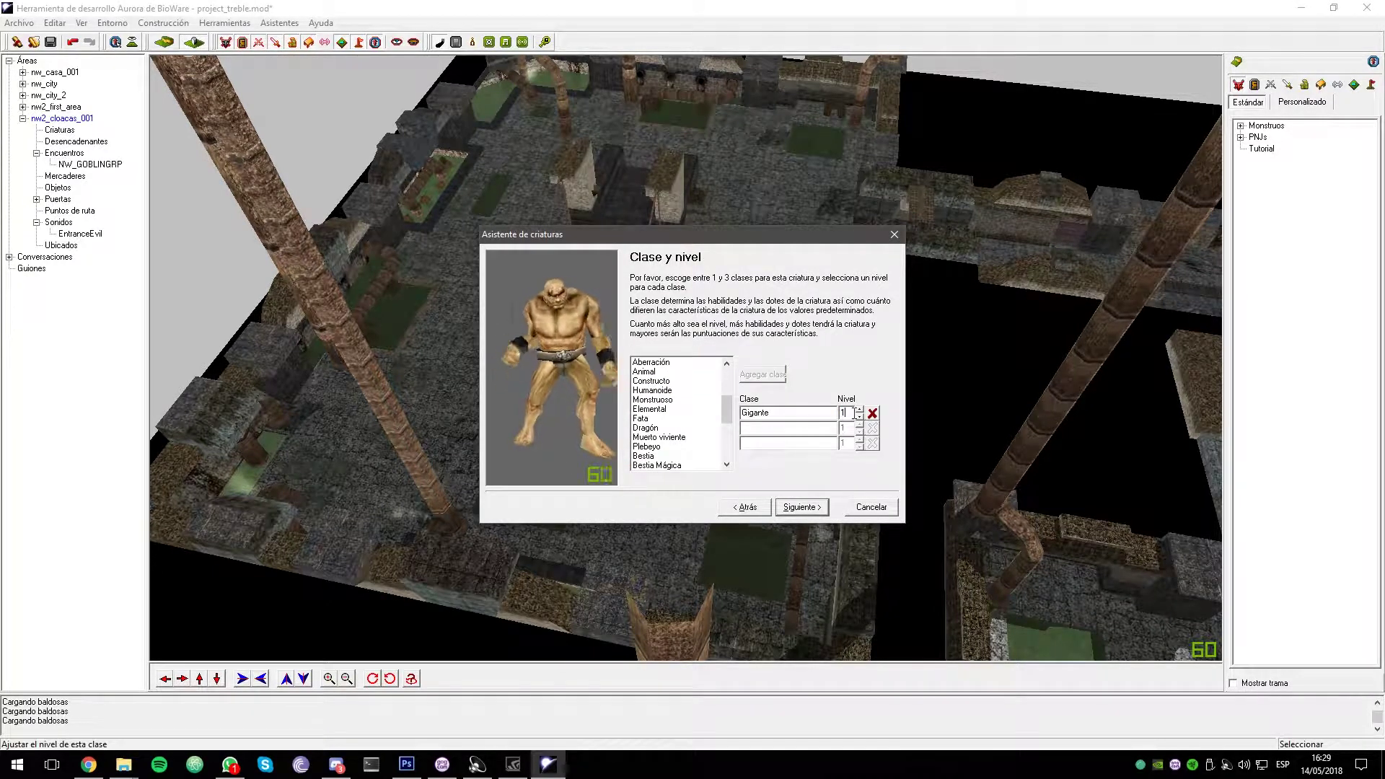
pyautogui.click(801, 507)
# Set the new creature's appearance to Gnoll and accept a portrait from the Gigante portraits
pyautogui.click(791, 345)
pyautogui.scroll(-4, 792, 346)
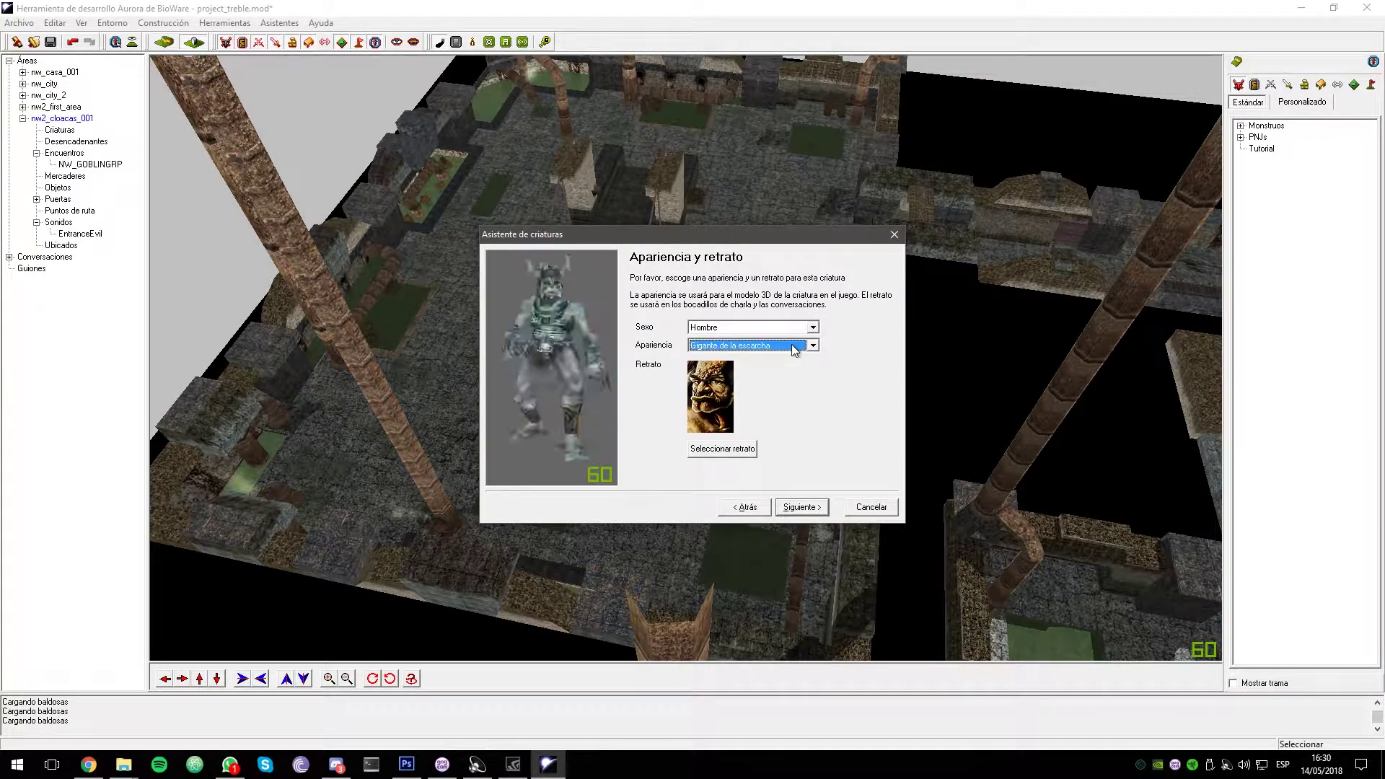
pyautogui.scroll(-2, 791, 349)
pyautogui.scroll(2, 791, 349)
pyautogui.scroll(-1, 792, 349)
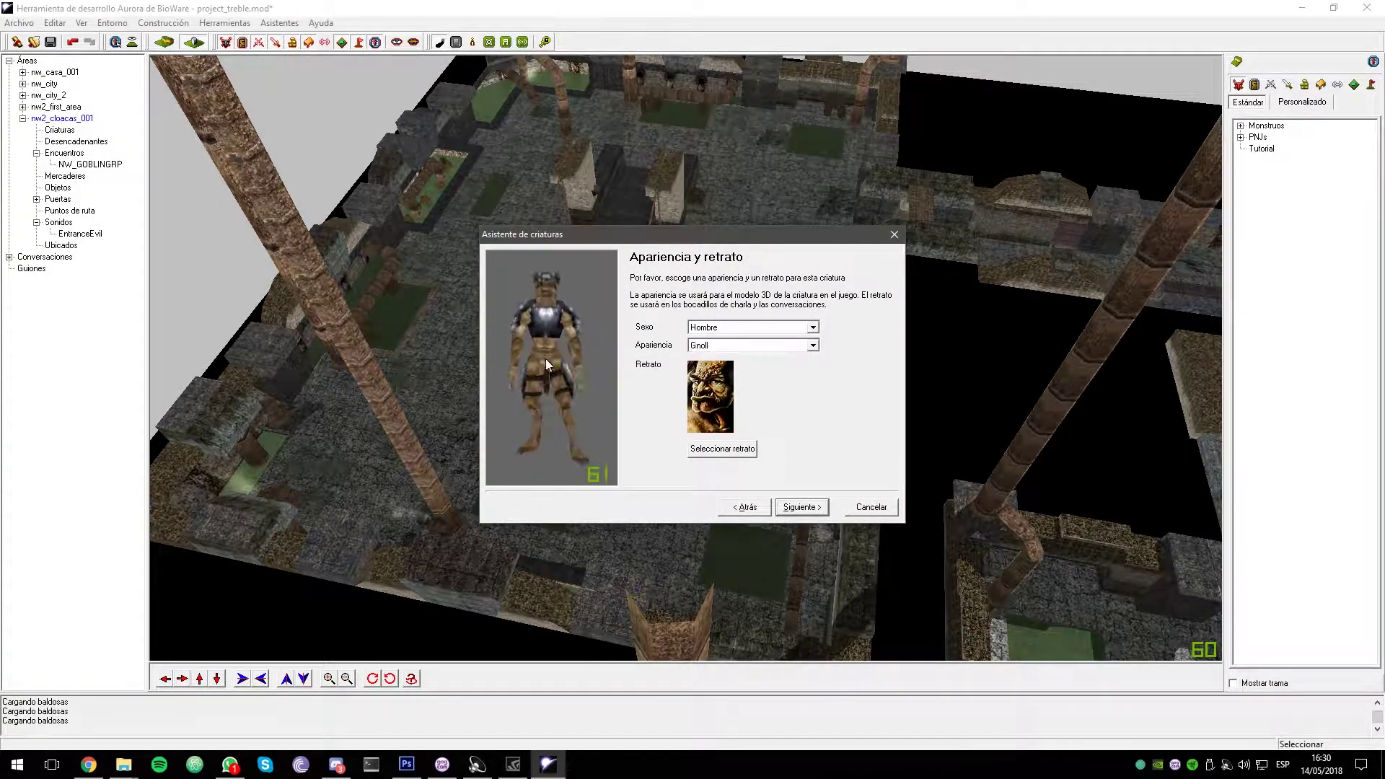
pyautogui.moveTo(545, 357); pyautogui.dragTo(551, 395, button='middle')
pyautogui.click(722, 448)
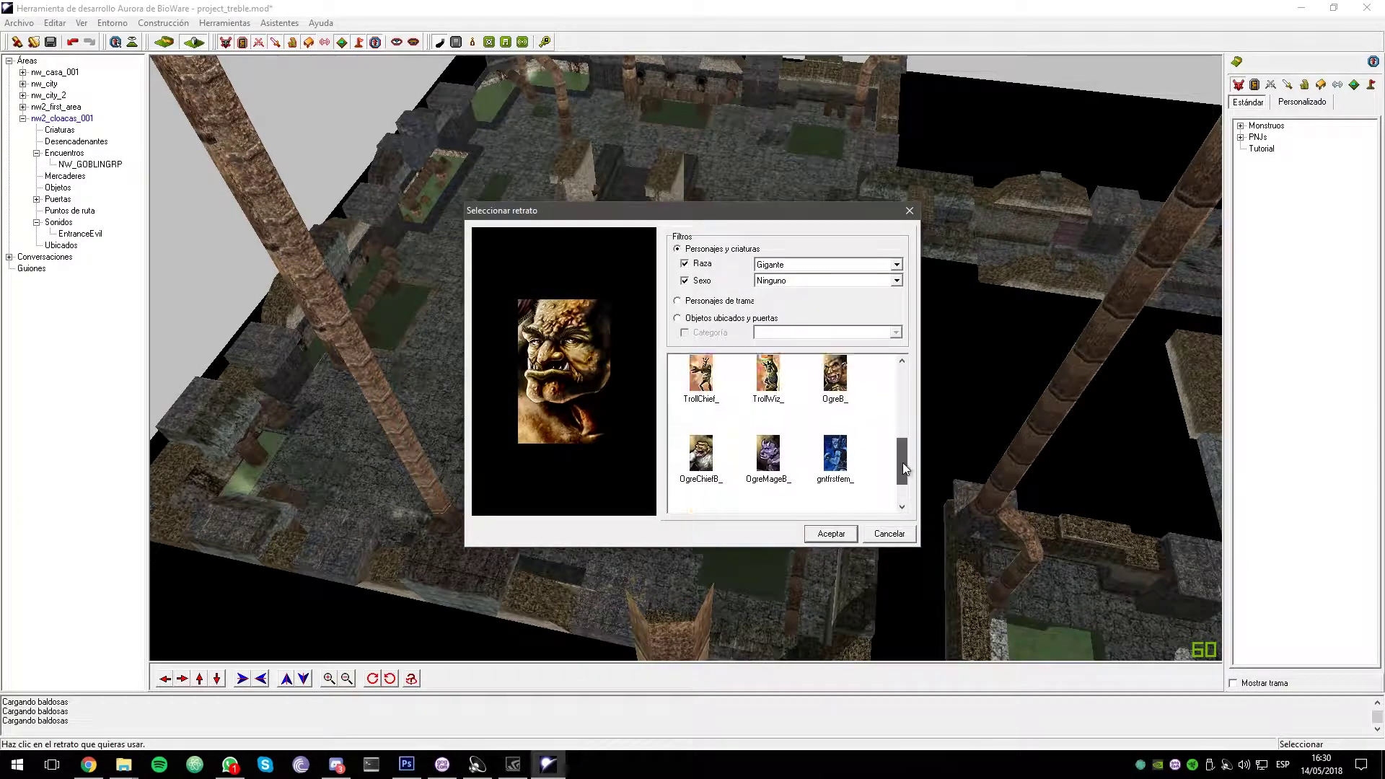
pyautogui.click(830, 533)
# Name the creature final_boss and complete the creature wizard
pyautogui.click(801, 506)
pyautogui.click(801, 506)
pyautogui.write('final_bo')
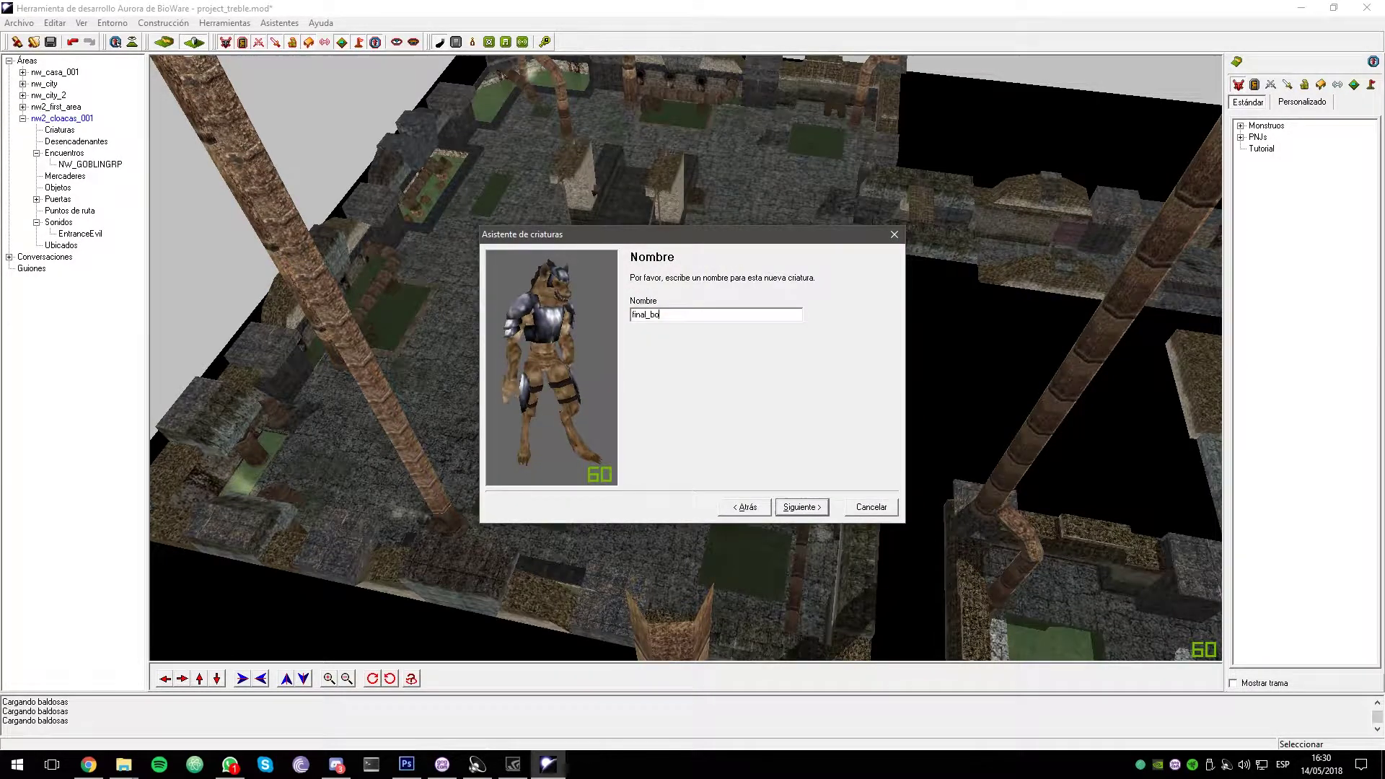
pyautogui.write('ss')
pyautogui.click(801, 506)
pyautogui.click(695, 303)
pyautogui.click(743, 348)
pyautogui.click(801, 506)
pyautogui.click(801, 506)
pyautogui.click(801, 506)
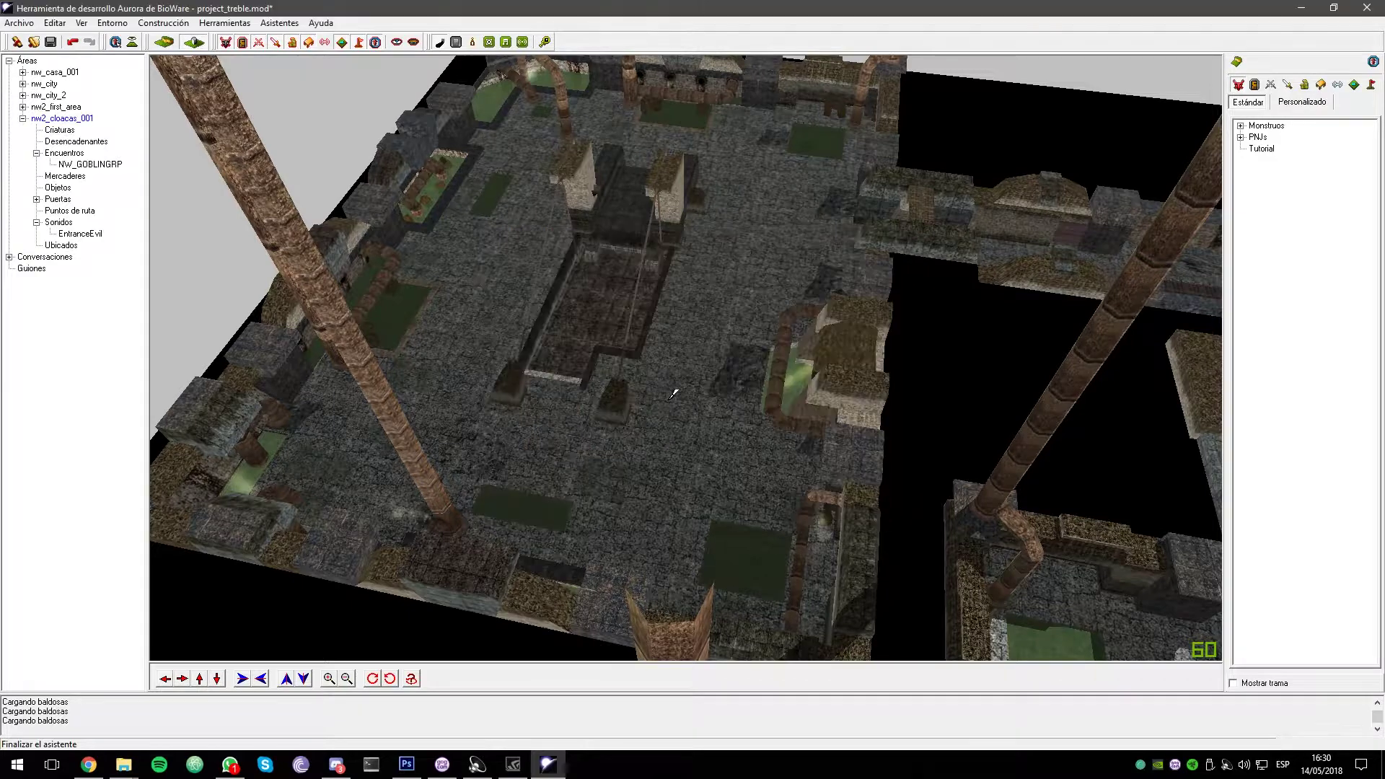
# Equip the final boss with an edged weapon from the De filo category and accept the inventory
pyautogui.click(537, 570)
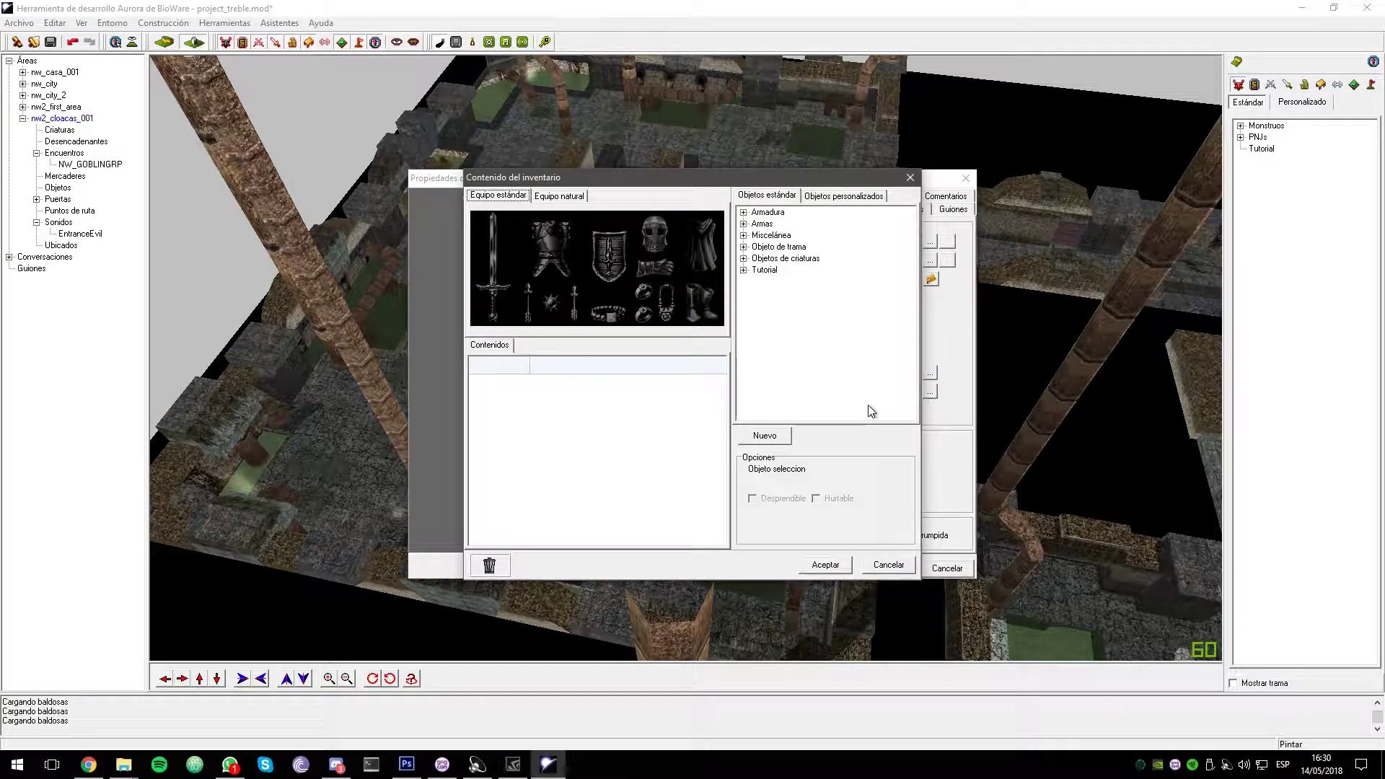
pyautogui.click(743, 223)
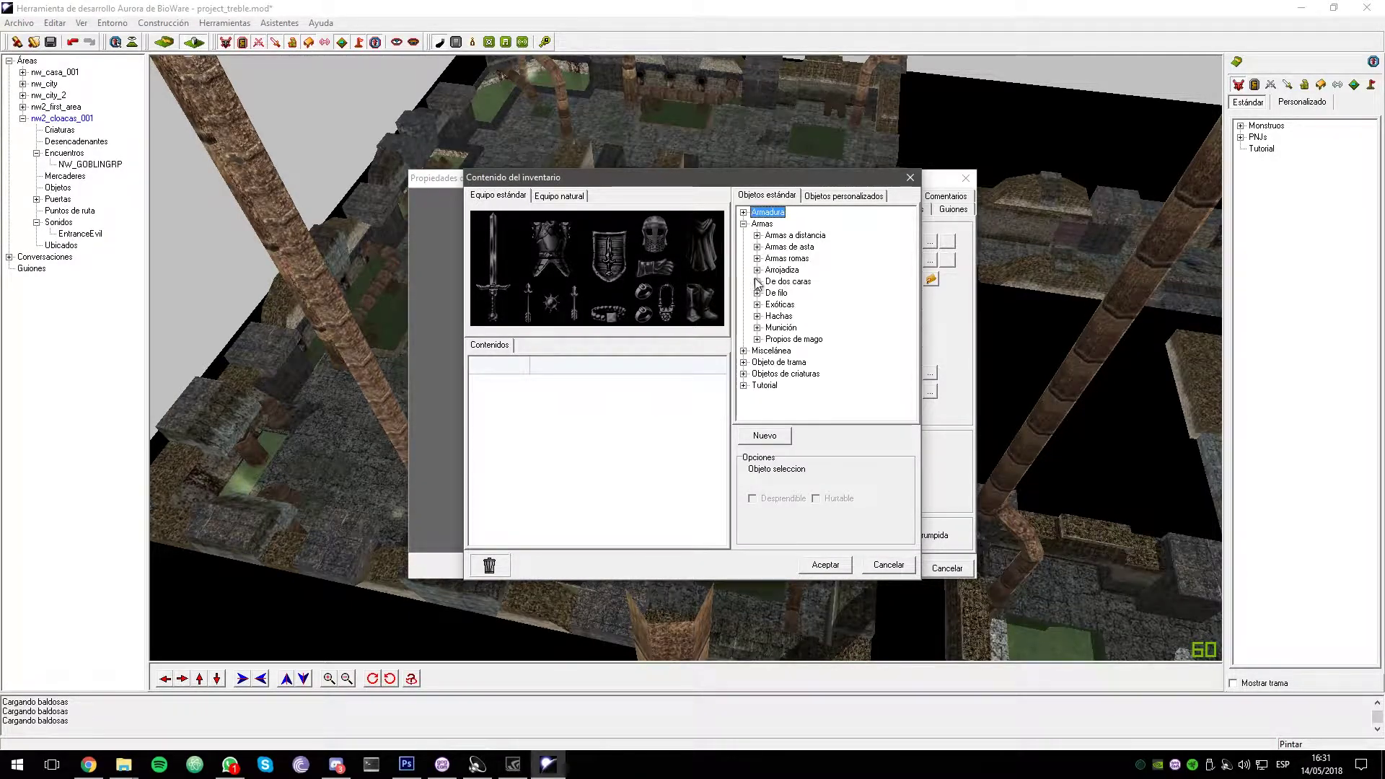
pyautogui.click(756, 281)
pyautogui.click(757, 281)
pyautogui.click(756, 293)
pyautogui.click(771, 304)
pyautogui.doubleClick(807, 247)
pyautogui.click(822, 567)
# Replace the final boss's equipped weapon with the "Espada bastarda +7" and discard the previous one
pyautogui.click(538, 568)
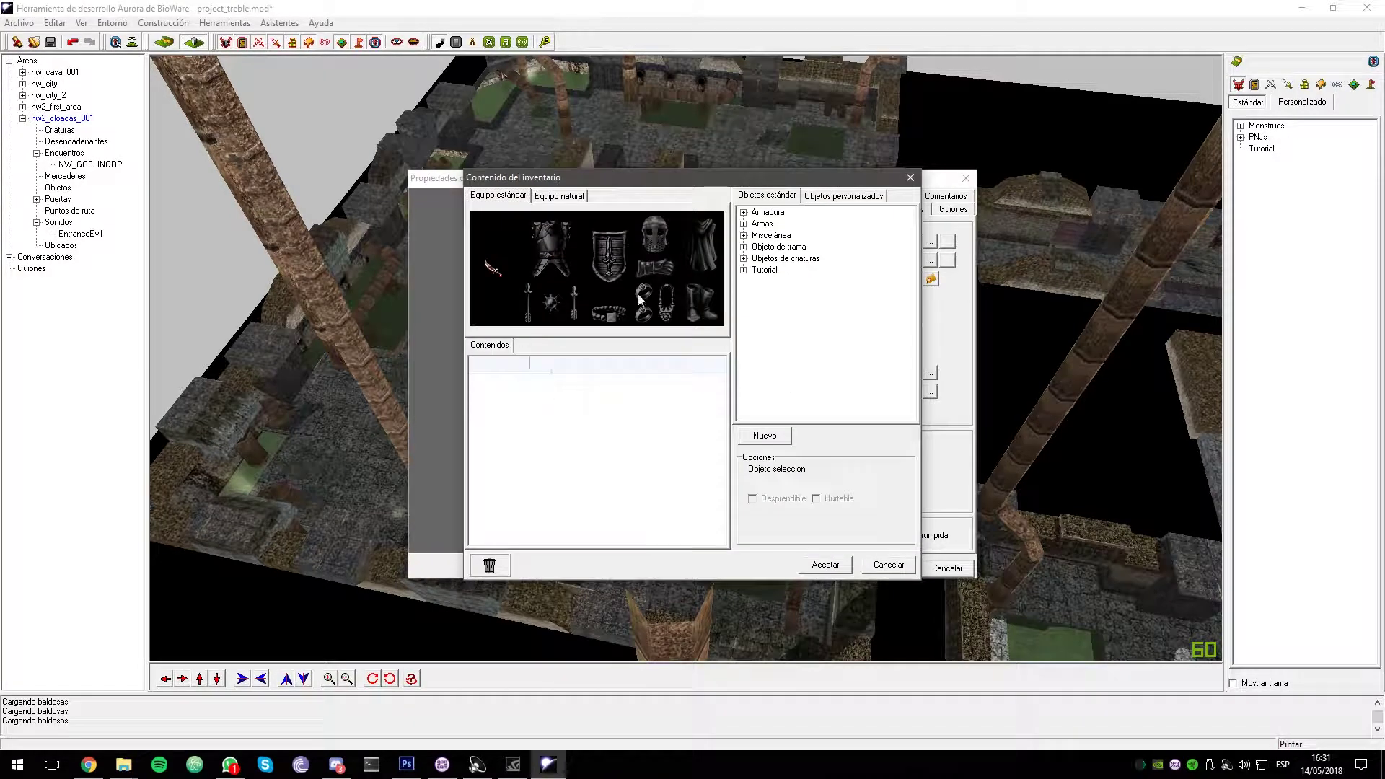
pyautogui.click(743, 223)
pyautogui.doubleClick(771, 305)
pyautogui.scroll(-10, 800, 316)
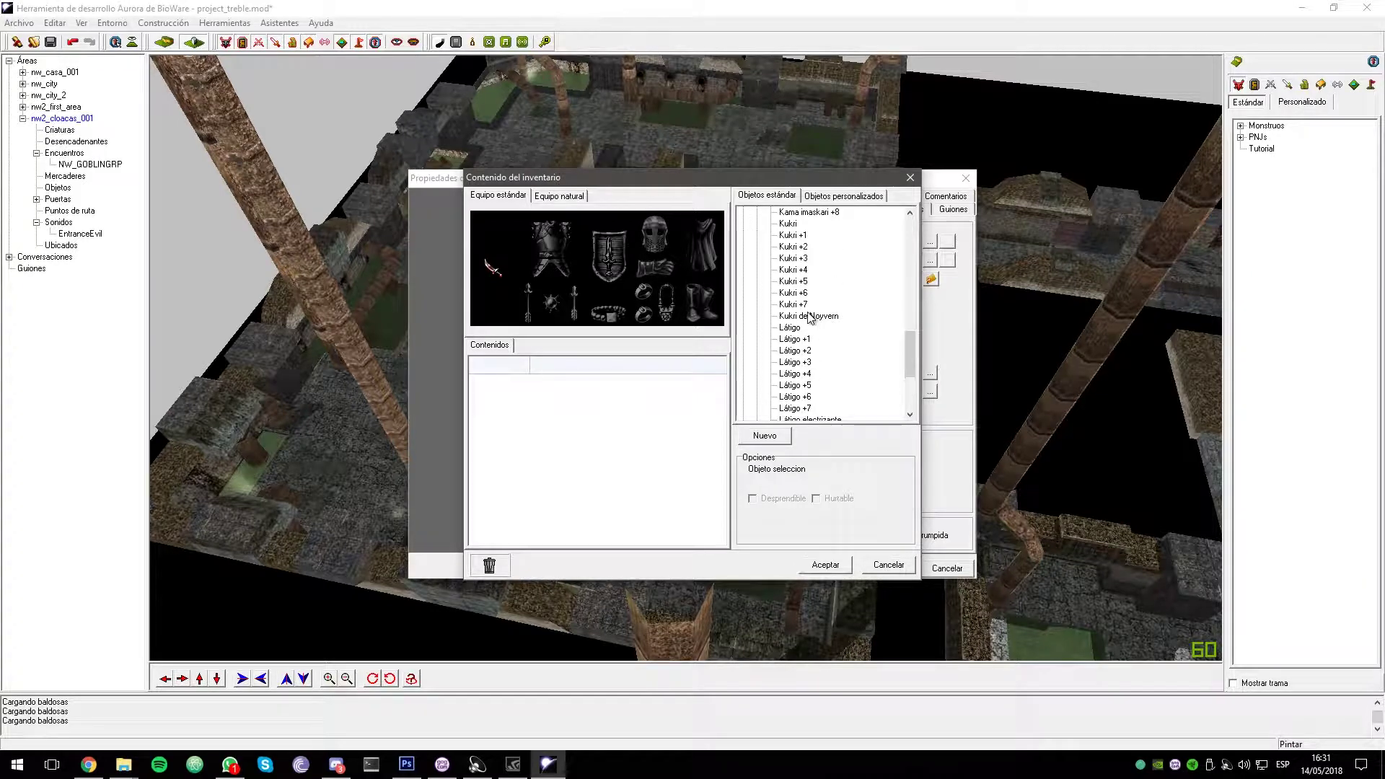
pyautogui.scroll(15, 800, 307)
pyautogui.click(757, 304)
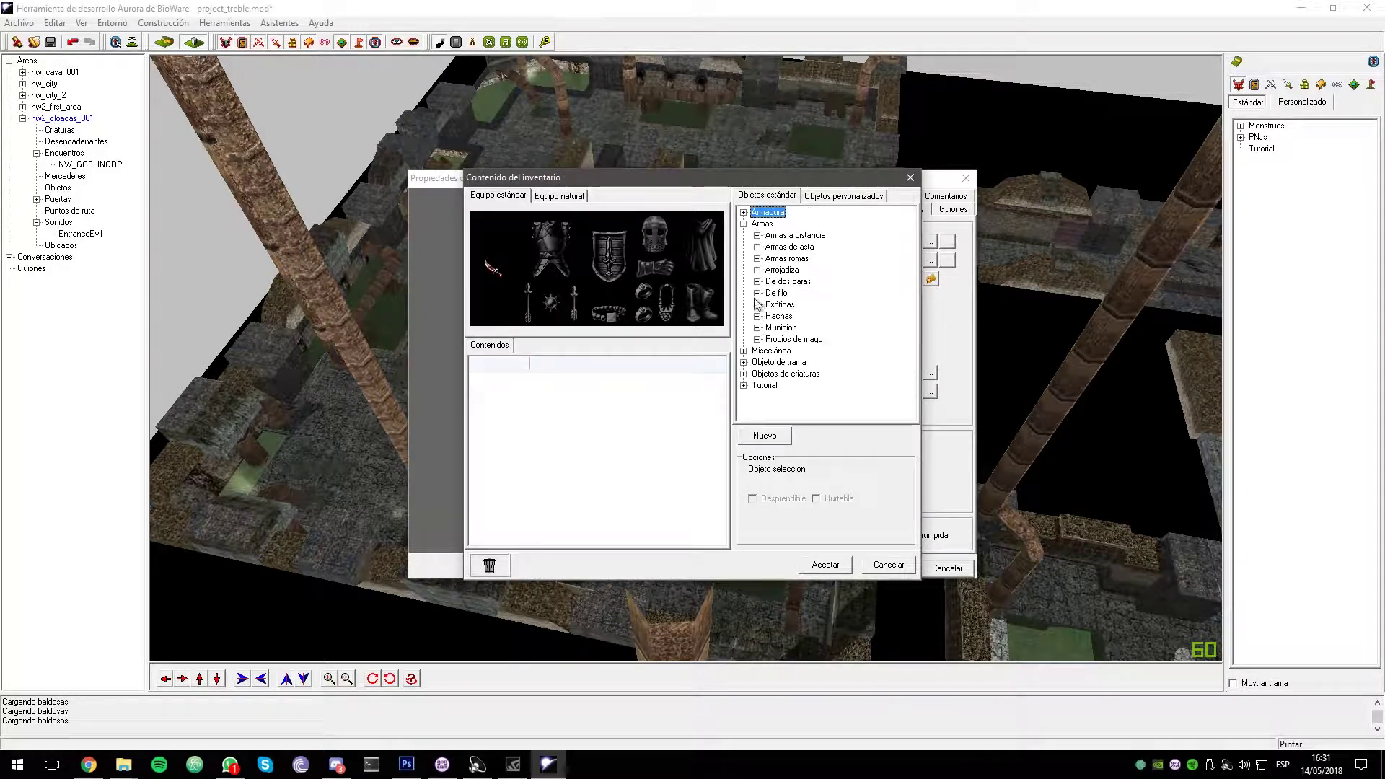
pyautogui.click(758, 292)
pyautogui.click(770, 326)
pyautogui.moveTo(831, 363); pyautogui.dragTo(493, 271)
pyautogui.moveTo(505, 372); pyautogui.dragTo(506, 595)
# Open the properties of the Espada bastarda +7, rename it "Final boss sword" and set its tag to final_boss_sword
pyautogui.rightClick(822, 361)
pyautogui.click(829, 371)
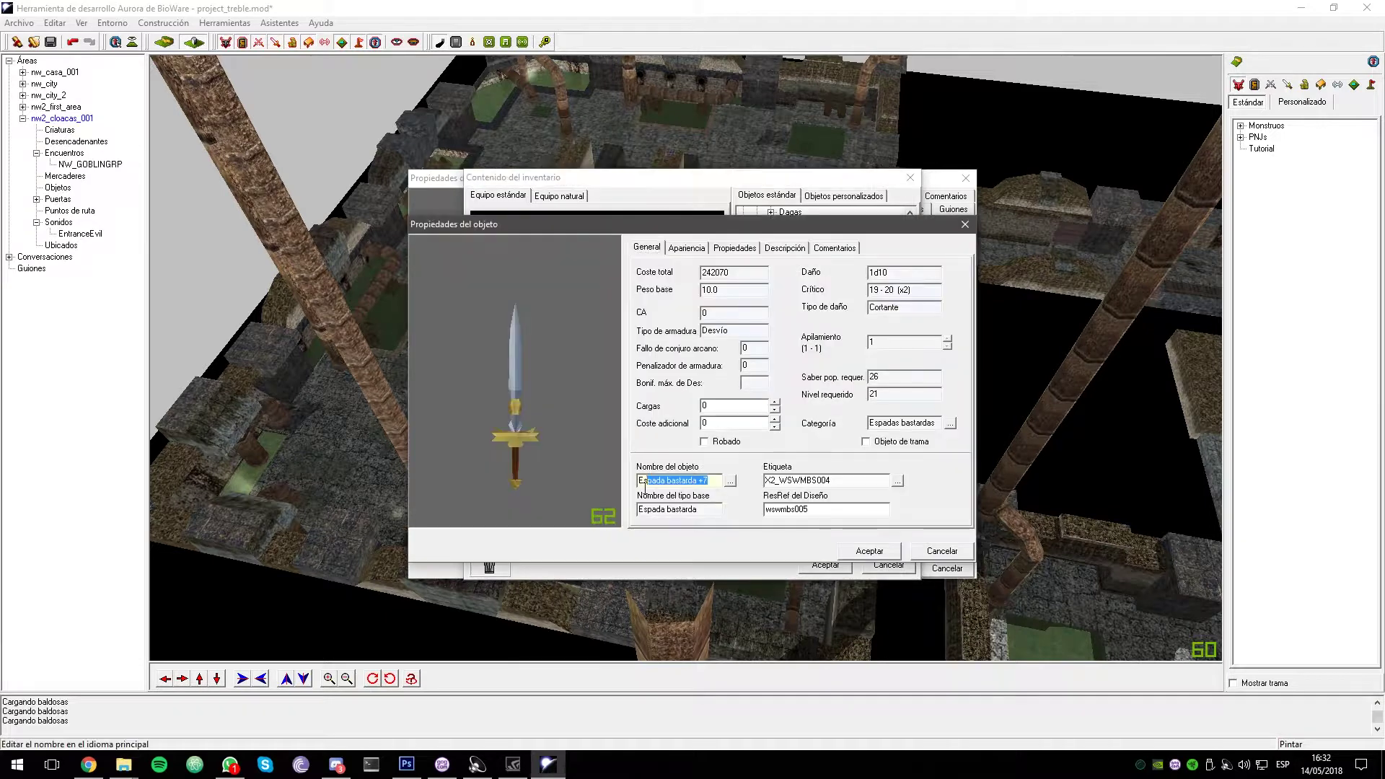
pyautogui.doubleClick(800, 481)
pyautogui.write('finalb')
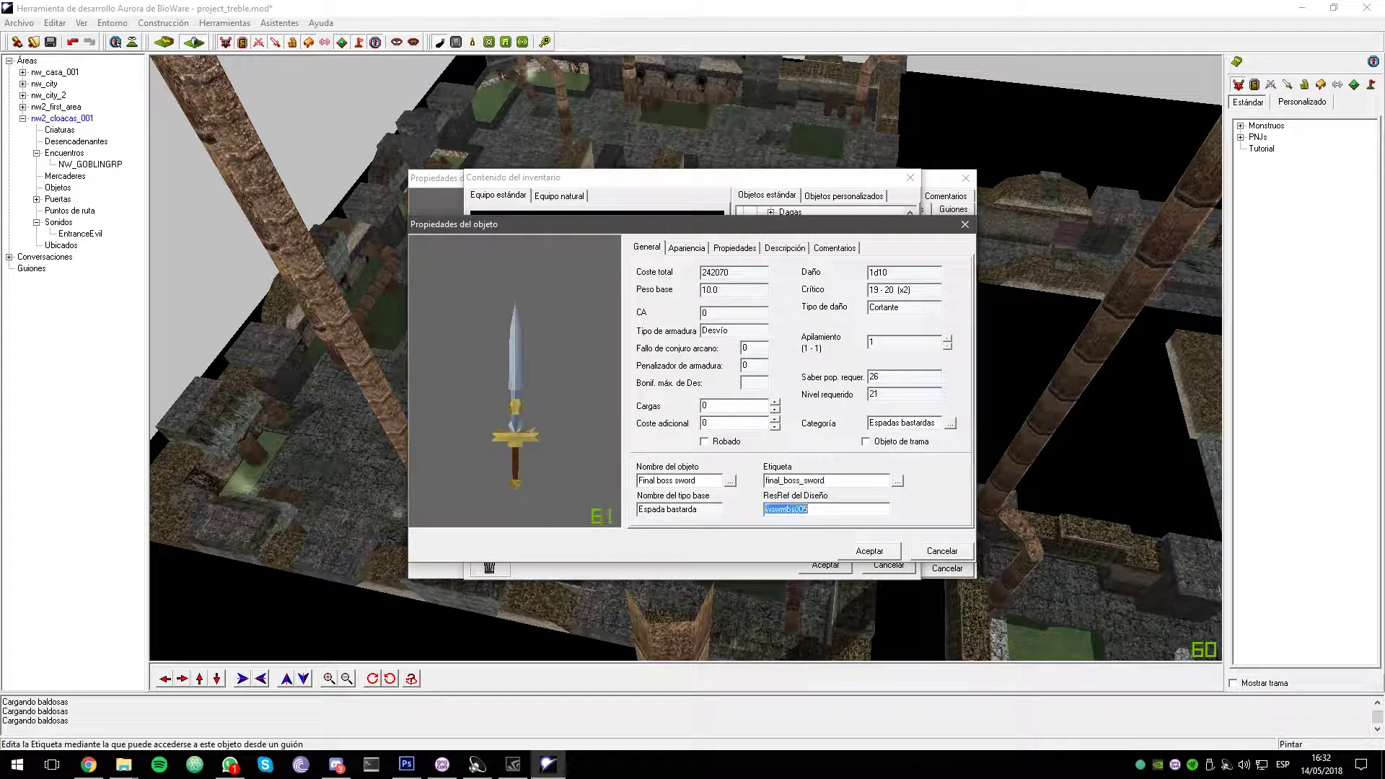
# Restyle the sword with top model 6 and different variants for its other parts
pyautogui.click(685, 247)
pyautogui.click(734, 368)
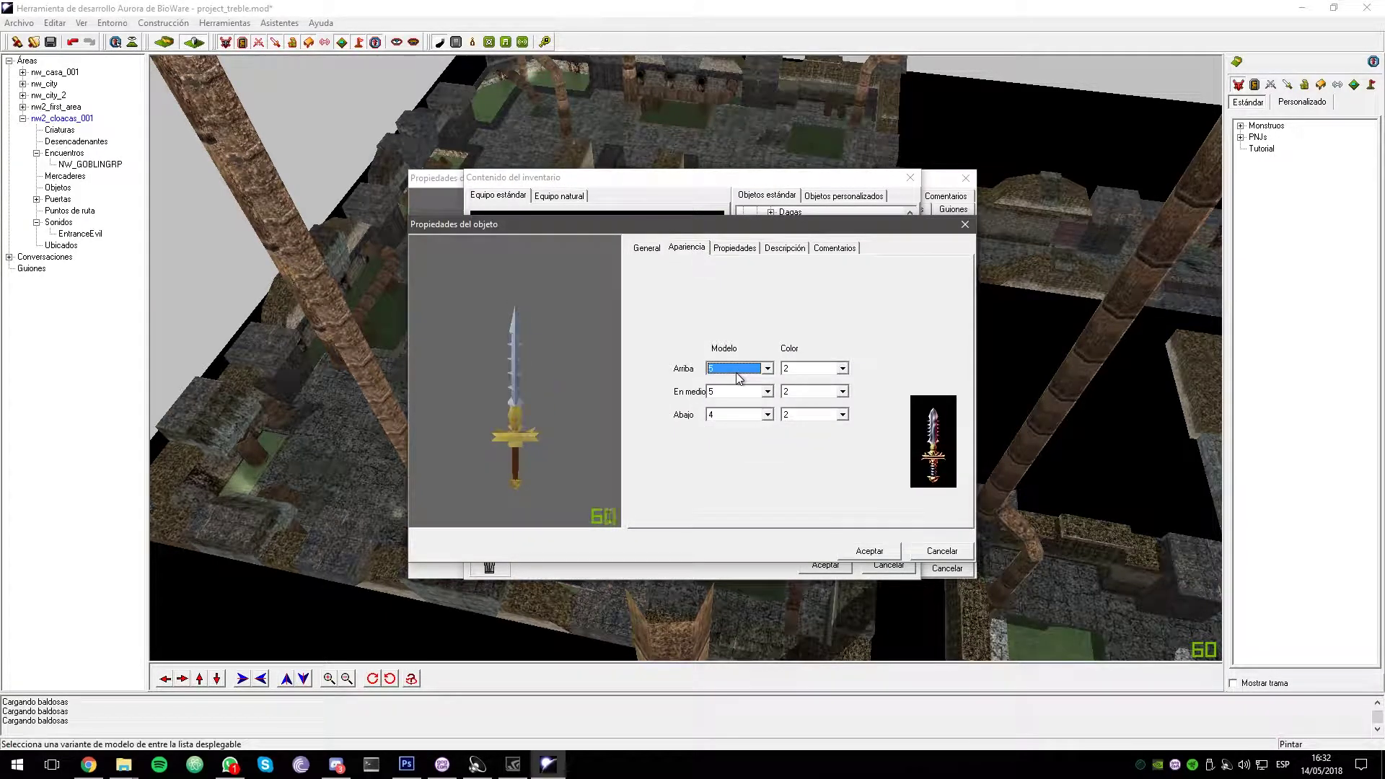
pyautogui.scroll(-5, 741, 370)
pyautogui.scroll(1, 733, 394)
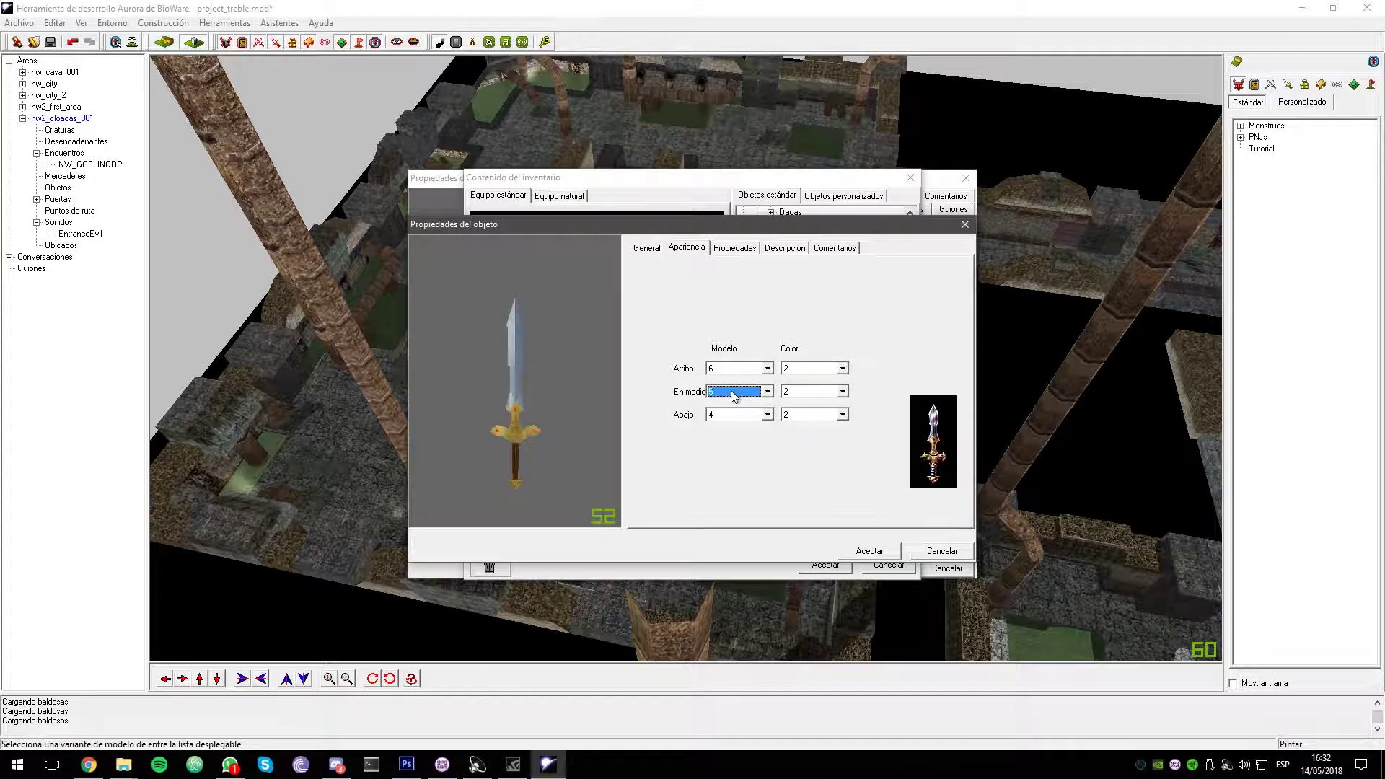
pyautogui.scroll(-1, 737, 418)
pyautogui.scroll(-4, 800, 371)
# Add the visual effect Maligno to the sword's assigned properties
pyautogui.click(734, 247)
pyautogui.click(714, 373)
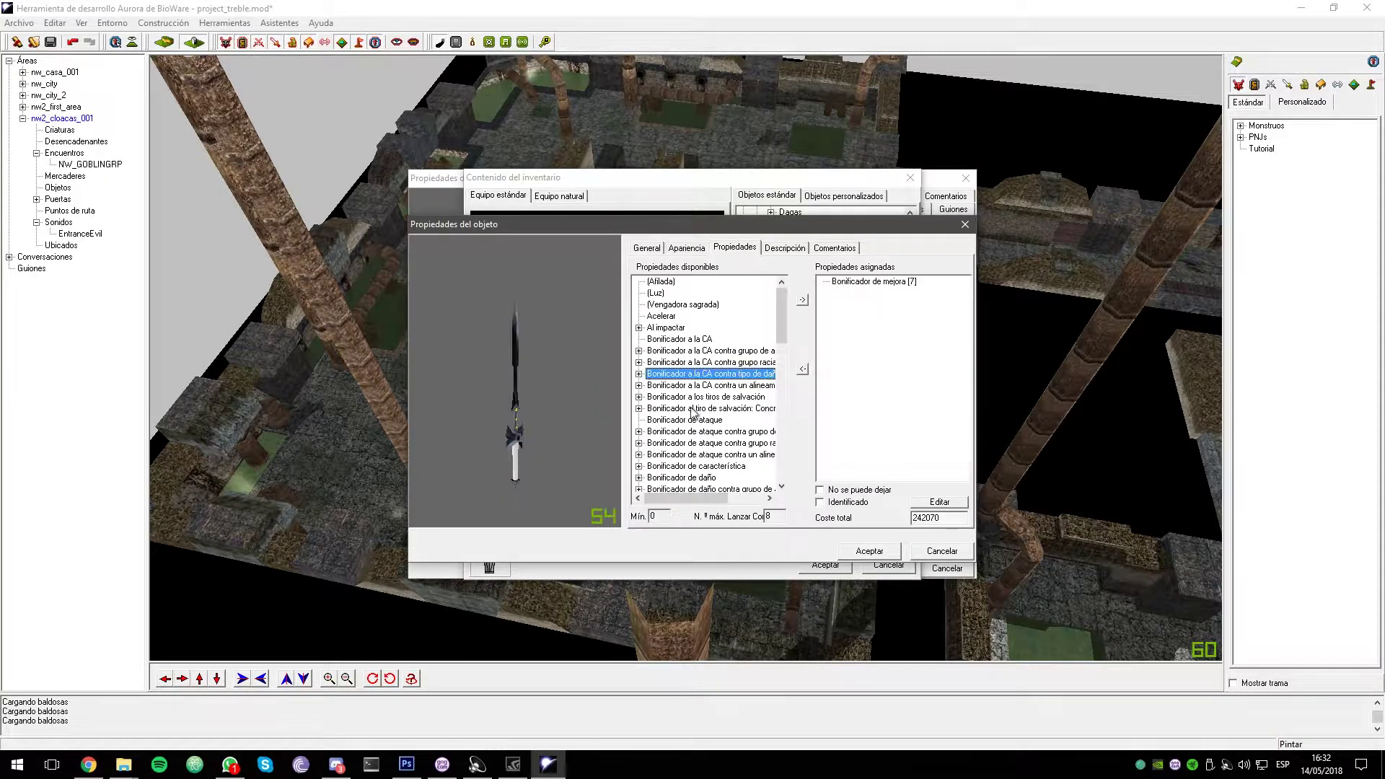
pyautogui.scroll(-5, 653, 418)
pyautogui.click(638, 454)
pyautogui.doubleClick(672, 454)
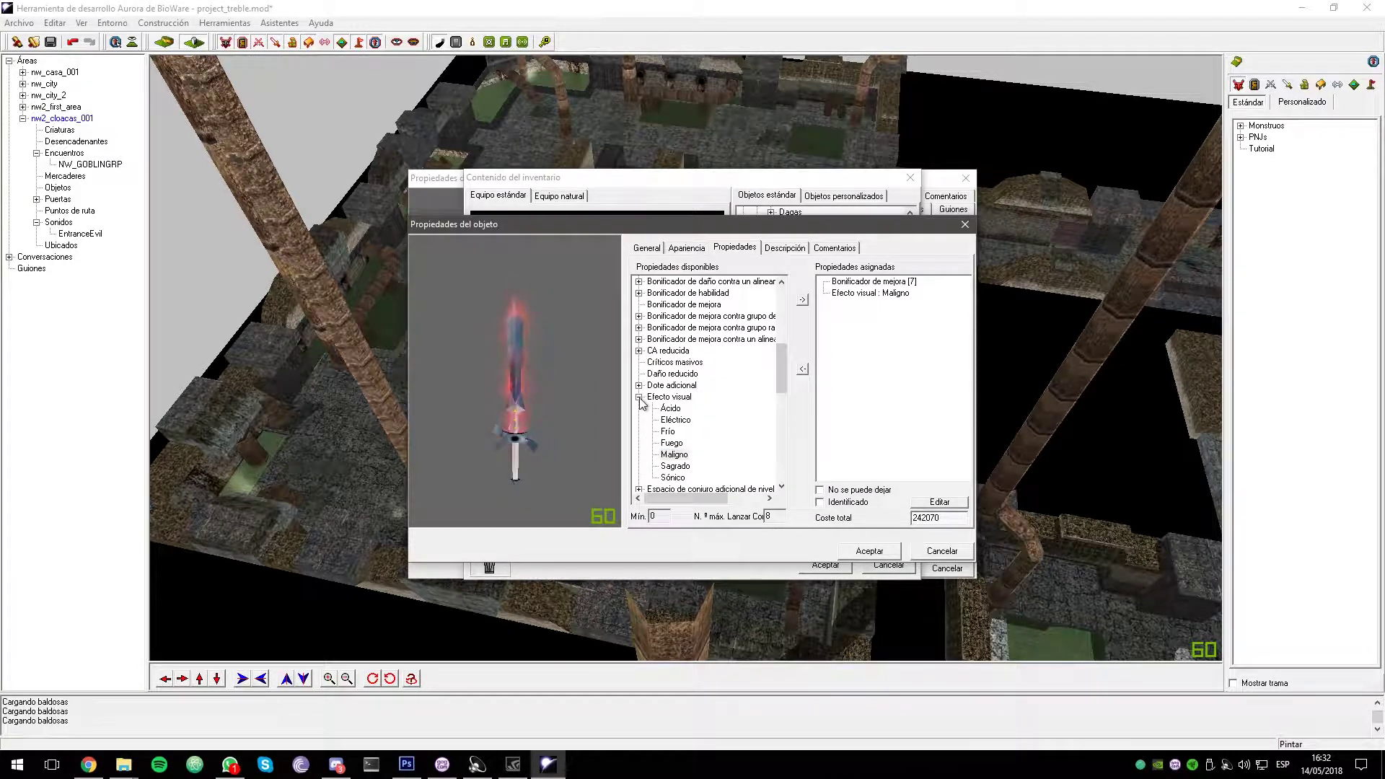
# Try the Ácido, Sónico, Sagrado and Eléctrico visual effects on the sword in place of Maligno, removing each one
pyautogui.click(868, 292)
pyautogui.click(802, 369)
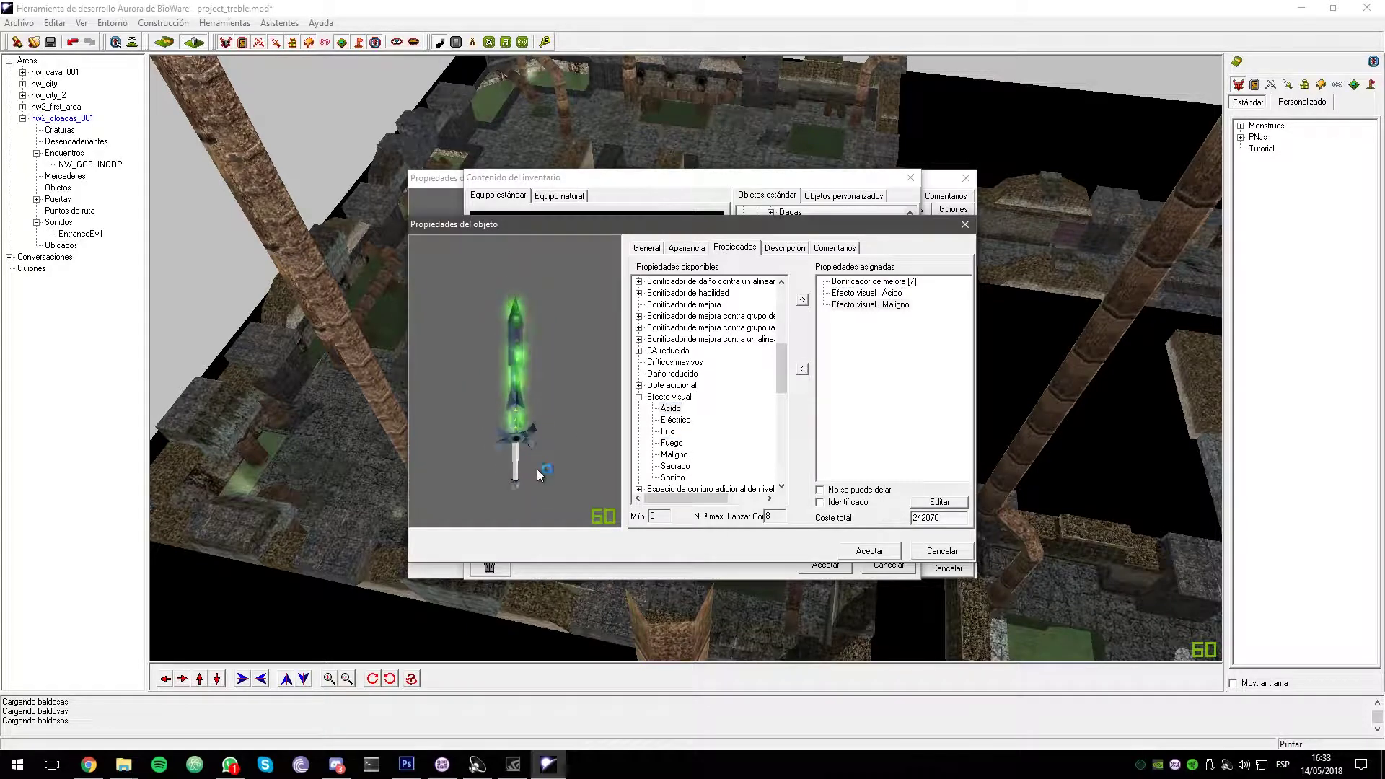
pyautogui.click(801, 368)
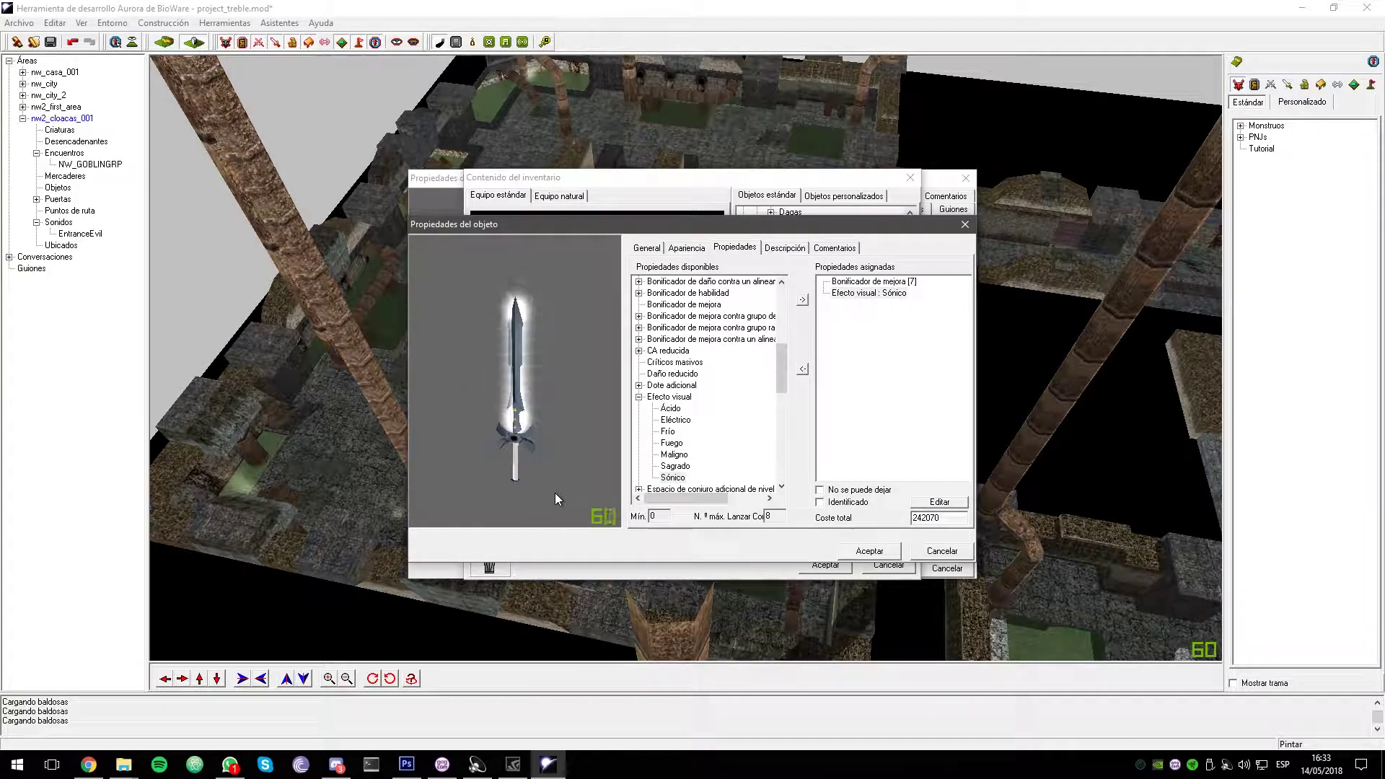
pyautogui.click(868, 292)
pyautogui.click(801, 368)
pyautogui.doubleClick(675, 466)
pyautogui.click(894, 293)
pyautogui.click(802, 369)
pyautogui.doubleClick(675, 419)
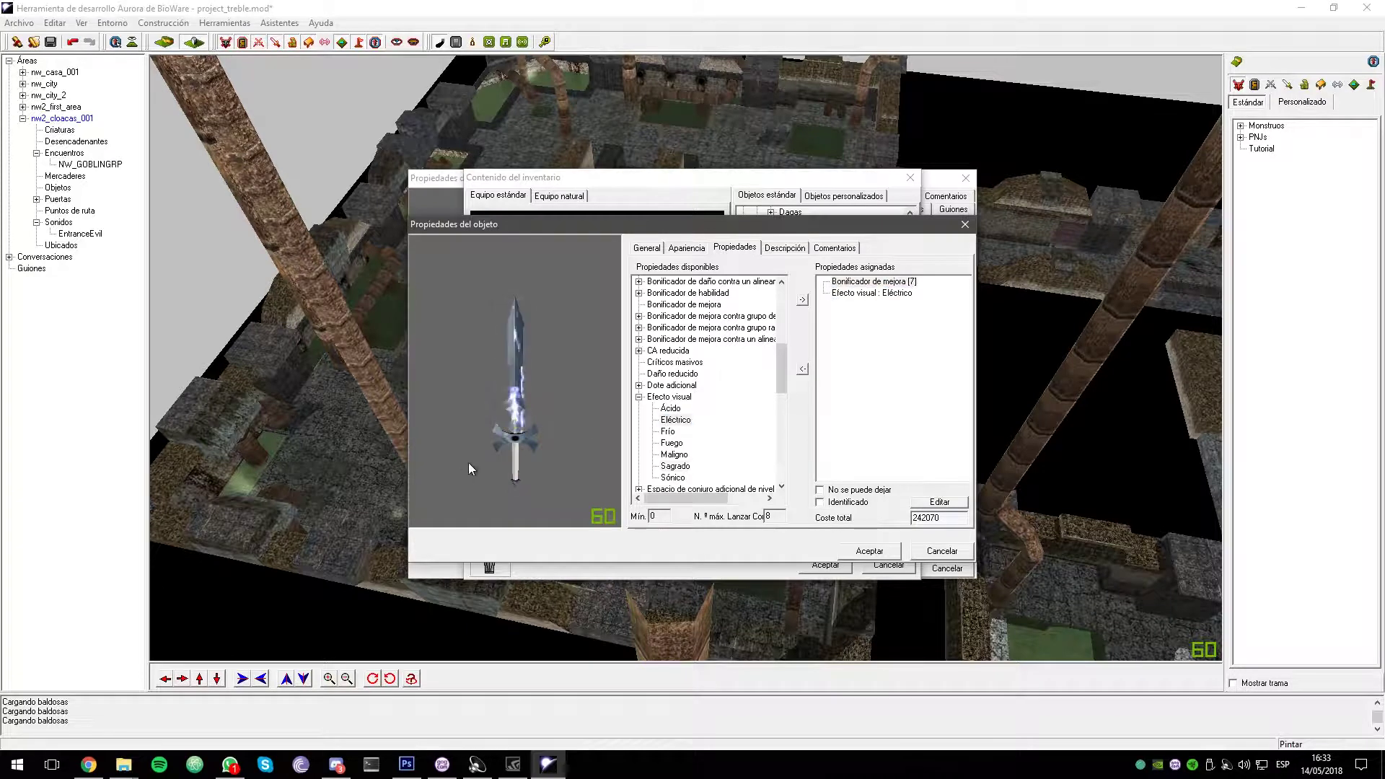
pyautogui.click(870, 293)
pyautogui.click(801, 368)
# Reassign Maligno as the sword's visual effect and collapse the visual effect options
pyautogui.click(671, 443)
pyautogui.doubleClick(673, 454)
pyautogui.doubleClick(672, 396)
pyautogui.scroll(7, 689, 367)
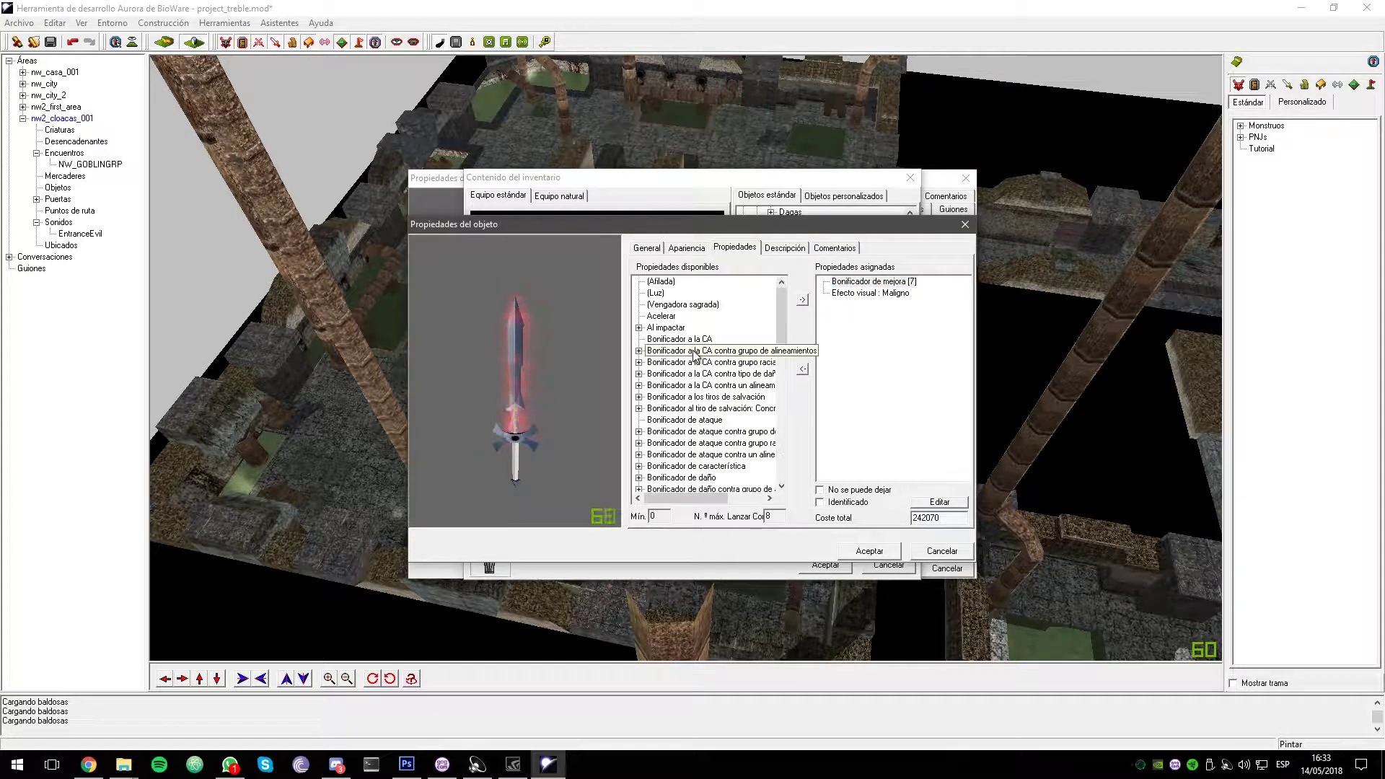
# Add (Afilada), Al impactar: (Hiriente) and Al impactar: Vorpalina with CD 26 to the sword, and mark it as identified
pyautogui.doubleClick(657, 282)
pyautogui.doubleClick(664, 327)
pyautogui.doubleClick(675, 292)
pyautogui.scroll(-3, 675, 414)
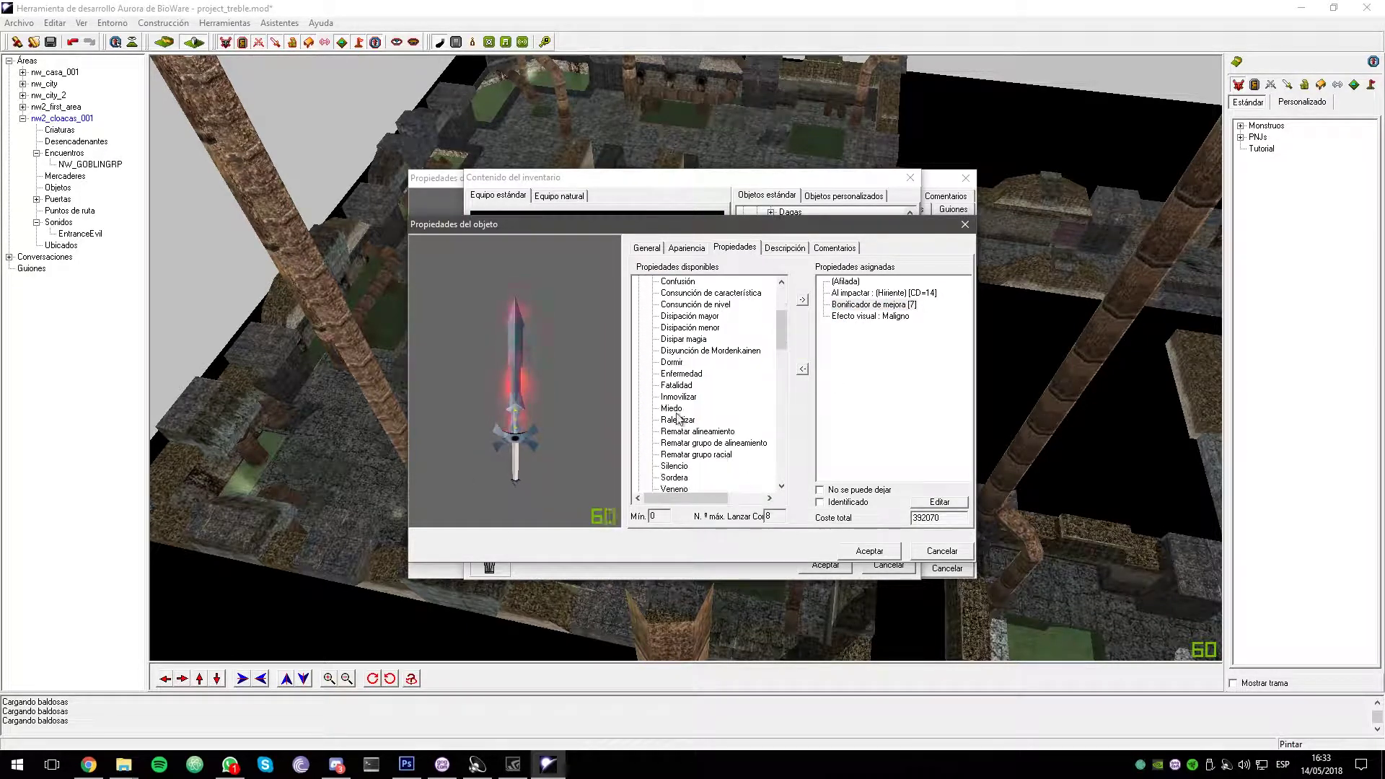
pyautogui.doubleClick(676, 466)
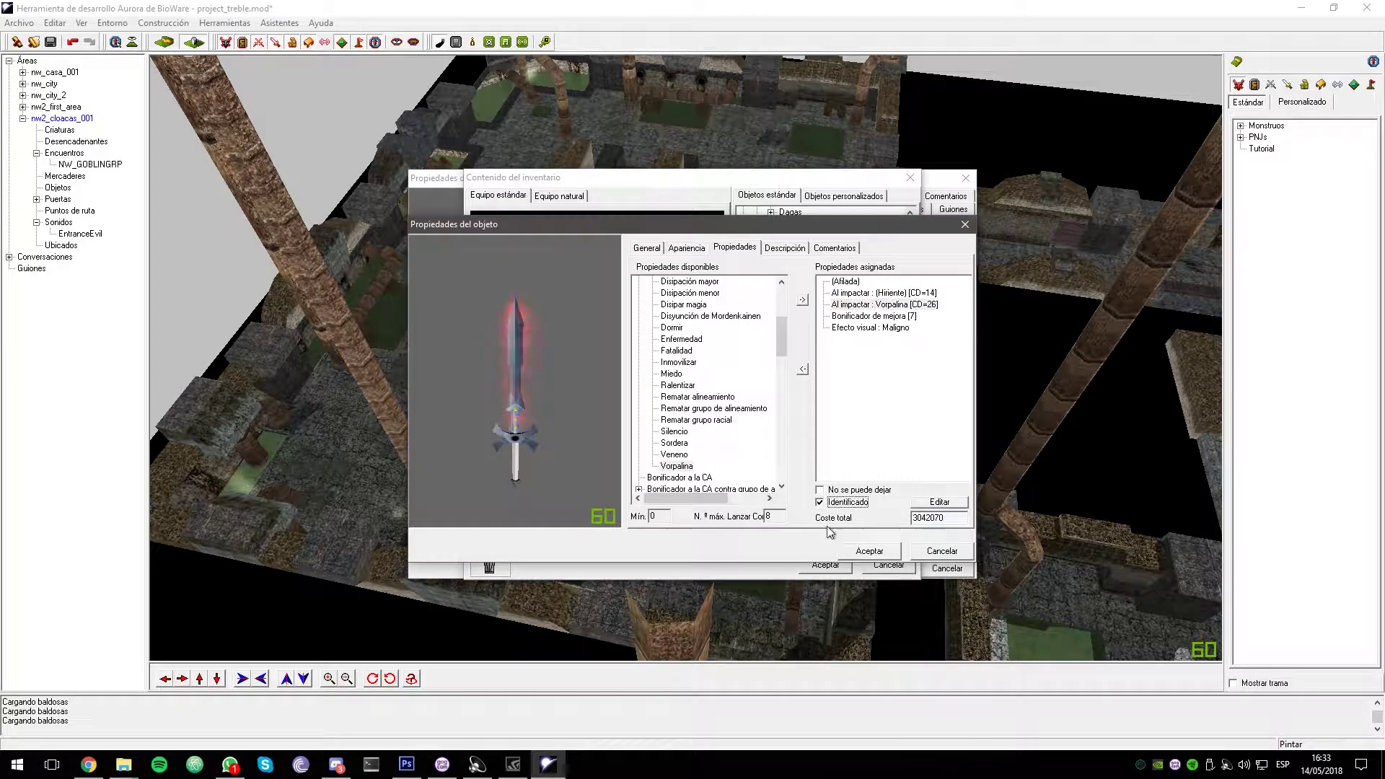
# Add Regeneración: Vampírica with value 5 to the sword and accept the sword and the boss's inventory
pyautogui.scroll(-4, 678, 382)
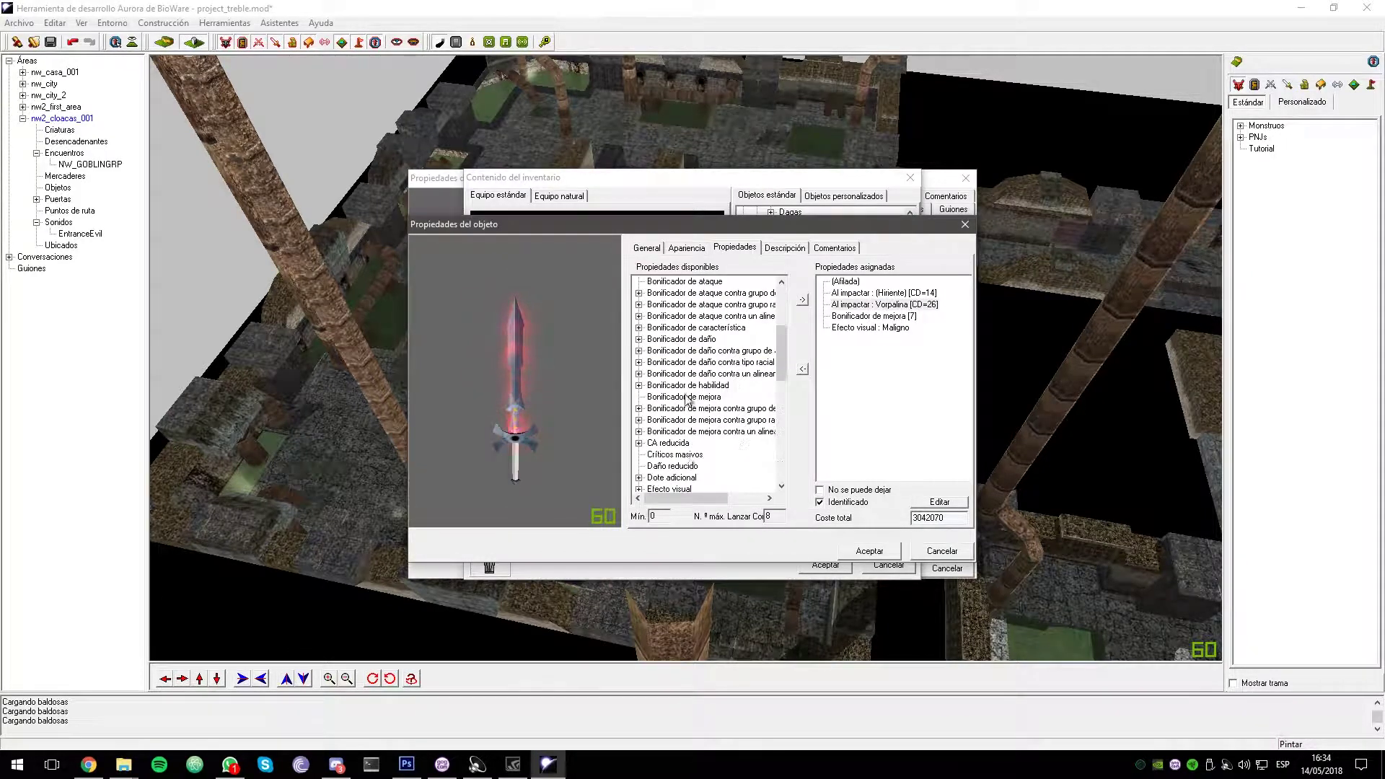
pyautogui.scroll(-6, 691, 437)
pyautogui.doubleClick(690, 385)
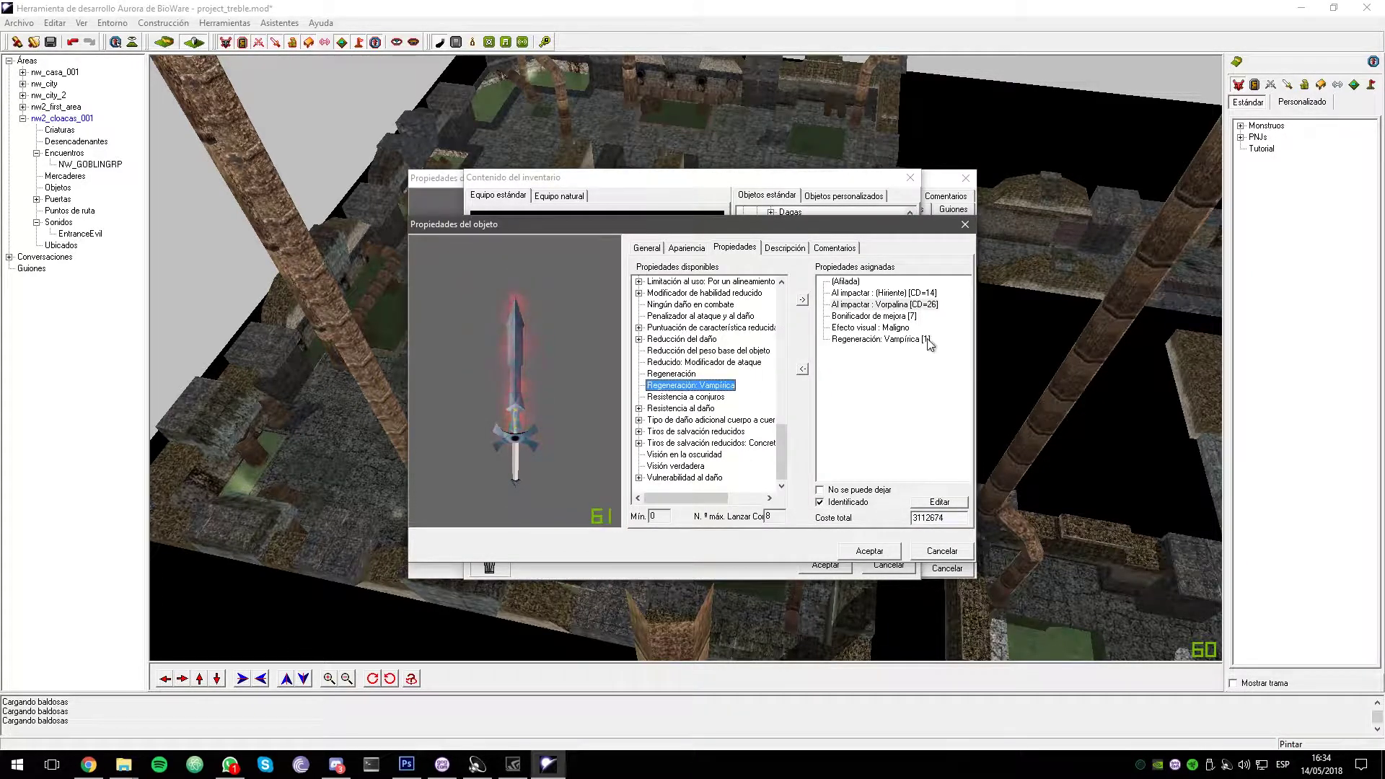
pyautogui.click(869, 550)
pyautogui.click(825, 565)
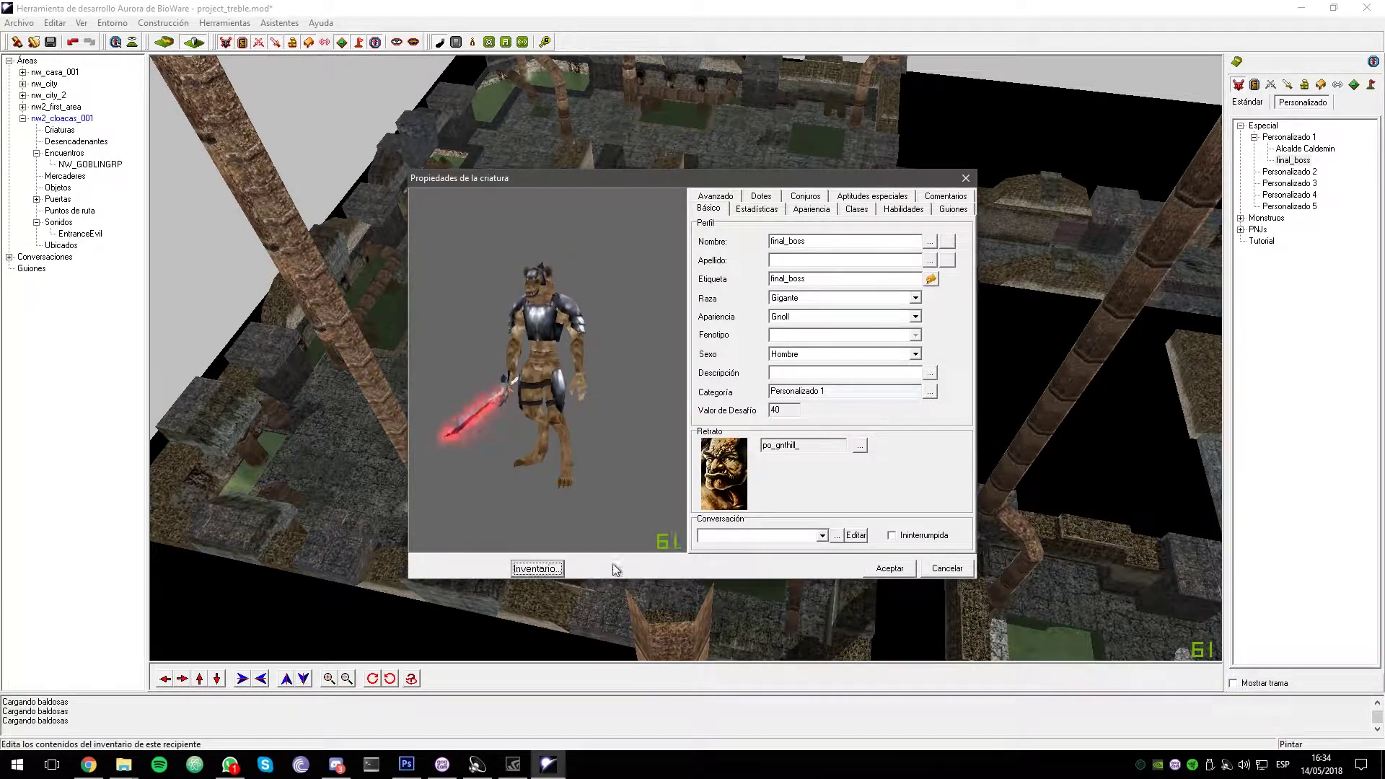
# Open a copy of the custom Final boss sword for editing from the boss's custom bastard swords
pyautogui.click(542, 569)
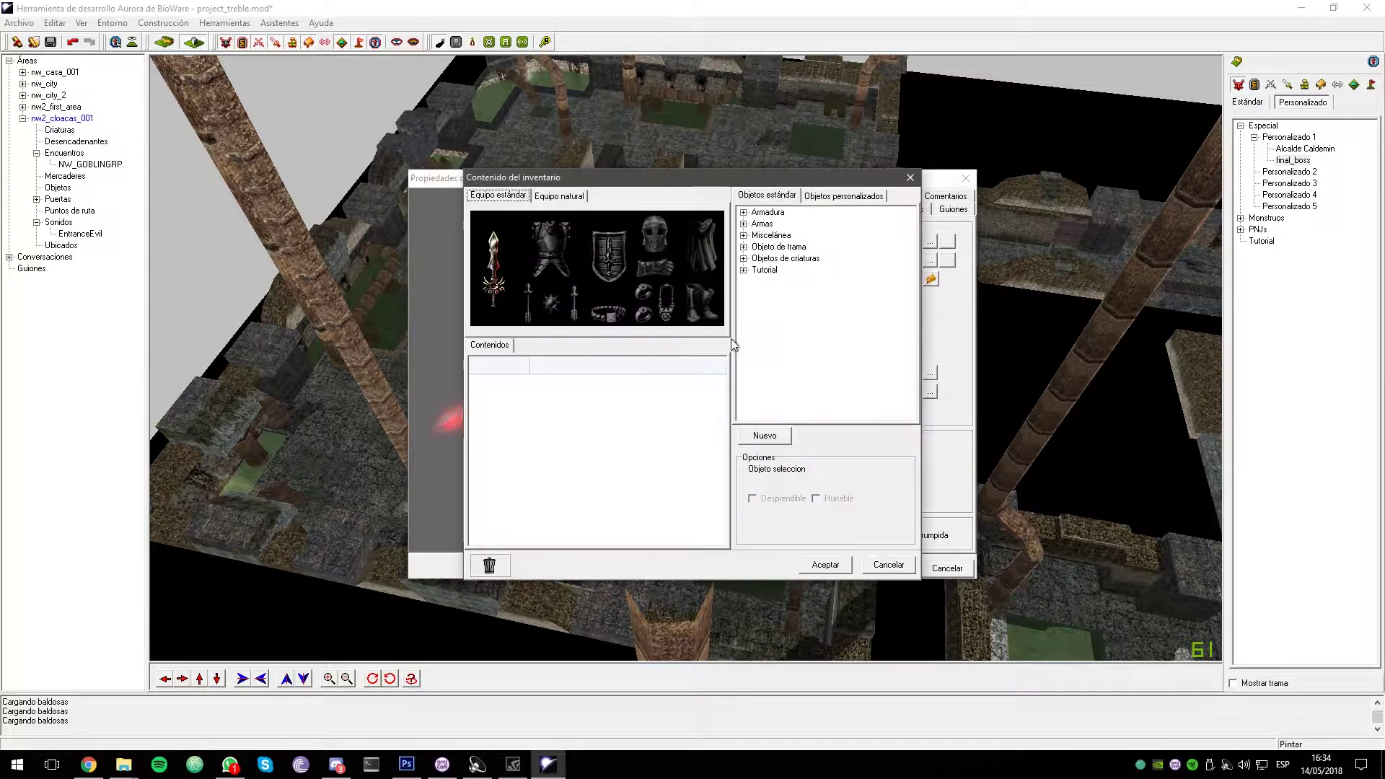
pyautogui.click(843, 196)
pyautogui.click(743, 224)
pyautogui.click(757, 293)
pyautogui.click(771, 316)
pyautogui.rightClick(796, 326)
pyautogui.click(807, 355)
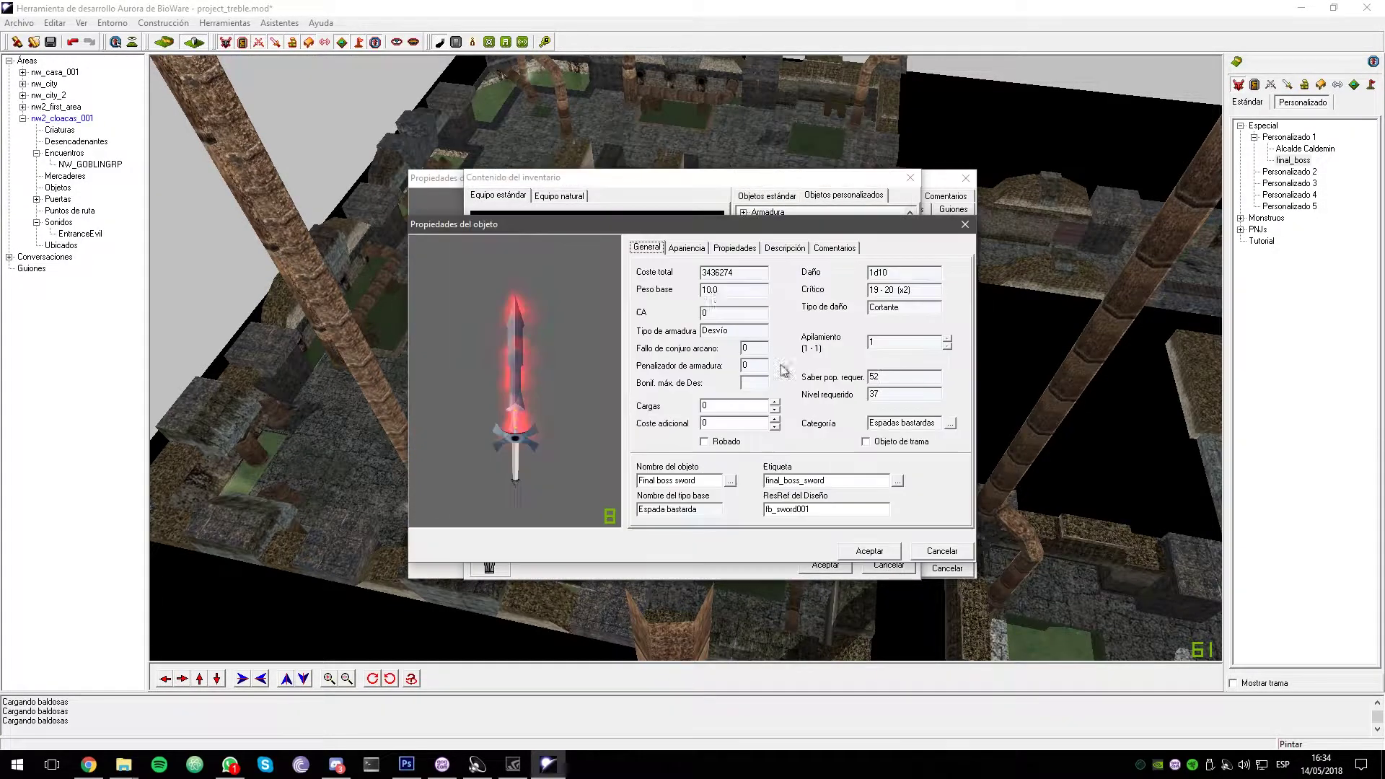
# Recolor the copied sword and replace its Maligno visual effect with a different one
pyautogui.click(686, 248)
pyautogui.click(814, 391)
pyautogui.click(865, 327)
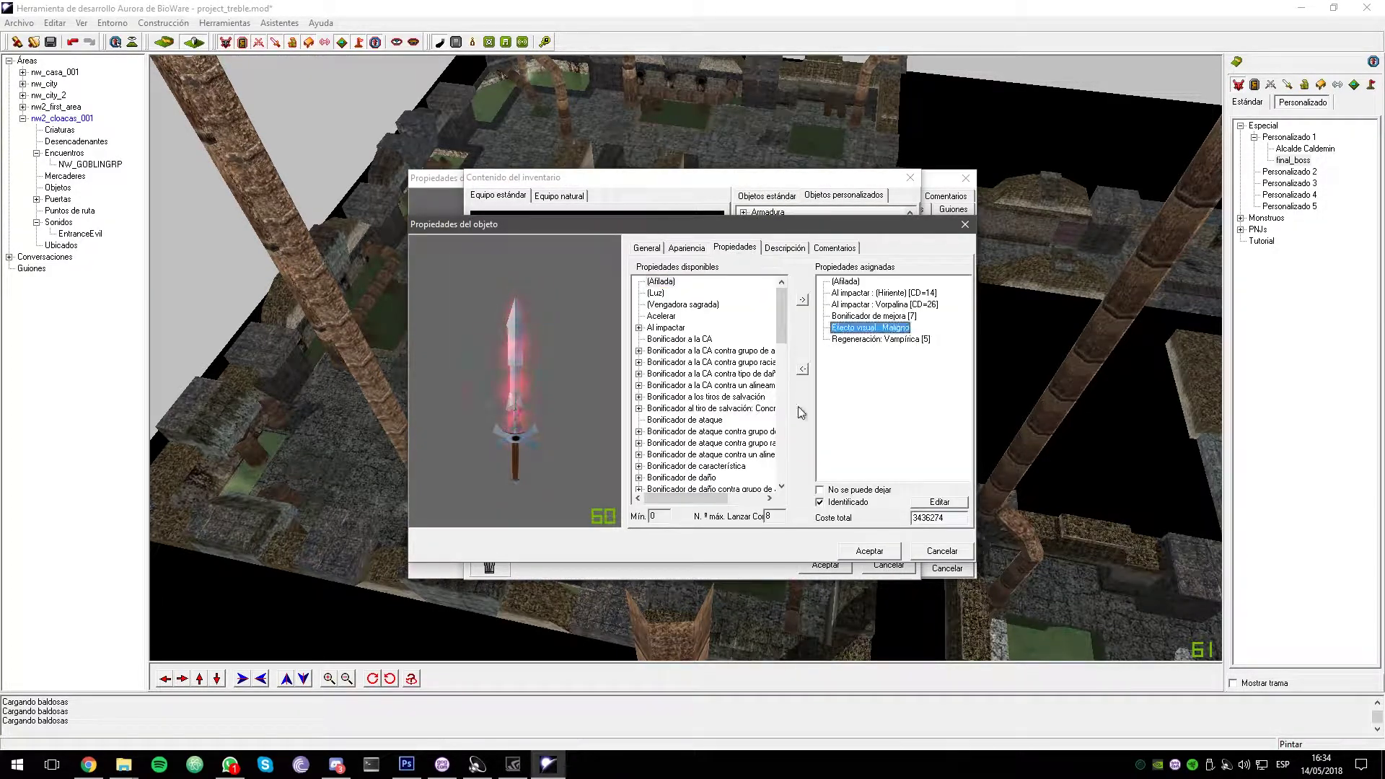
pyautogui.click(802, 368)
pyautogui.click(677, 420)
pyautogui.scroll(-1, 678, 419)
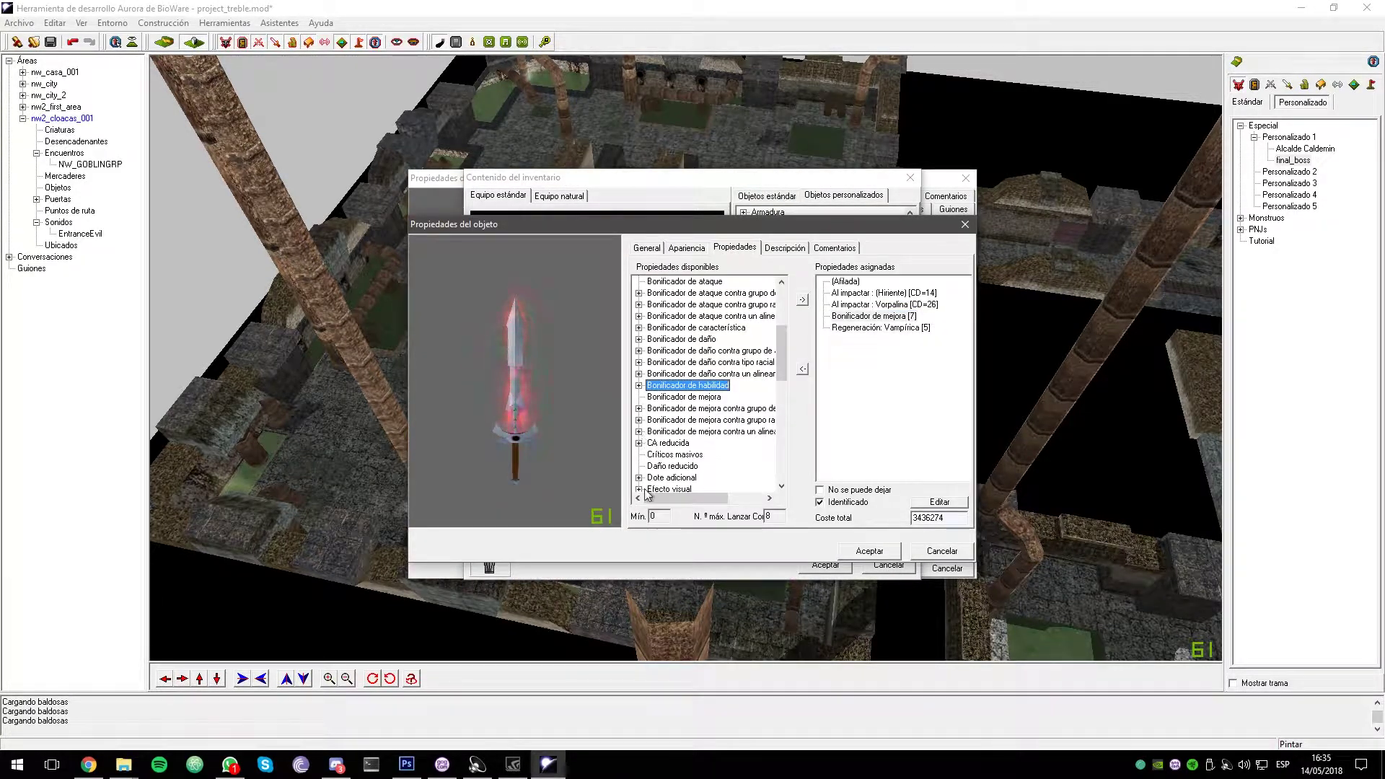
pyautogui.doubleClick(667, 488)
pyautogui.doubleClick(677, 455)
# Accept the copied sword and equip it in the boss's shield hand as a second weapon
pyautogui.click(868, 550)
pyautogui.moveTo(818, 338); pyautogui.dragTo(609, 259)
pyautogui.click(825, 564)
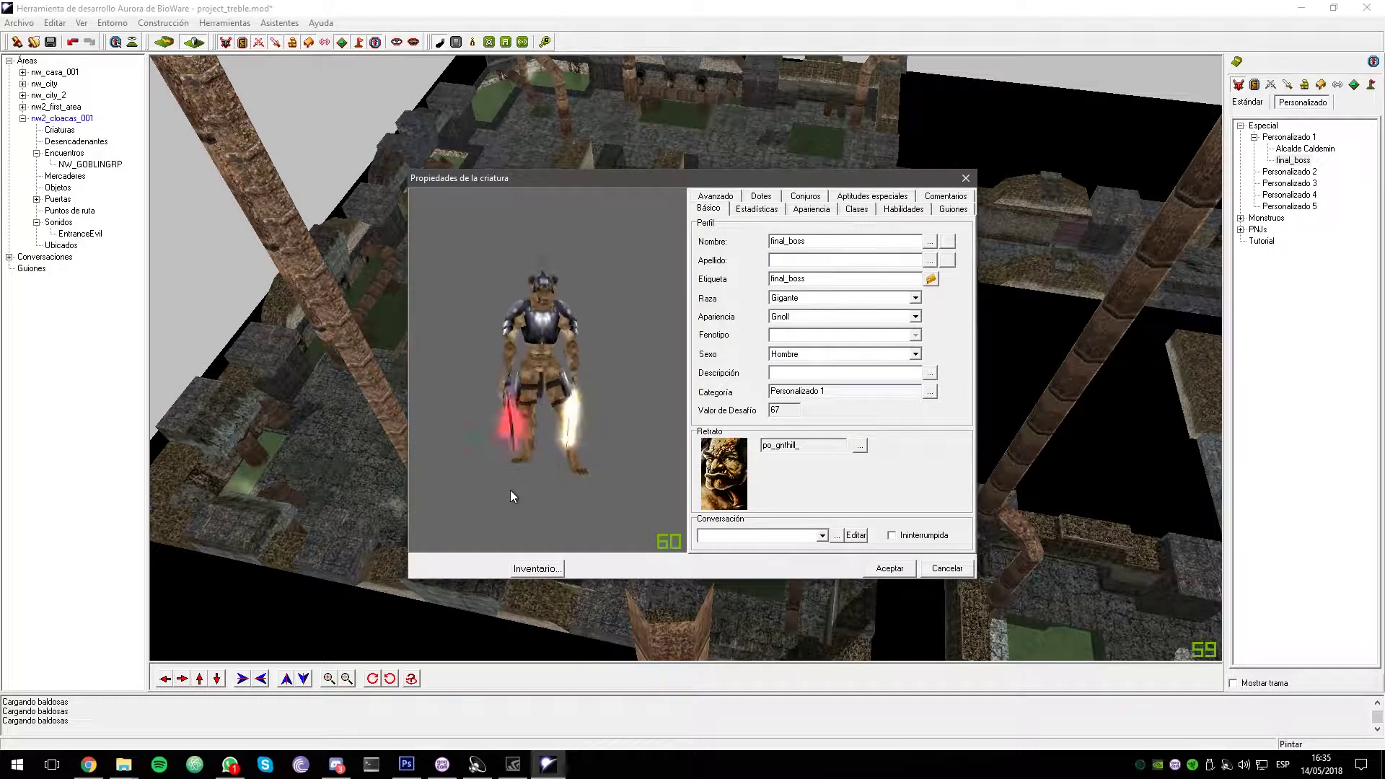
# Rename the final_boss creature as JavaScript and accept its properties
pyautogui.doubleClick(832, 244)
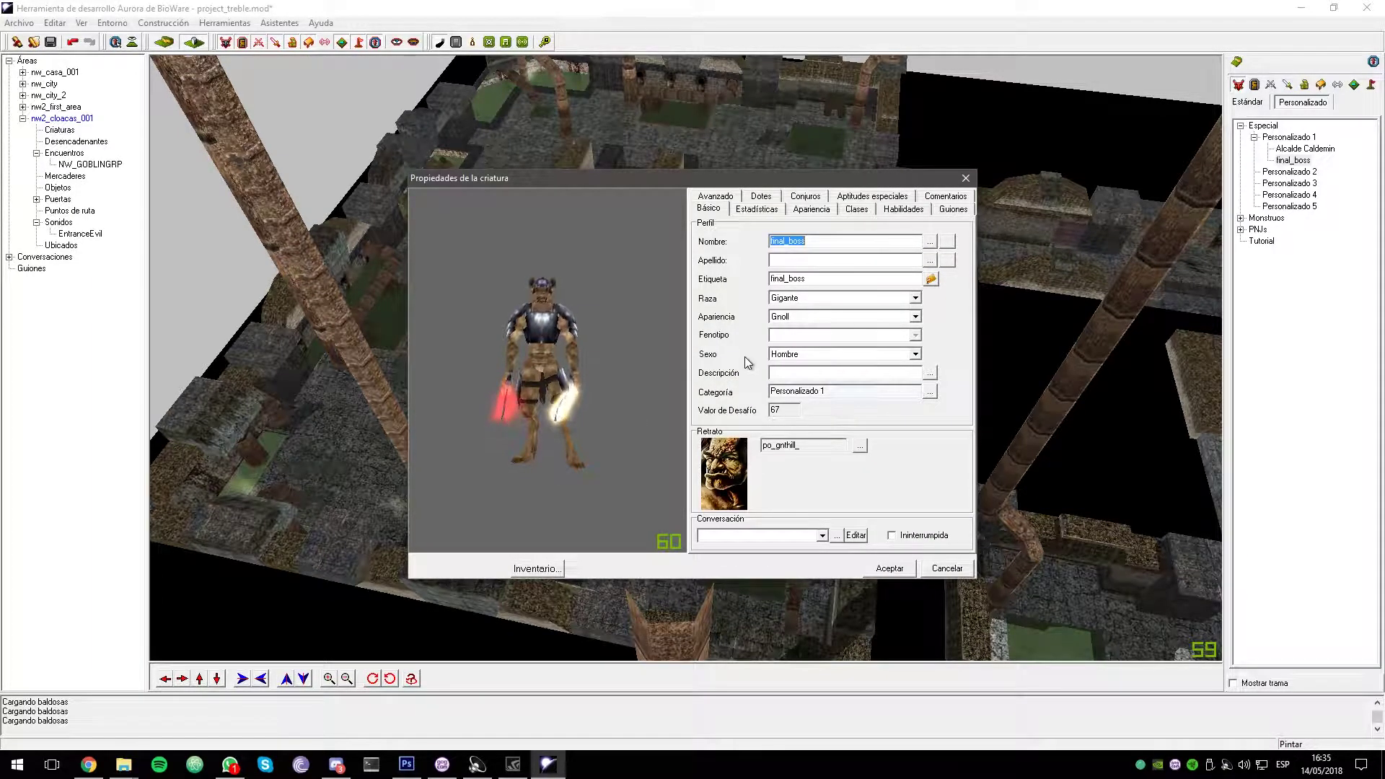
pyautogui.click(556, 418)
pyautogui.write('JavaScript')
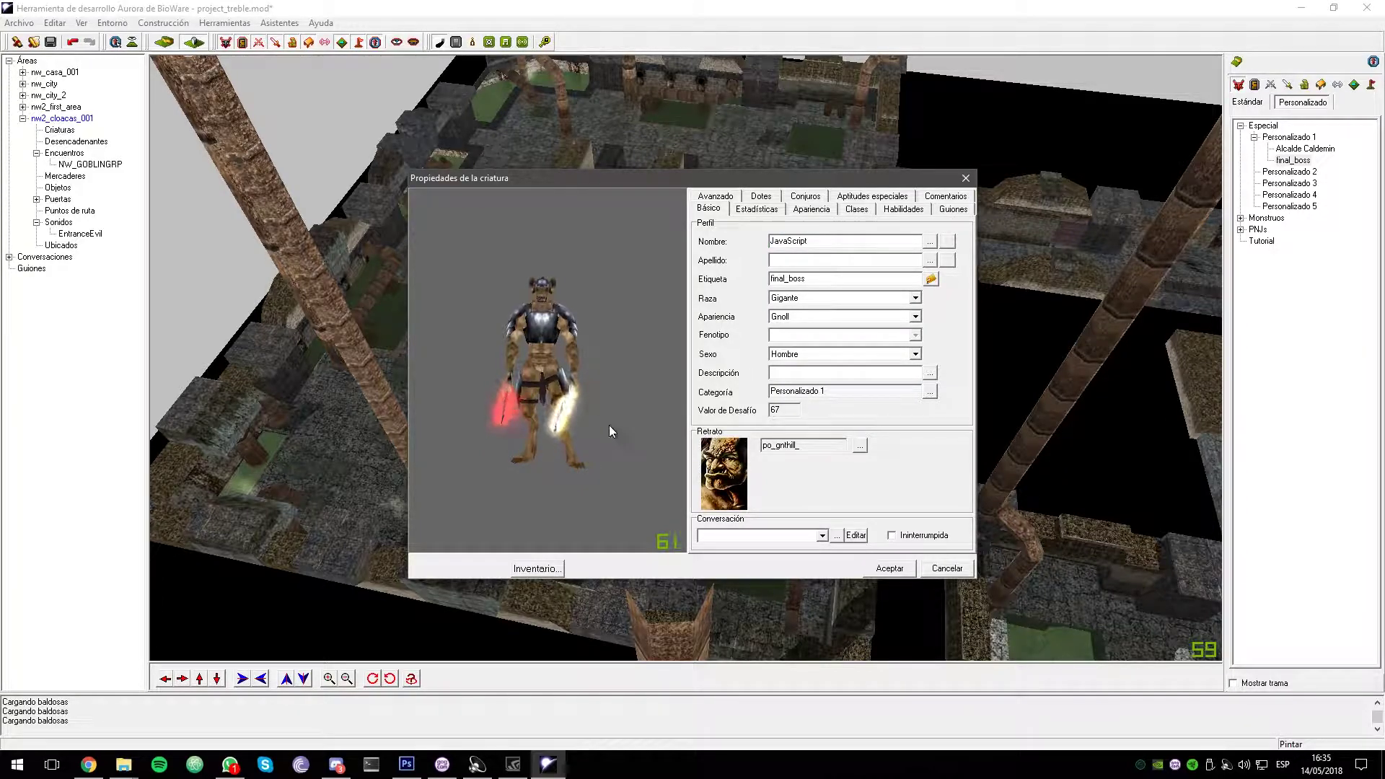
pyautogui.click(889, 569)
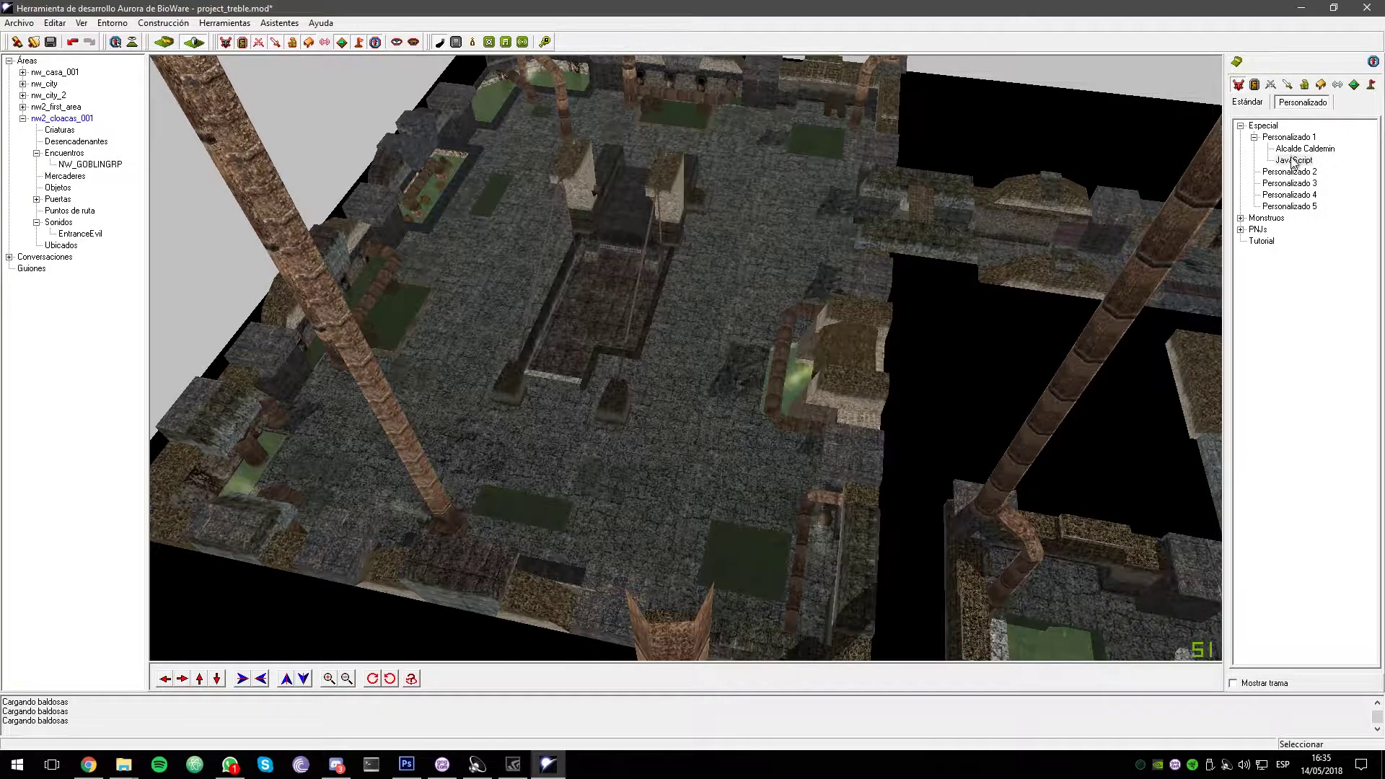
# Place the custom JavaScript creature by the central pillars of the large sewer hall
pyautogui.click(1292, 161)
pyautogui.scroll(5, 718, 307)
pyautogui.moveTo(718, 307); pyautogui.dragTo(820, 375, button='middle')
pyautogui.click(698, 451)
pyautogui.scroll(-10, 712, 412)
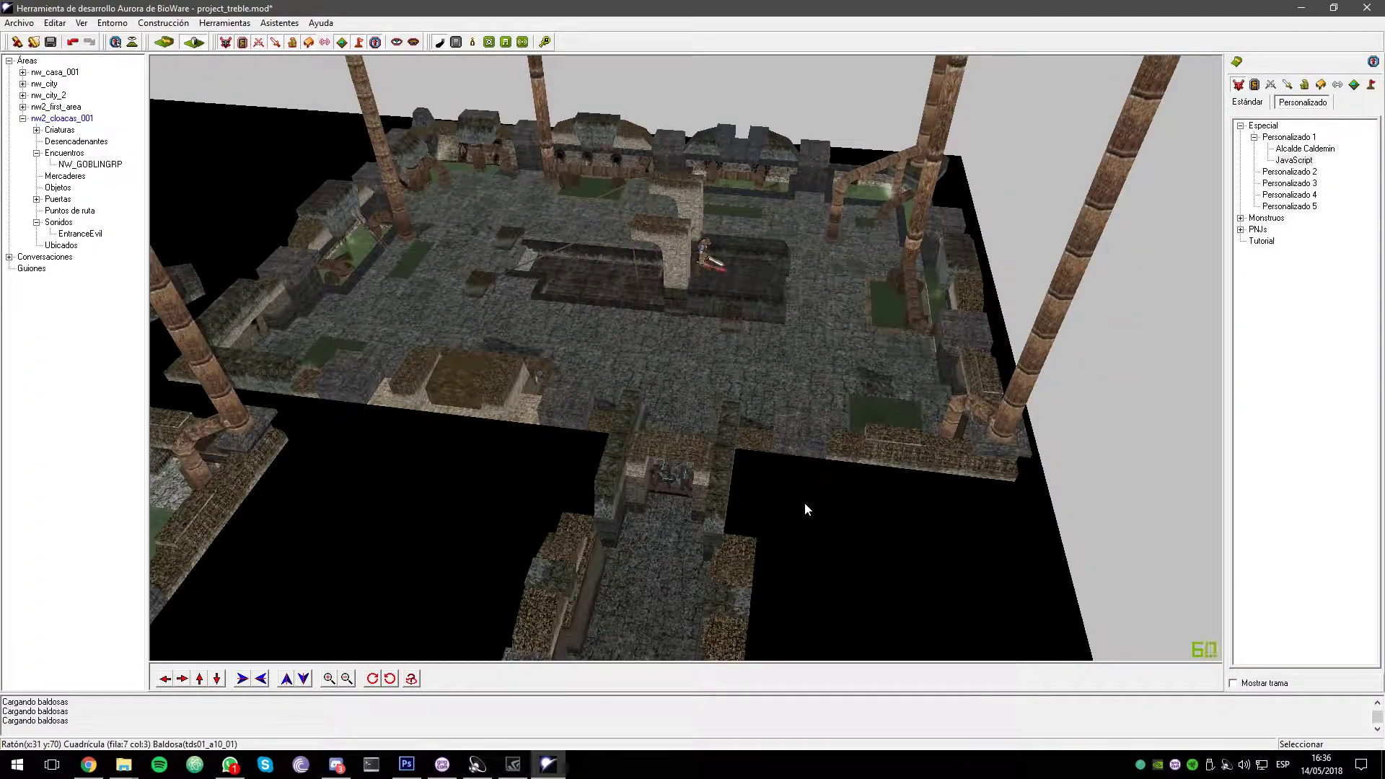
pyautogui.moveTo(790, 465); pyautogui.dragTo(651, 413, button='middle')
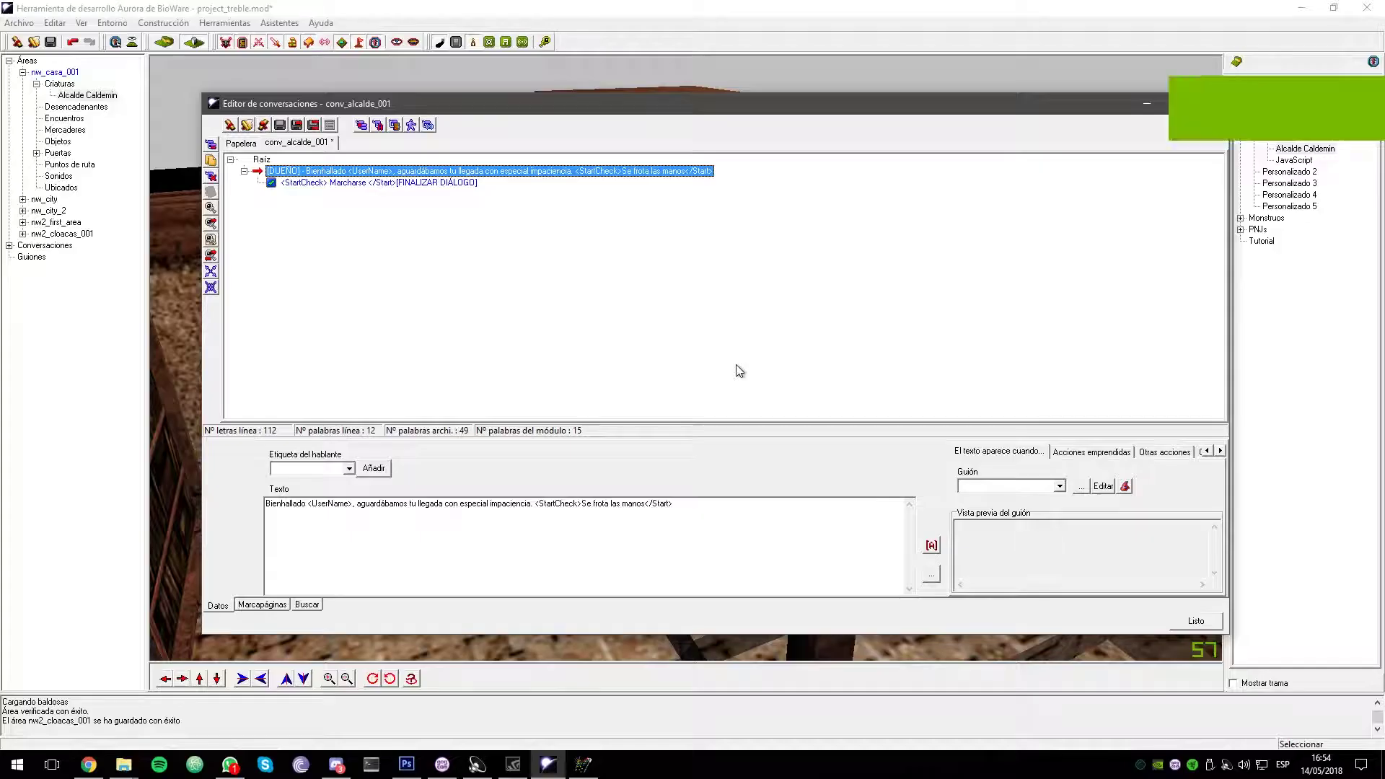
# Add the player replies "Buenos días Caldemin, póngame al tanto de la situación." and "¿Qué sudece?" to the mayor's greeting
pyautogui.write('Buenos días Caldemin, póngame al tanto de la situación.')
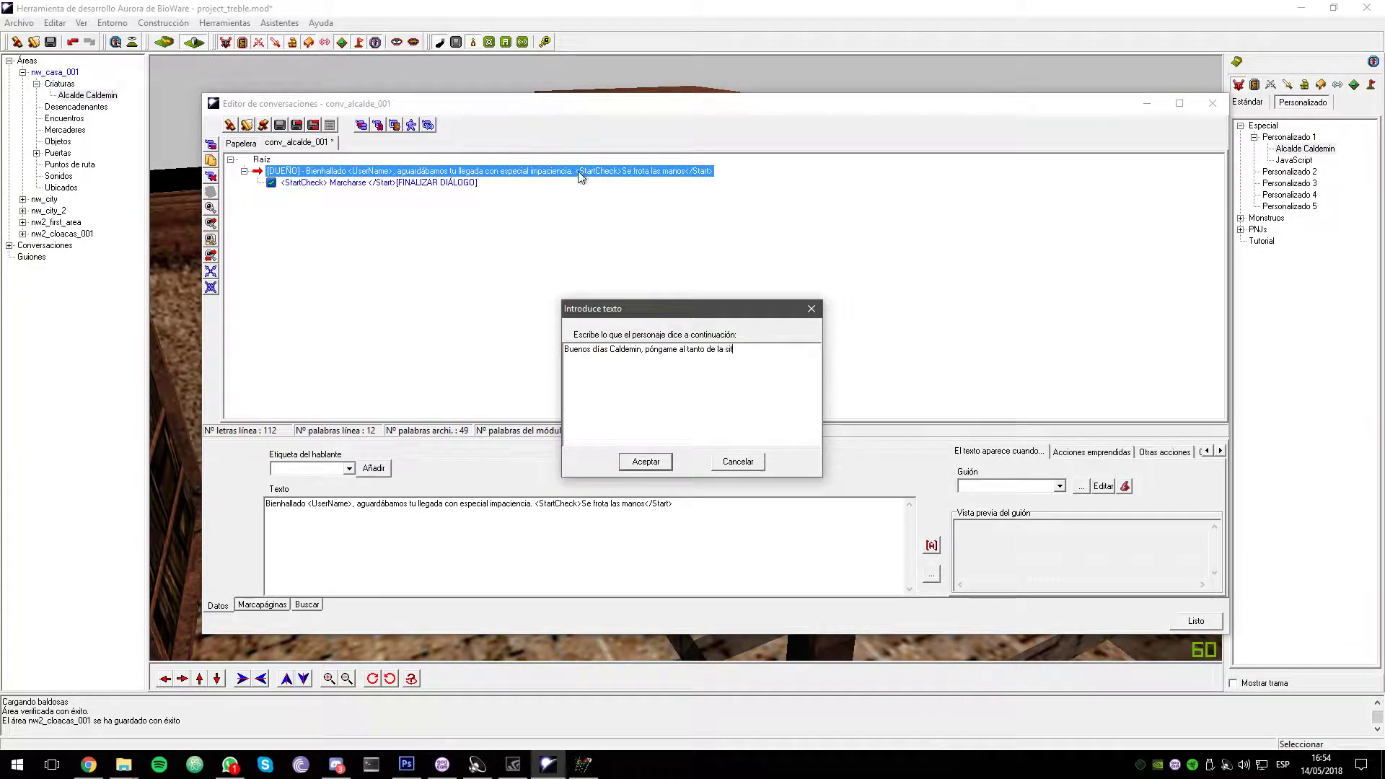
pyautogui.press('Return')
pyautogui.click(212, 144)
pyautogui.write('¿Qué sudece?')
pyautogui.press('Return')
# Add the player reply "¿Y se supone que me tiene que importar?" and move the Marcharse reply to the end
pyautogui.click(212, 144)
pyautogui.write('¿Y se supone que me tiene que importar?')
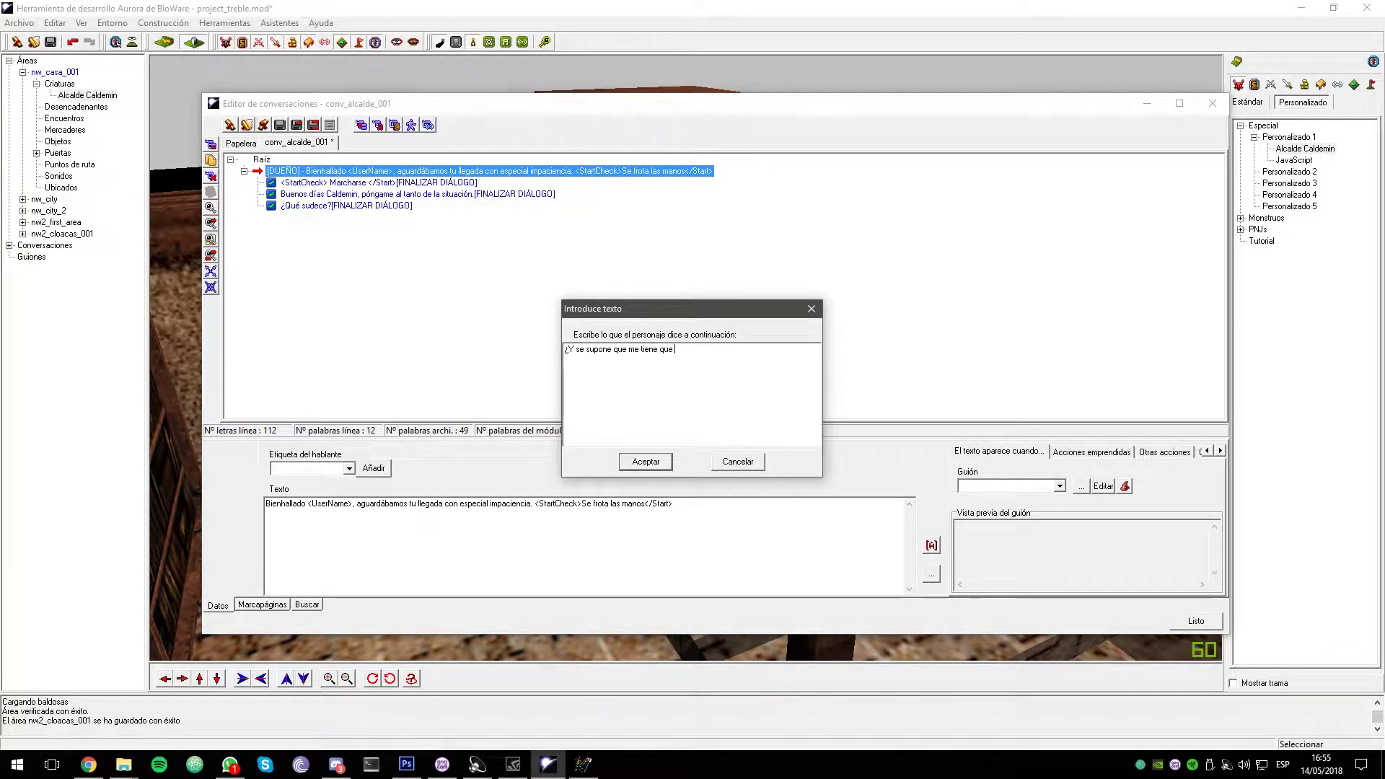
pyautogui.press('Return')
pyautogui.moveTo(344, 185); pyautogui.dragTo(335, 219)
# Answer the "Buenos días" reply with "Por supuesto, pero primero descansad, parecéis agotado, tomad vino y queso, os sentará bien."
pyautogui.click(317, 183)
pyautogui.click(212, 144)
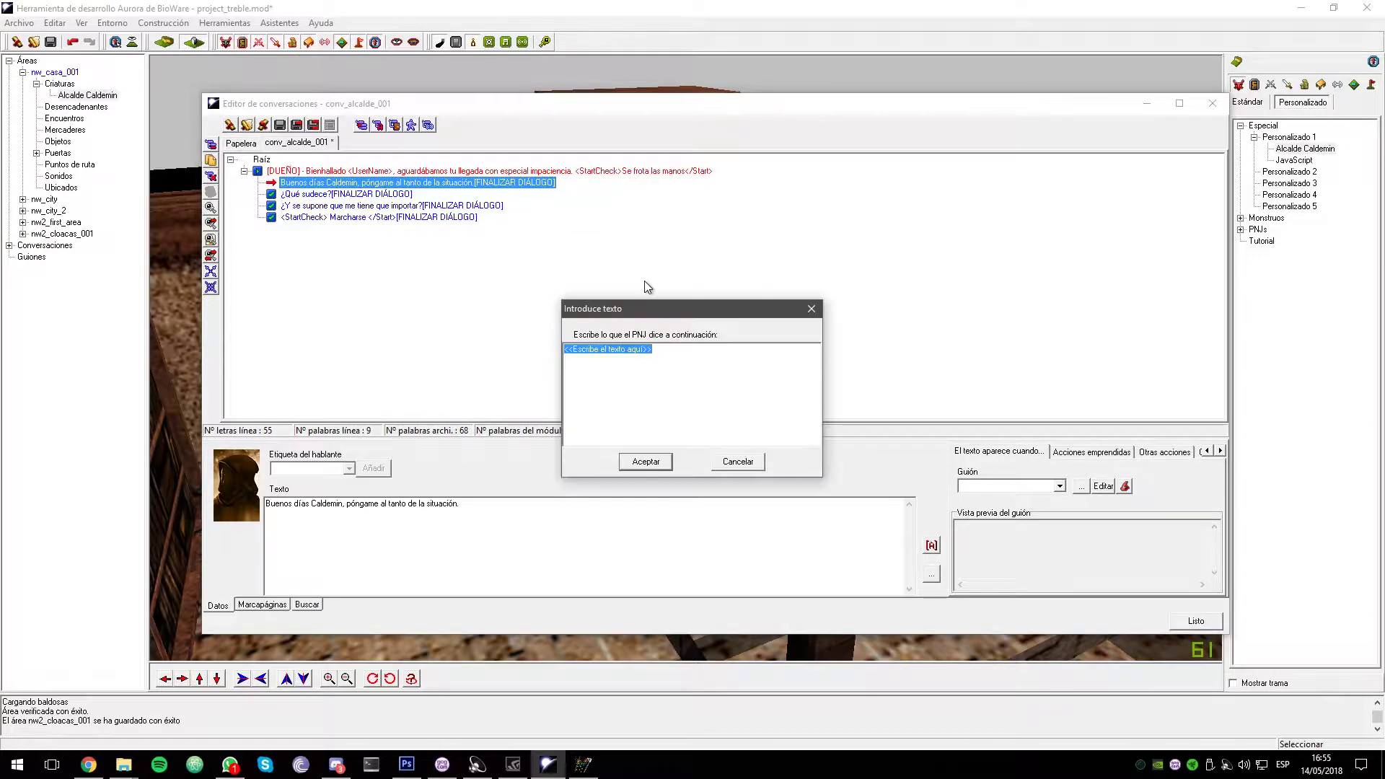
pyautogui.write('Por supuesto, pero primero descansad, parecéis agotad')
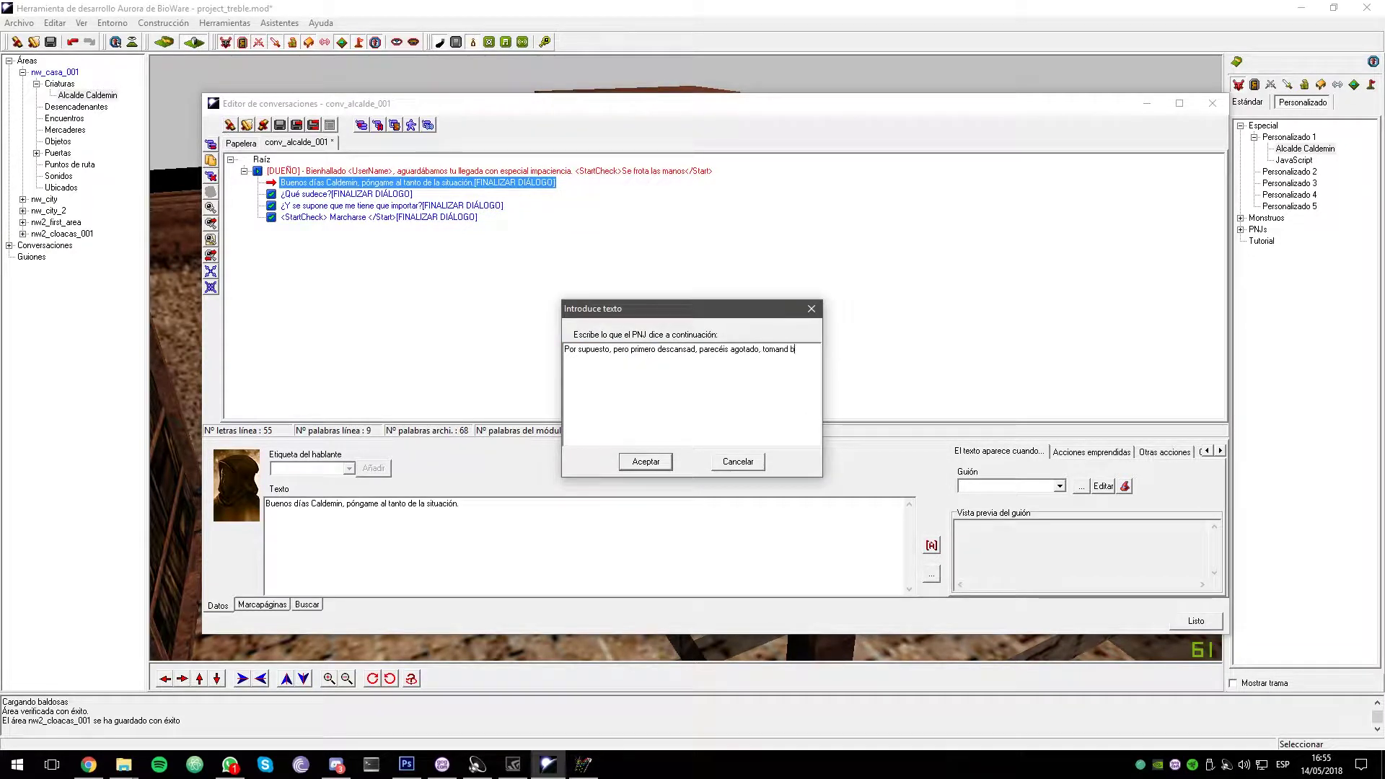
pyautogui.write('o, tomad vino y queso, os sentará bien.')
pyautogui.press('Return')
# Answer the indifferent reply with "No hace falta que muestres el desprecio que albergas a nuestra especie con tanto énfasis, <UserName> recordad como acabásteis la última vez."
pyautogui.click(301, 217)
pyautogui.hotkey('ctrl', 'a')
pyautogui.write('No hace falta que')
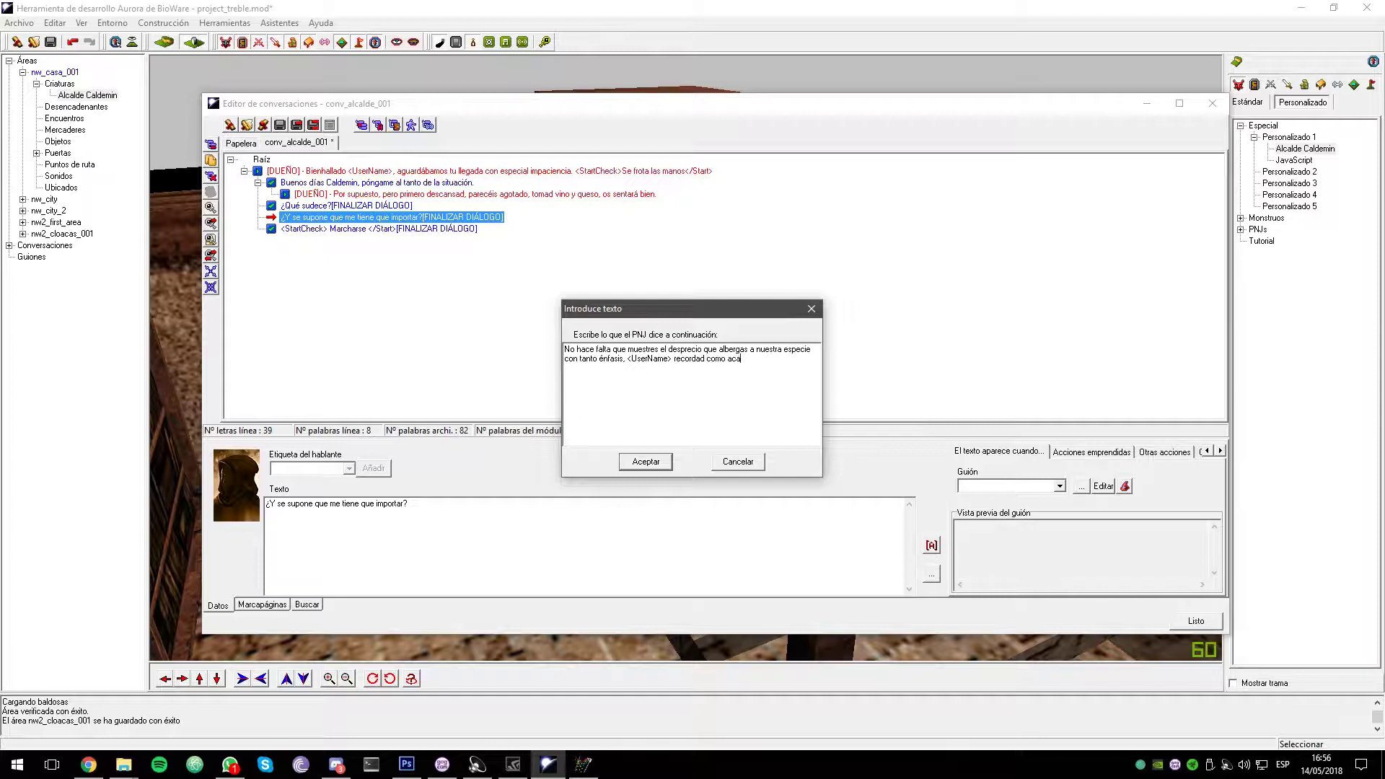
pyautogui.press('Return')
# Add a player reply to the mayor's warning that begins "¿Y qué se supone que me va"
pyautogui.hotkey('ctrl', 'a')
pyautogui.write('¿Y qué ')
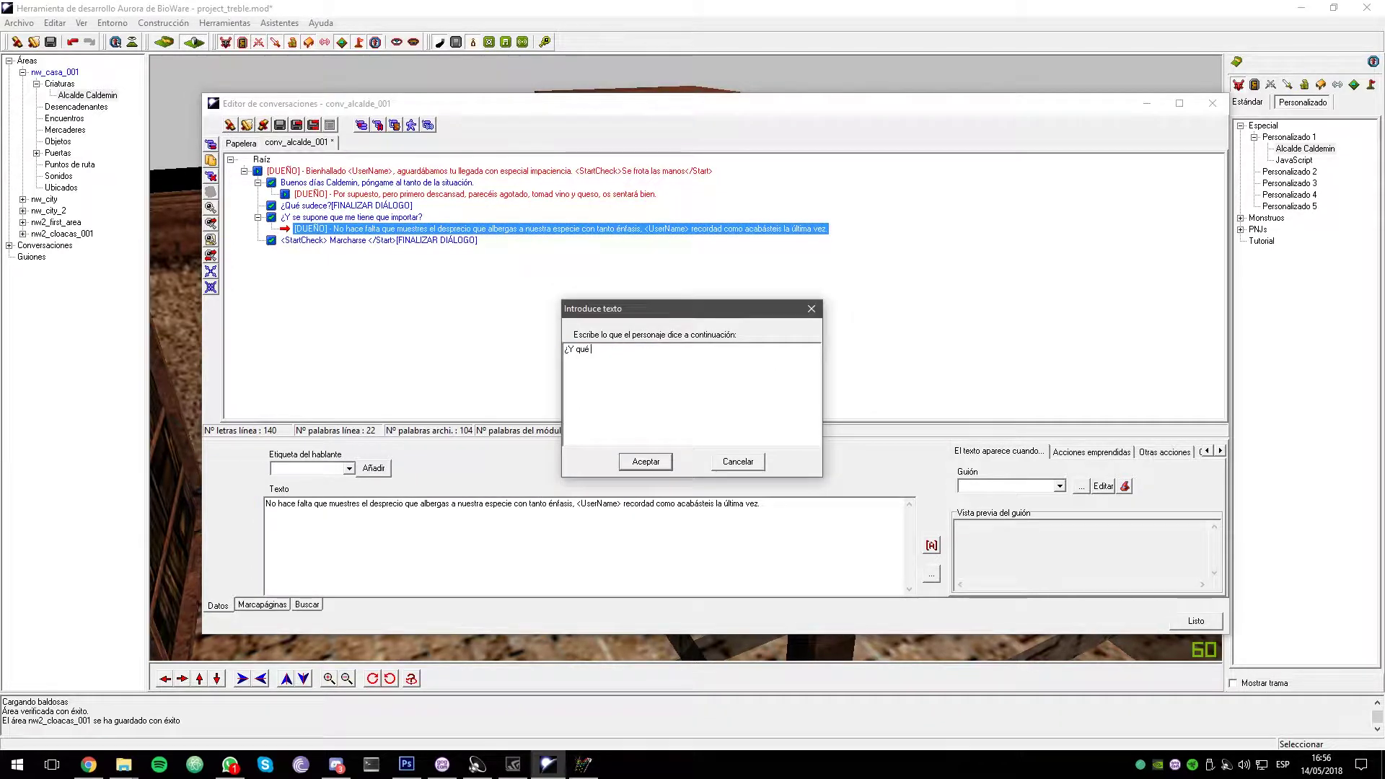
pyautogui.write('se supone que me va')
pyautogui.press('Return')
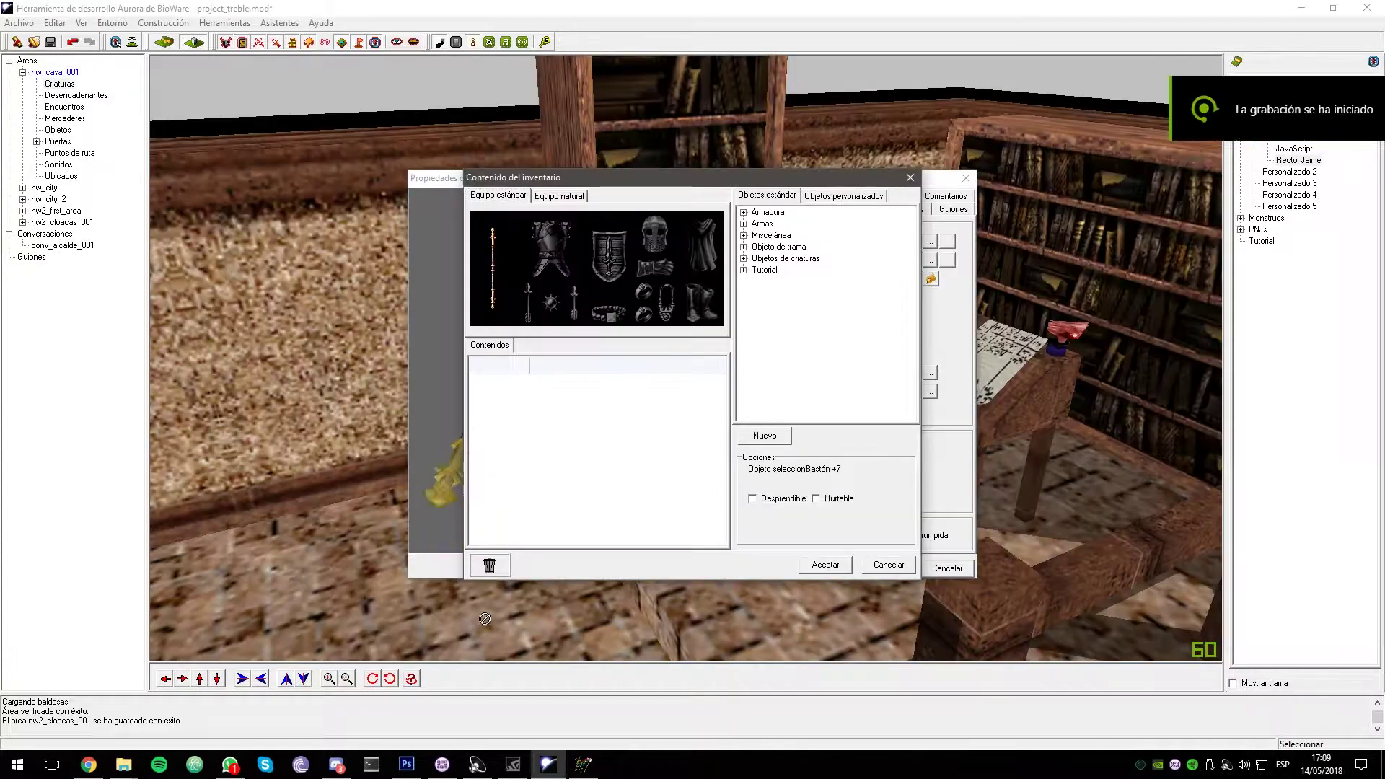
# Equip the lizard creature with a magic staff from the Propios de mago weapons in place of its Bastón +7
pyautogui.click(751, 253)
pyautogui.click(757, 331)
pyautogui.doubleClick(794, 347)
pyautogui.moveTo(827, 373); pyautogui.dragTo(493, 264)
pyautogui.click(824, 565)
pyautogui.press('Return')
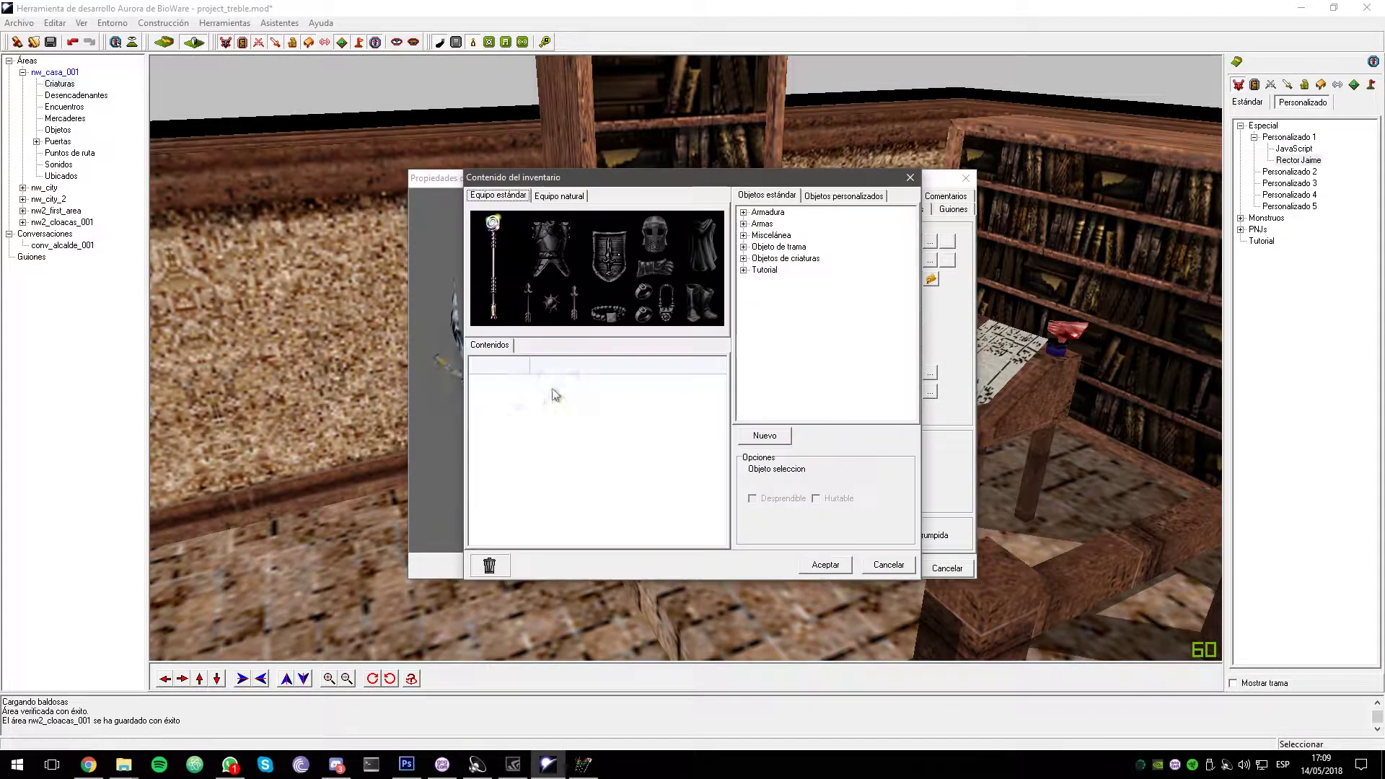
# Edit the custom staff's appearance, setting its upper part to color 4
pyautogui.doubleClick(840, 394)
pyautogui.click(686, 247)
pyautogui.click(808, 414)
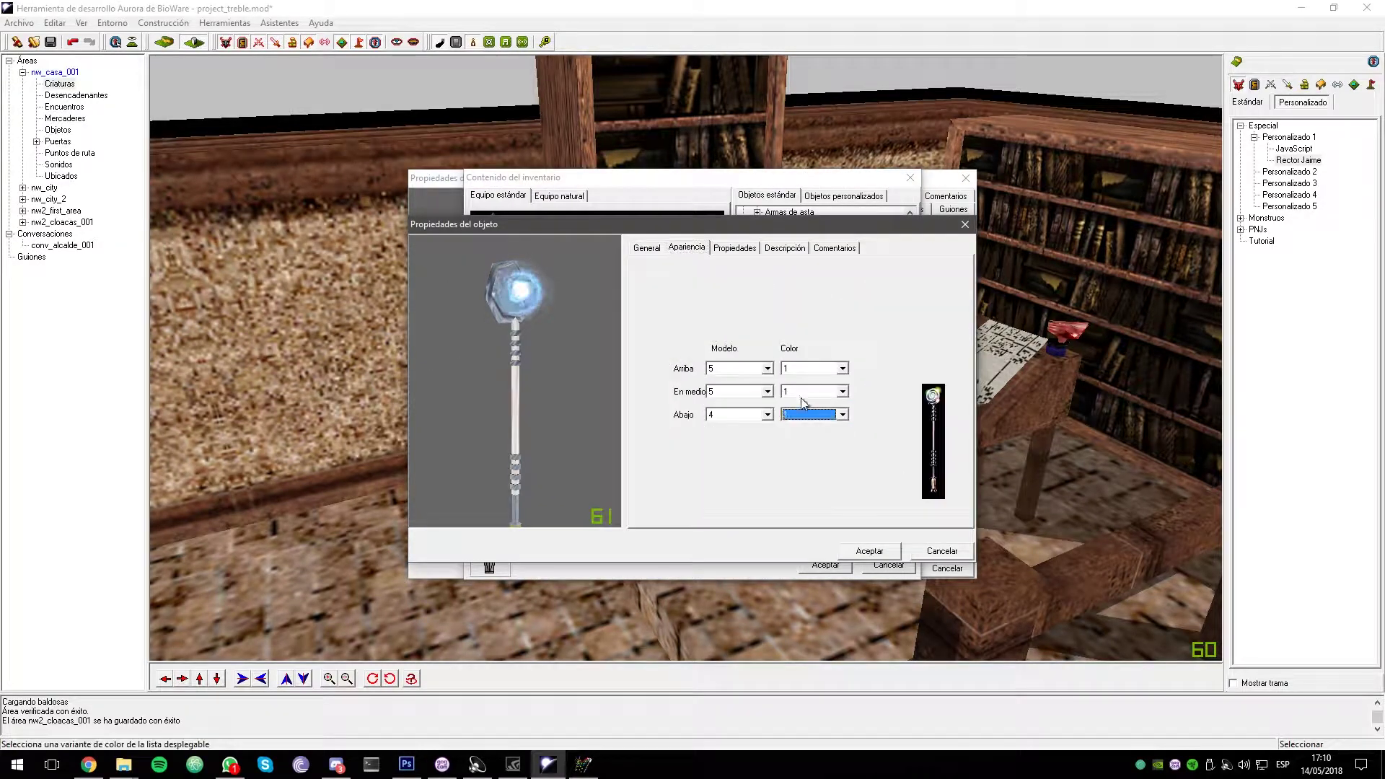
pyautogui.click(811, 366)
pyautogui.scroll(-3, 810, 366)
# Try color 3 on the staff's middle and lower parts
pyautogui.click(815, 391)
pyautogui.scroll(-3, 814, 391)
pyautogui.scroll(1, 814, 391)
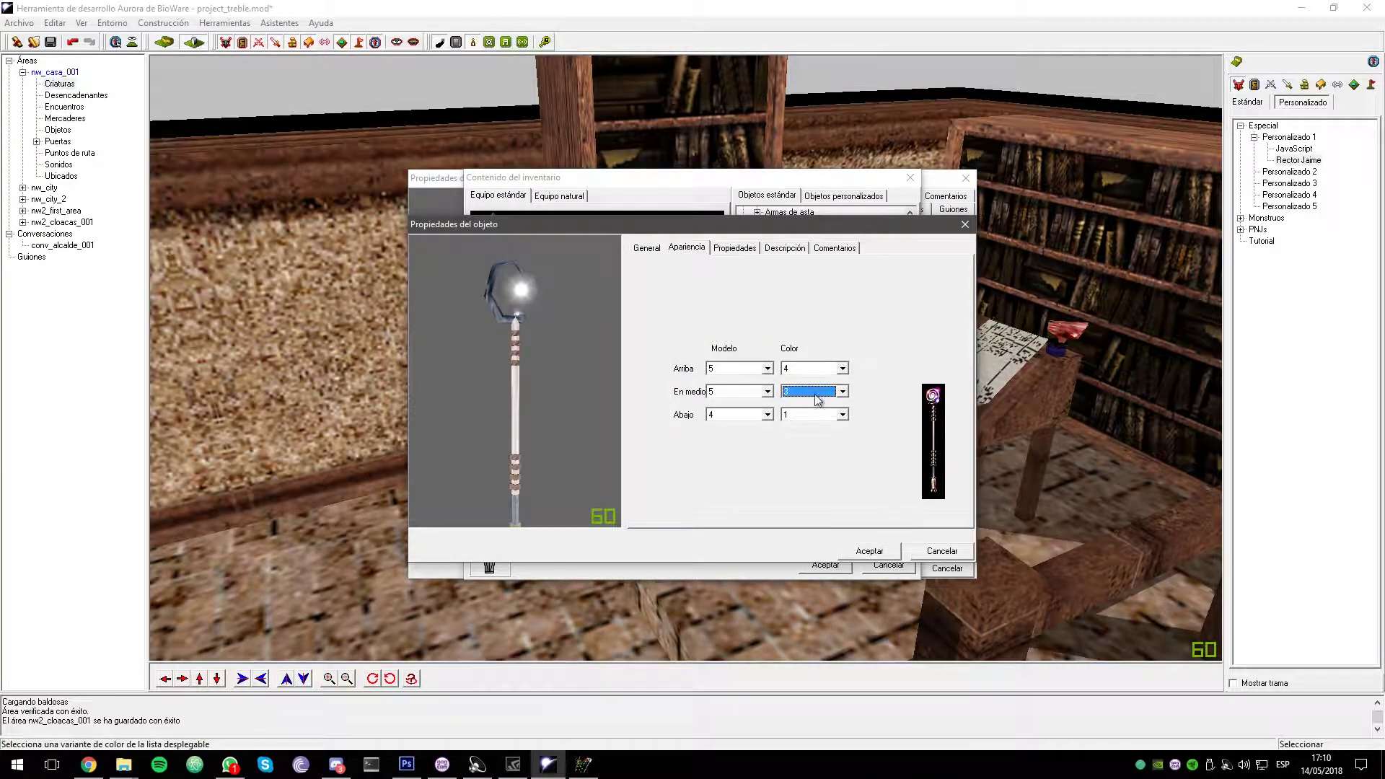
pyautogui.moveTo(519, 429); pyautogui.dragTo(519, 395, button='middle')
pyautogui.click(813, 416)
pyautogui.click(814, 418)
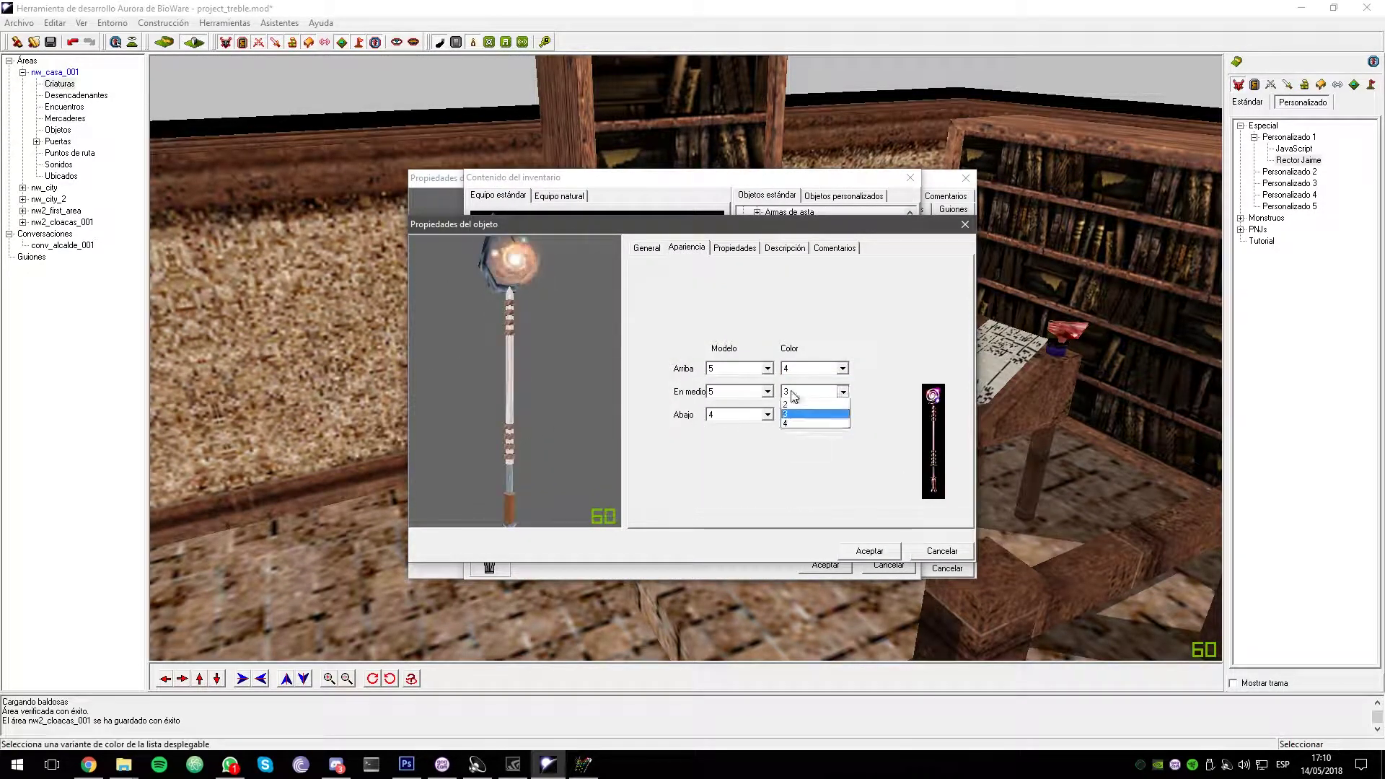
pyautogui.click(807, 431)
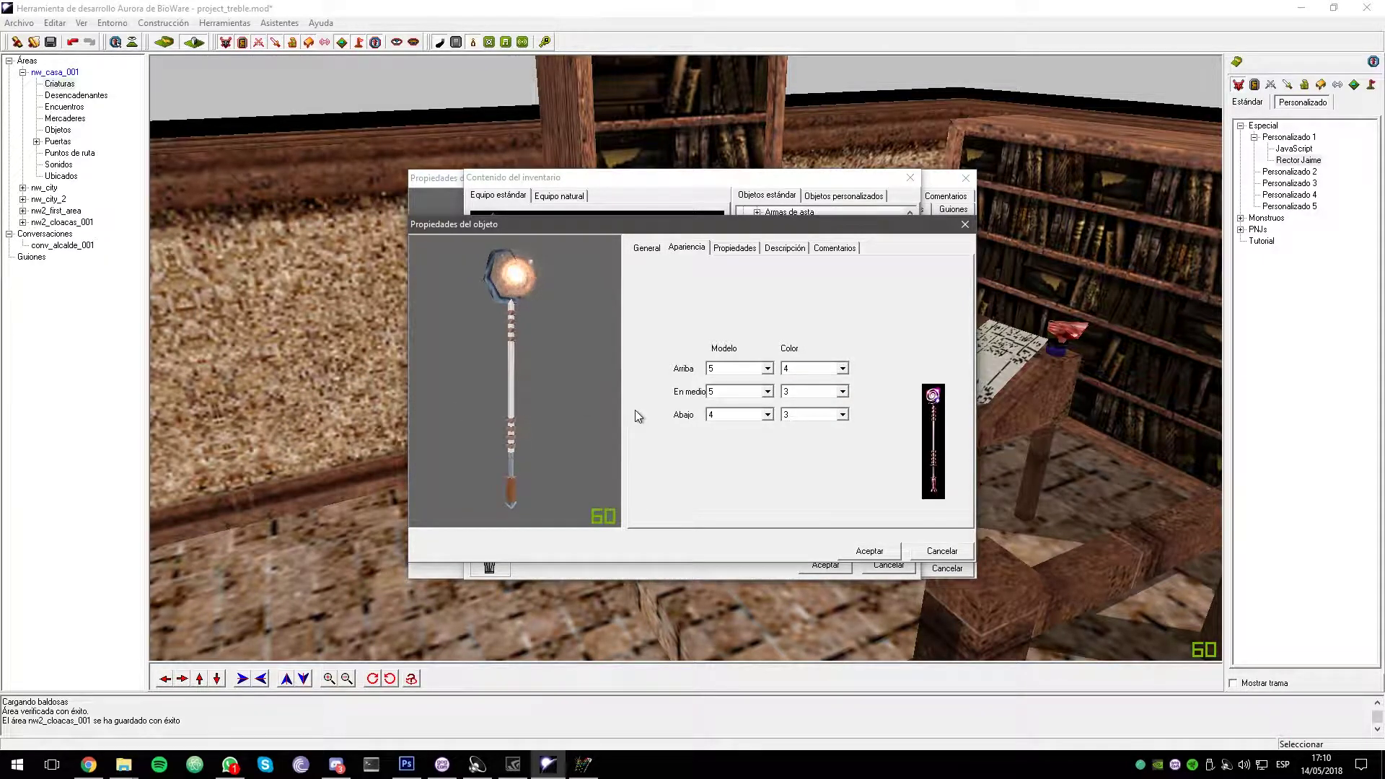
# Recolor the staff's middle part dark and its lower part silver using other color variants
pyautogui.click(646, 247)
pyautogui.moveTo(712, 482); pyautogui.dragTo(674, 480)
pyautogui.click(685, 248)
pyautogui.click(842, 391)
pyautogui.click(812, 432)
pyautogui.click(815, 415)
pyautogui.click(812, 453)
# Name the staff Bastón de ESAT and replace its tag
pyautogui.click(646, 247)
pyautogui.write('ESAT')
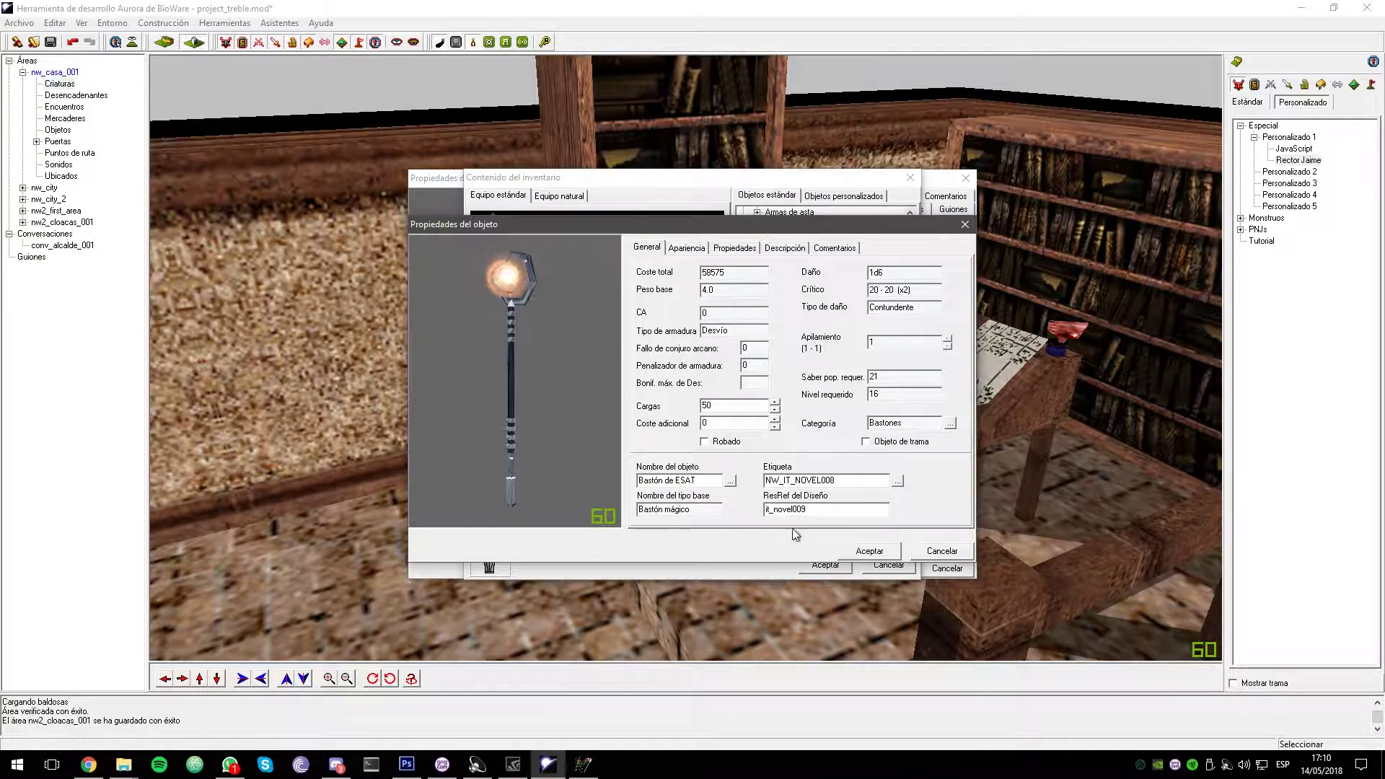
pyautogui.write('bastyo')
# Accept the Bastón de ESAT, equip it on the lizard creature and accept the creature's properties
pyautogui.click(869, 550)
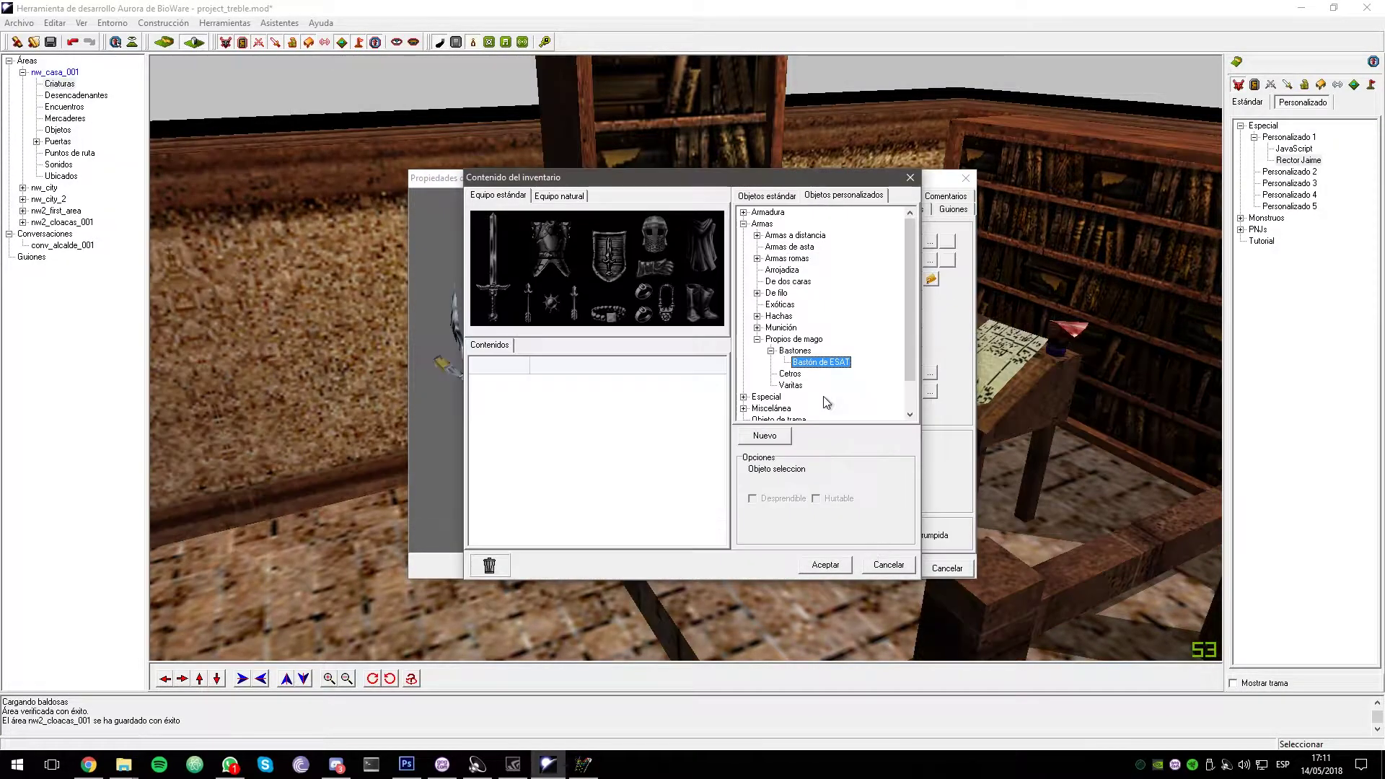
pyautogui.click(825, 565)
pyautogui.click(890, 570)
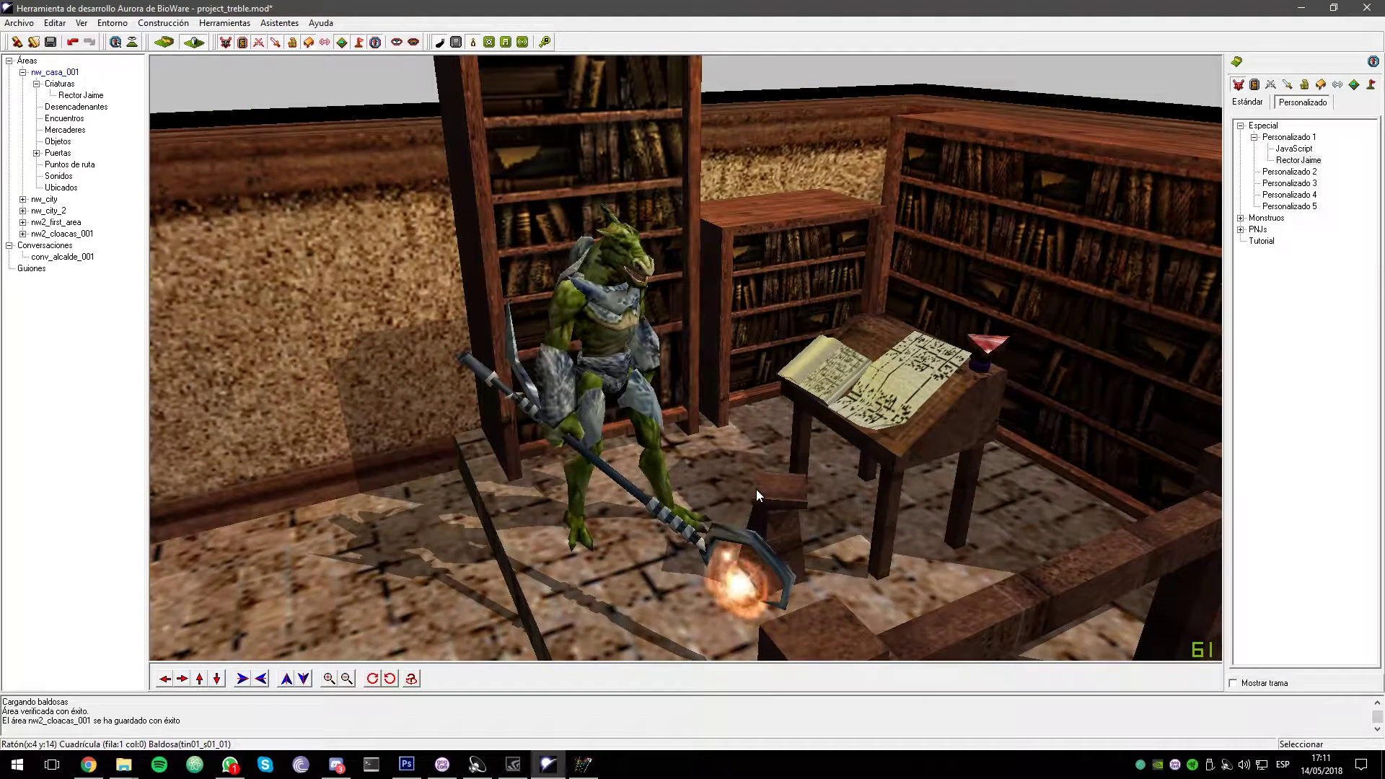
# Place a Libro placeable on the writing desk beside the lizard creature
pyautogui.click(1320, 84)
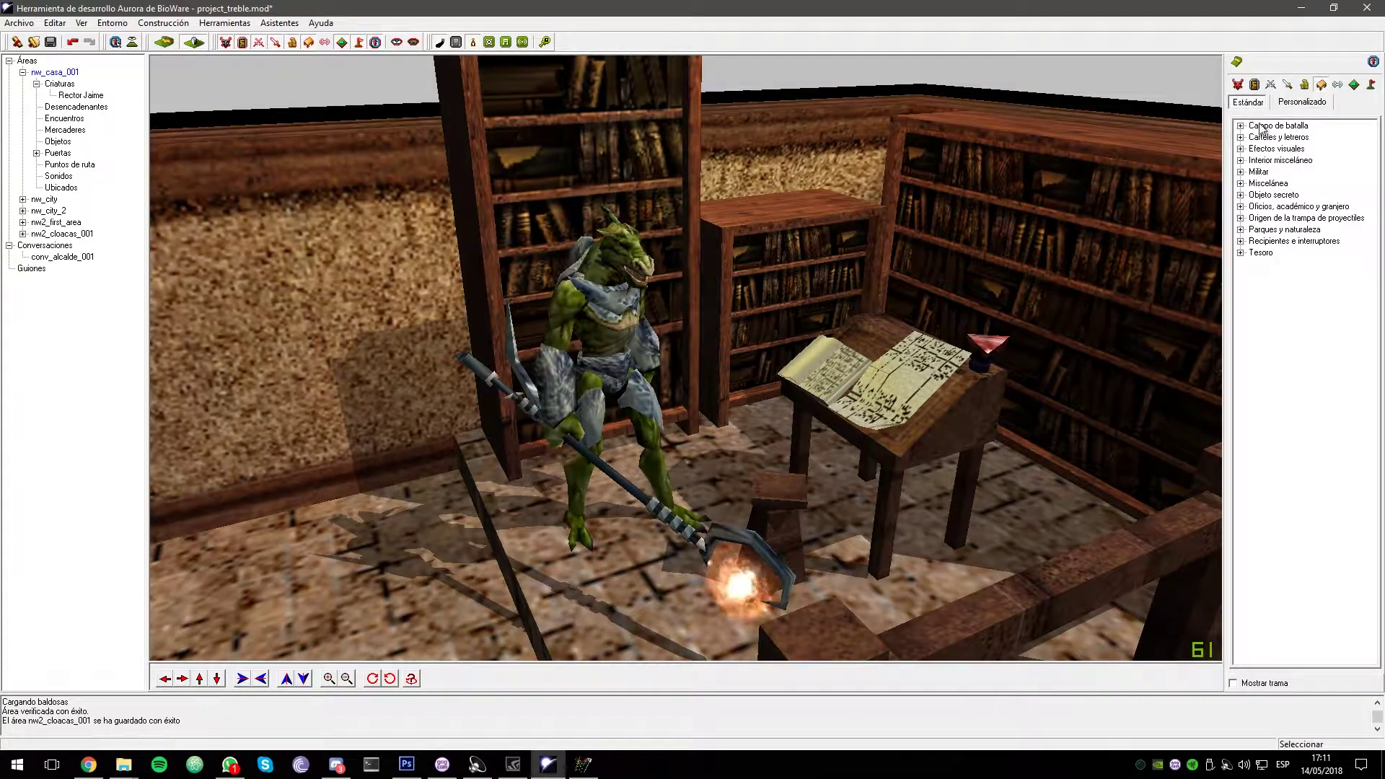
pyautogui.doubleClick(1261, 137)
pyautogui.press('l')
pyautogui.click(860, 402)
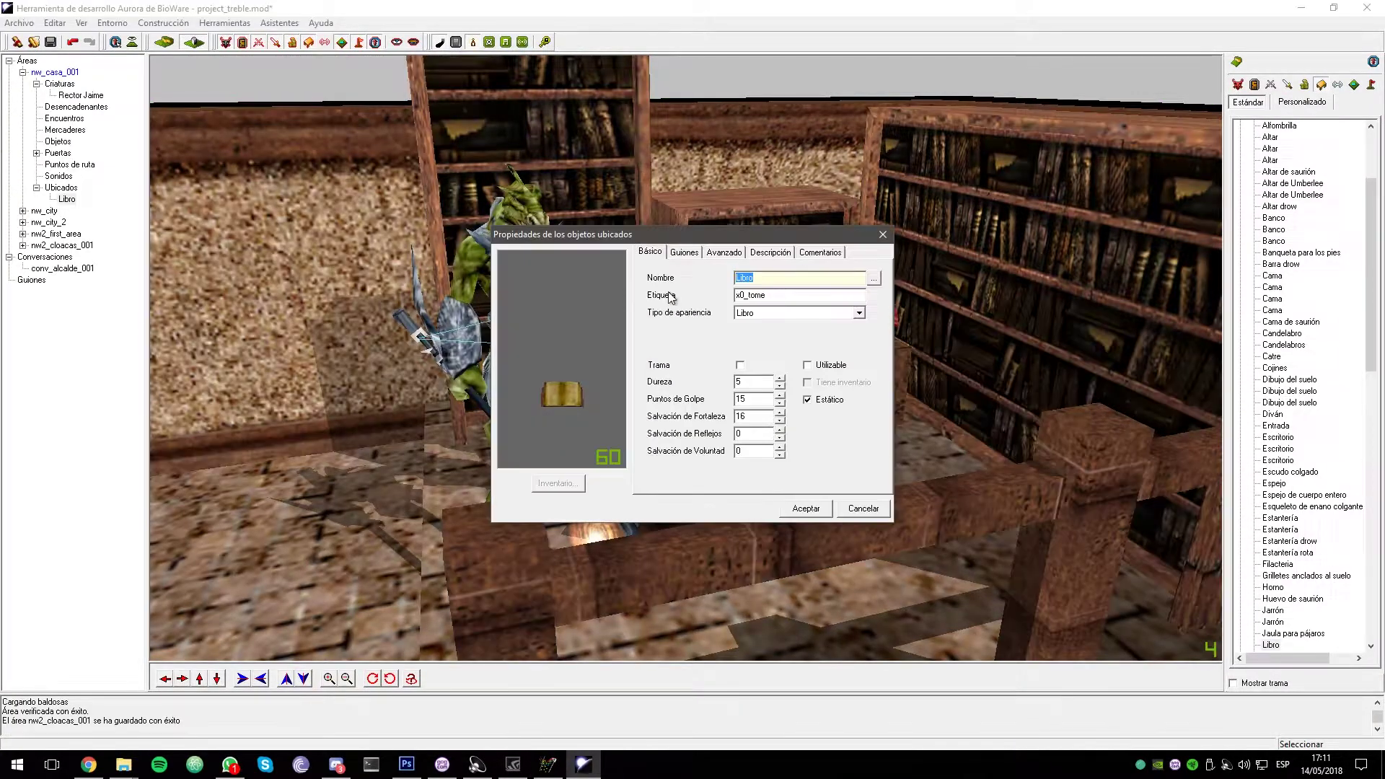
# Rename the desk book as Guía del Alumno, make it usable and save the module
pyautogui.write('umno')
pyautogui.click(807, 365)
pyautogui.click(805, 508)
pyautogui.scroll(-5, 610, 444)
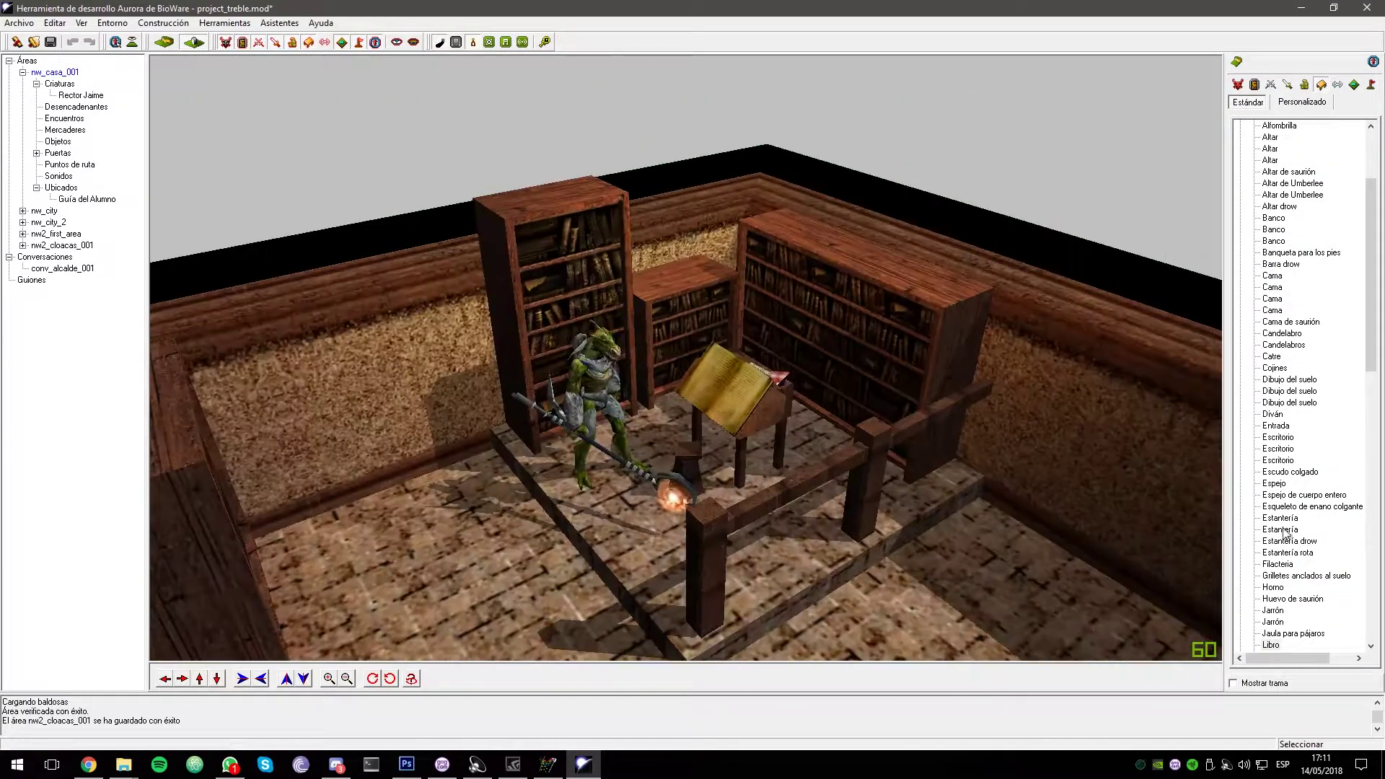
pyautogui.click(49, 41)
# Place a second Libro on top of the low bookcase and save the module
pyautogui.click(680, 295)
pyautogui.scroll(5, 677, 292)
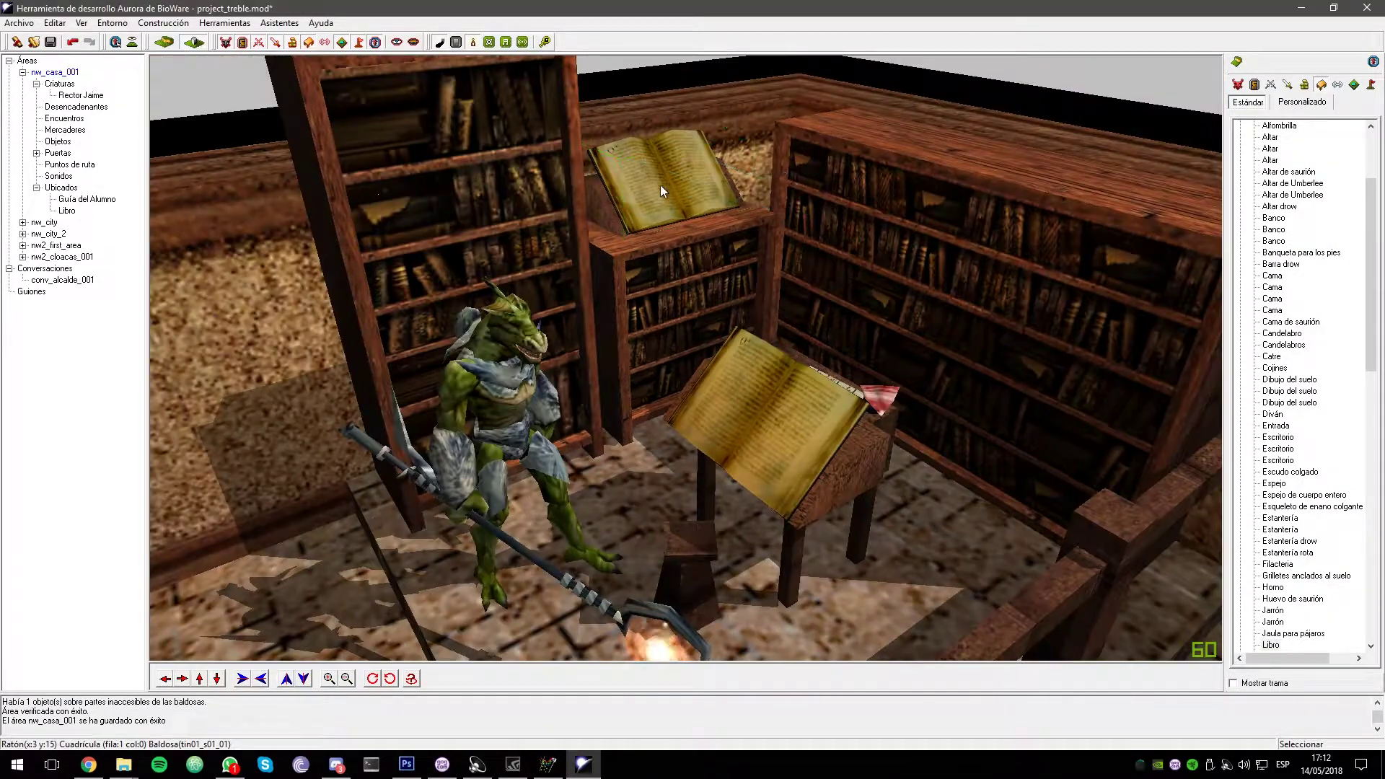
pyautogui.hotkey('ctrl', 's')
# Rename the book on the low bookcase as Normativa de C++, make it usable and mark it as a plot object
pyautogui.click(630, 207)
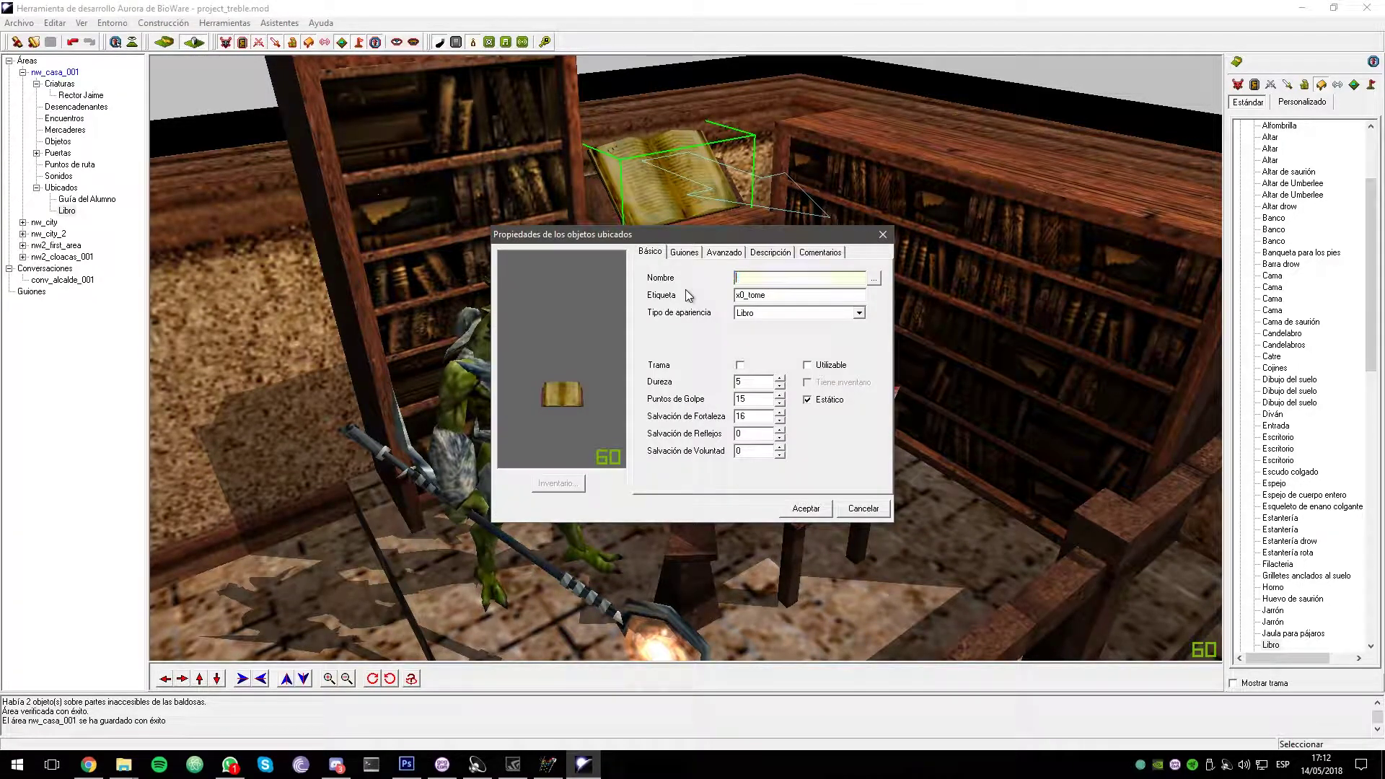
pyautogui.click(810, 365)
pyautogui.click(741, 365)
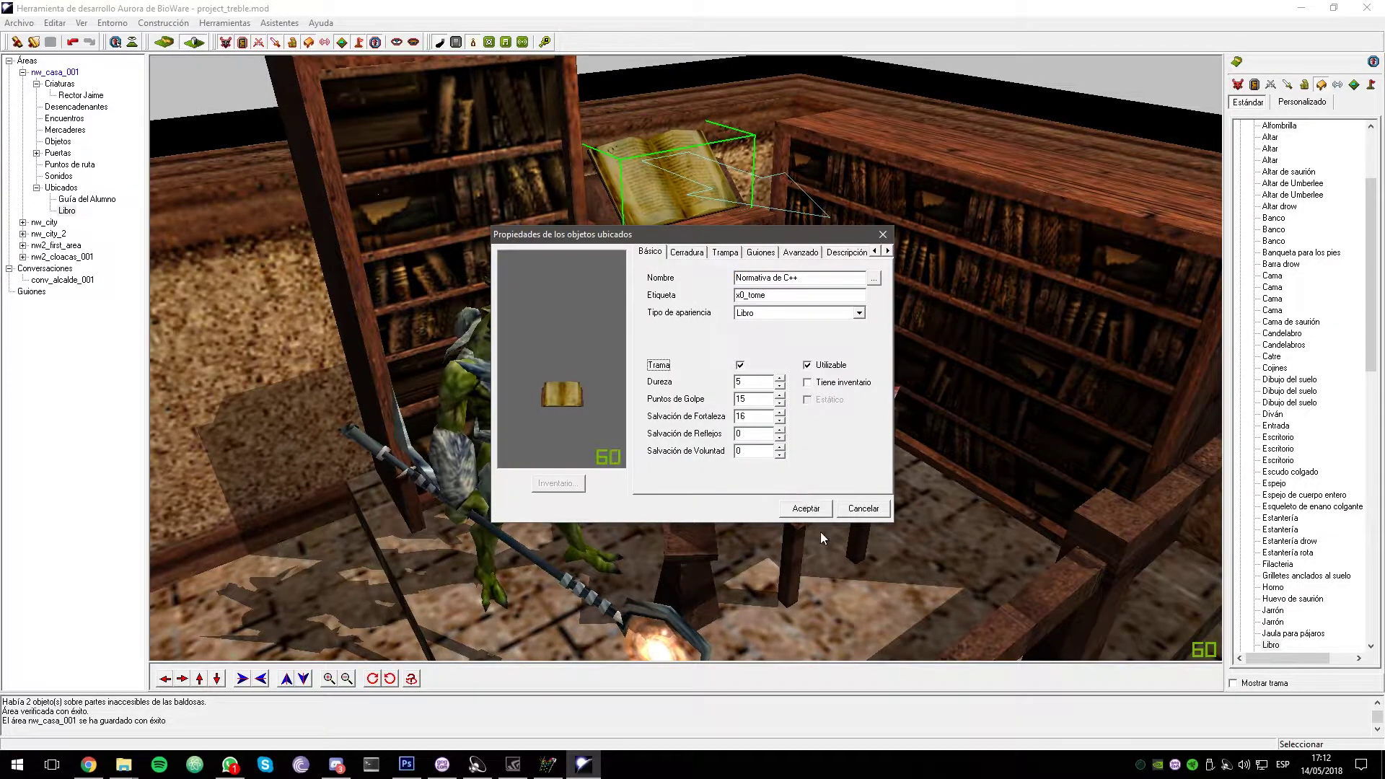
pyautogui.click(806, 508)
pyautogui.scroll(-5, 649, 418)
pyautogui.scroll(4, 549, 374)
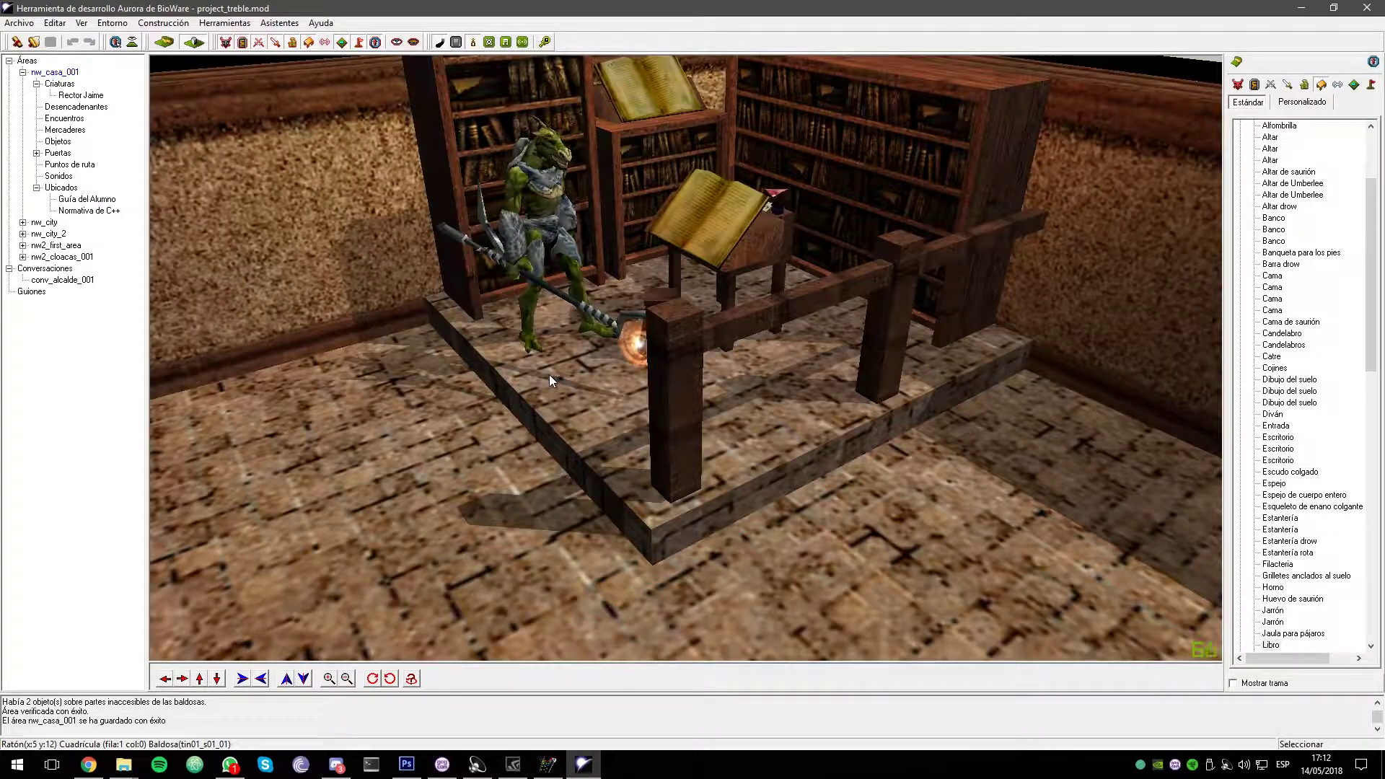
# In the lizard creature's conversation, continue the "Por supuesto" line with an NPC line about the critical situation and the inhabitants' stolen accreditations
pyautogui.rightClick(535, 216)
pyautogui.click(591, 263)
pyautogui.click(248, 192)
pyautogui.click(286, 205)
pyautogui.click(262, 205)
pyautogui.click(319, 215)
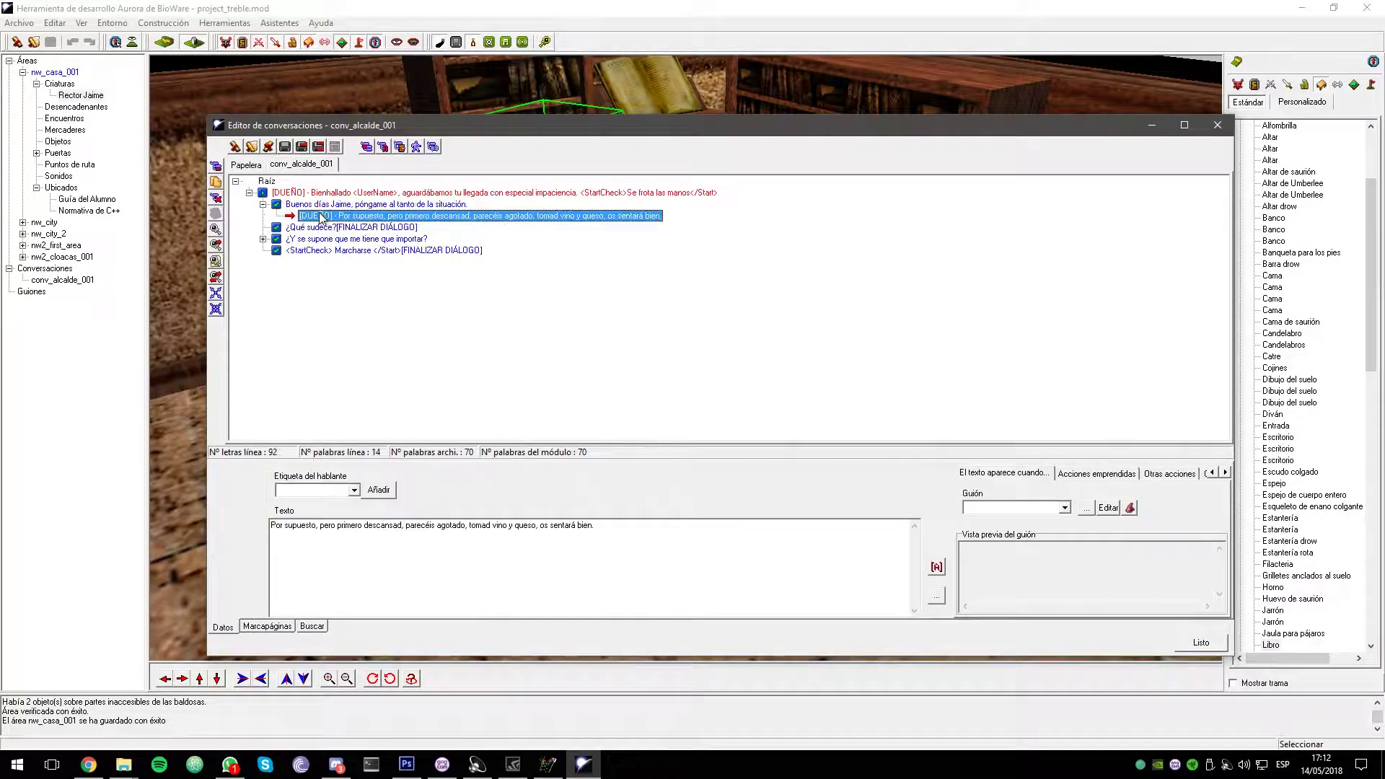
pyautogui.click(216, 171)
pyautogui.write('Gustavo, ')
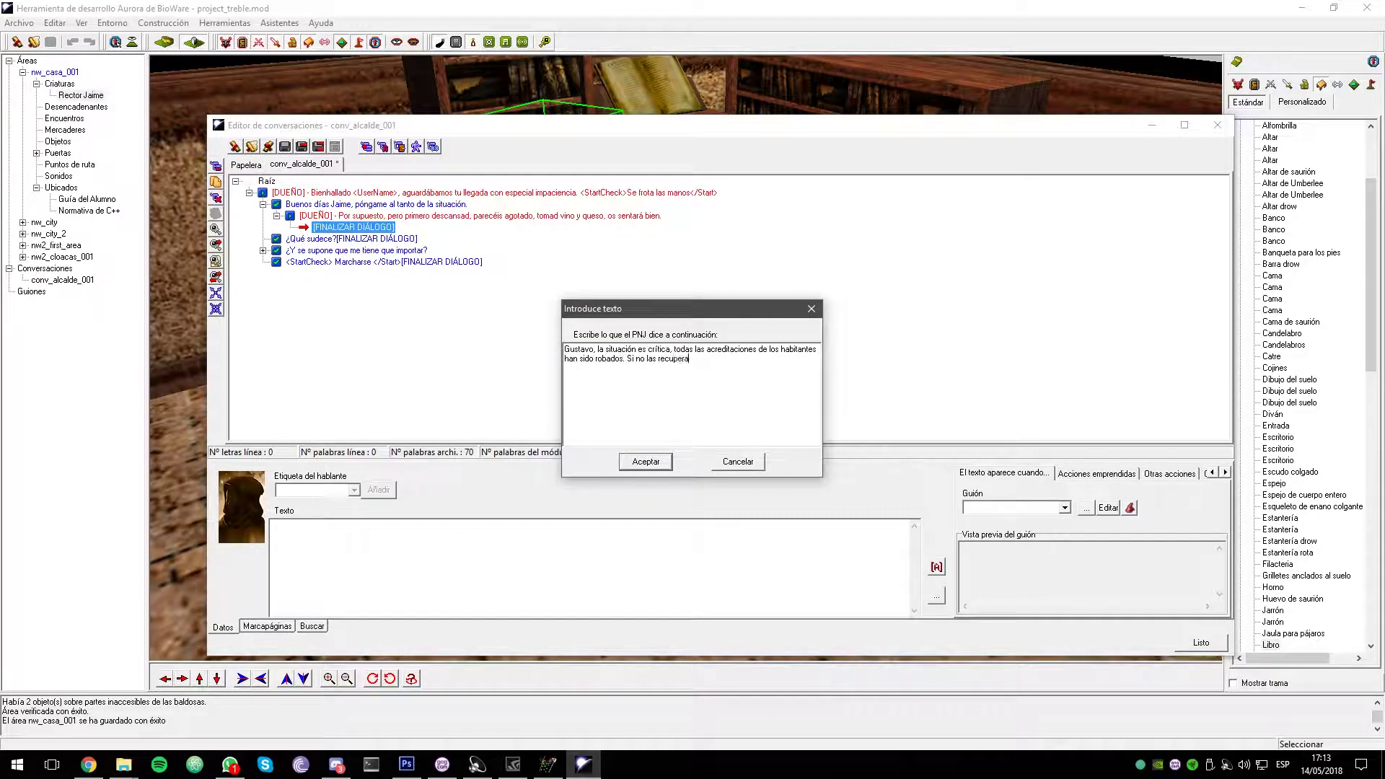
pyautogui.write('cho a evaluación.')
pyautogui.press('Return')
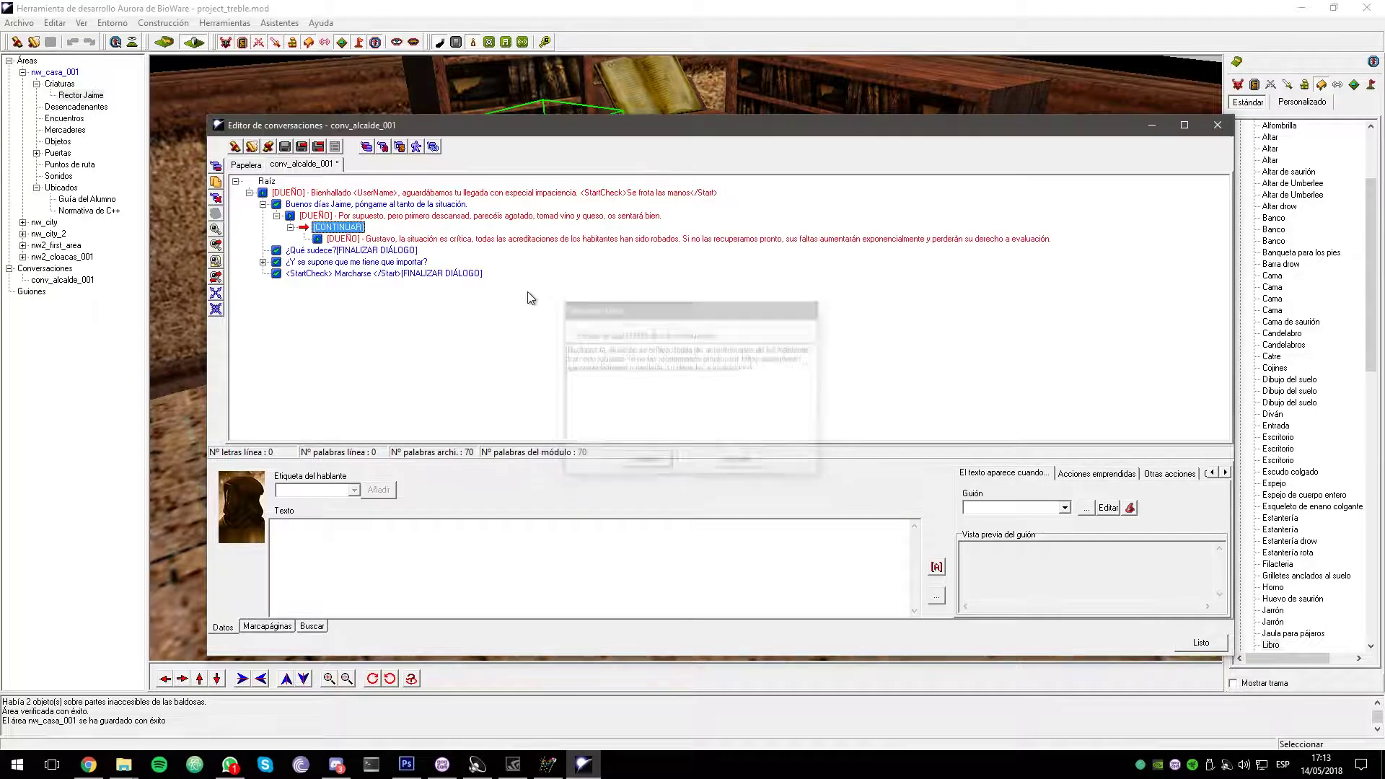
# Continue the critical-situation line with the NPC line "Es imperativo que este problema sea solucionado de manera eficaz y tan raudo como sea posible."
pyautogui.doubleClick(505, 238)
pyautogui.write('Es imperatg')
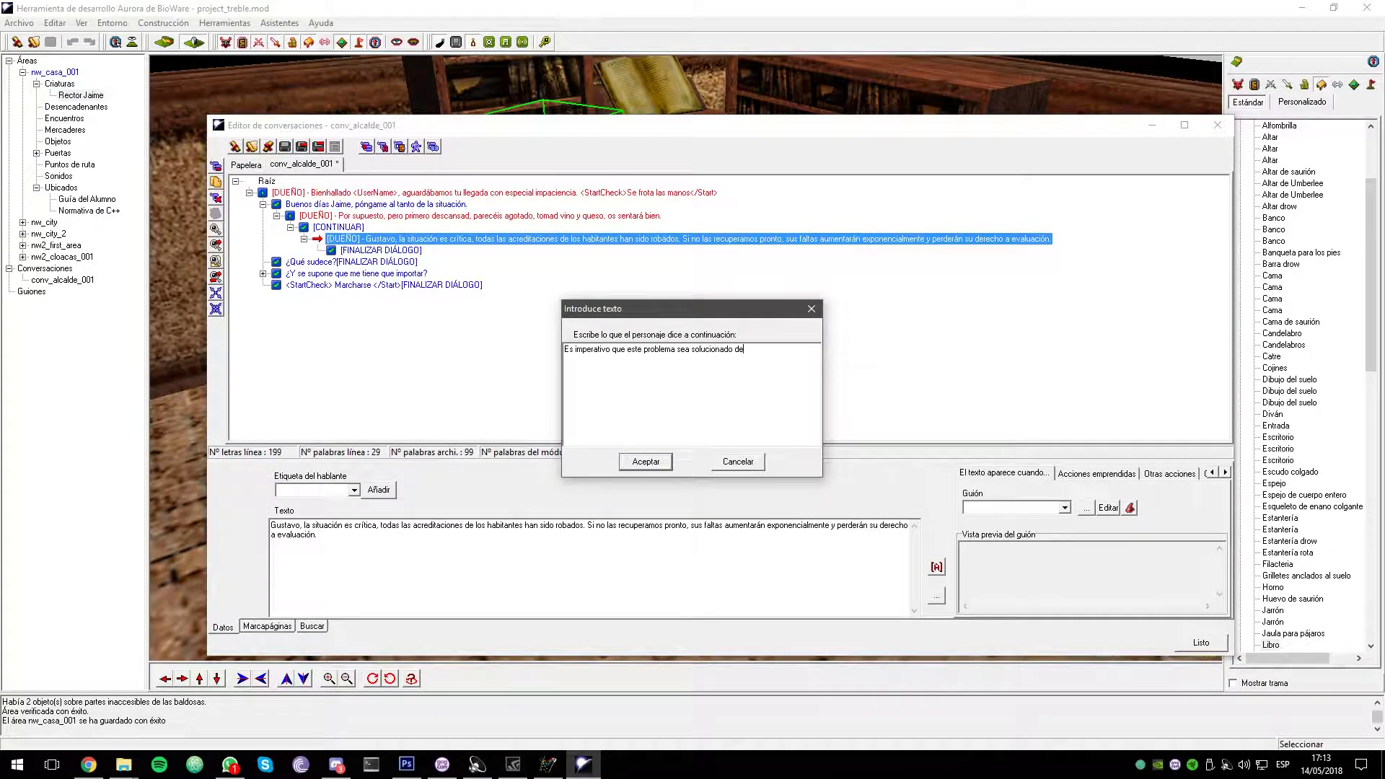
pyautogui.write('ible.')
pyautogui.press('Return')
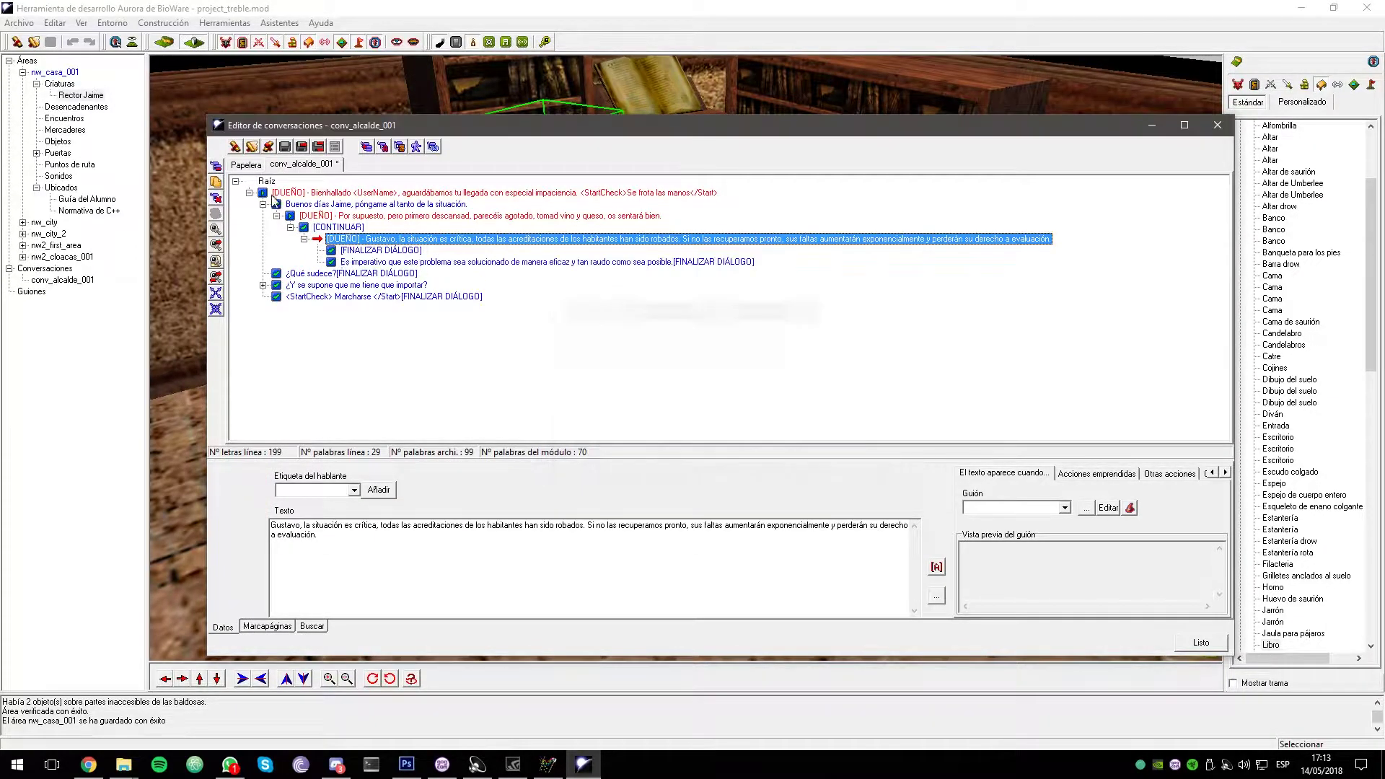
pyautogui.click(505, 262)
pyautogui.moveTo(683, 569); pyautogui.dragTo(271, 524)
pyautogui.hotkey('ctrl', 'x')
pyautogui.press('Delete')
pyautogui.click(374, 249)
pyautogui.click(214, 166)
pyautogui.hotkey('ctrl', 'v')
pyautogui.press('Return')
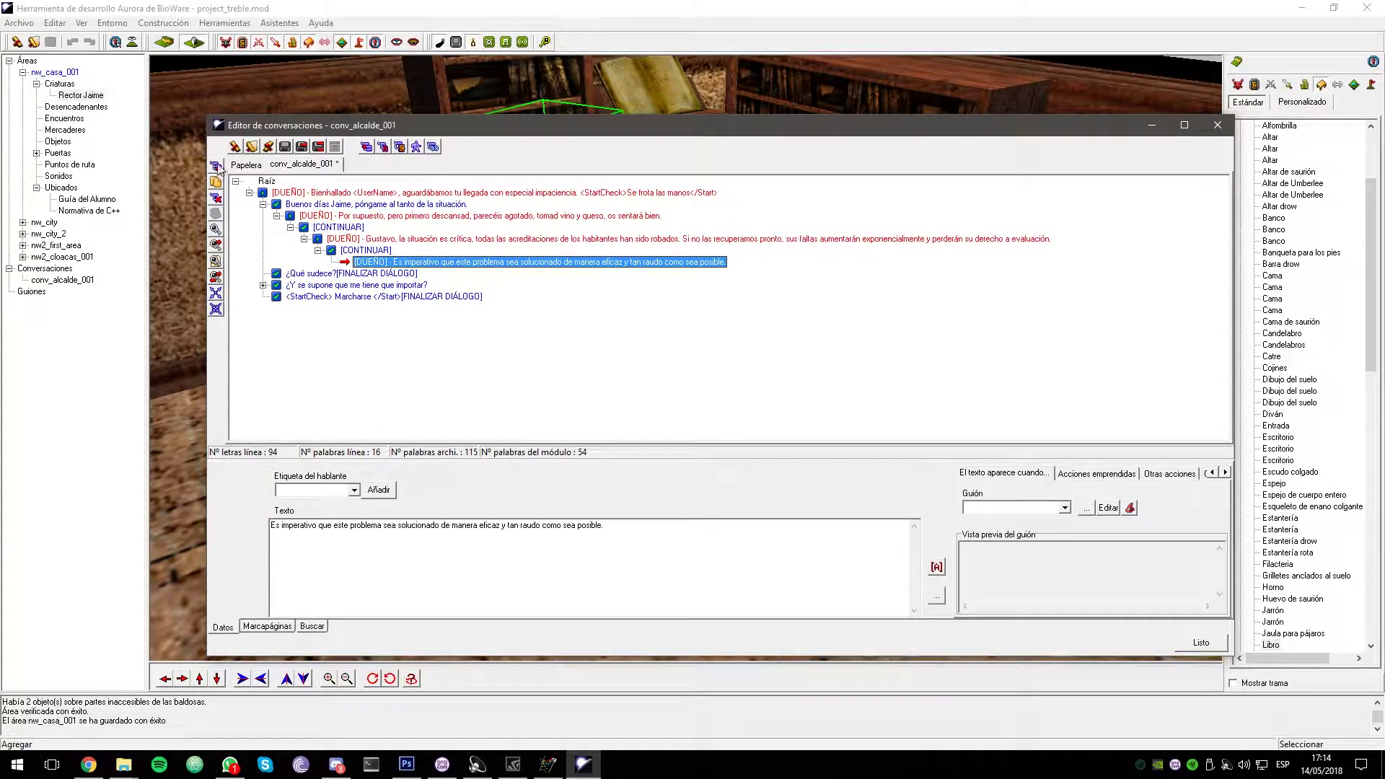
# Link the critical-situation line as the NPC answer under "¿Qué sudece?"
pyautogui.click(311, 273)
pyautogui.click(361, 215)
pyautogui.rightClick(363, 238)
pyautogui.click(384, 261)
pyautogui.click(307, 273)
pyautogui.hotkey('ctrl', 'v')
pyautogui.click(262, 273)
# Add an empty continue reply after the "No hace falta que muestres el desprecio" line and link the critical-situation line beneath it
pyautogui.doubleClick(296, 297)
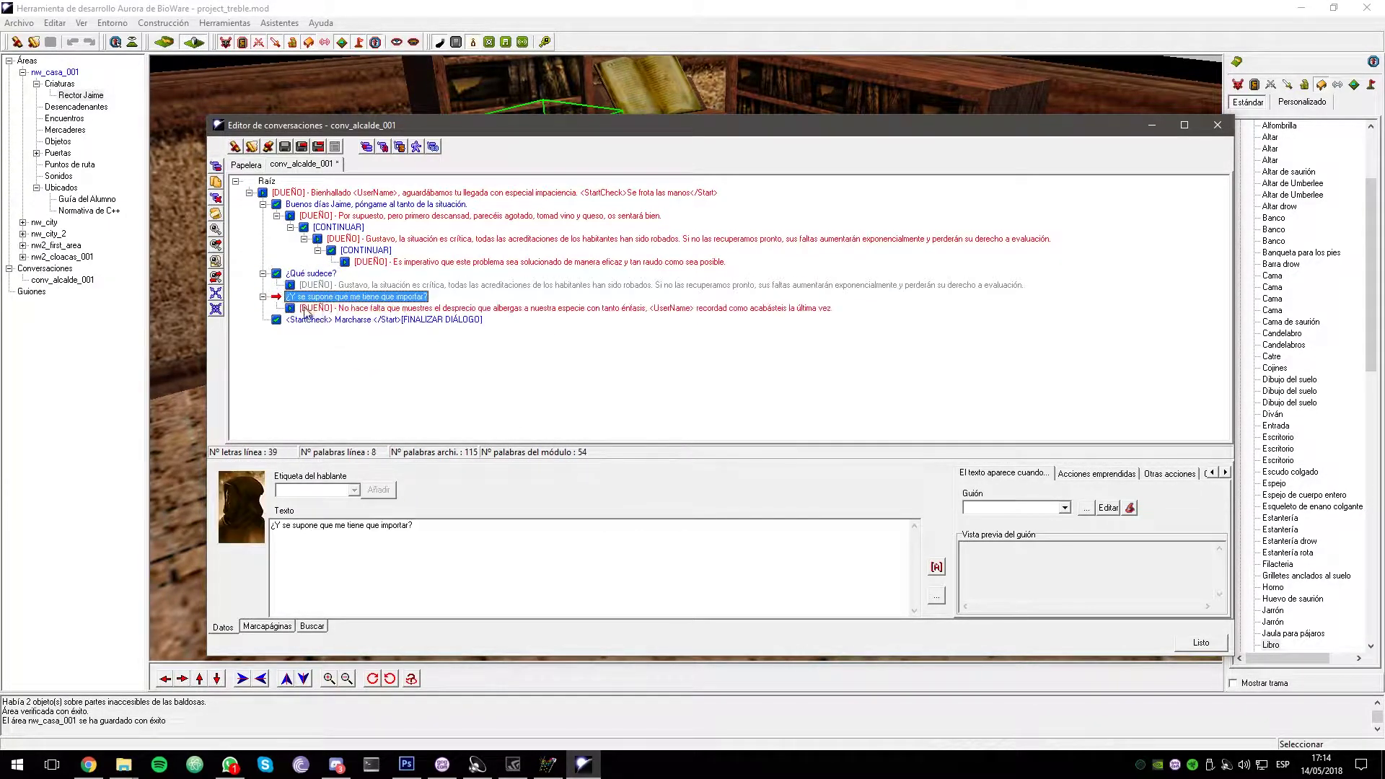
pyautogui.click(301, 308)
pyautogui.click(217, 167)
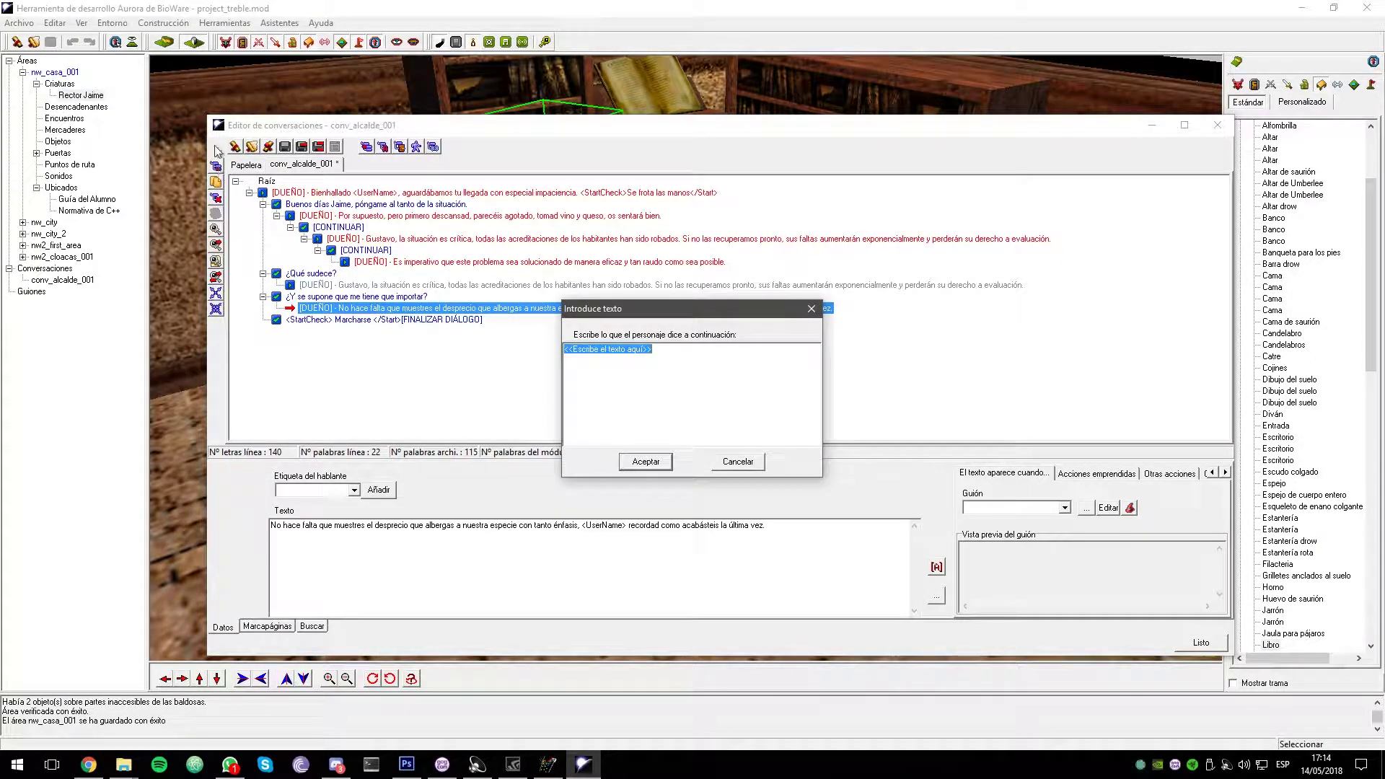
pyautogui.moveTo(629, 310); pyautogui.dragTo(615, 352)
pyautogui.press('Return')
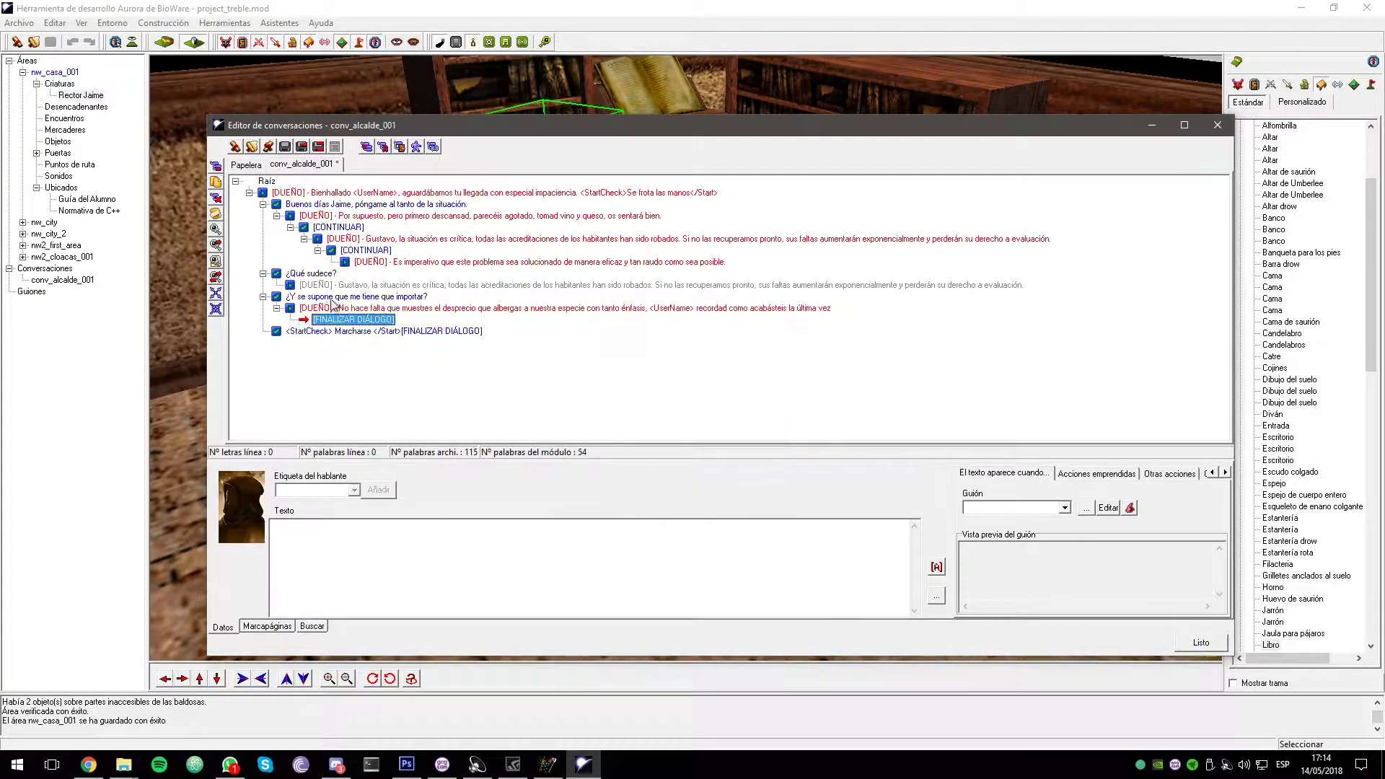
pyautogui.click(217, 166)
pyautogui.press('Return')
pyautogui.rightClick(345, 332)
pyautogui.click(369, 368)
# Replace the linked answer under "¿Qué sudece?" with its own critical-situation line, continued by the "Es imperativo" line
pyautogui.click(216, 198)
pyautogui.click(216, 167)
pyautogui.press('Return')
pyautogui.hotkey('ctrl', 'l')
pyautogui.hotkey('ctrl', 's')
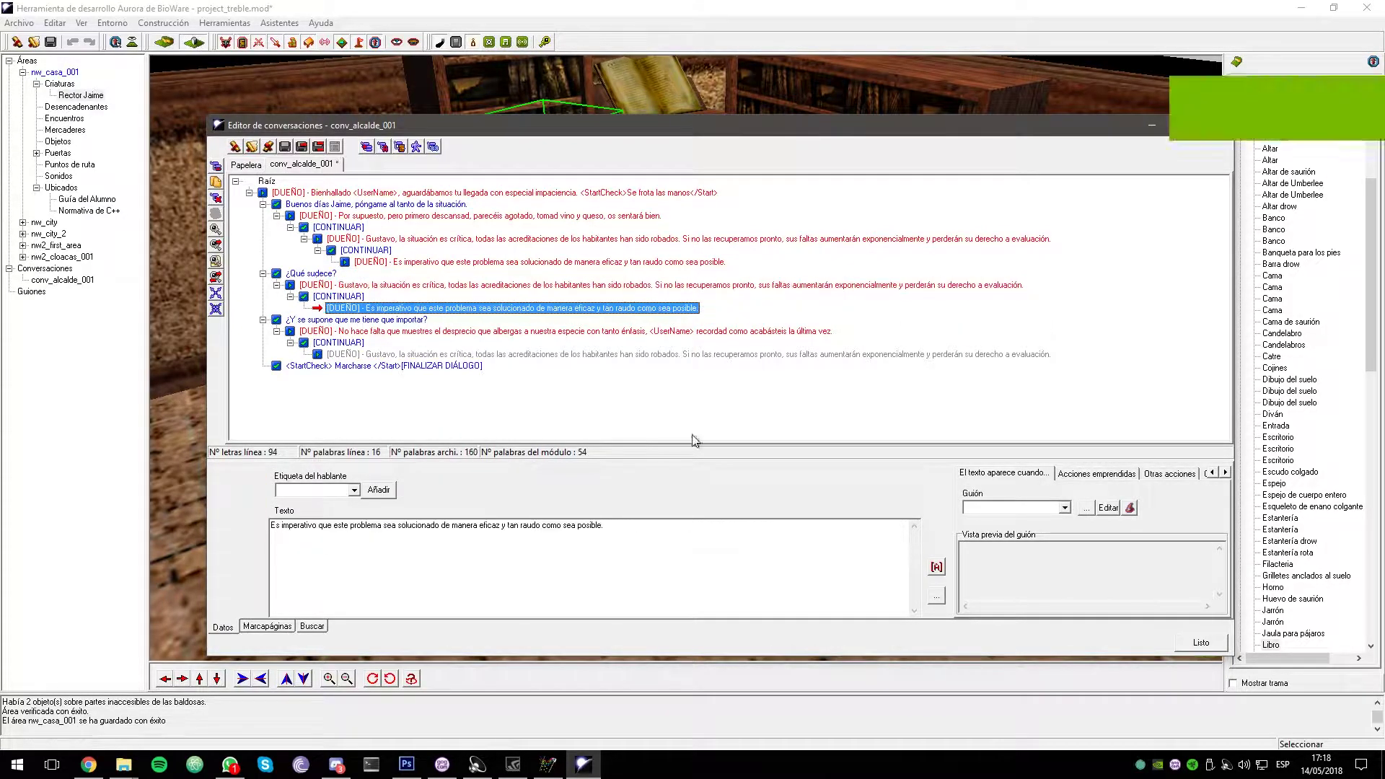
# In the "¿Qué sudece?" branch, add the player reply "Recibido, saludos.", the NPC answer "Buena suerte." and an empty closing reply
pyautogui.press('Return')
pyautogui.write('Recibido, saludos.')
pyautogui.press('Return')
pyautogui.press('Return')
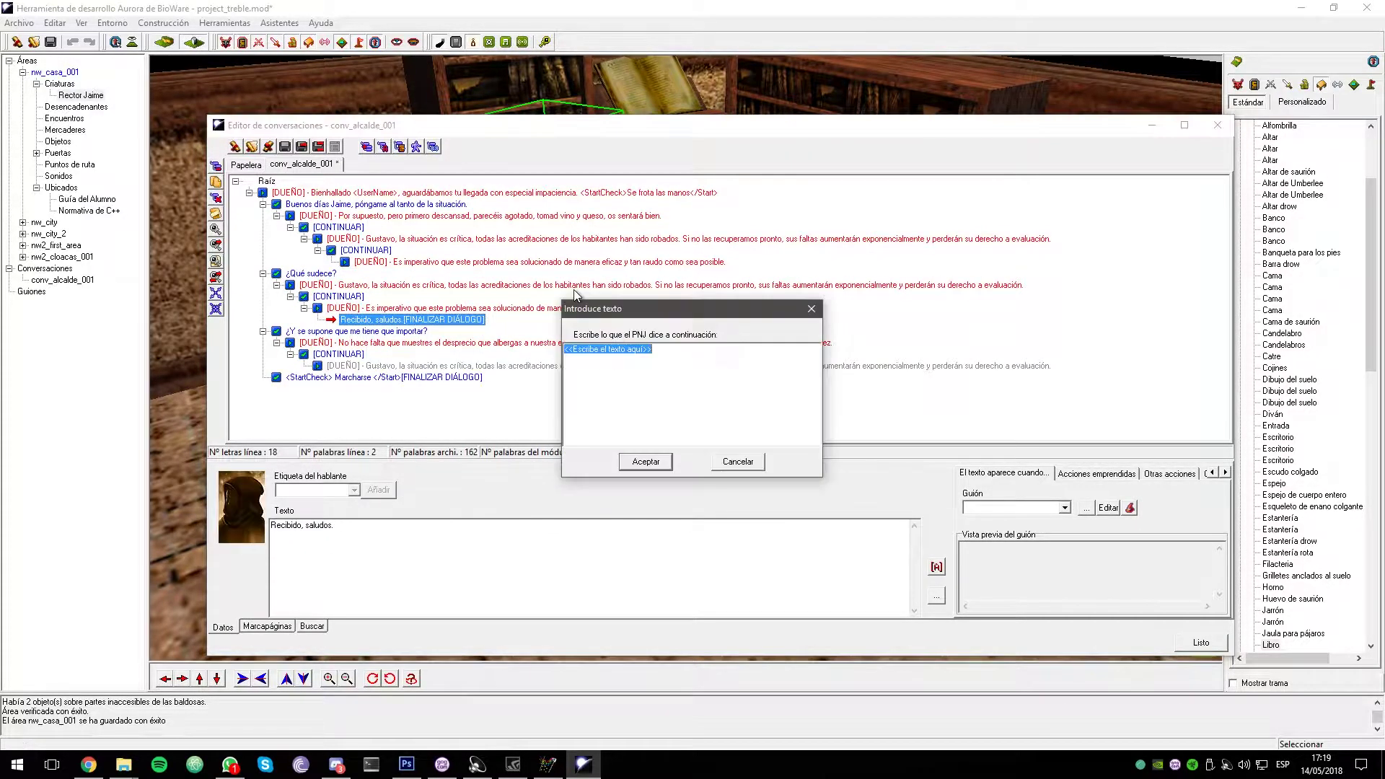
pyautogui.write('Buena suerte.')
pyautogui.press('Return')
pyautogui.press('Return')
pyautogui.press('Return')
# In the "Buenos días" branch, add the reply "Contad con mi ayuda.", the NPC's "Todo el pueblo confía en vos" good-luck answer and an empty closing reply
pyautogui.click(396, 262)
pyautogui.press('Return')
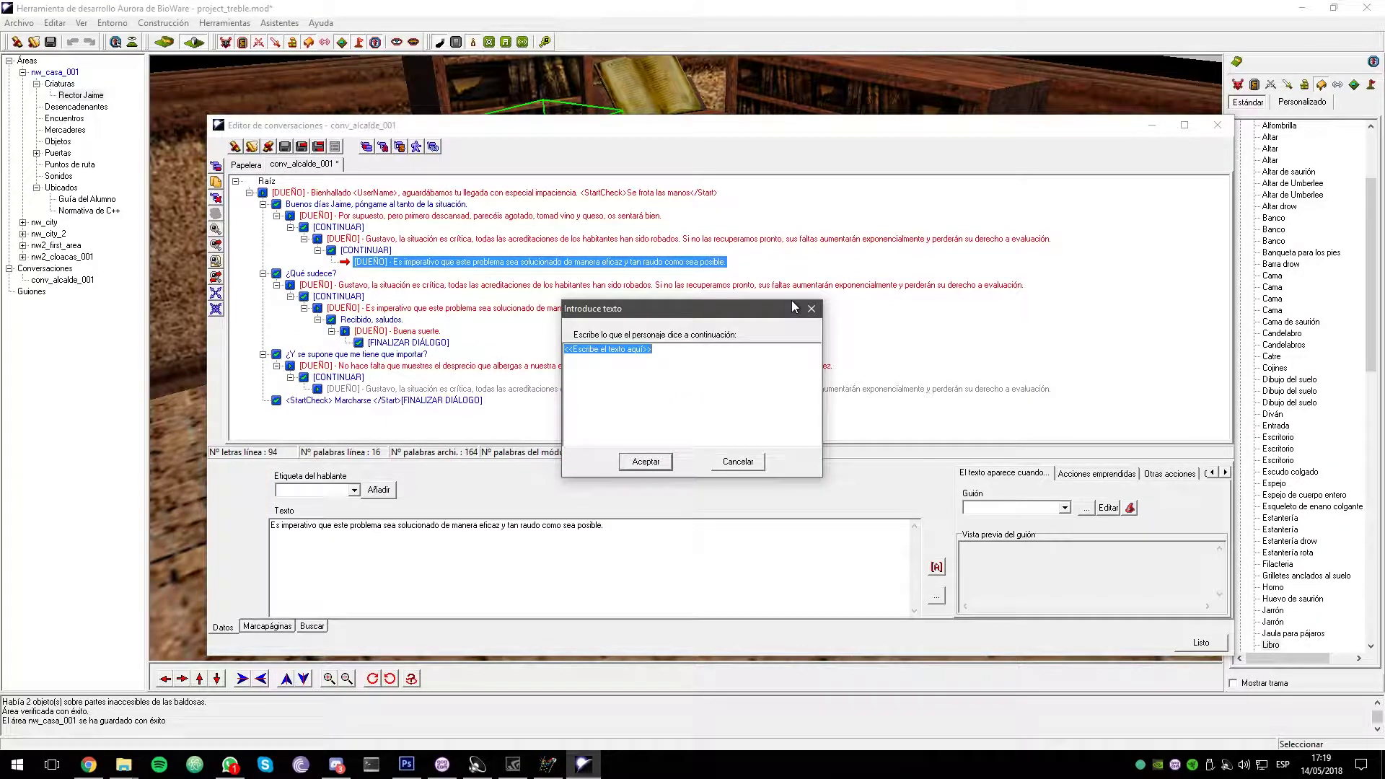
pyautogui.write('Contad con mi ayuda.')
pyautogui.press('Return')
pyautogui.press('Insert')
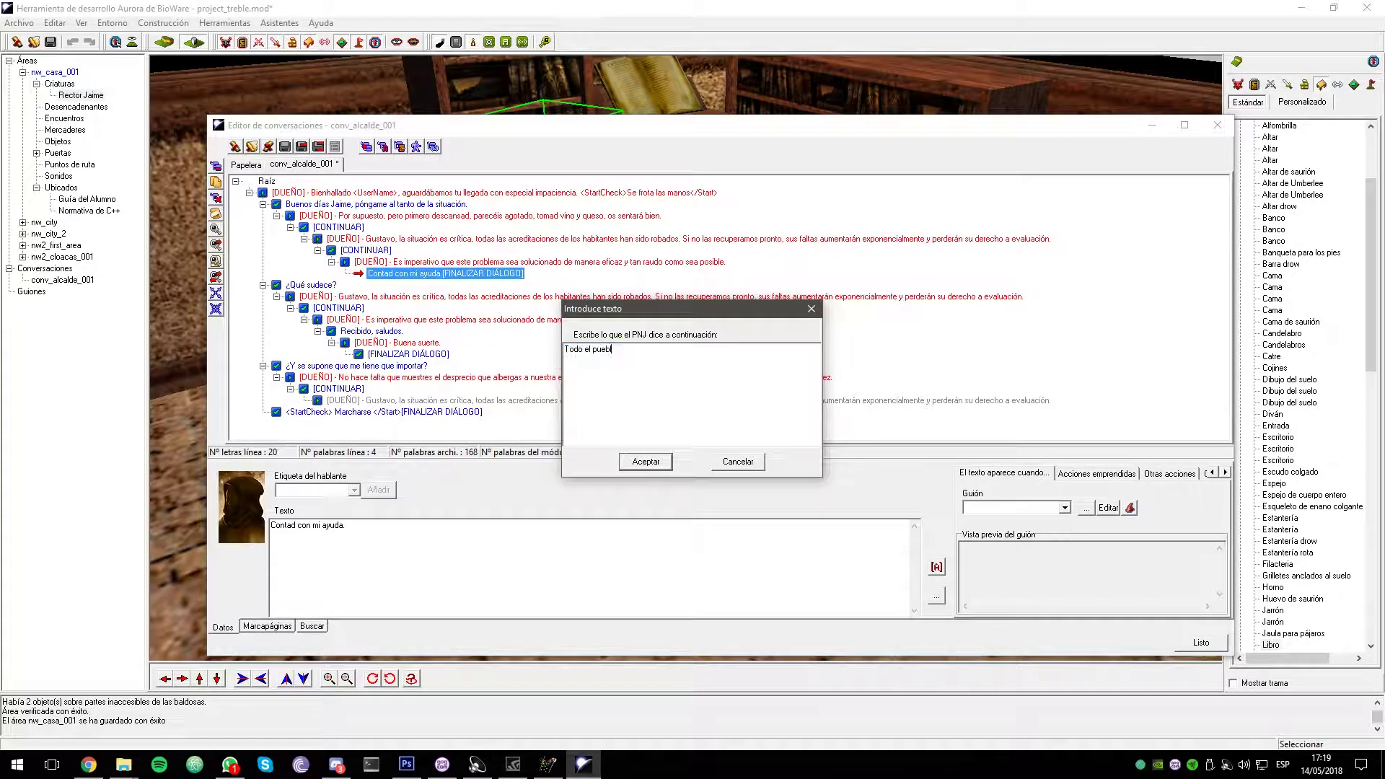
pyautogui.write('suerte.')
pyautogui.press('Return')
pyautogui.press('Return')
pyautogui.press('Return')
# Replace the linked line in the "¿Y se supone que me tiene que importar?" branch with its own copy of the critical-situation text
pyautogui.scroll(-1, 386, 320)
pyautogui.click(386, 308)
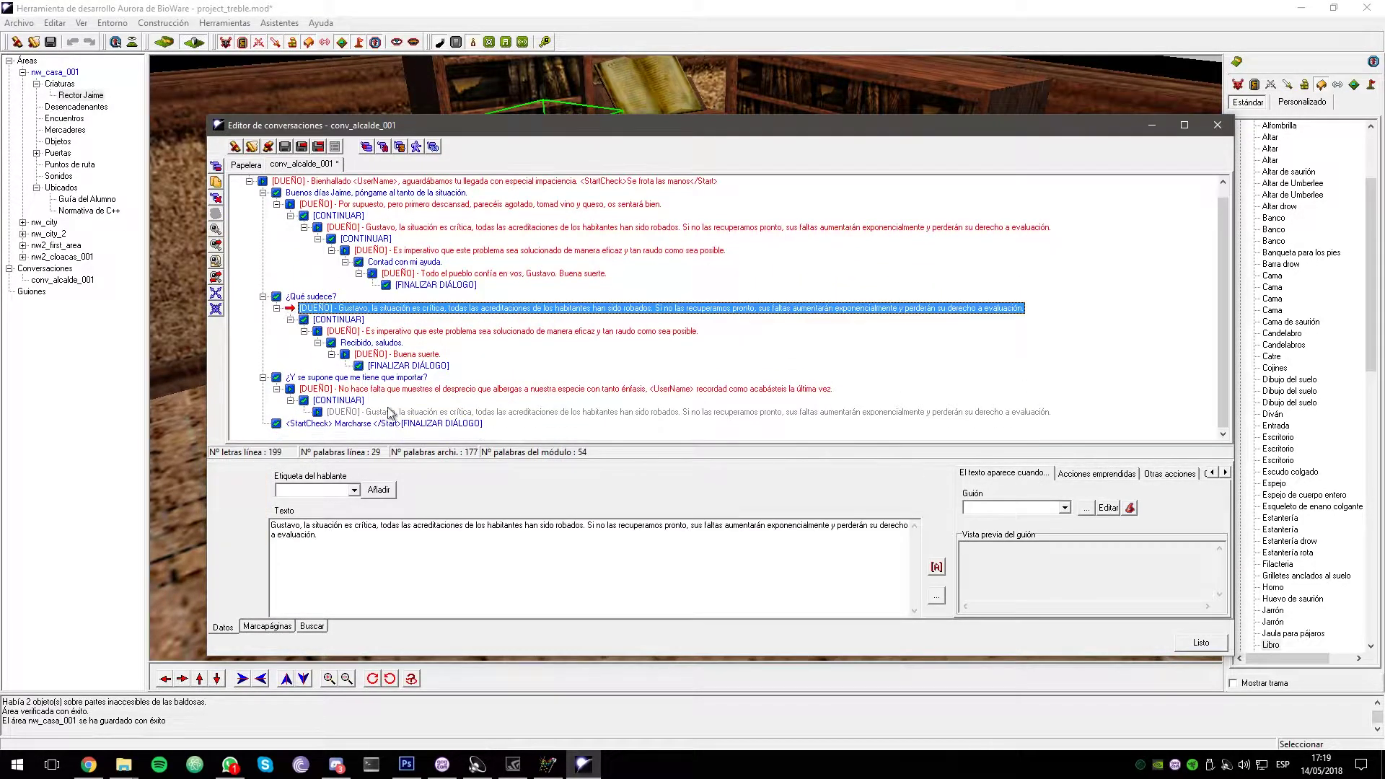
pyautogui.click(386, 411)
pyautogui.click(419, 229)
pyautogui.click(345, 389)
pyautogui.click(346, 412)
pyautogui.press('Delete')
pyautogui.press('Insert')
pyautogui.write('Gustavo, la situación es crítica, todas las acreditaciones de los habitantes han sido robados. Si no las recuperamos pronto, sus faltas aumentarán exponencialmente y perderán su derecho a evaluación.')
pyautogui.press('Return')
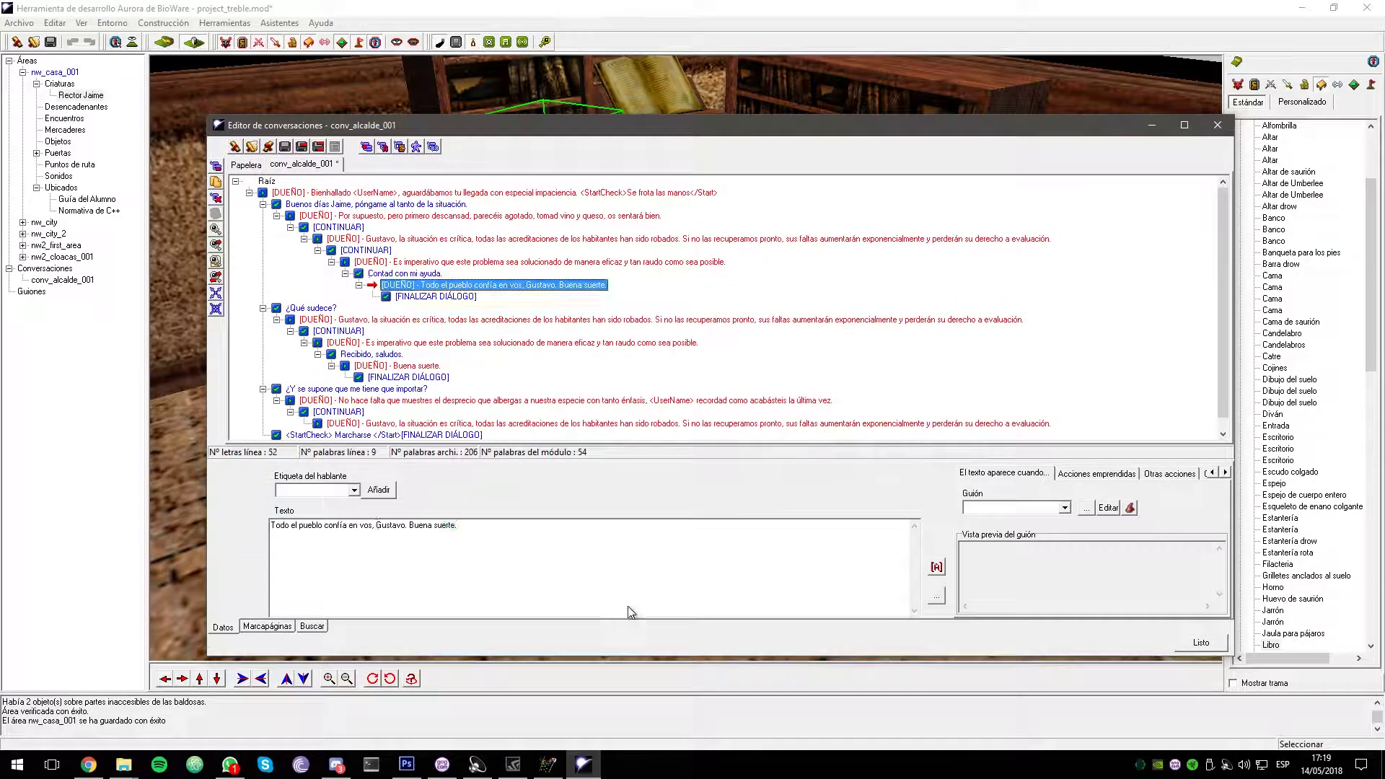
# Continue the last branch with an empty reply and the NPC line "Es imperativo que este problema sea solucionado" copied from the first branch
pyautogui.click(215, 163)
pyautogui.press('Return')
pyautogui.hotkey('ctrl', 'v')
pyautogui.click(461, 239)
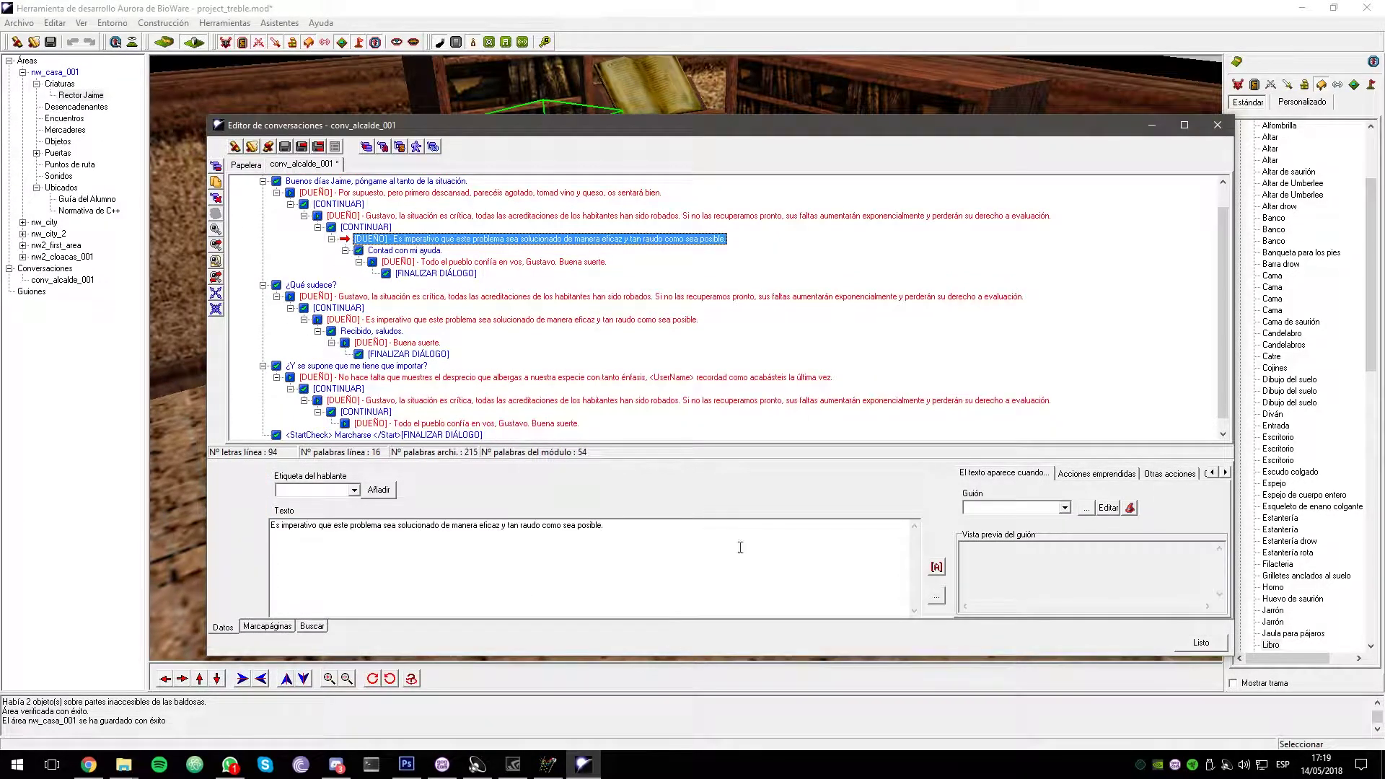
pyautogui.moveTo(738, 545); pyautogui.dragTo(270, 525)
pyautogui.hotkey('ctrl', 'c')
pyautogui.click(461, 422)
pyautogui.moveTo(690, 543); pyautogui.dragTo(269, 525)
pyautogui.hotkey('ctrl', 'v')
# Add the player reply "¿Y cuánto se supone que me vais a pagar?" under the last branch's "Es imperativo" line
pyautogui.click(214, 166)
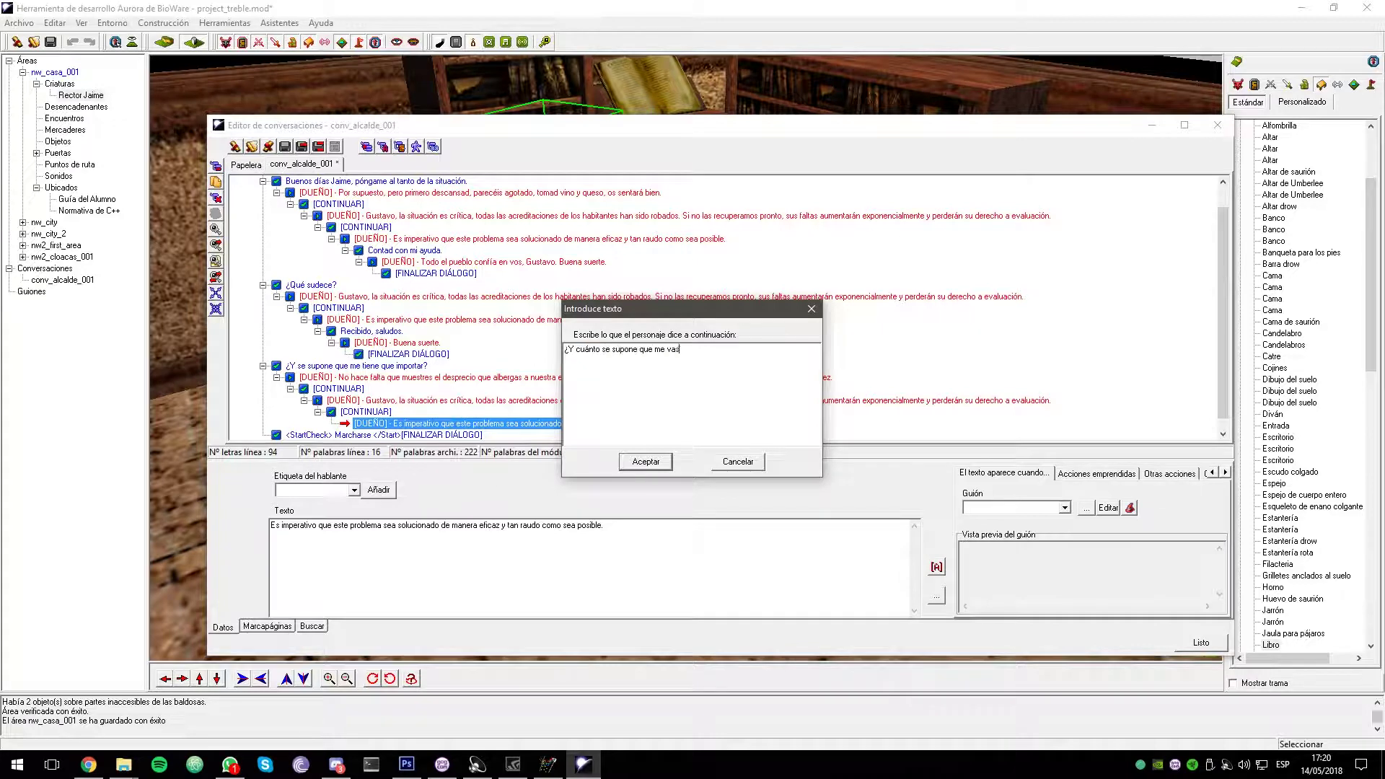
pyautogui.press('BackSpace')
pyautogui.write('is a pagar?')
pyautogui.press('Return')
# Add the NPC's sighing answer offering "cinco mil monedas de oro como recompensa", end the dialogue with an empty reply and close the conversation editor
pyautogui.press('Return')
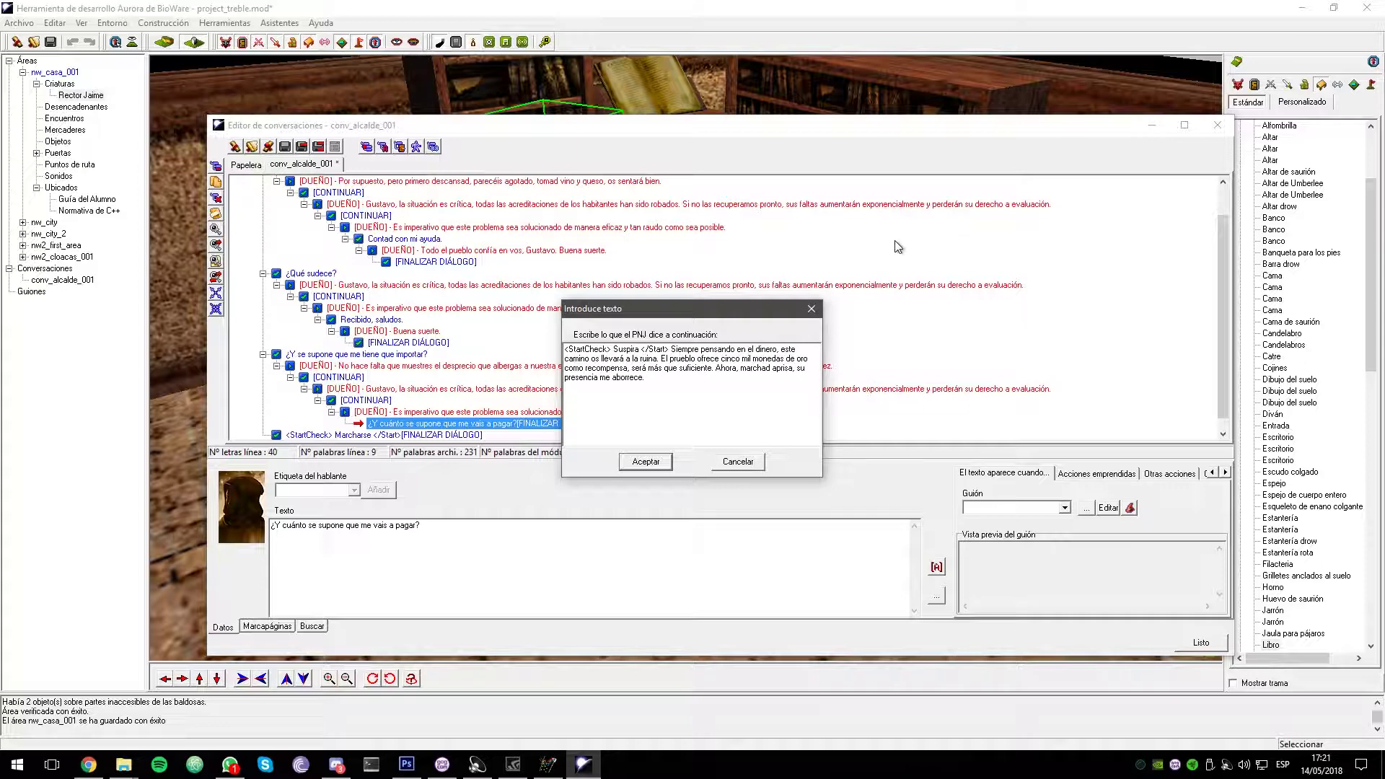
pyautogui.write('ar en su presencia.')
pyautogui.press('Return')
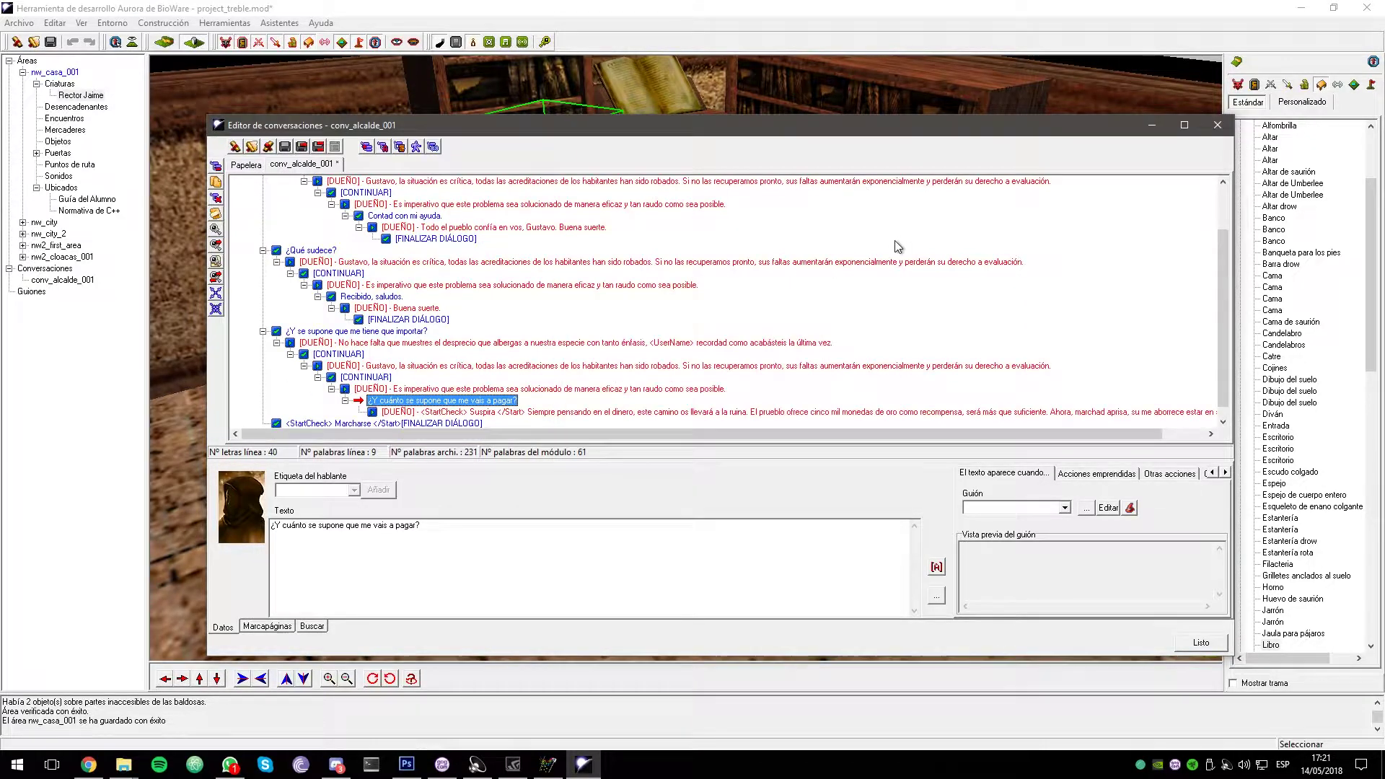
pyautogui.doubleClick(505, 411)
pyautogui.press('Return')
pyautogui.click(1199, 641)
# Set the tag of the wooden house door in nw_city_2 to casa_alcalde and open its area transition settings
pyautogui.click(633, 416)
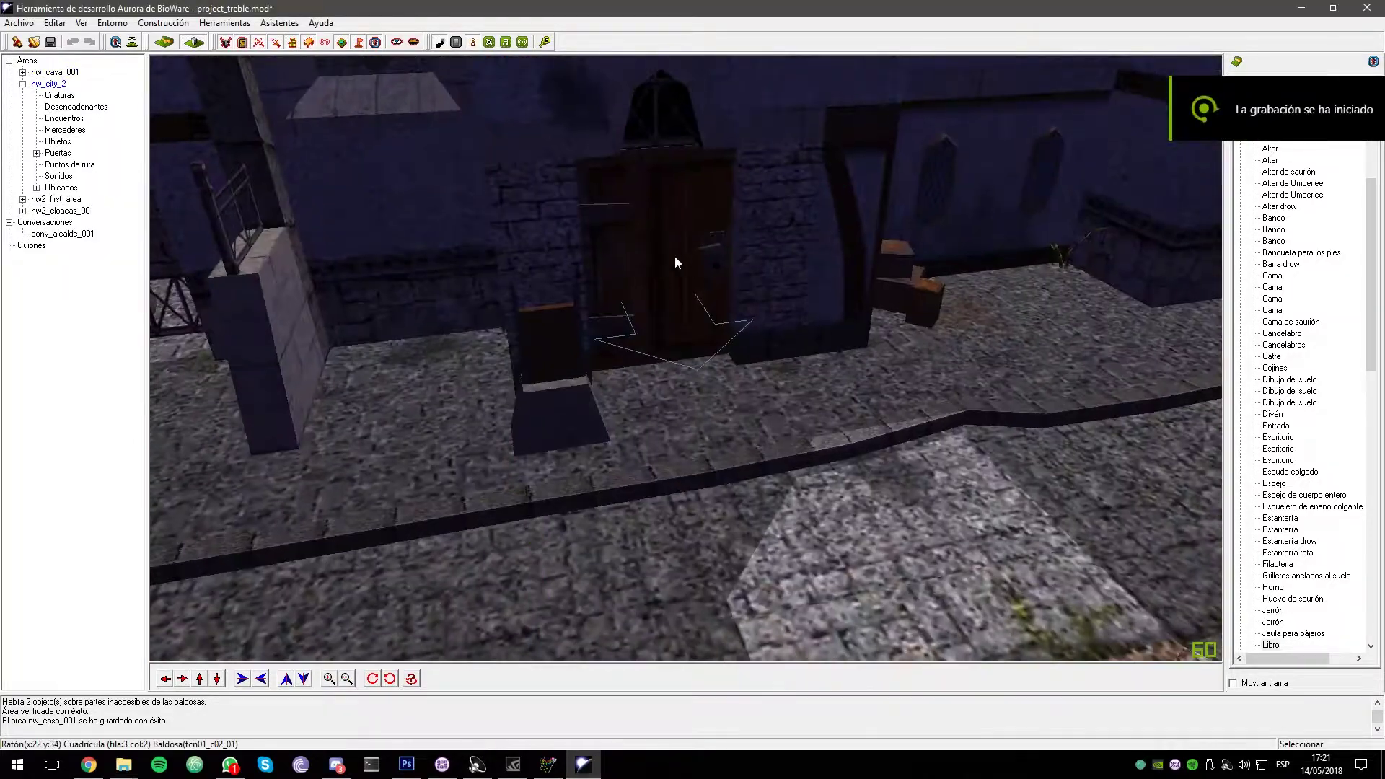
pyautogui.click(674, 256)
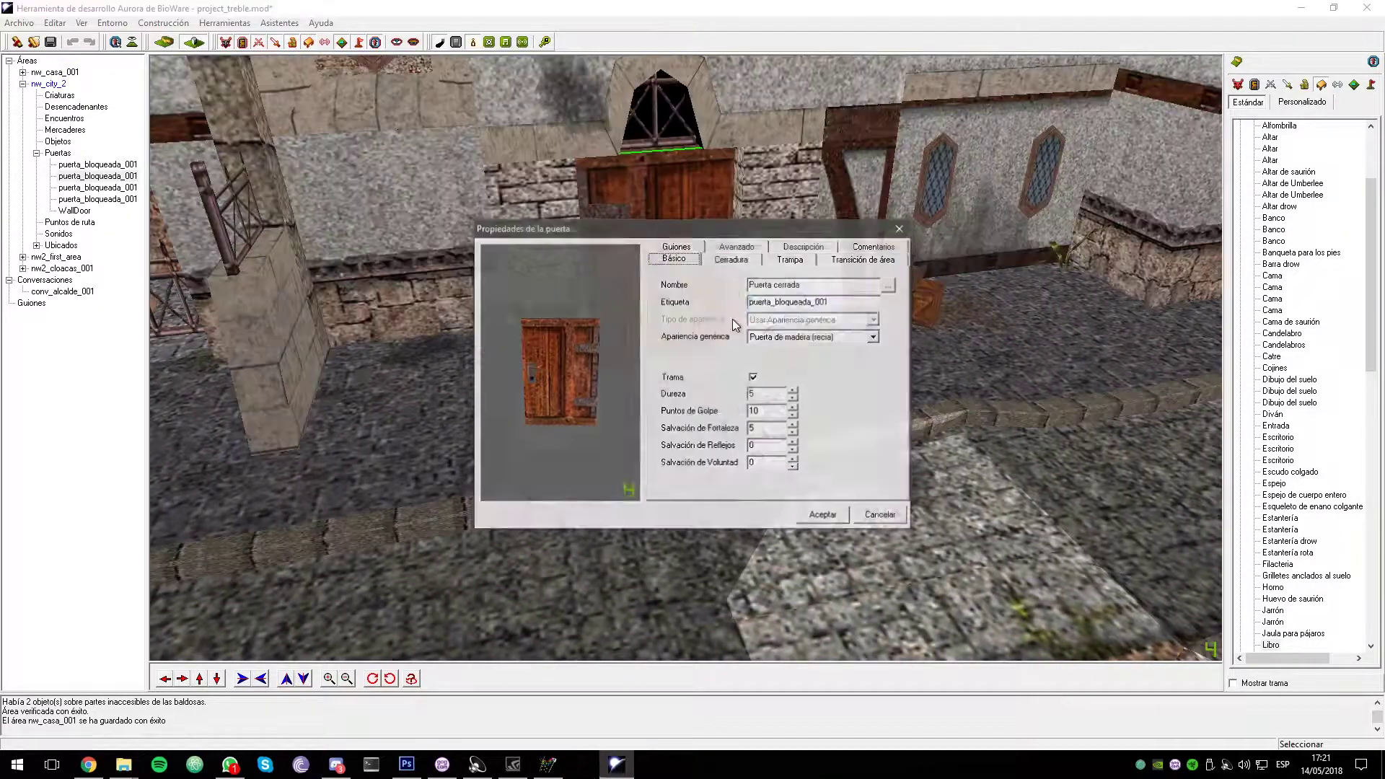
pyautogui.doubleClick(797, 302)
pyautogui.write('casa_alcalde')
pyautogui.click(869, 257)
pyautogui.click(815, 376)
pyautogui.scroll(1, 811, 434)
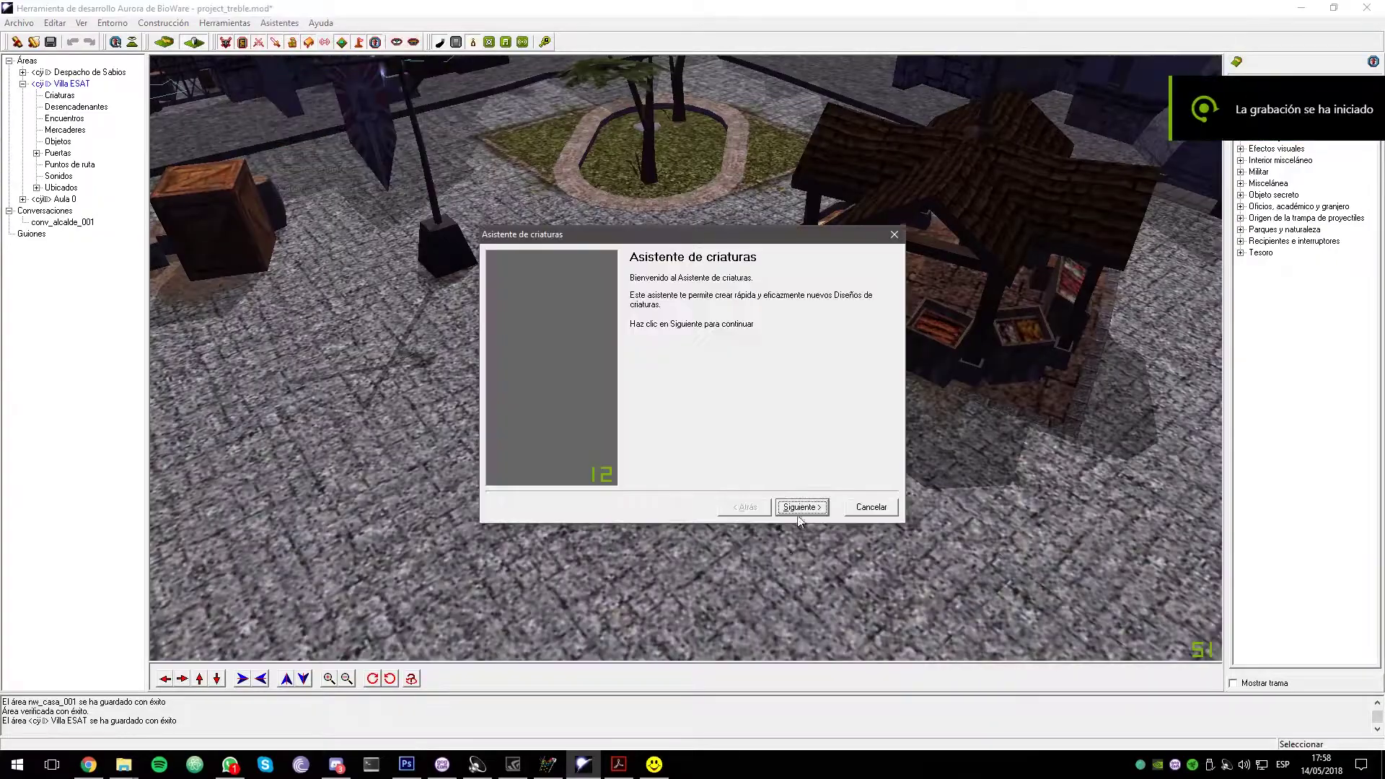
# Start a new creature with the Humano racial type and select a portrait for it
pyautogui.click(801, 506)
pyautogui.click(687, 392)
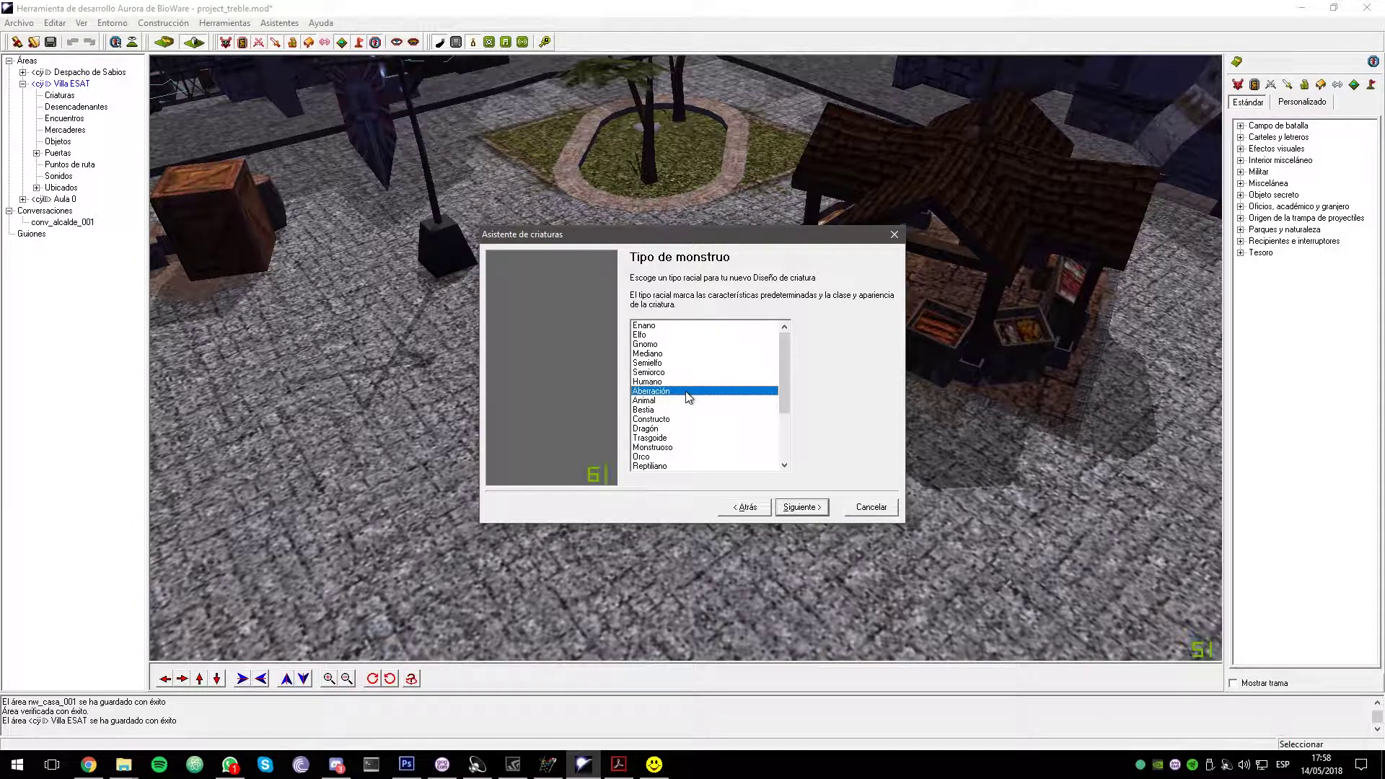
pyautogui.click(692, 466)
pyautogui.click(681, 381)
pyautogui.click(802, 507)
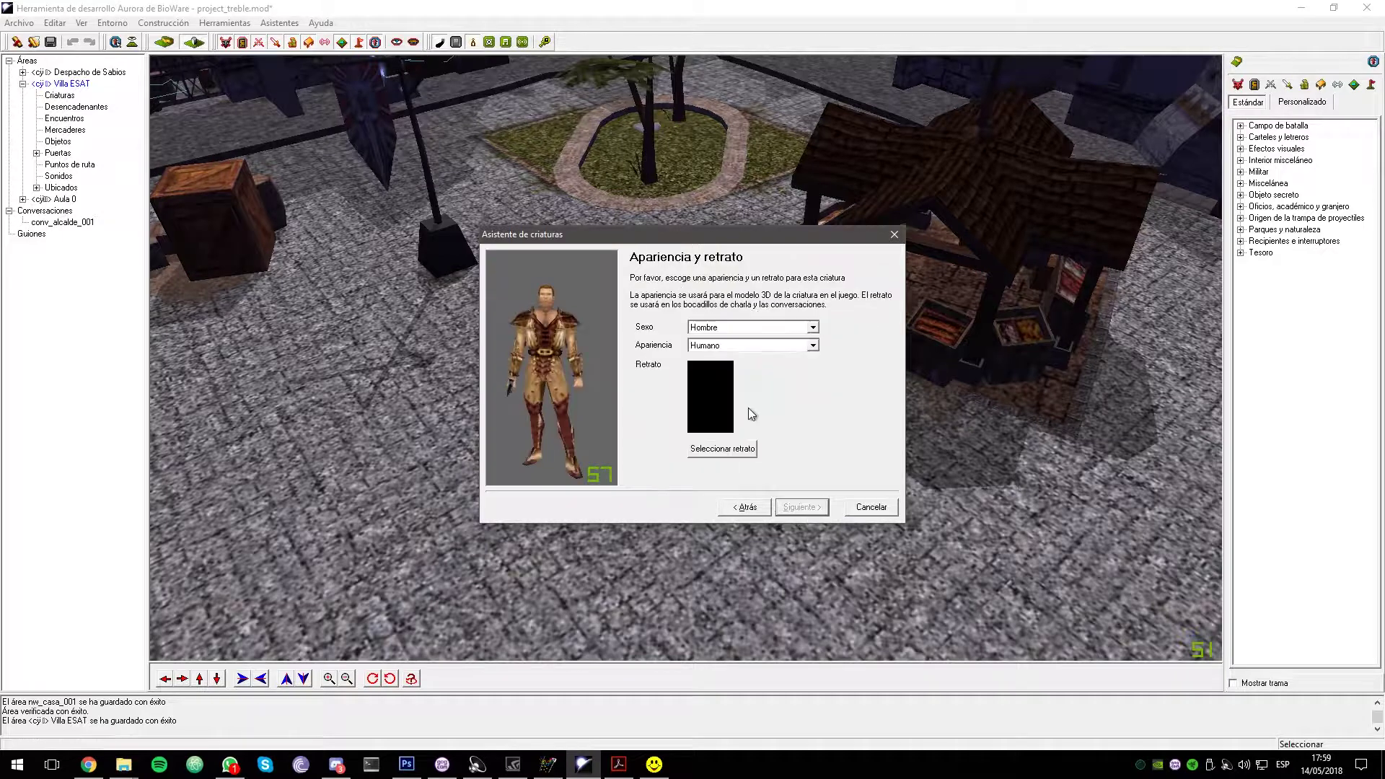
pyautogui.click(721, 451)
pyautogui.moveTo(901, 367)
pyautogui.mouseDown()
pyautogui.moveTo(904, 498)
pyautogui.moveTo(902, 368)
pyautogui.mouseUp()
pyautogui.click(701, 375)
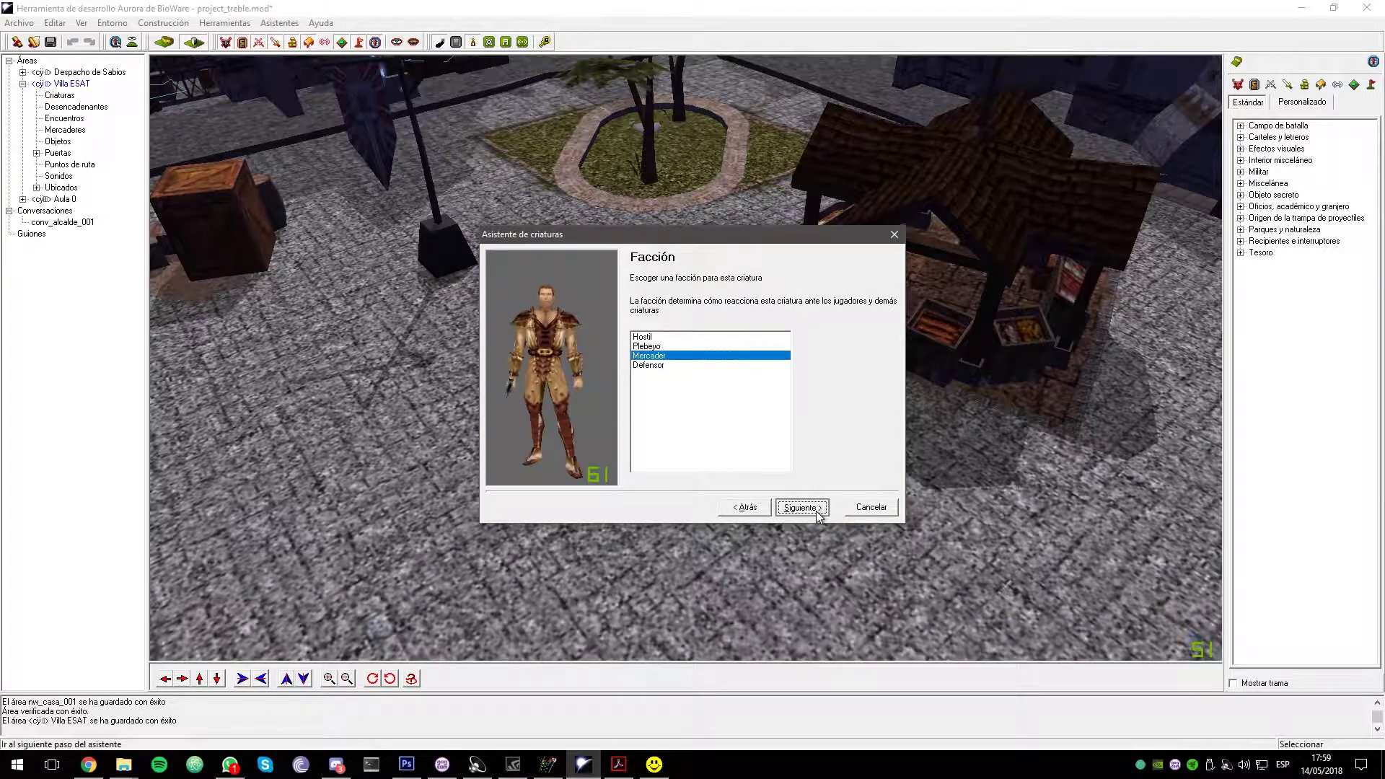
# Confirm the Mercader faction, enter the creature's first name and finish the creature wizard
pyautogui.click(801, 507)
pyautogui.write('Víctor')
pyautogui.click(801, 507)
pyautogui.click(801, 507)
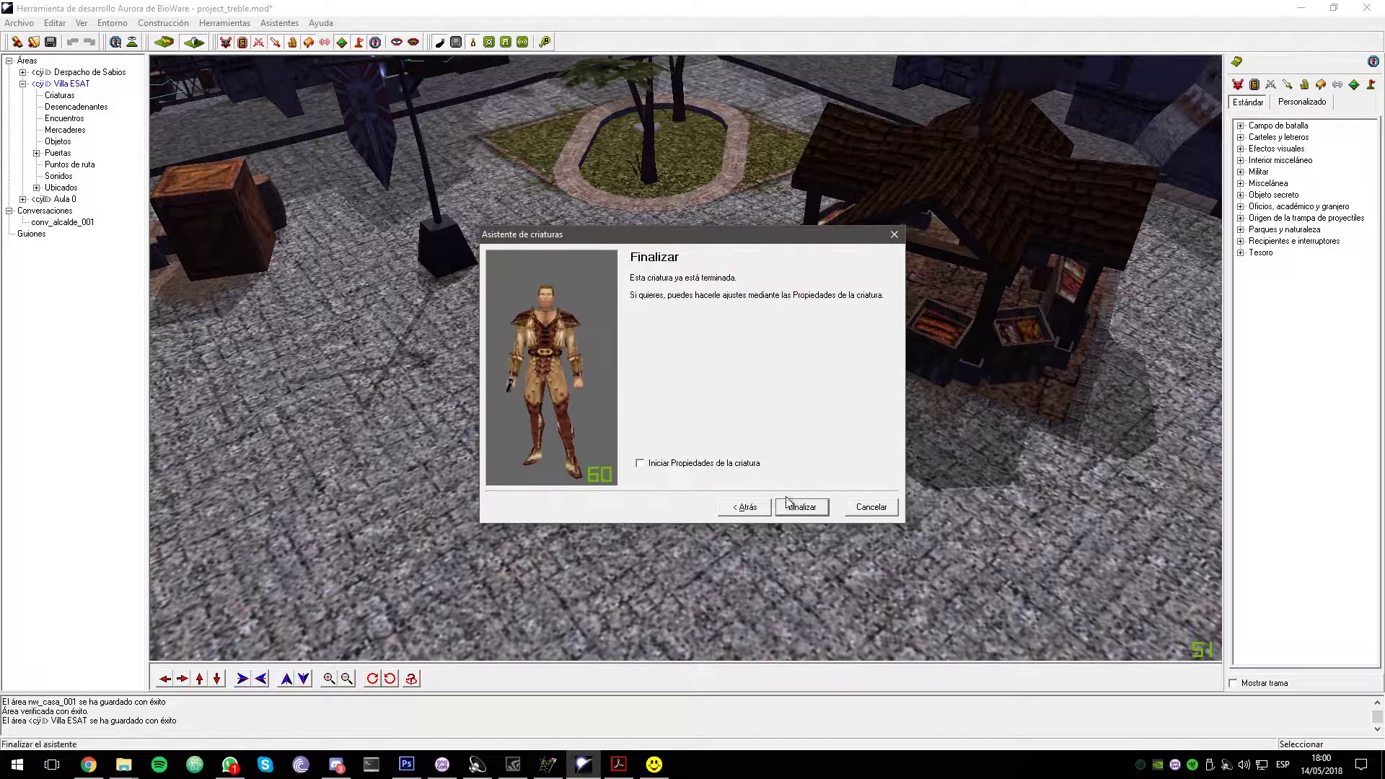
pyautogui.click(801, 507)
# Change the human creature's head to a bearded model and set its hair colour to black
pyautogui.click(813, 208)
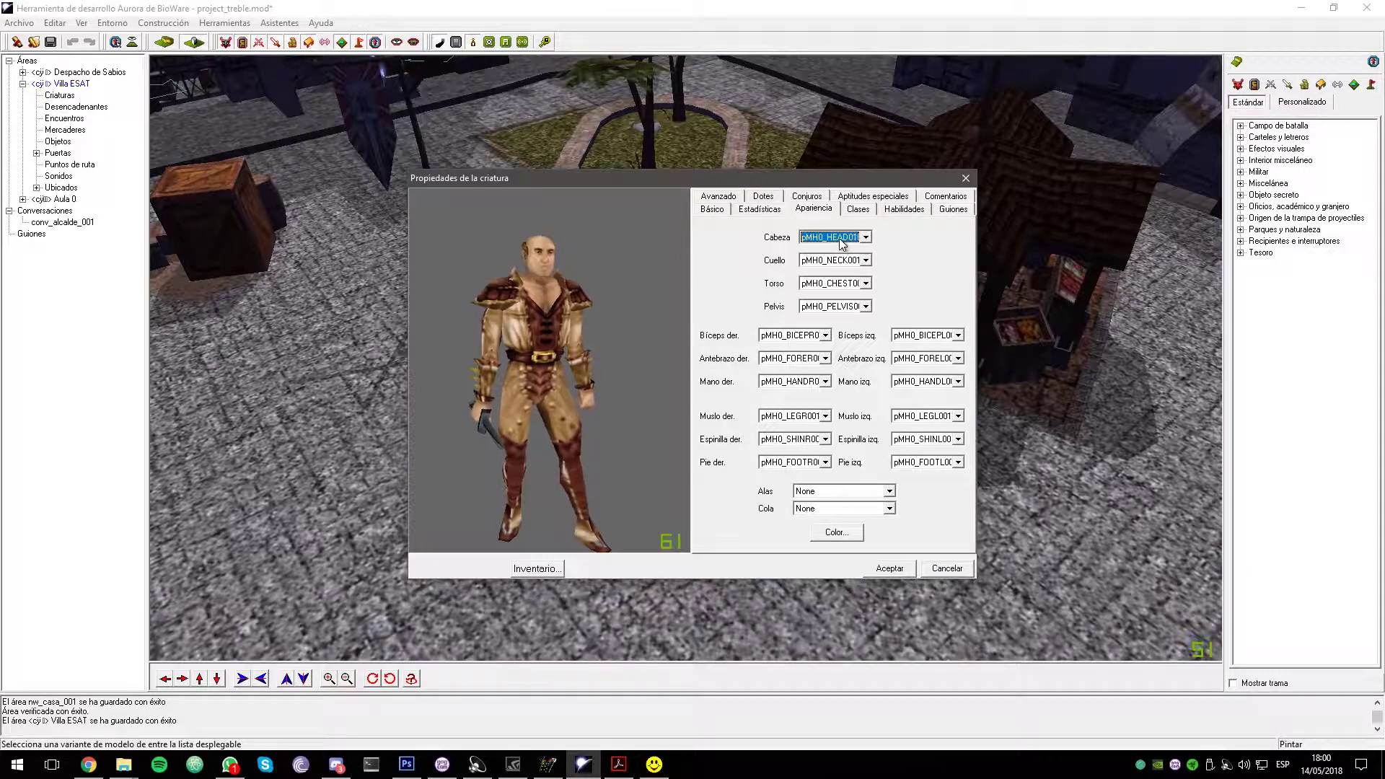
pyautogui.scroll(1, 840, 239)
pyautogui.click(841, 537)
pyautogui.click(696, 499)
pyautogui.click(673, 526)
pyautogui.click(553, 244)
pyautogui.click(788, 522)
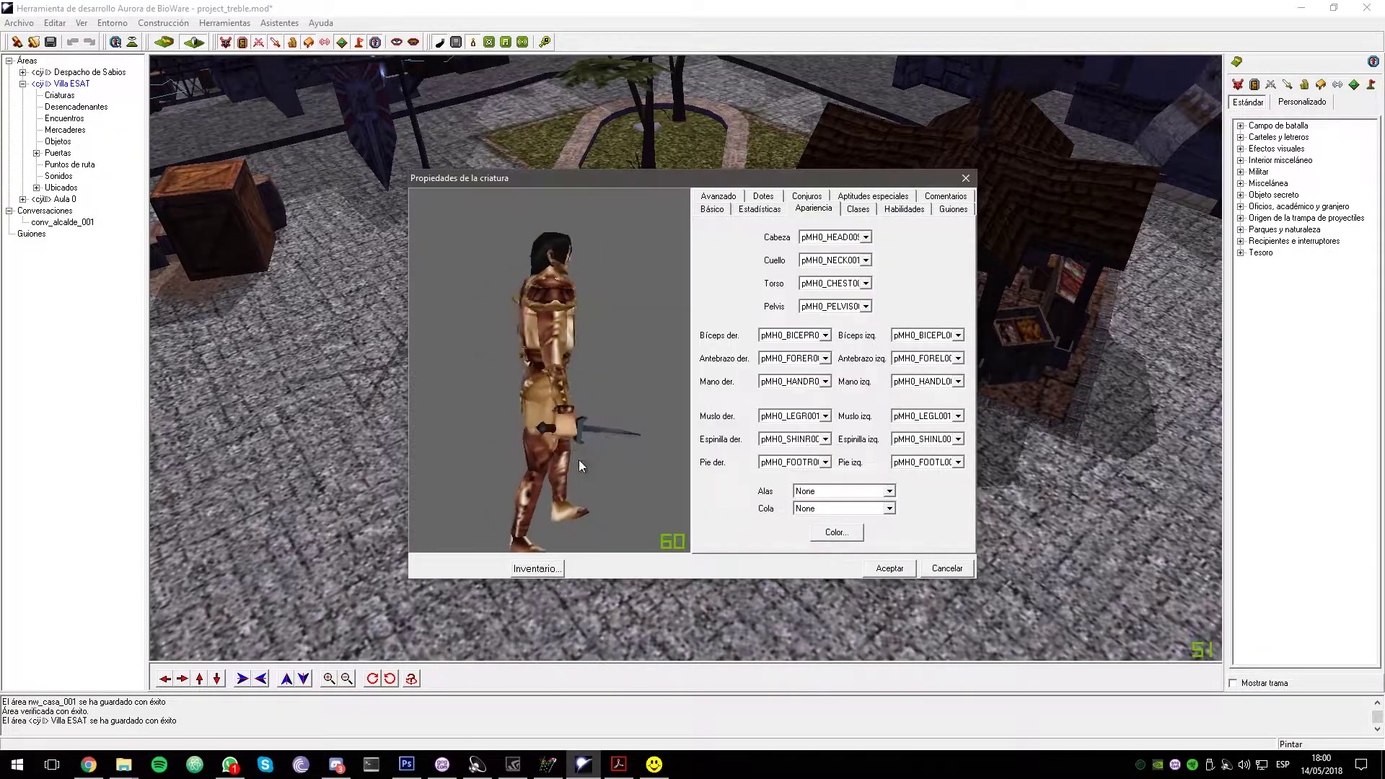
# Empty the creature's inventory, discarding the light crossbow, the torch, the other carried items and the equipped dagger
pyautogui.click(536, 568)
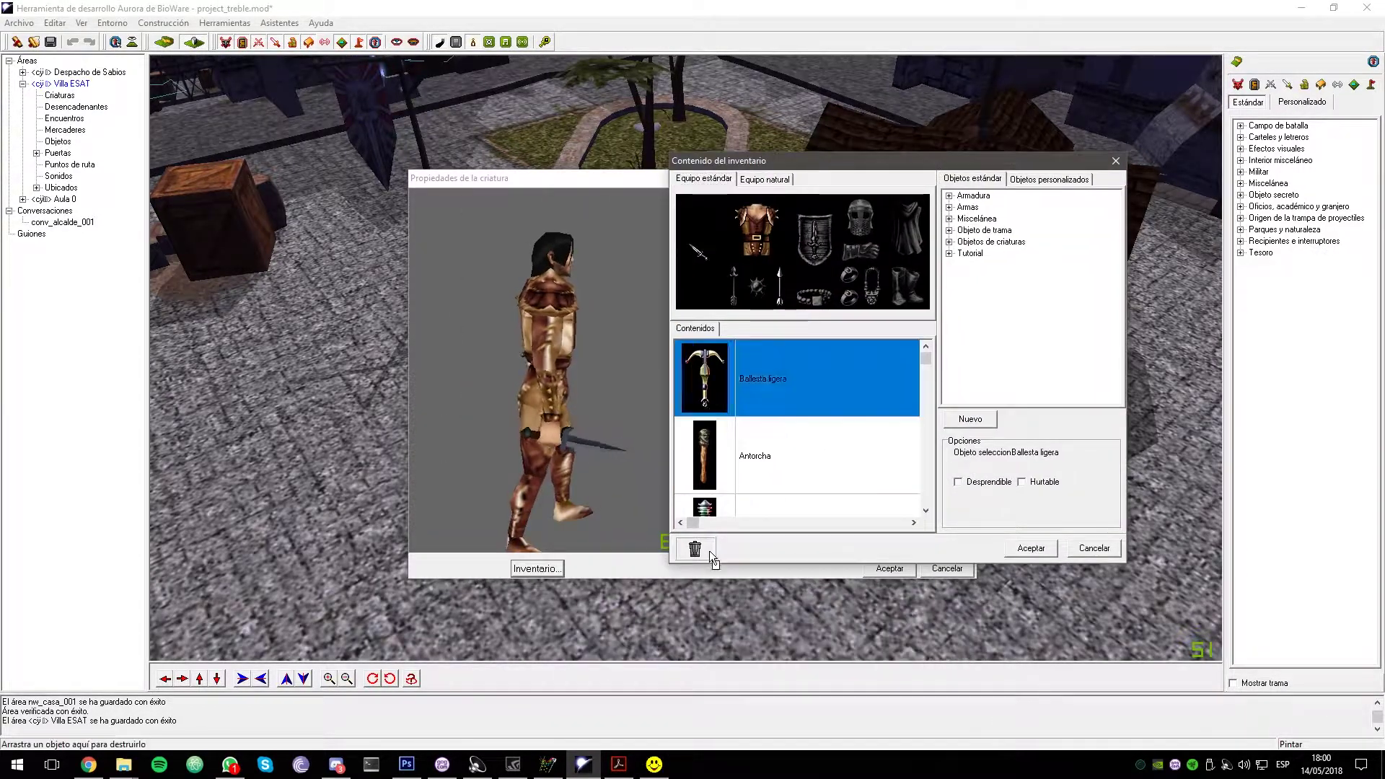
pyautogui.moveTo(710, 552); pyautogui.dragTo(703, 551)
pyautogui.moveTo(704, 377); pyautogui.dragTo(701, 551)
pyautogui.moveTo(704, 411); pyautogui.dragTo(695, 548)
pyautogui.moveTo(704, 386); pyautogui.dragTo(695, 548)
pyautogui.moveTo(704, 356); pyautogui.dragTo(695, 548)
pyautogui.moveTo(698, 251); pyautogui.dragTo(694, 548)
# Equip the creature with an outfit from the Ropas armour category and accept the inventory
pyautogui.click(949, 196)
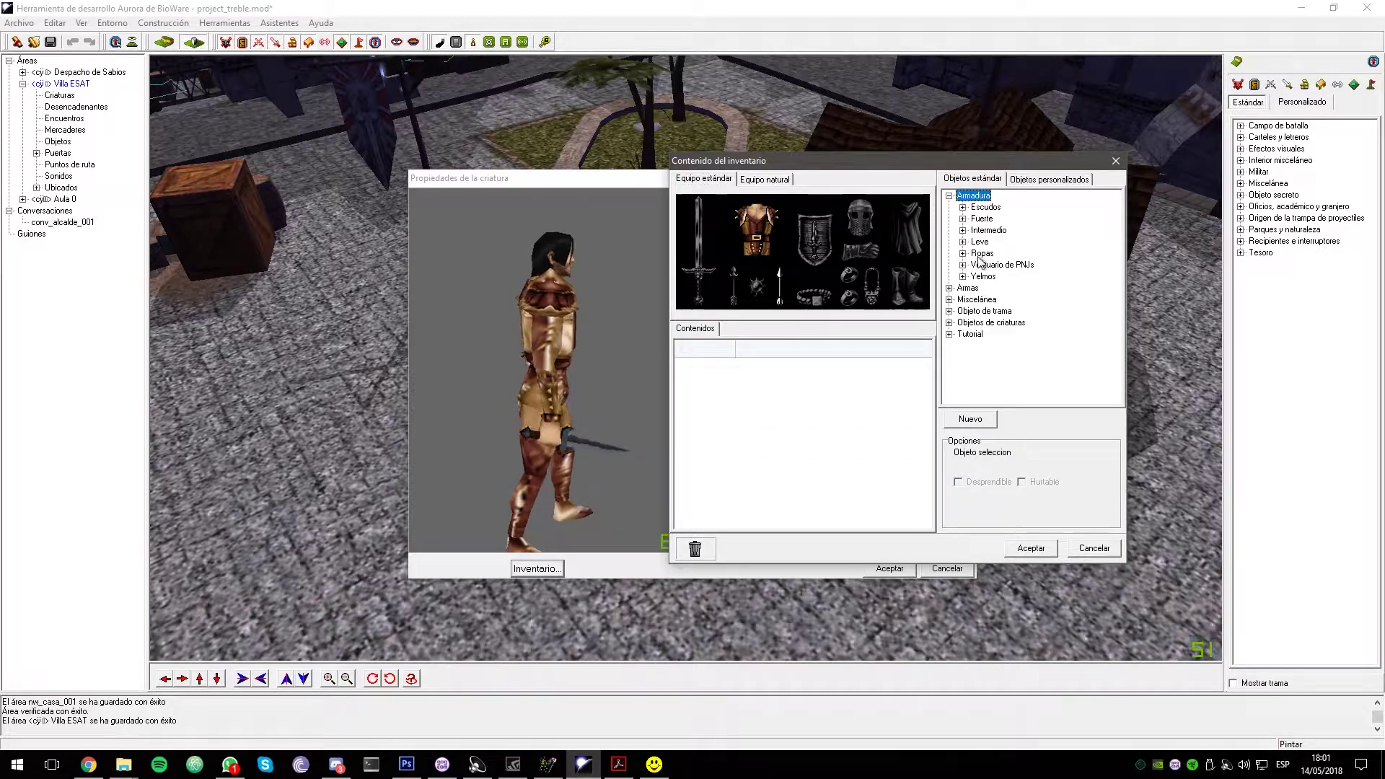
pyautogui.click(962, 253)
pyautogui.moveTo(1009, 276); pyautogui.dragTo(756, 230)
pyautogui.click(1030, 548)
# Set the creature's wings to Angel
pyautogui.moveTo(616, 484); pyautogui.dragTo(577, 476, button='middle')
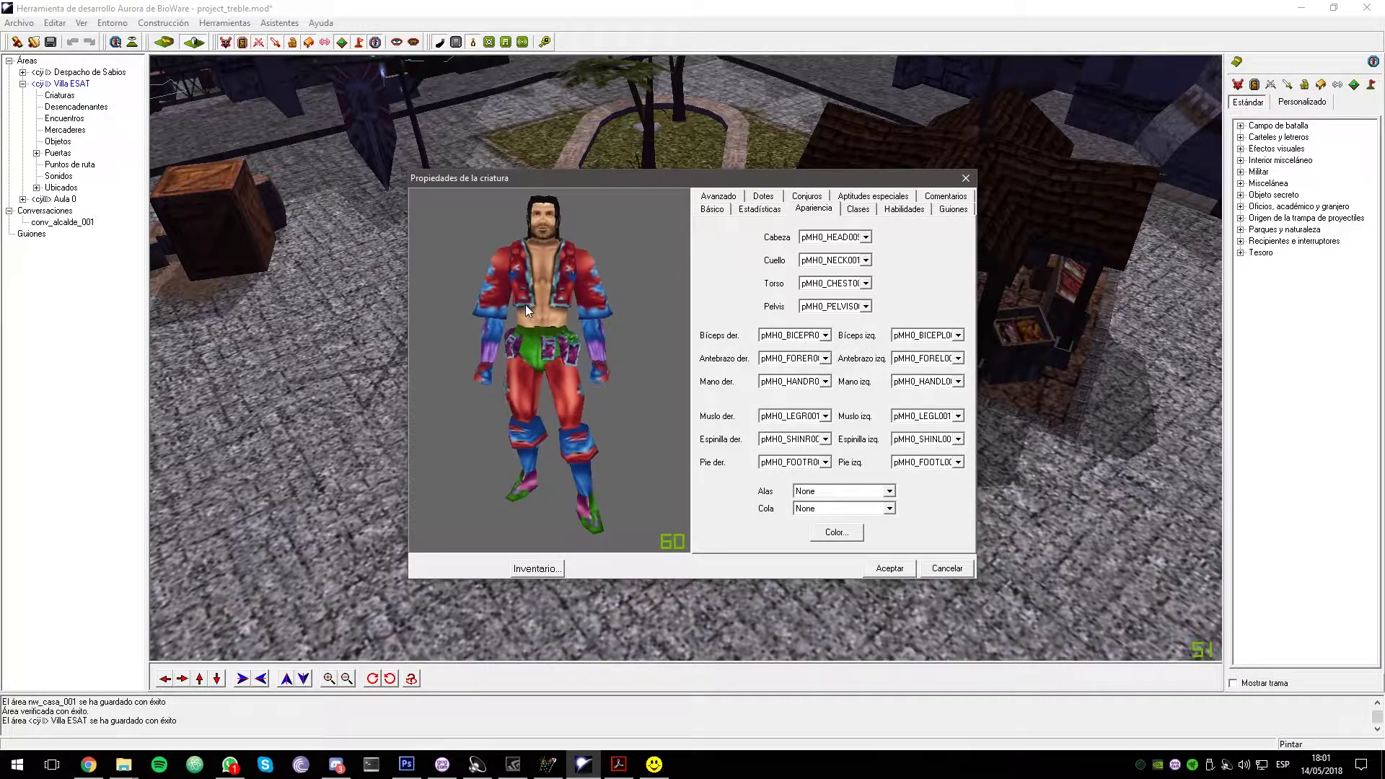
pyautogui.click(854, 490)
pyautogui.scroll(-3, 855, 494)
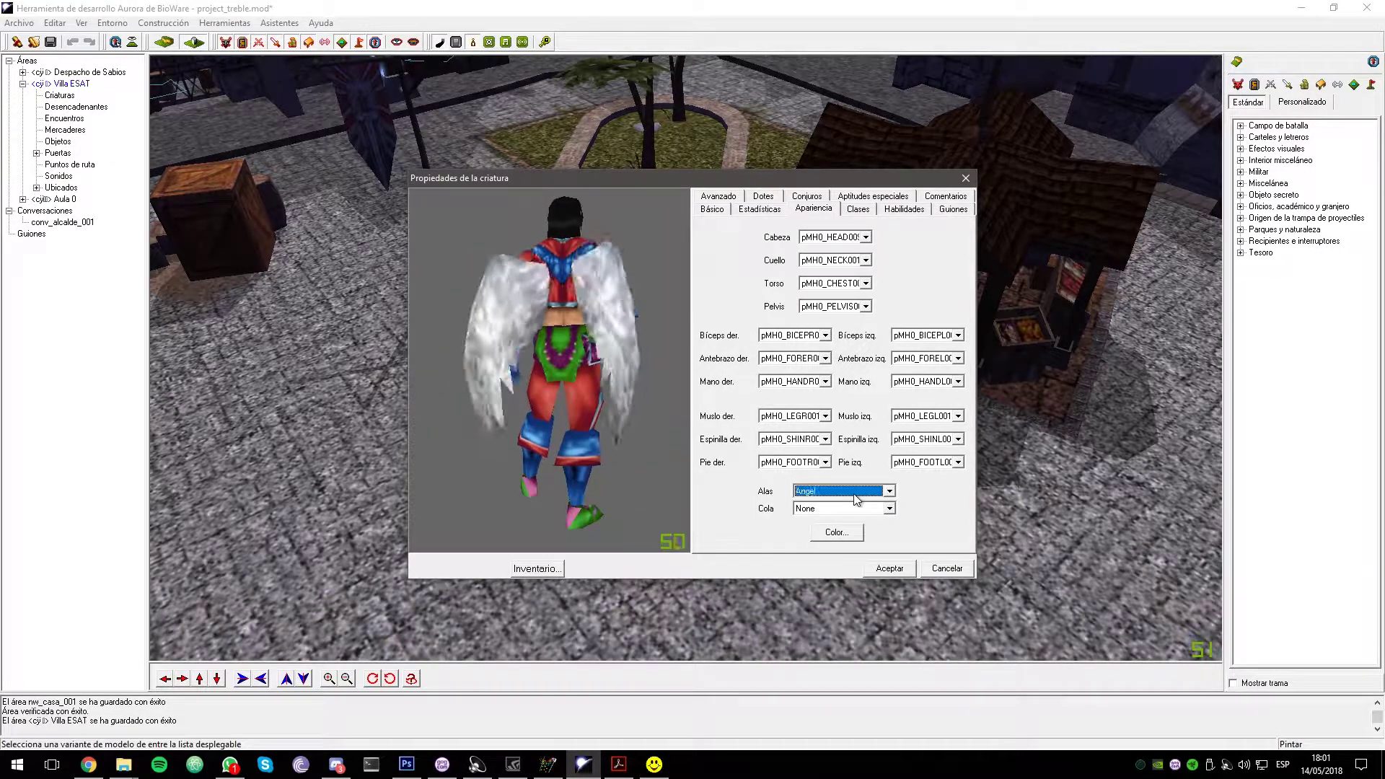
# Change the human creature's wings to Butterfly and try the Lizard tail on the model
pyautogui.moveTo(606, 408)
pyautogui.mouseDown(button='middle')
pyautogui.moveTo(521, 408)
pyautogui.moveTo(606, 408)
pyautogui.mouseUp(button='middle')
pyautogui.click(834, 495)
pyautogui.click(826, 495)
pyautogui.scroll(-1, 827, 494)
pyautogui.scroll(1, 826, 495)
pyautogui.moveTo(522, 476); pyautogui.dragTo(594, 476, button='middle')
pyautogui.click(829, 509)
pyautogui.click(829, 529)
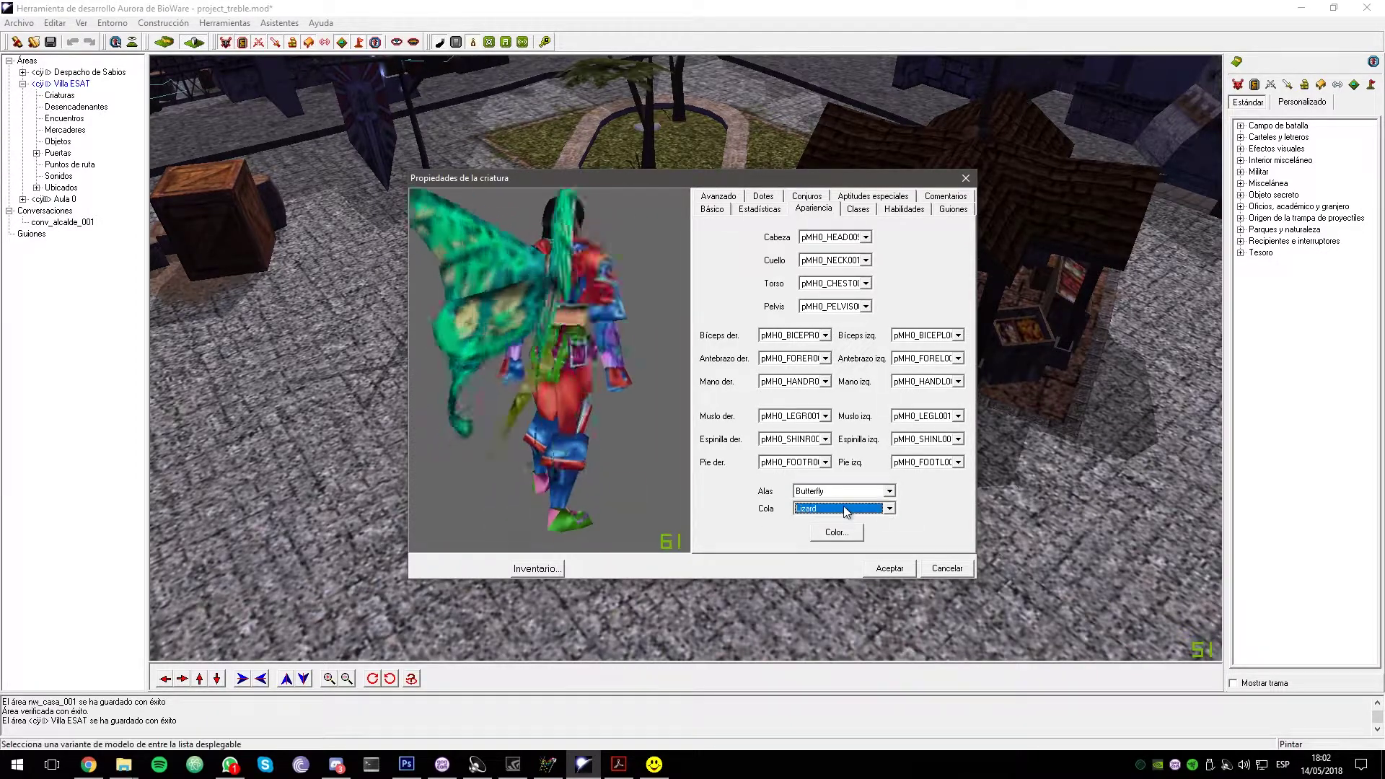
pyautogui.scroll(-1, 842, 507)
pyautogui.scroll(2, 842, 506)
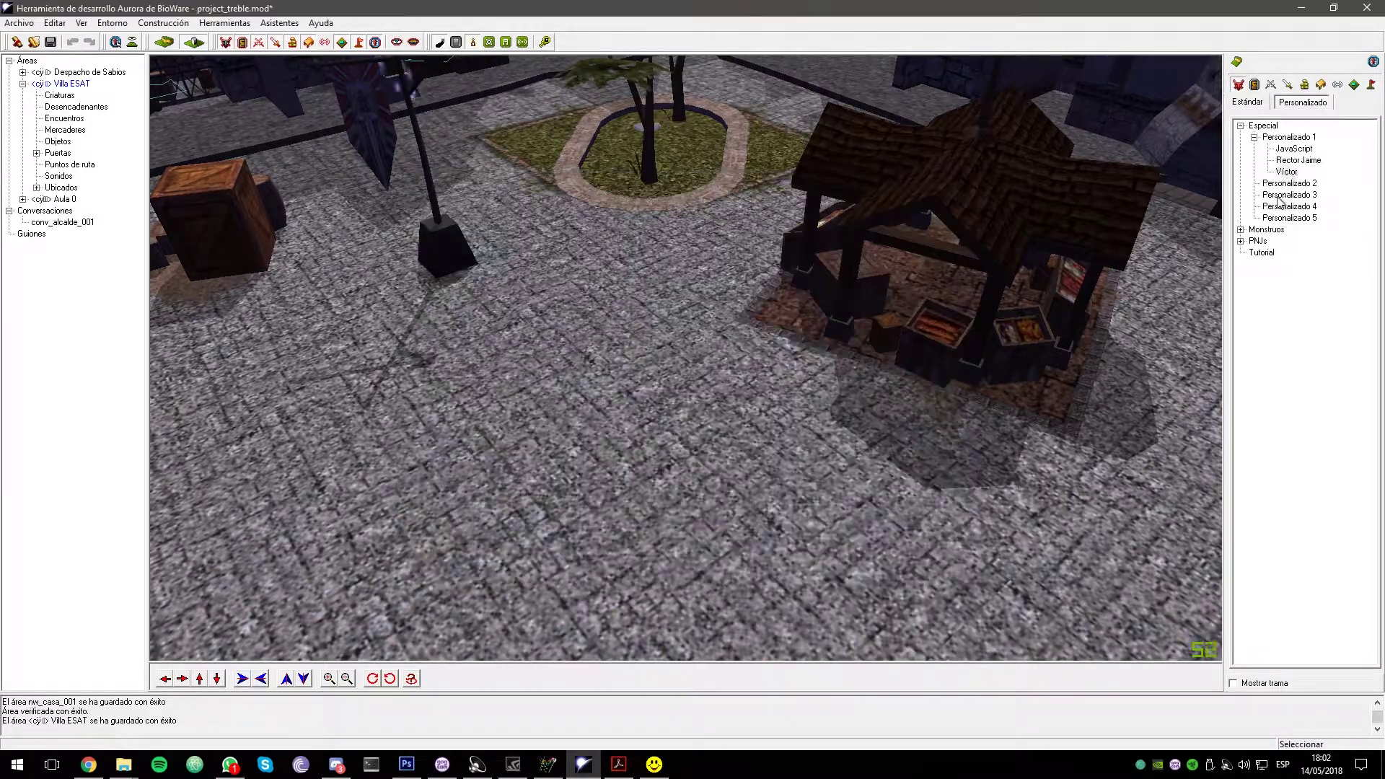
# Edit the custom human creature and try adding the Varita de Nube apestosa wand to its inventory
pyautogui.rightClick(1286, 171)
pyautogui.click(1286, 168)
pyautogui.rightClick(1285, 169)
pyautogui.click(1288, 178)
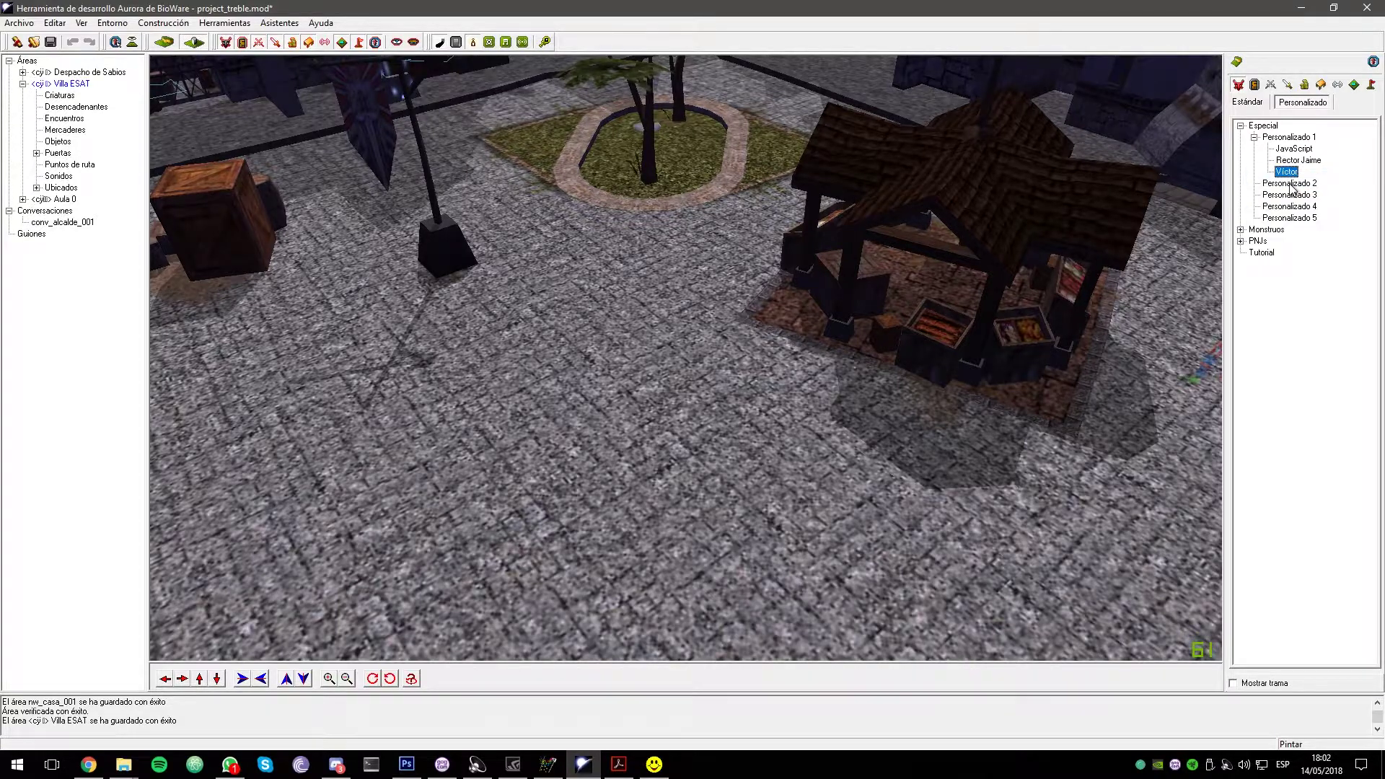
pyautogui.click(547, 569)
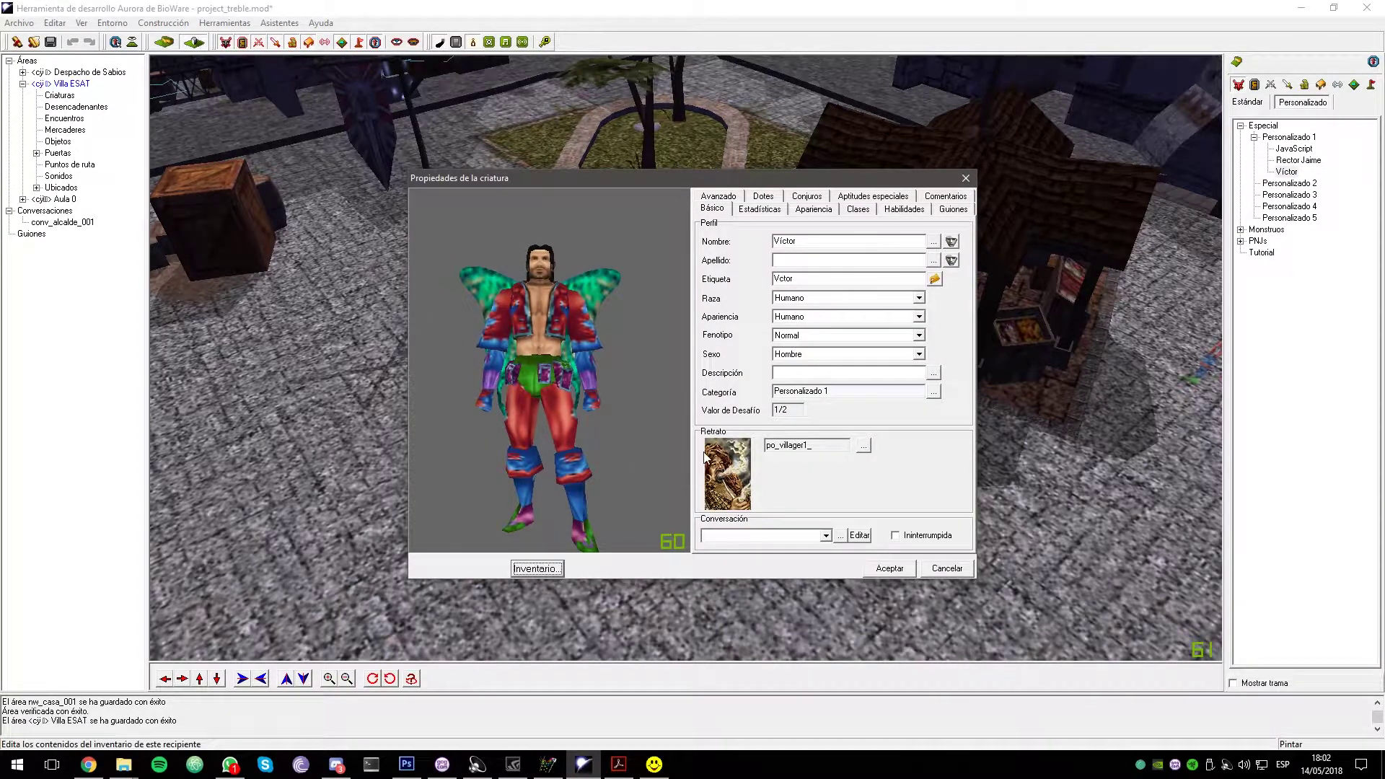
pyautogui.click(742, 224)
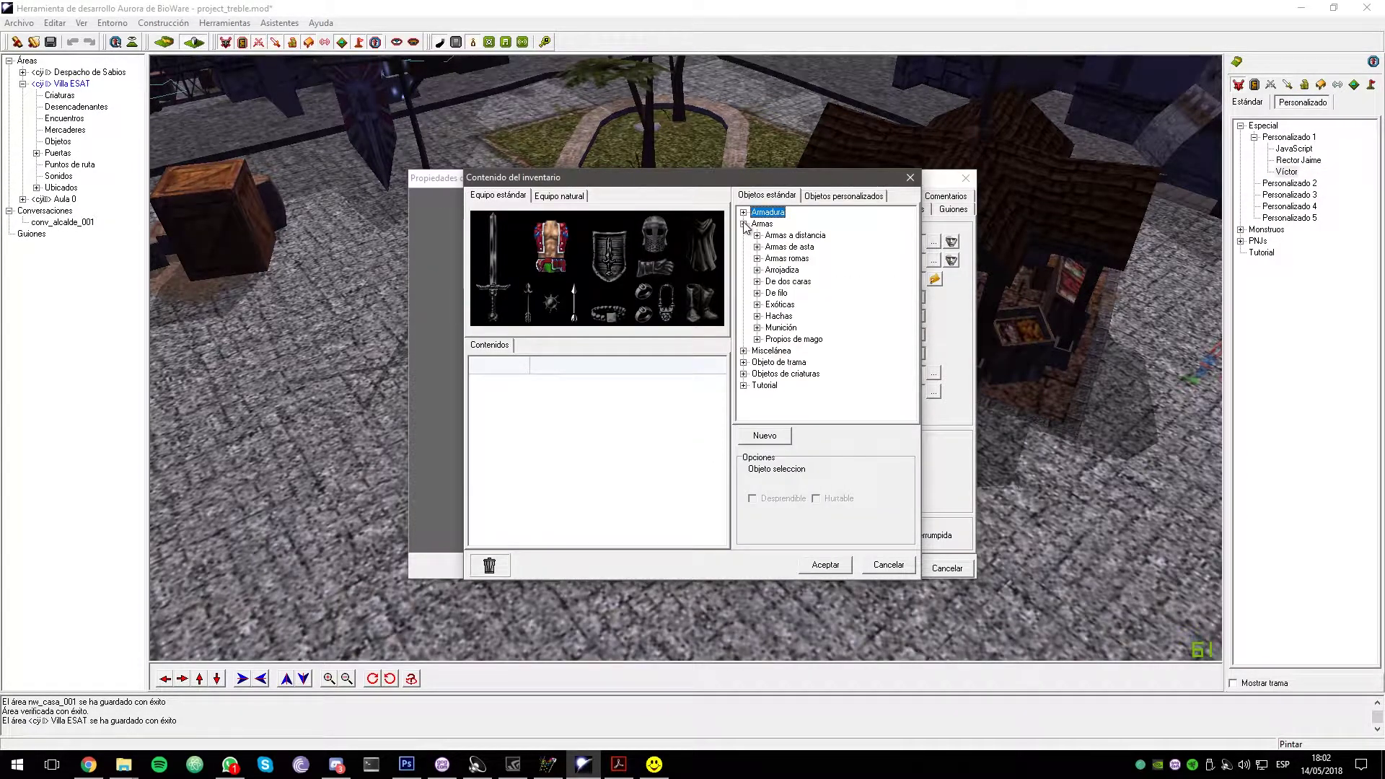
pyautogui.click(770, 373)
pyautogui.click(815, 361)
pyautogui.moveTo(829, 374); pyautogui.dragTo(597, 391)
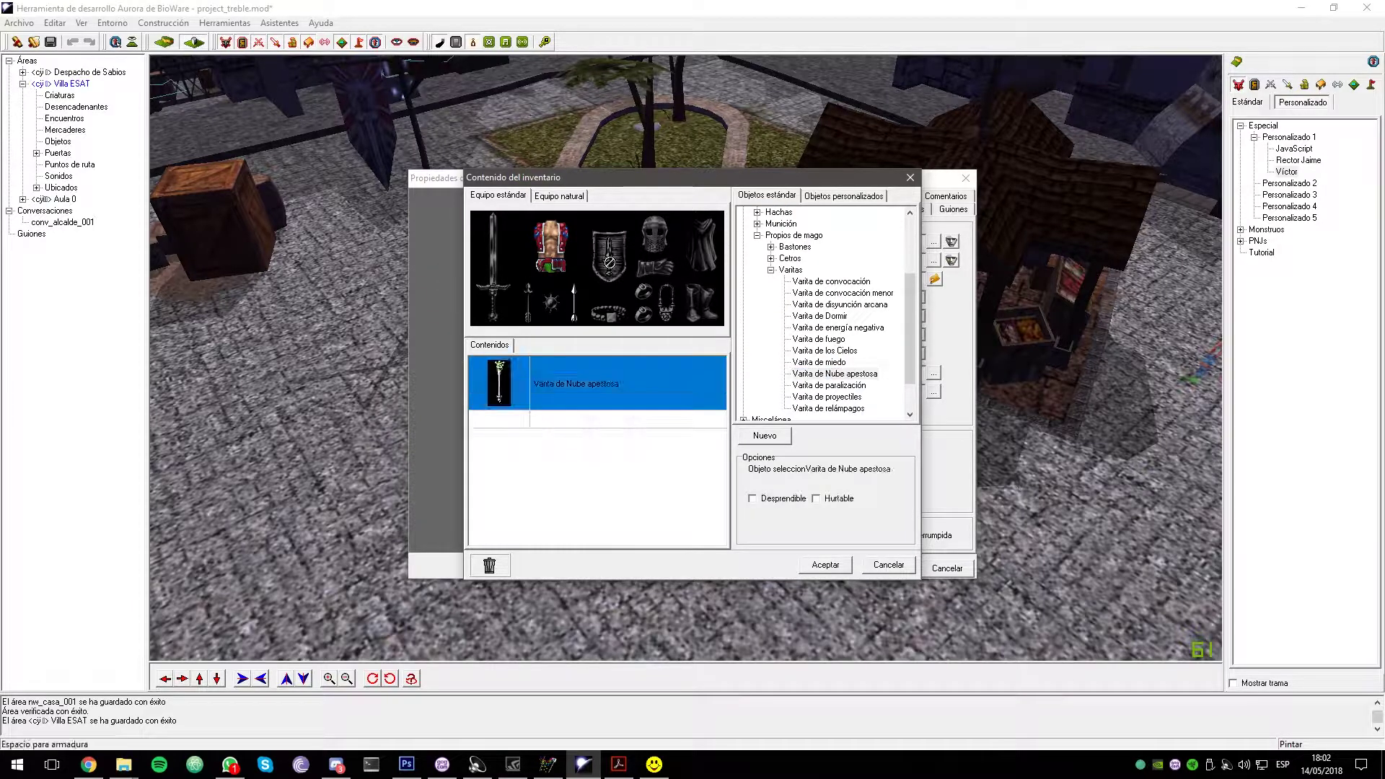
pyautogui.press('Delete')
# Try adding a sceptre to the creature's inventory, remove it, and accept the inventory and creature properties
pyautogui.click(770, 269)
pyautogui.click(770, 350)
pyautogui.moveTo(840, 353); pyautogui.dragTo(597, 392)
pyautogui.press('Delete')
pyautogui.click(770, 316)
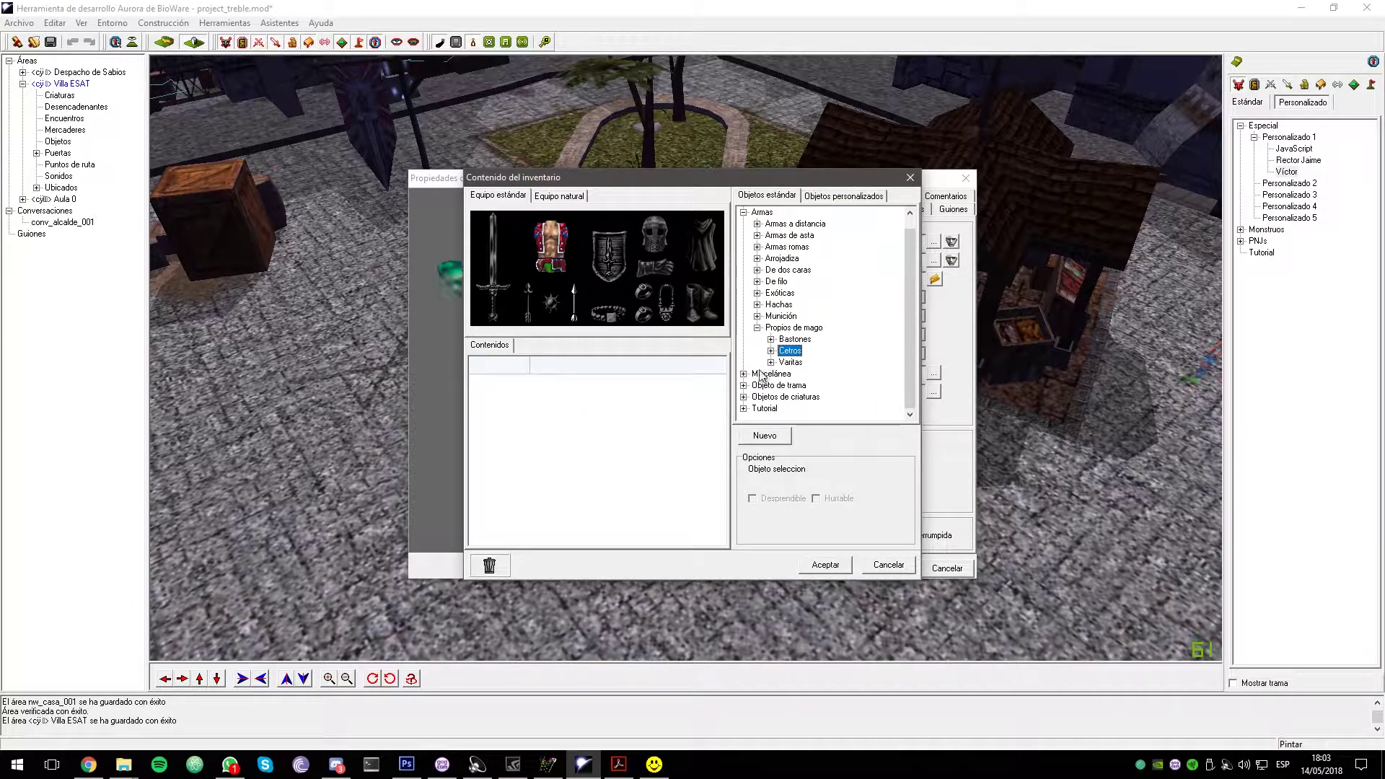
pyautogui.click(825, 564)
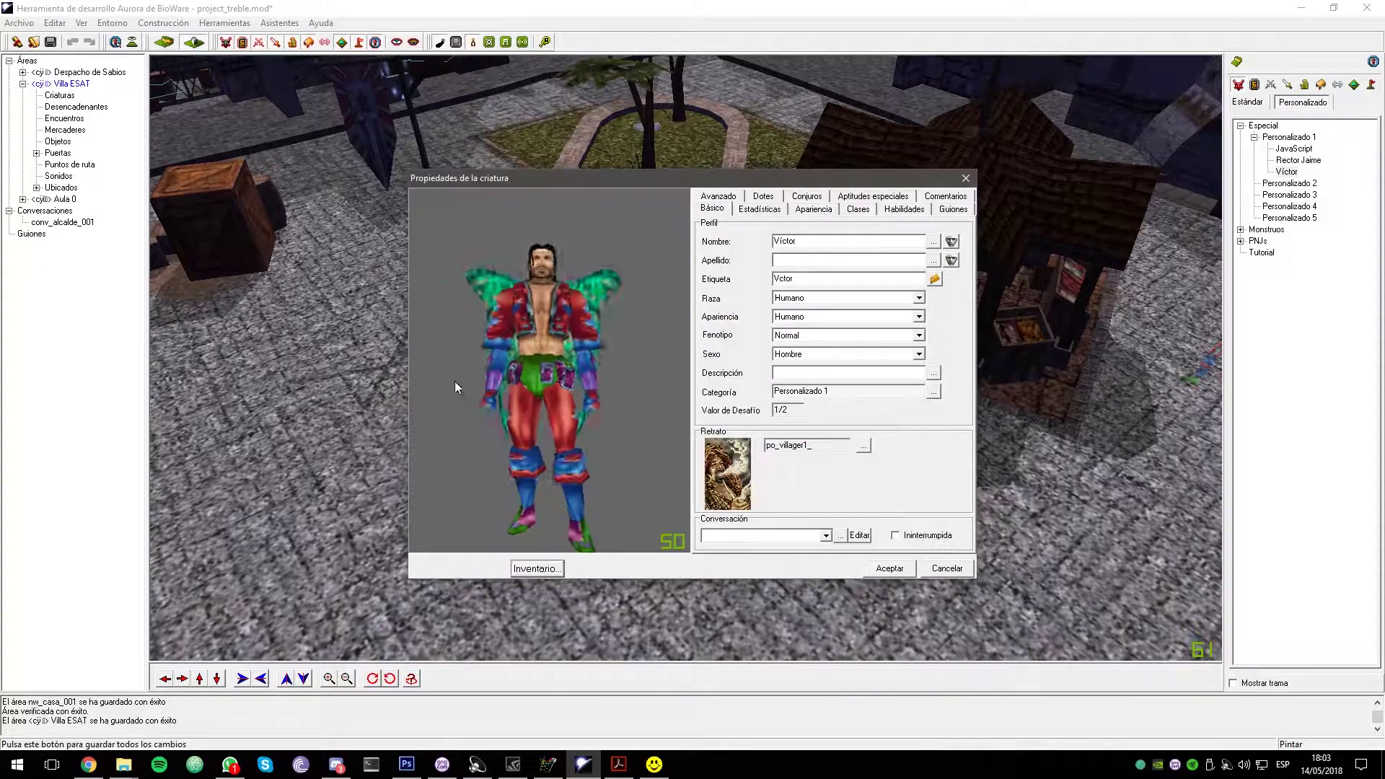
pyautogui.click(887, 566)
# Place the winged human creature in Villa ESAT beside the wooden market stall
pyautogui.scroll(3, 837, 292)
pyautogui.click(837, 292)
pyautogui.rightClick(837, 292)
pyautogui.keyDown('ctrl'); pyautogui.moveTo(837, 292); pyautogui.dragTo(624, 448); pyautogui.keyUp('ctrl')
pyautogui.scroll(3, 624, 448)
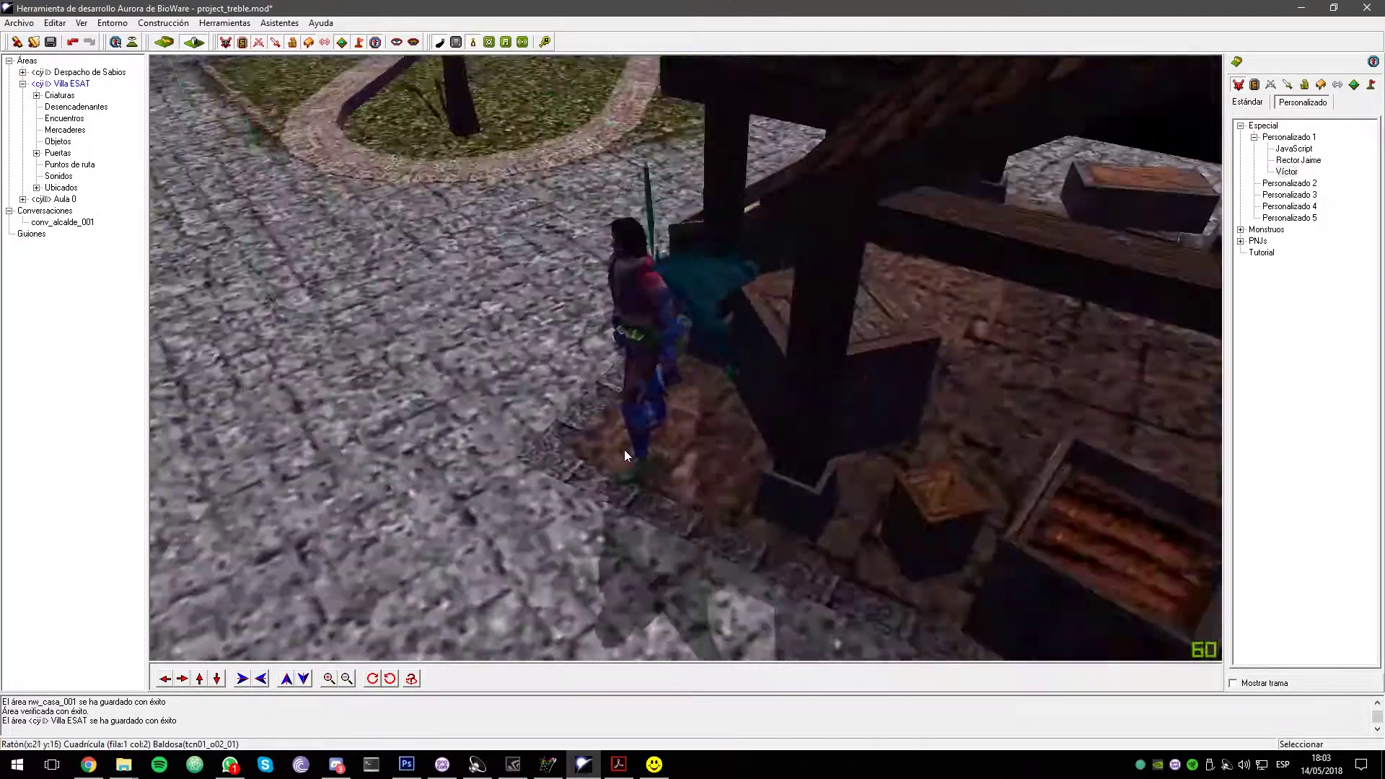
pyautogui.scroll(-7, 684, 438)
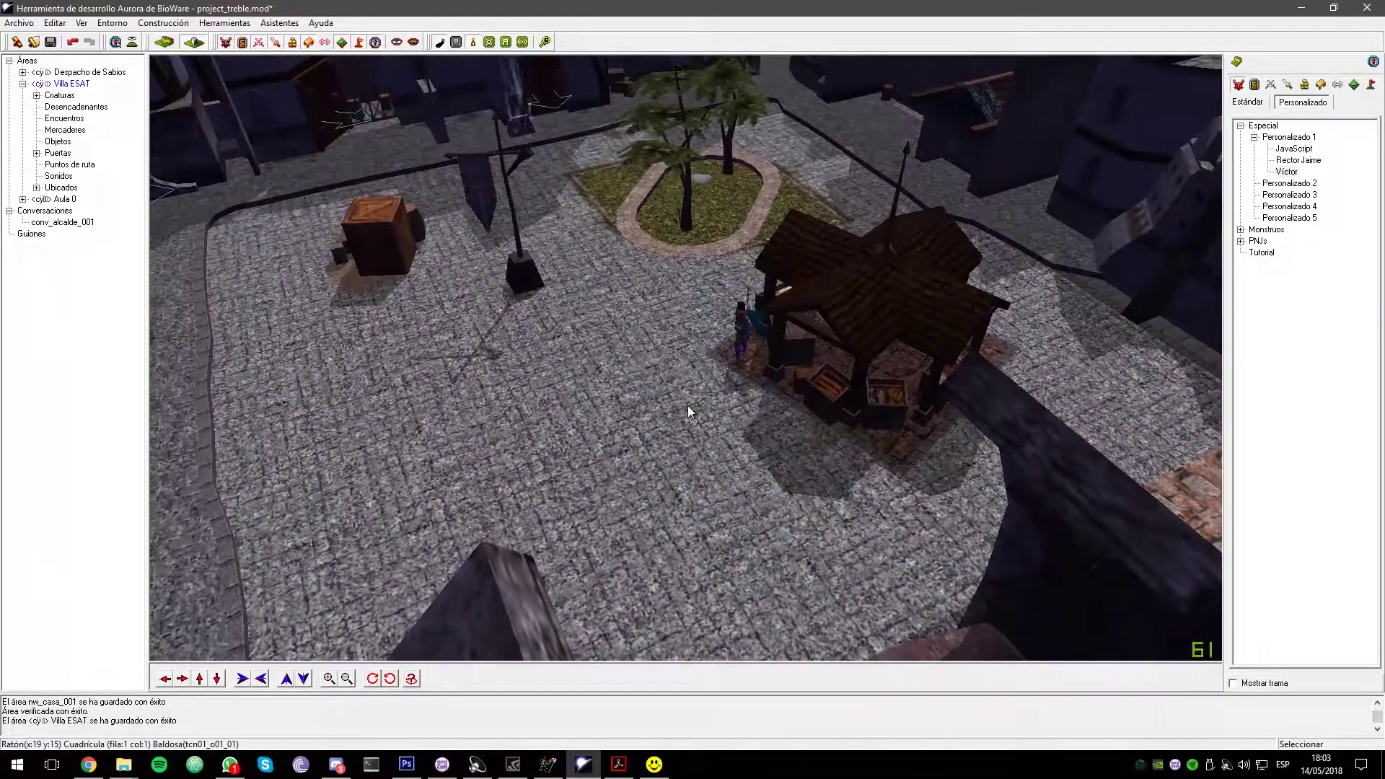
# Create the winged creature's first three route waypoints, numbered 01 to 03, in the open plaza
pyautogui.rightClick(737, 315)
pyautogui.click(775, 322)
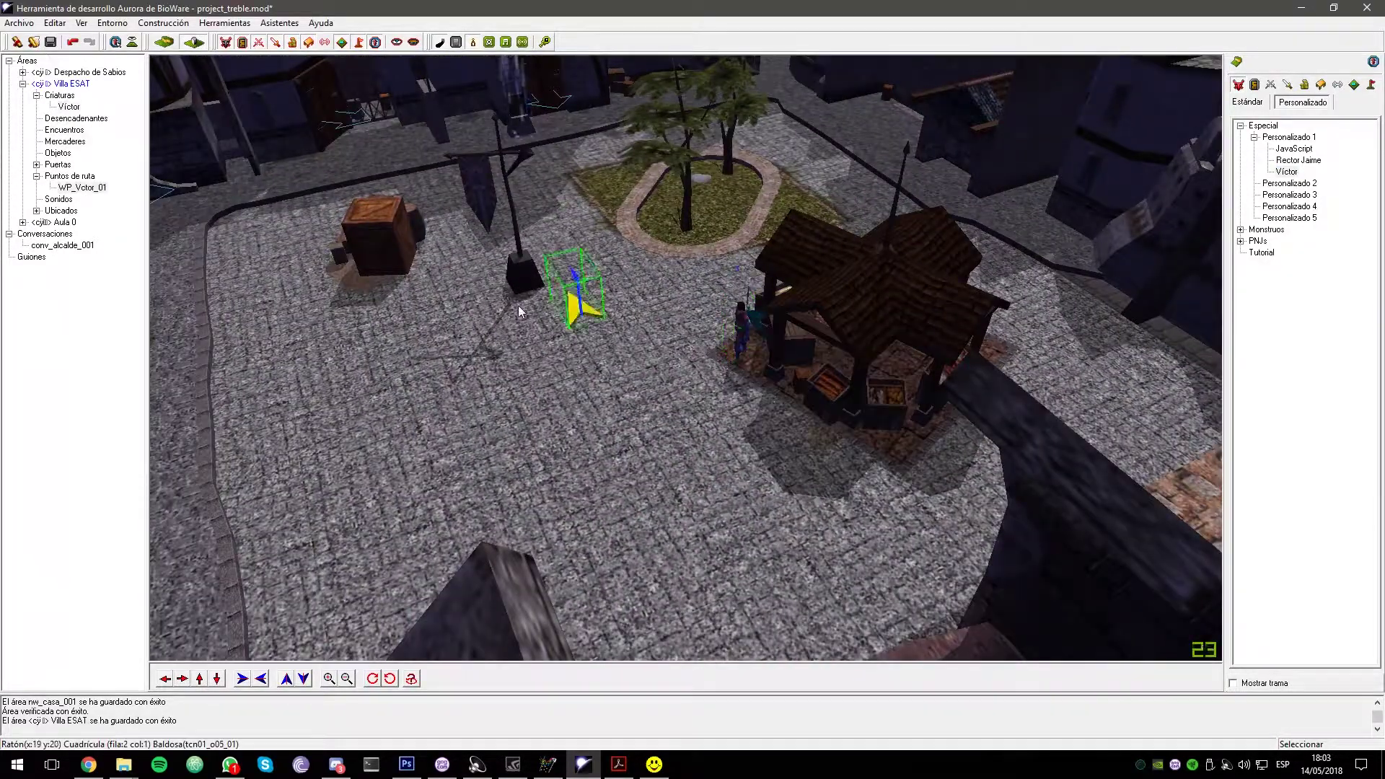
pyautogui.click(336, 462)
pyautogui.click(731, 315)
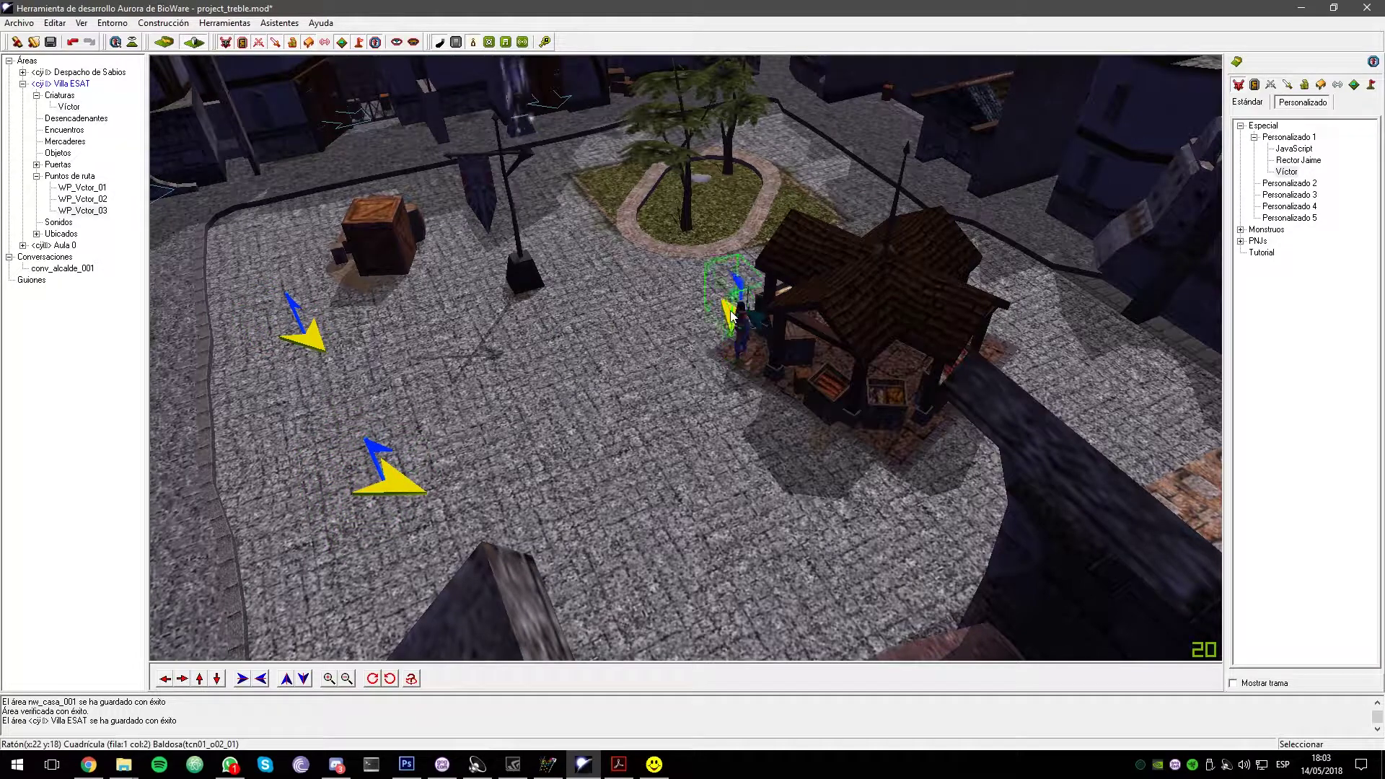
# Add route waypoints 04 and 05 for the winged creature, extending its path around the market stall
pyautogui.rightClick(740, 333)
pyautogui.click(775, 341)
pyautogui.moveTo(737, 324); pyautogui.dragTo(1165, 360)
pyautogui.rightClick(747, 361)
pyautogui.click(779, 370)
pyautogui.moveTo(779, 371); pyautogui.dragTo(851, 328, button='middle')
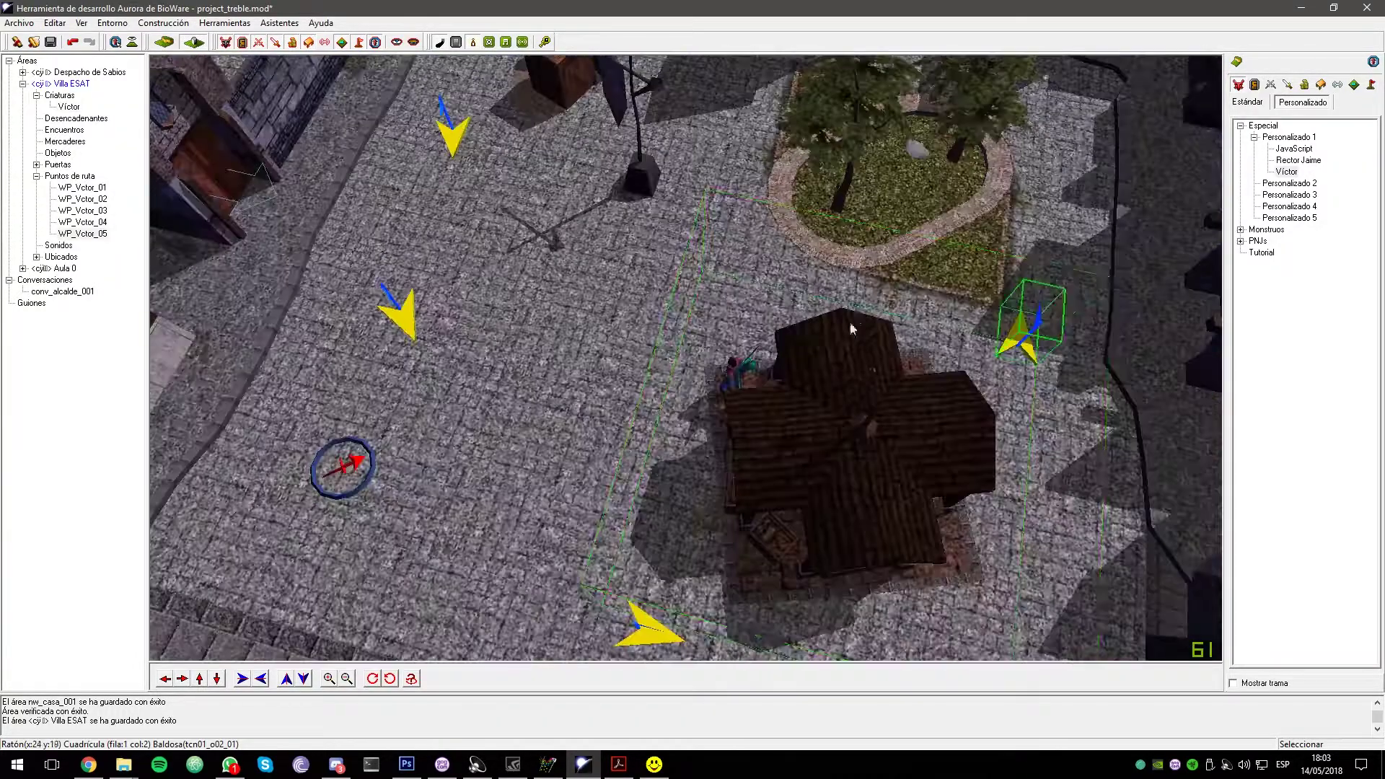
# Add route waypoints 06 and 07 for the winged creature near the banner post
pyautogui.scroll(-3, 851, 327)
pyautogui.moveTo(918, 360); pyautogui.dragTo(855, 379, button='middle')
pyautogui.scroll(3, 855, 379)
pyautogui.rightClick(742, 336)
pyautogui.click(780, 380)
pyautogui.moveTo(737, 328); pyautogui.dragTo(498, 305)
pyautogui.rightClick(738, 328)
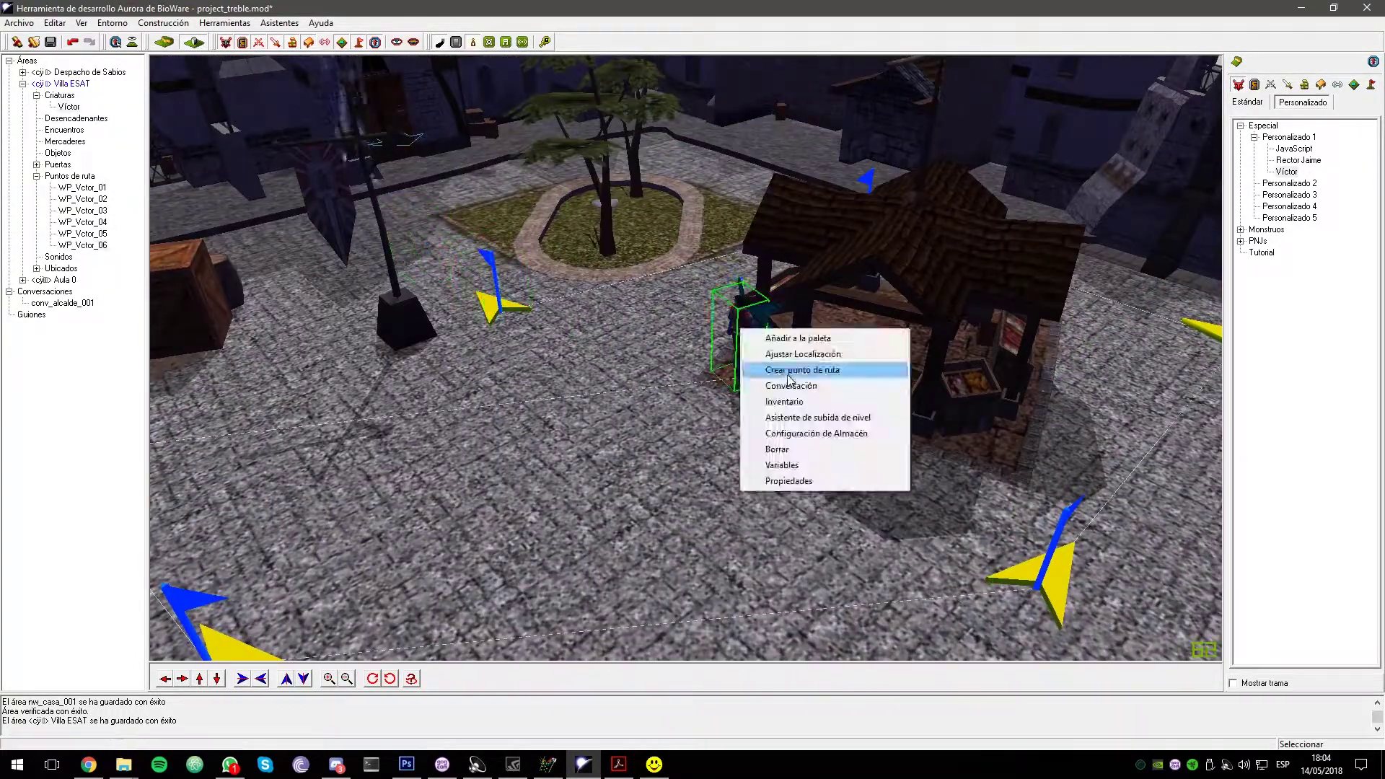
pyautogui.click(783, 371)
pyautogui.moveTo(736, 328); pyautogui.dragTo(345, 283)
# Add route waypoint 08 for the winged creature beside the wooden crates and save the module
pyautogui.moveTo(356, 344); pyautogui.dragTo(563, 310, button='middle')
pyautogui.rightClick(942, 284)
pyautogui.click(987, 326)
pyautogui.moveTo(936, 306); pyautogui.dragTo(487, 314)
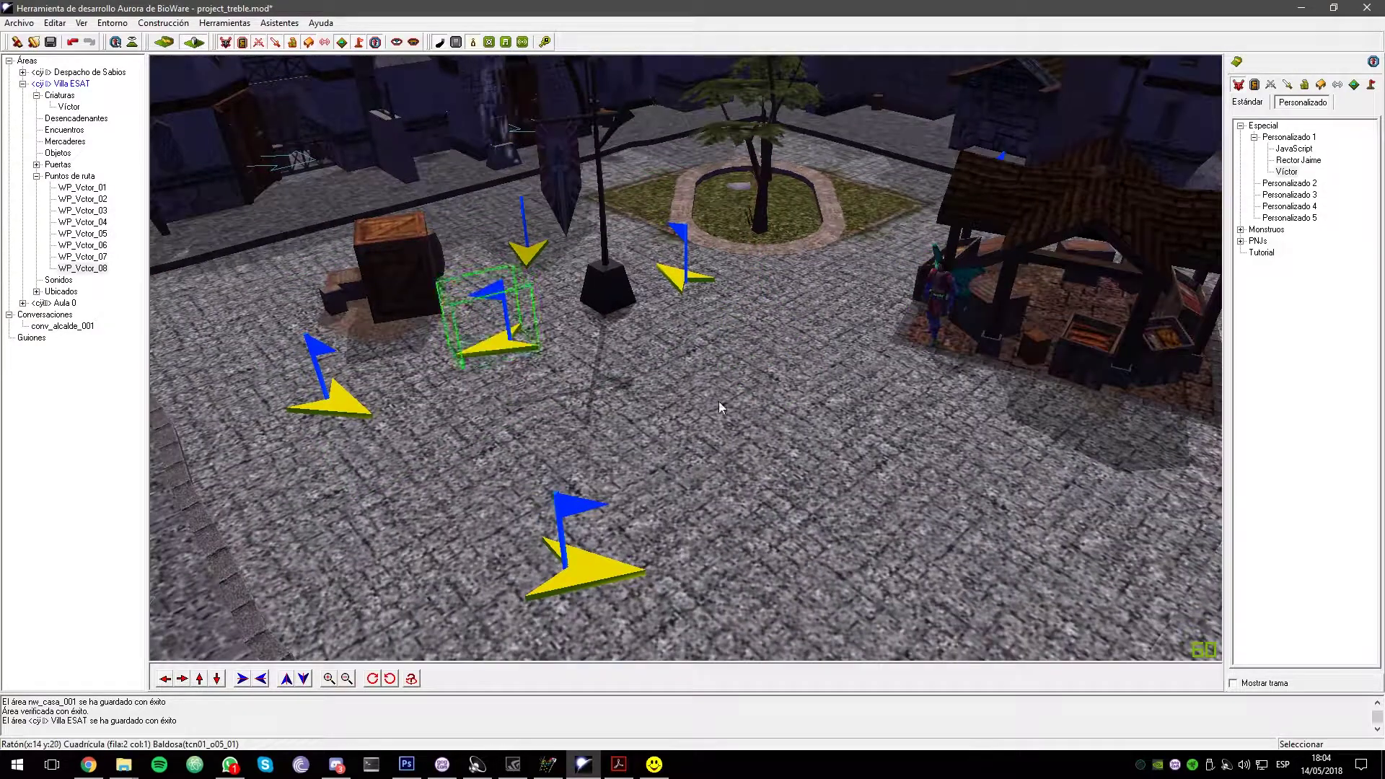
pyautogui.scroll(-5, 472, 232)
pyautogui.moveTo(850, 330); pyautogui.dragTo(630, 384, button='middle')
pyautogui.hotkey('ctrl', 's')
pyautogui.scroll(3, 472, 230)
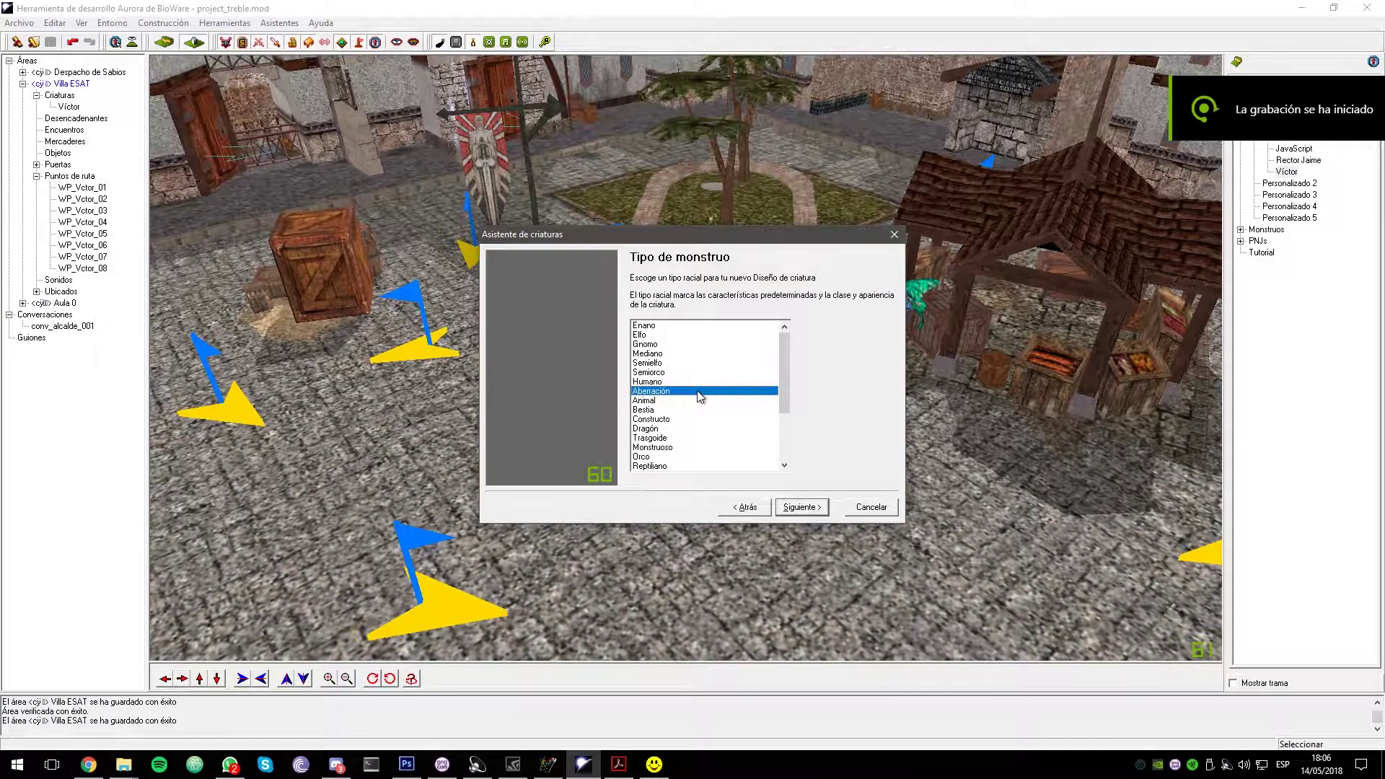
# Choose the Humano racial type for the new creature and complete its class and level settings
pyautogui.click(667, 382)
pyautogui.moveTo(784, 397); pyautogui.dragTo(784, 408)
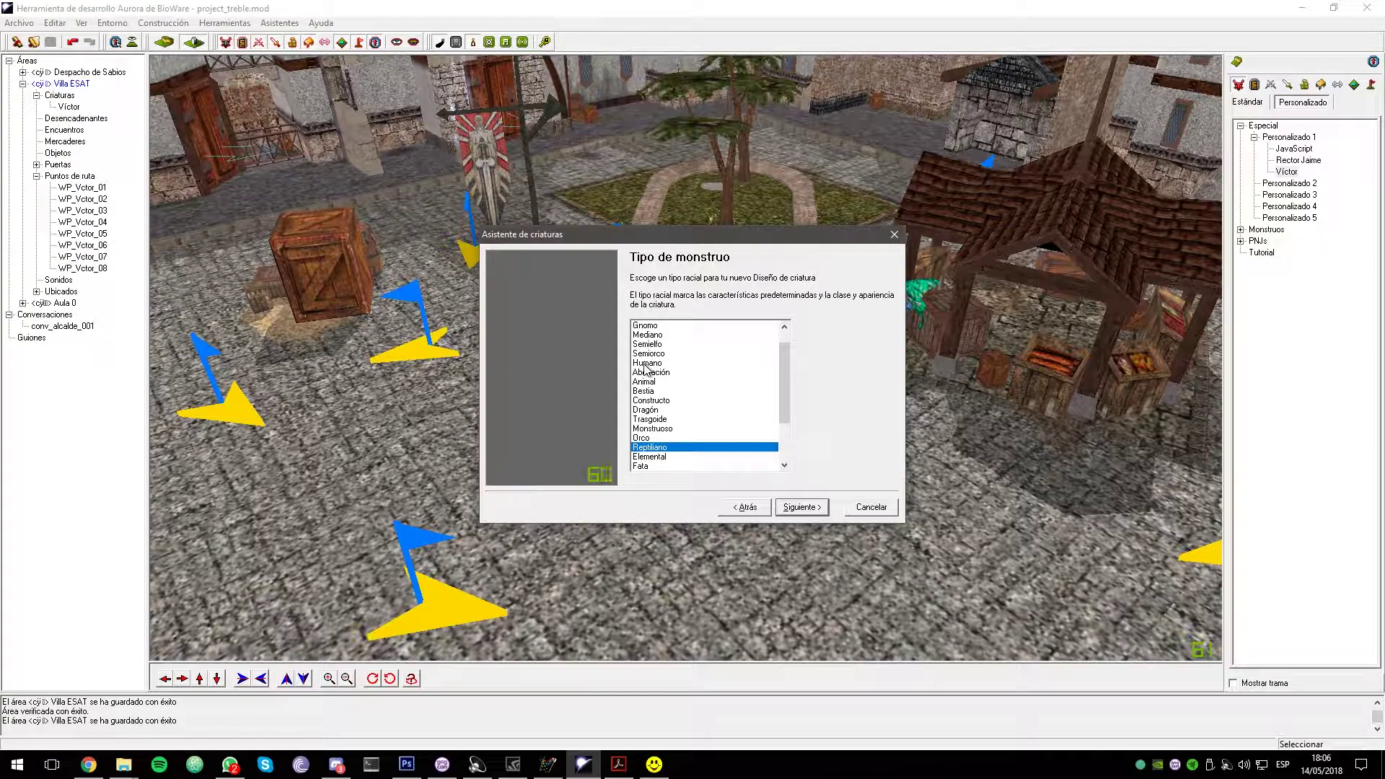
pyautogui.doubleClick(645, 363)
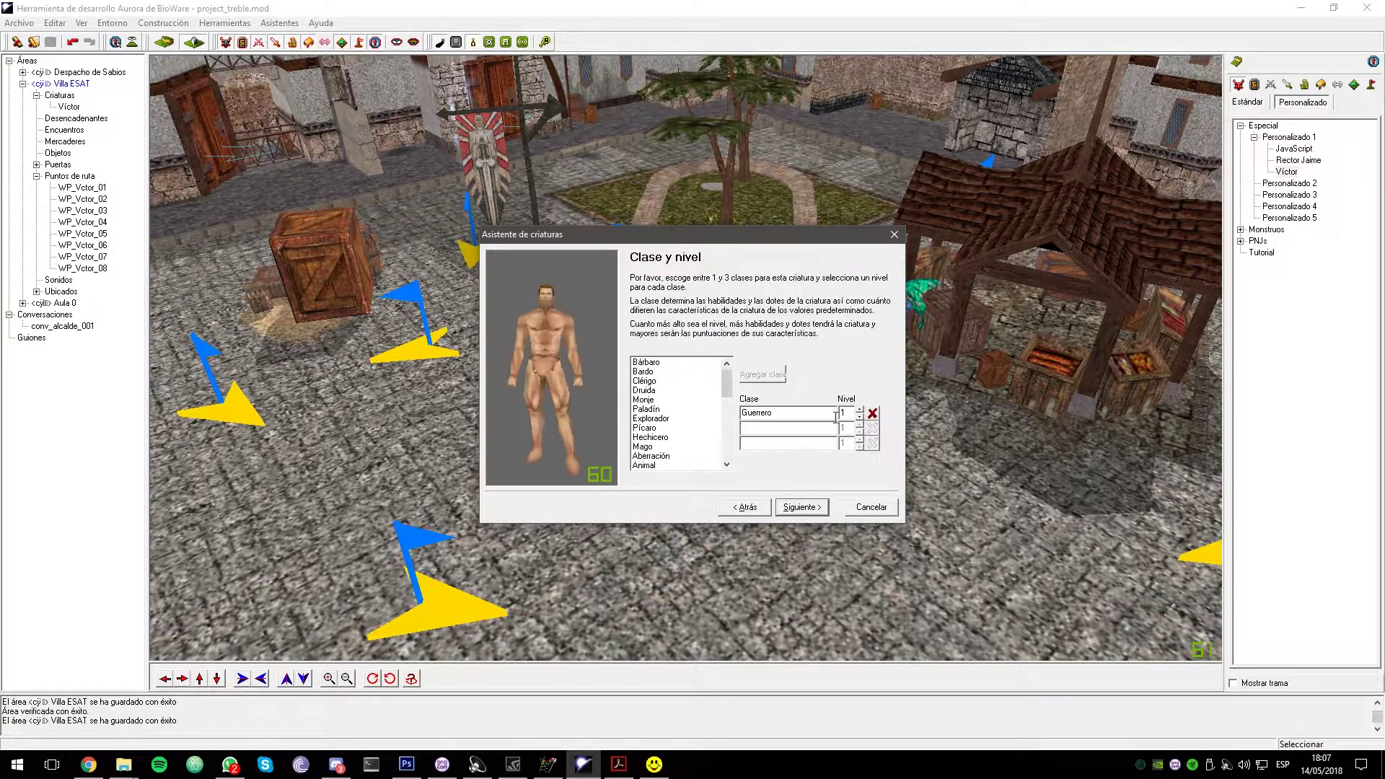
pyautogui.click(799, 507)
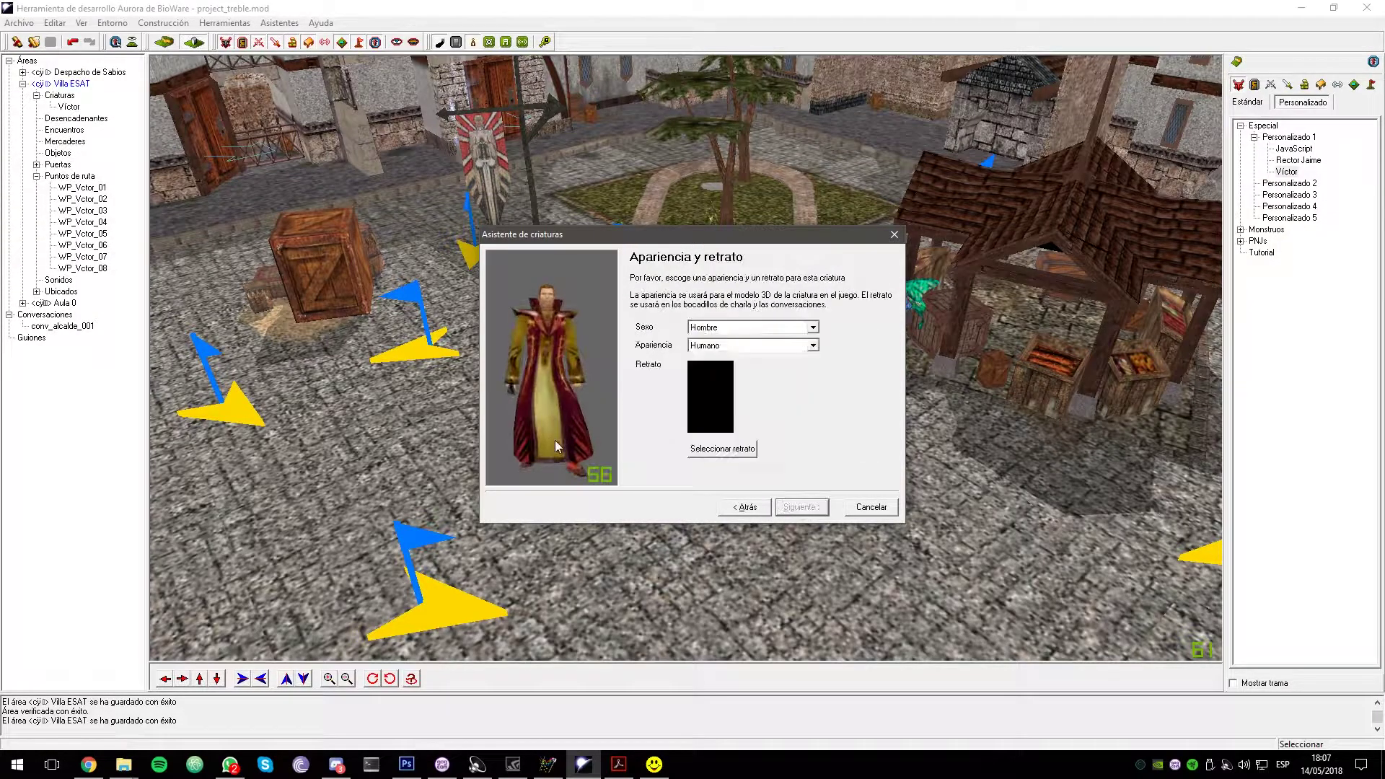
# Browse the human male portraits and assign hu_m_02_ to the new creature
pyautogui.click(548, 454)
pyautogui.press('Down')
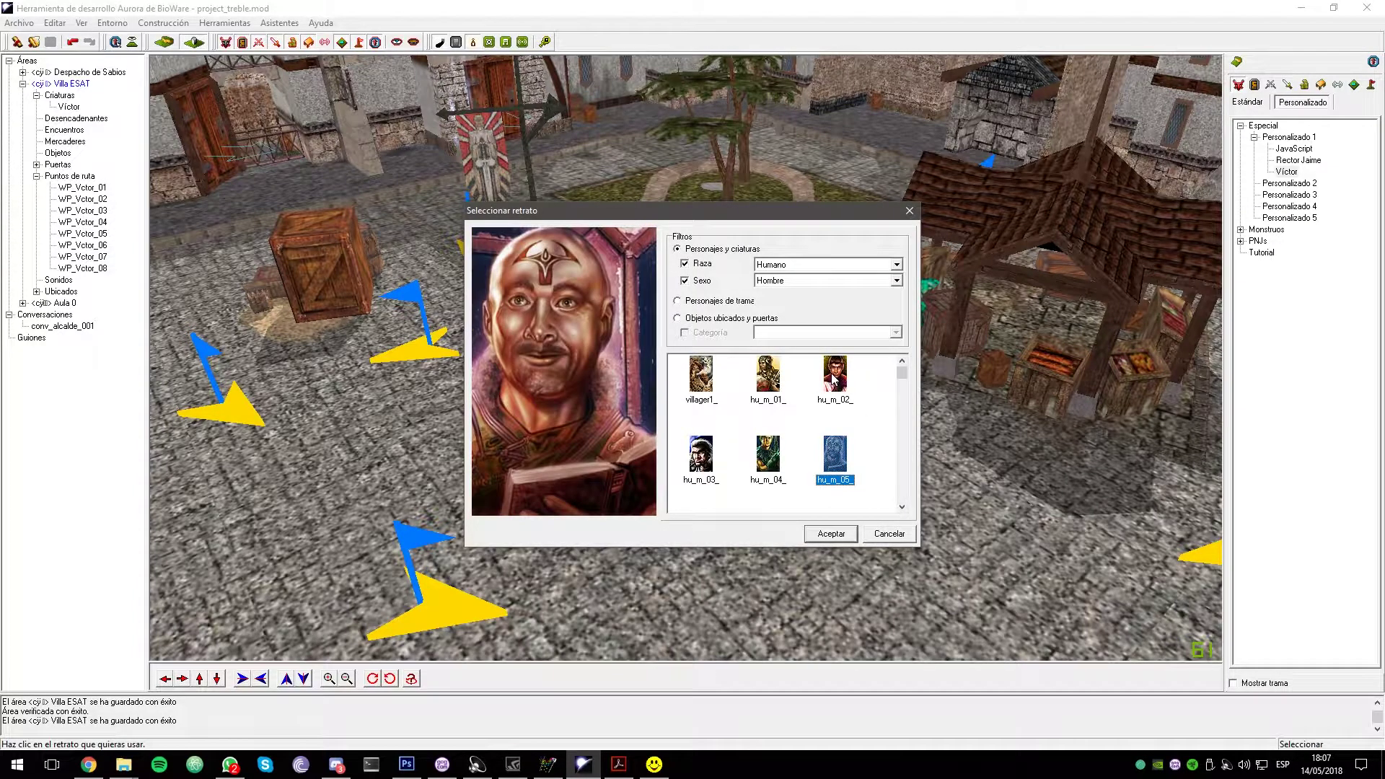
pyautogui.scroll(-6, 868, 433)
pyautogui.click(767, 378)
pyautogui.click(767, 458)
pyautogui.scroll(6, 866, 447)
pyautogui.click(835, 378)
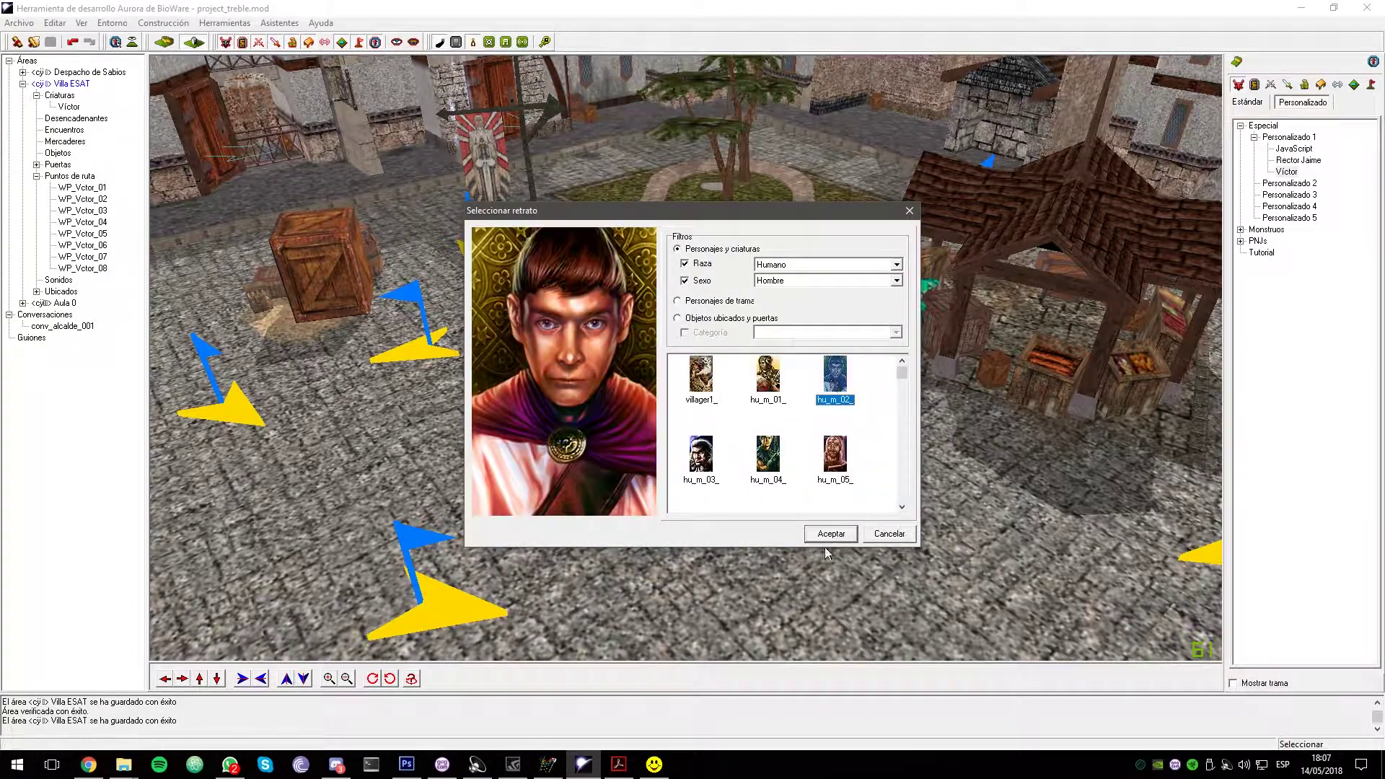
pyautogui.click(838, 539)
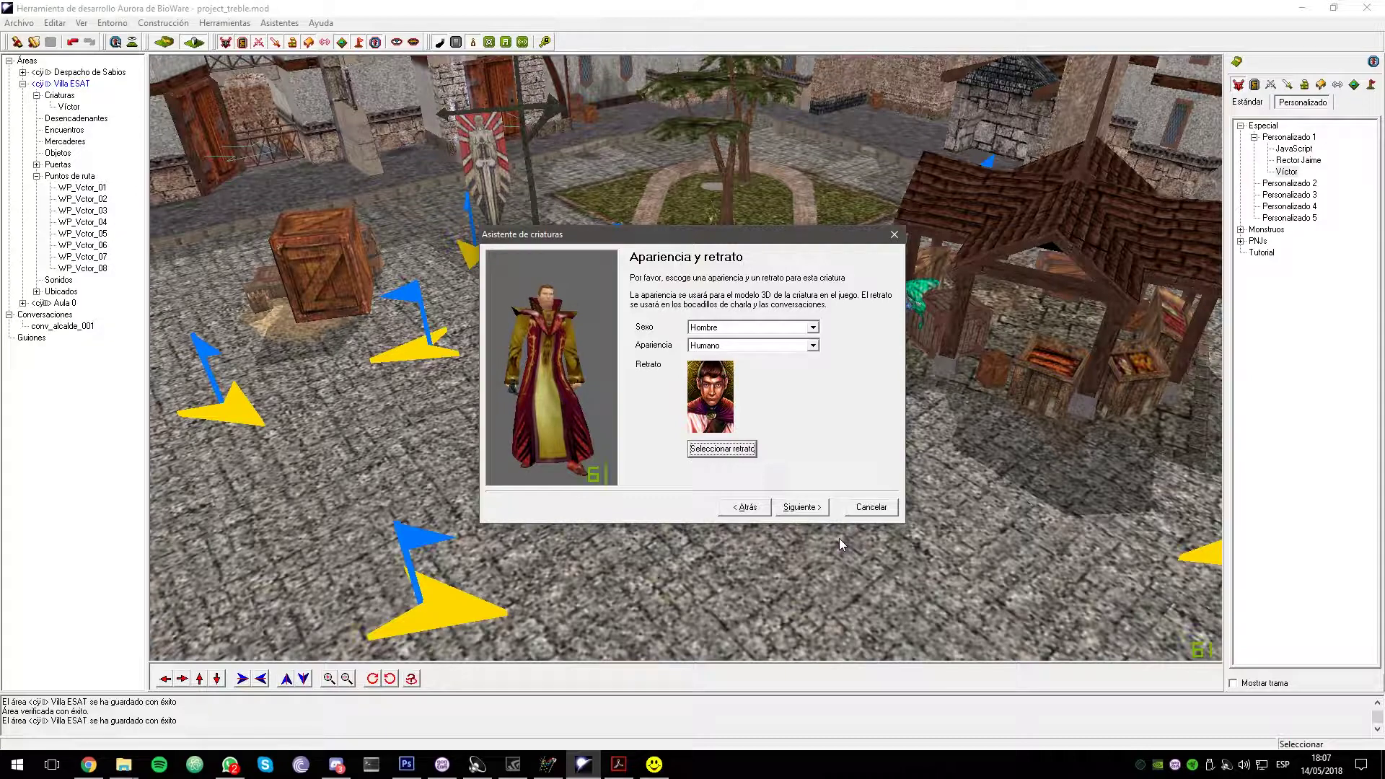
# Enter the new creature's name, assign it to the Personalizado 1 palette category, and finish the creature wizard
pyautogui.click(822, 504)
pyautogui.doubleClick(707, 366)
pyautogui.click(801, 507)
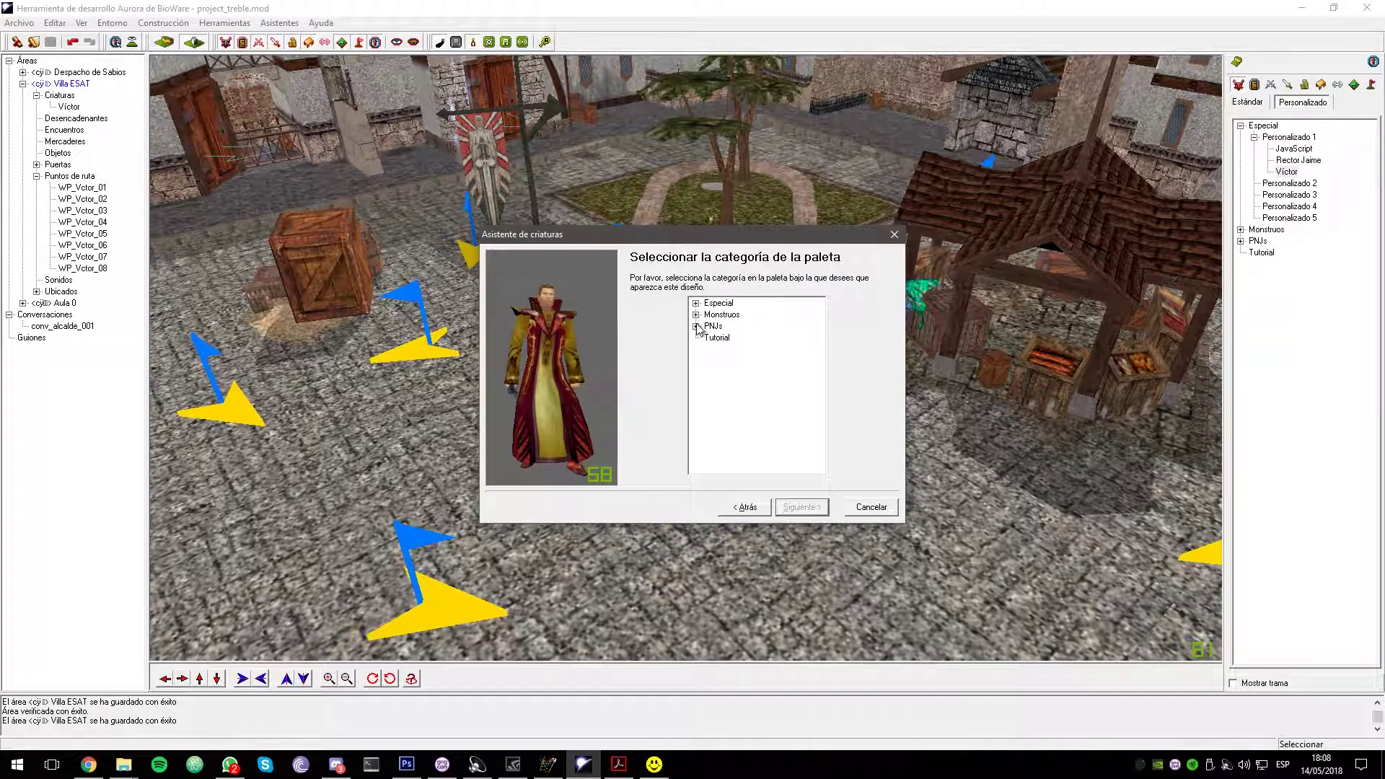
pyautogui.click(801, 506)
pyautogui.click(801, 506)
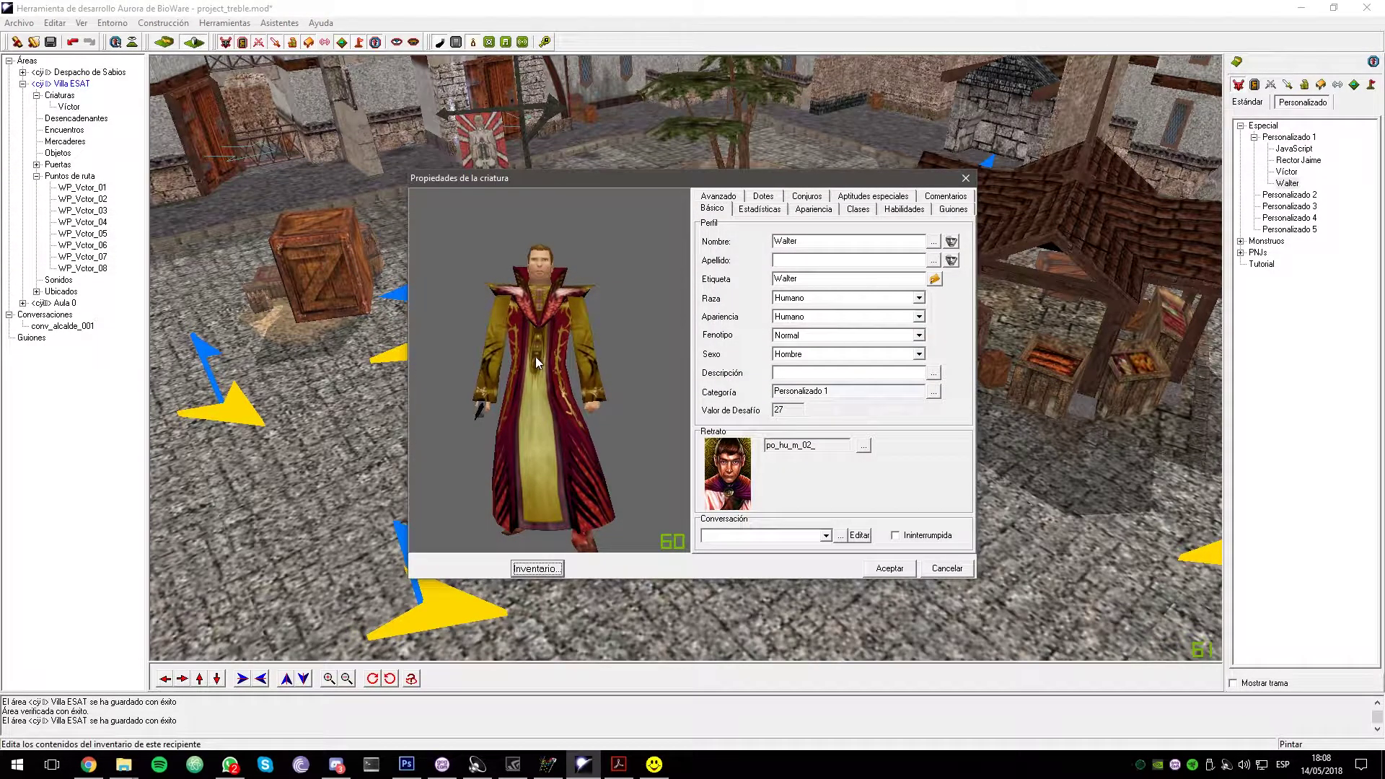
# Replace the new creature's equipped robe with the Túnica de maestro de la lividez
pyautogui.click(537, 568)
pyautogui.click(560, 272)
pyautogui.rightClick(778, 394)
pyautogui.click(808, 401)
pyautogui.moveTo(550, 245); pyautogui.dragTo(553, 358)
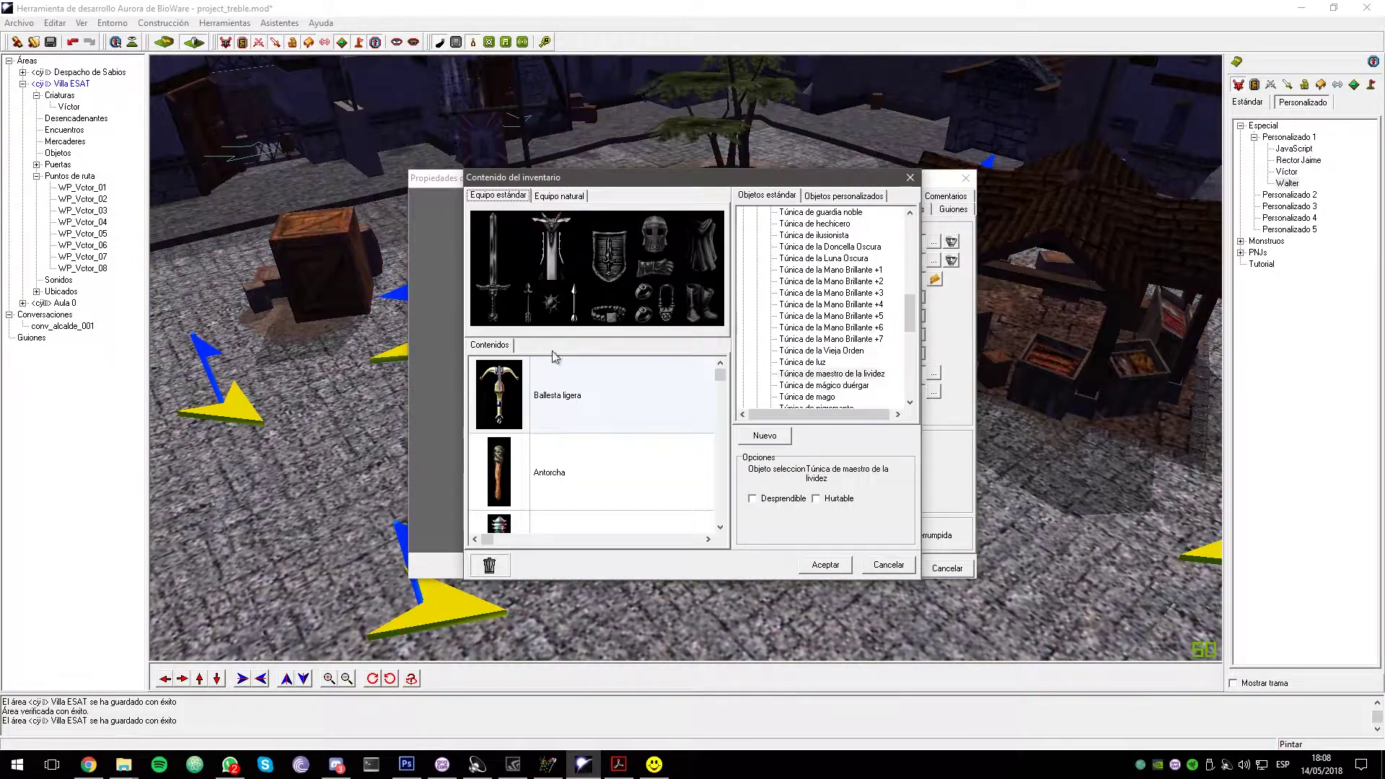
# Discard the light crossbow, the torch and other unwanted items from the new creature's inventory
pyautogui.moveTo(548, 469); pyautogui.dragTo(491, 566)
pyautogui.moveTo(548, 404); pyautogui.dragTo(491, 566)
pyautogui.moveTo(519, 504); pyautogui.dragTo(491, 566)
pyautogui.moveTo(519, 395); pyautogui.dragTo(495, 572)
# Equip the new creature with the Marchitamiento staff from the mage weapons and accept the inventory
pyautogui.click(813, 235)
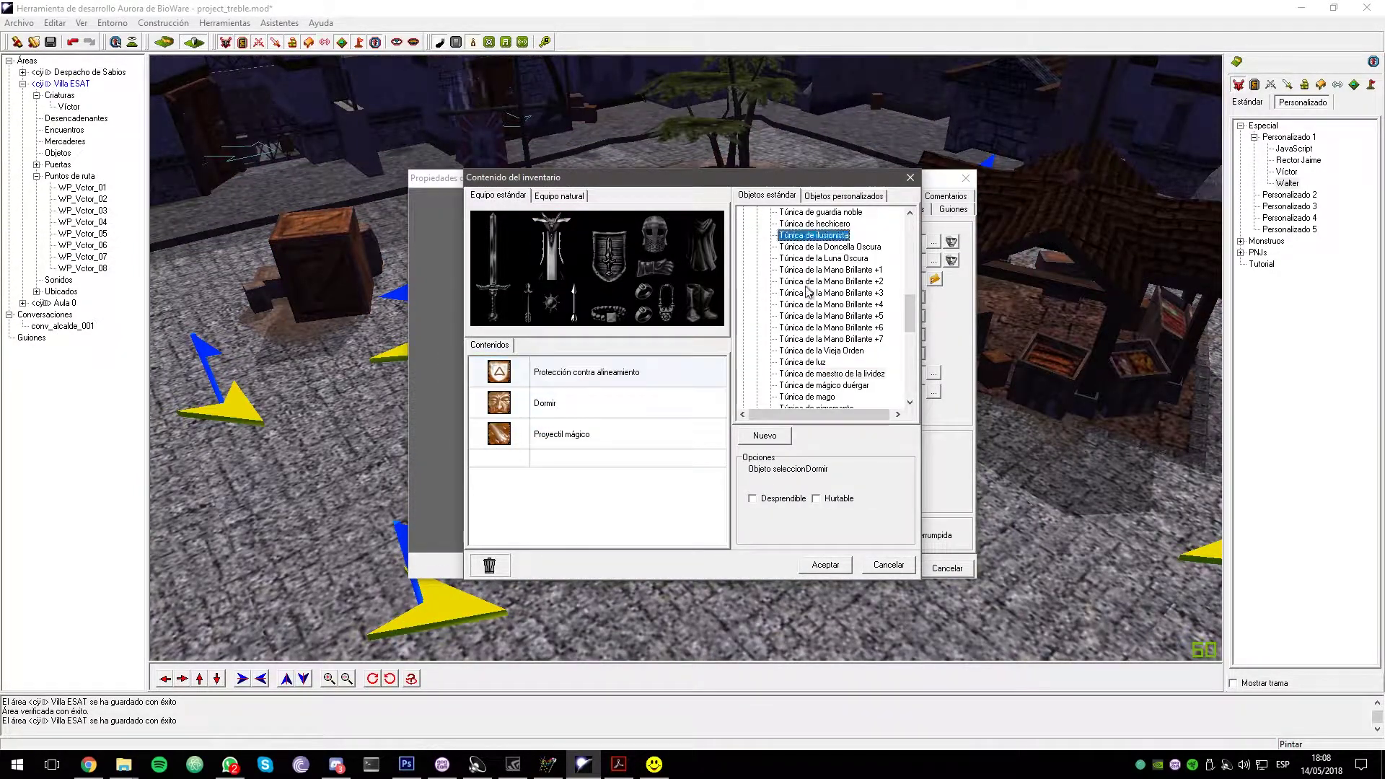
pyautogui.scroll(6, 806, 293)
pyautogui.click(756, 235)
pyautogui.click(743, 212)
pyautogui.click(743, 224)
pyautogui.click(756, 339)
pyautogui.click(770, 351)
pyautogui.moveTo(817, 397); pyautogui.dragTo(548, 517)
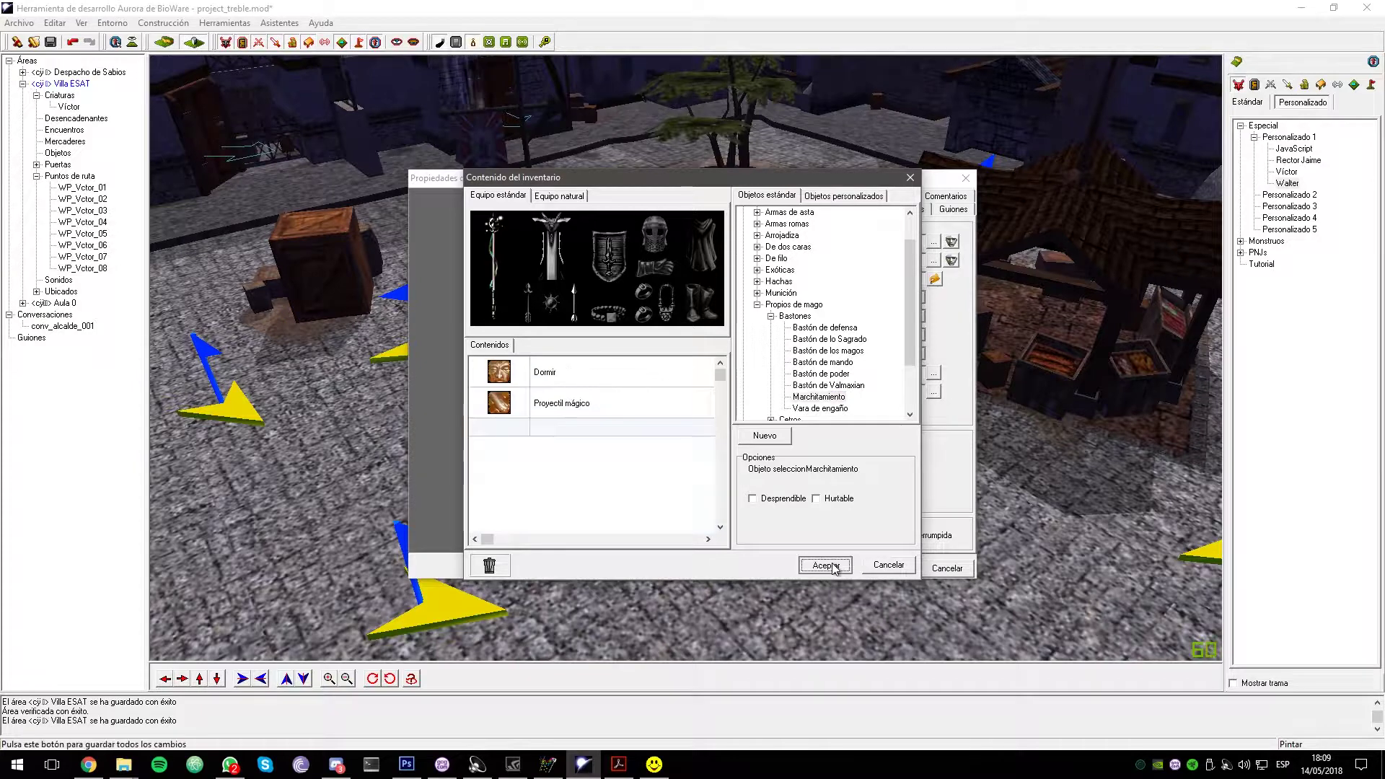
pyautogui.press('Return')
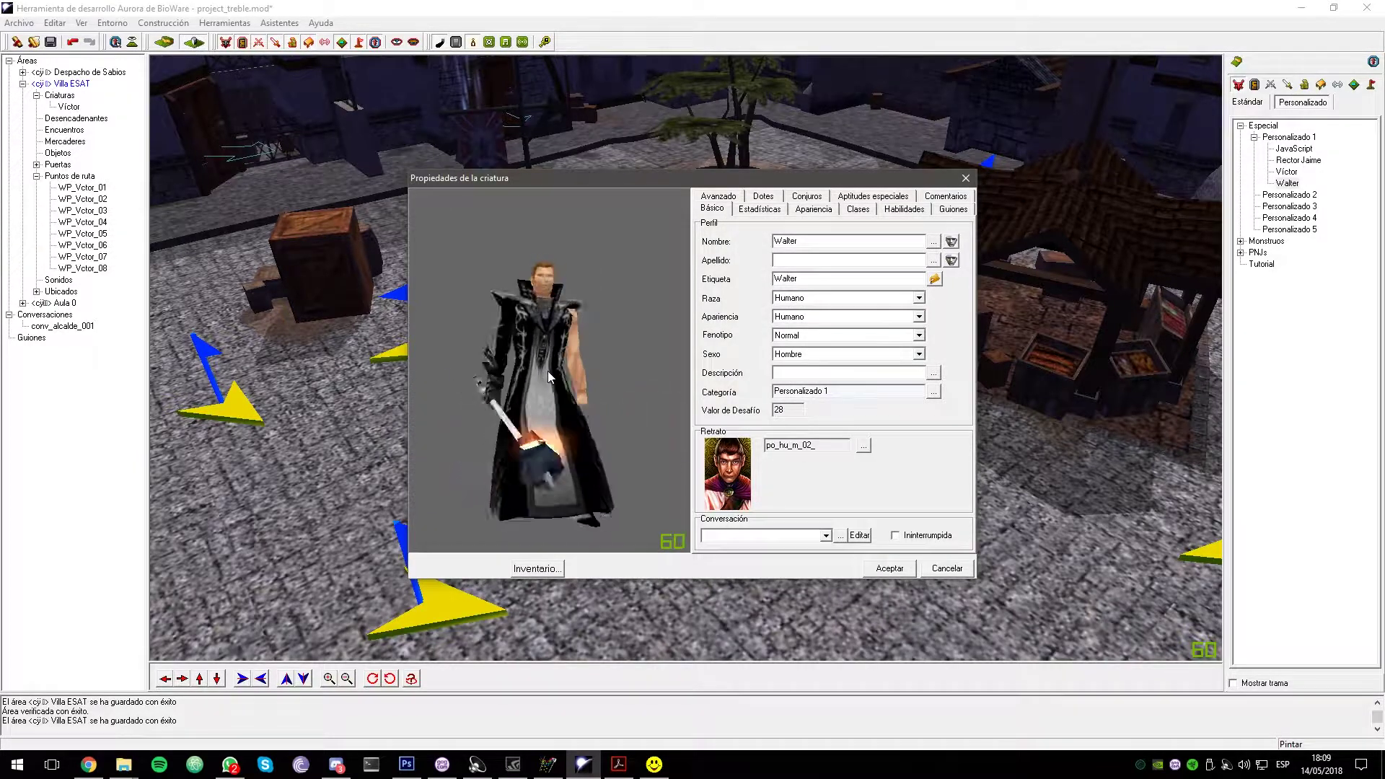
# Give the robed creature a head model with long black hair and accept its properties
pyautogui.click(812, 209)
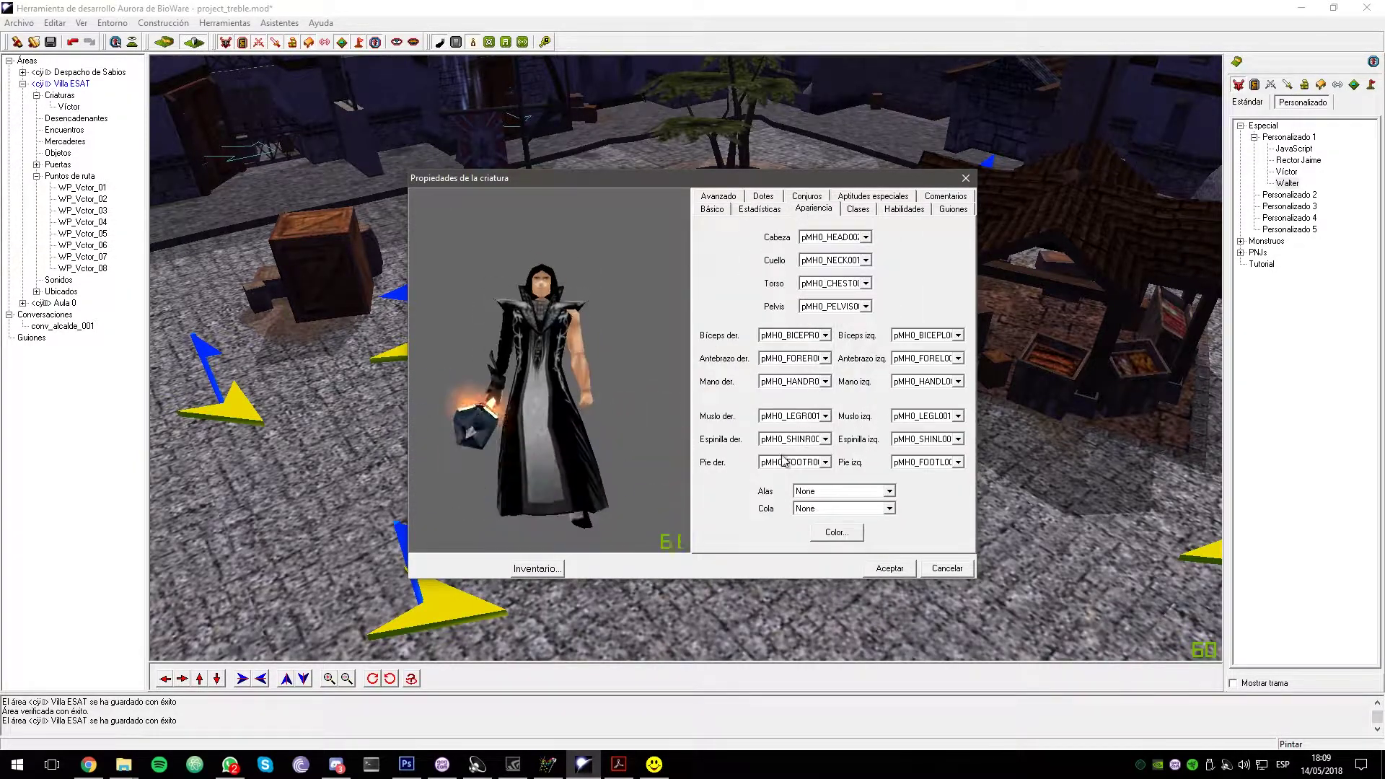
pyautogui.click(712, 208)
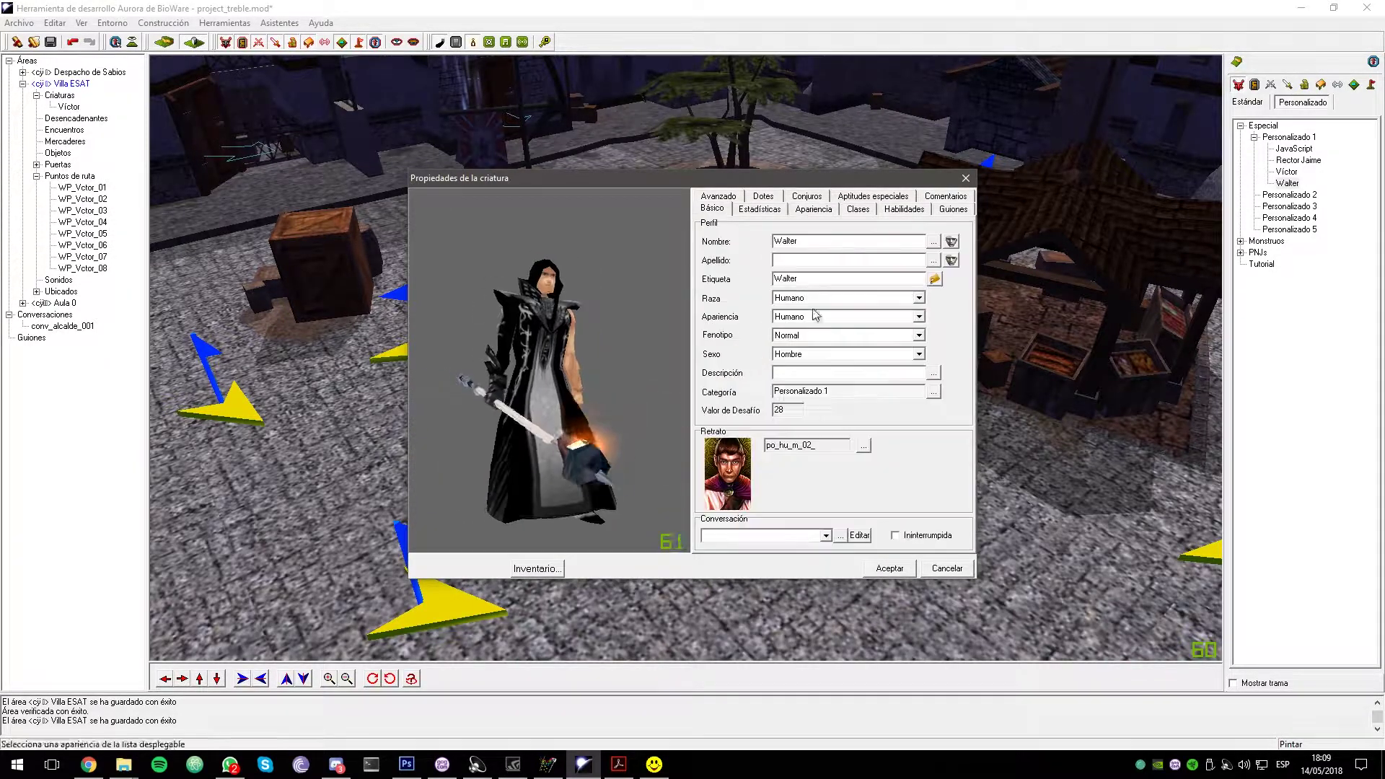
pyautogui.press('Return')
pyautogui.click(1290, 183)
pyautogui.click(701, 408)
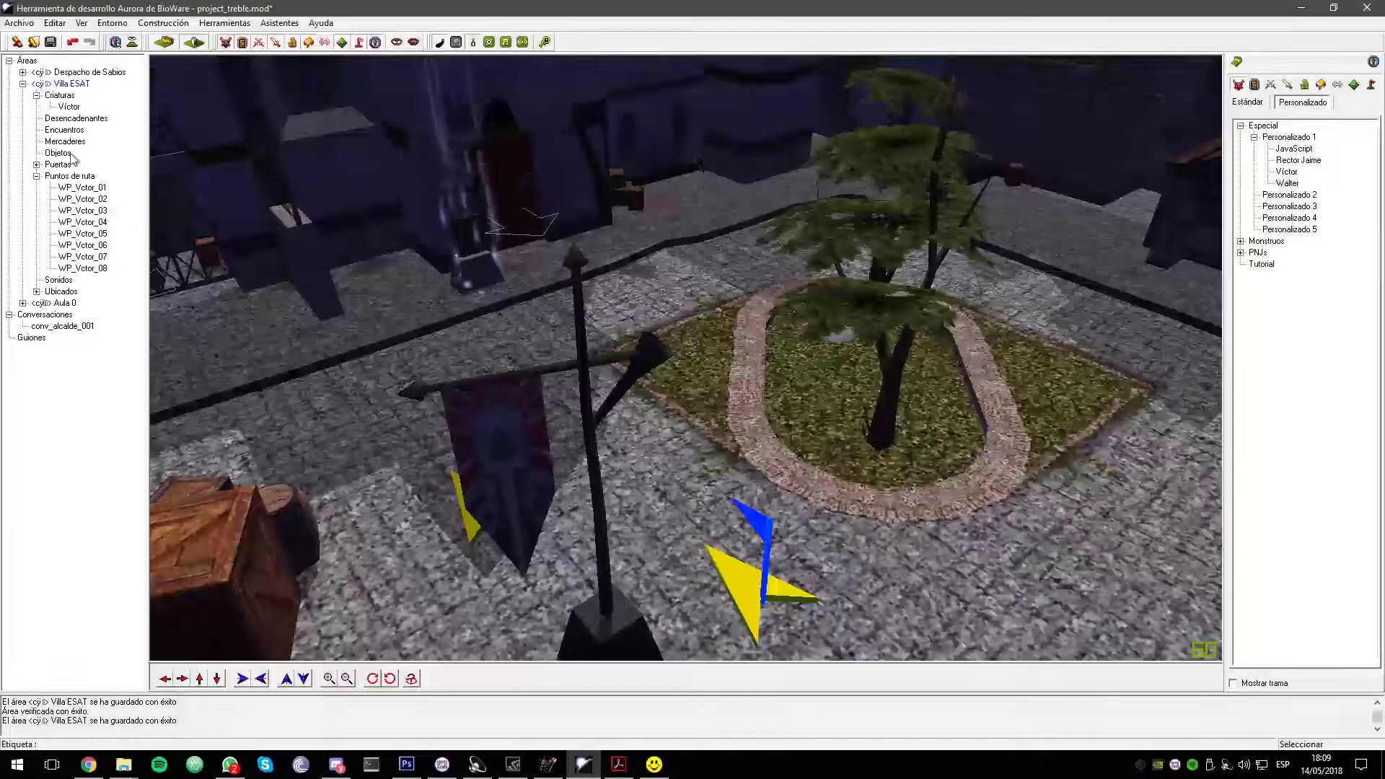
# Open the Despacho de Sabios area and set the locked door's tag to casa_arriba_001
pyautogui.doubleClick(79, 72)
pyautogui.click(694, 433)
pyautogui.rightClick(539, 219)
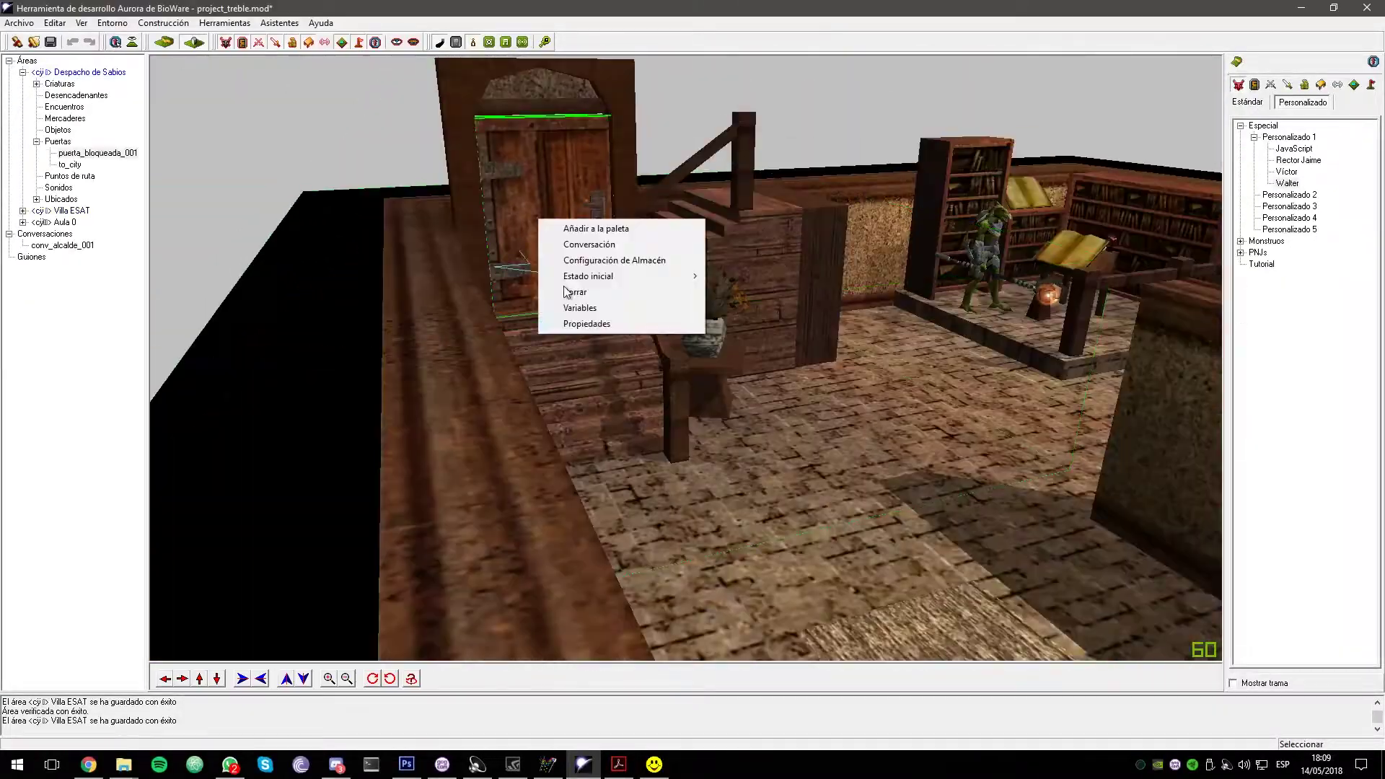
pyautogui.click(581, 324)
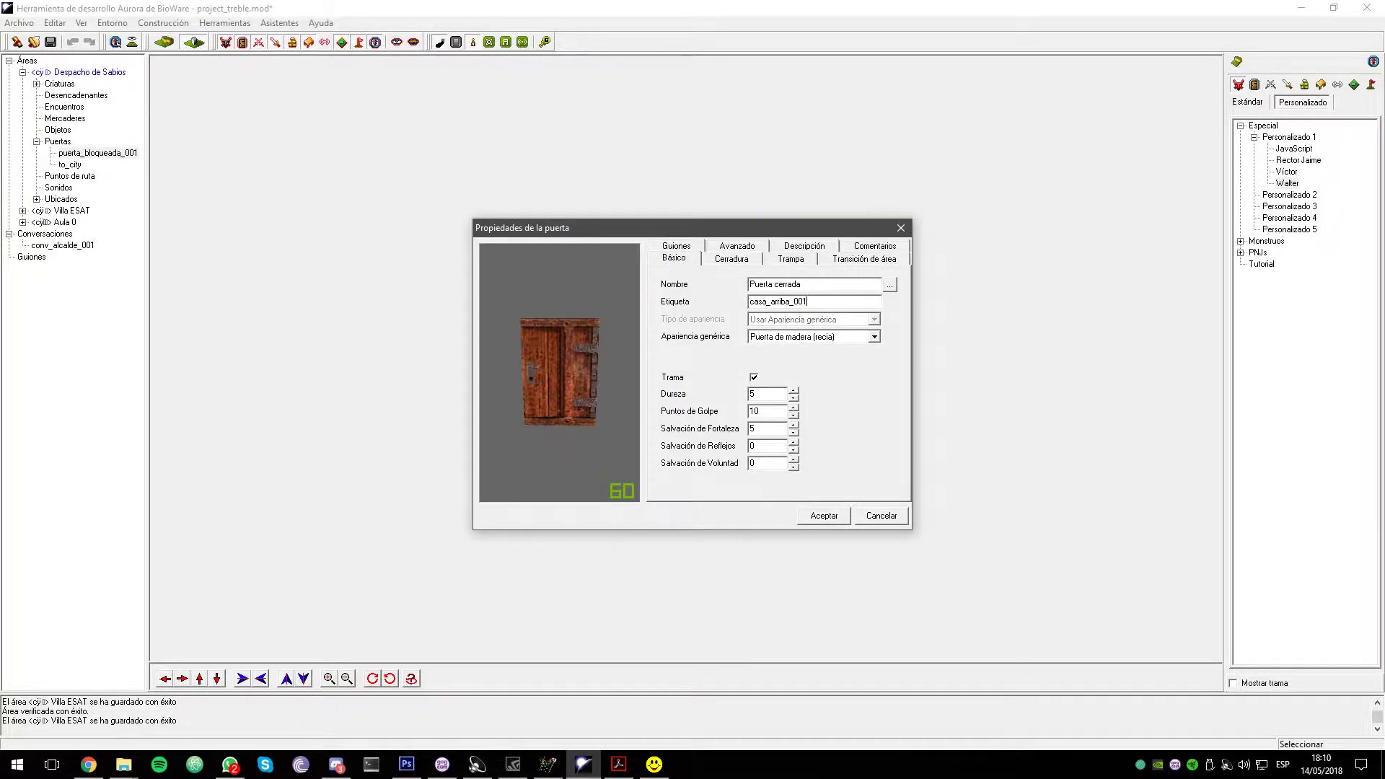
pyautogui.press('Return')
# Create a new Menuda-size 2x2 area named nw2_casa_arriba_001 with the area wizard
pyautogui.click(279, 23)
pyautogui.click(287, 44)
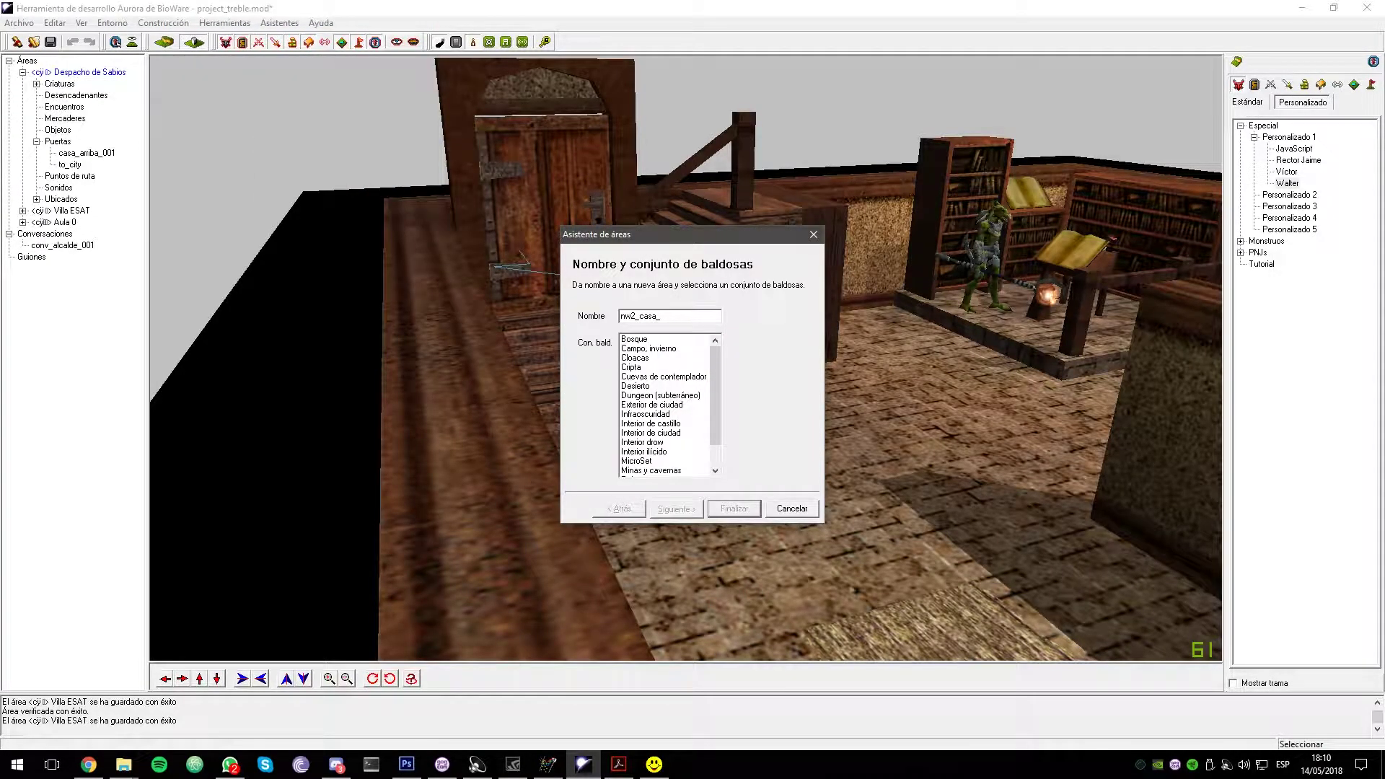
pyautogui.click(676, 508)
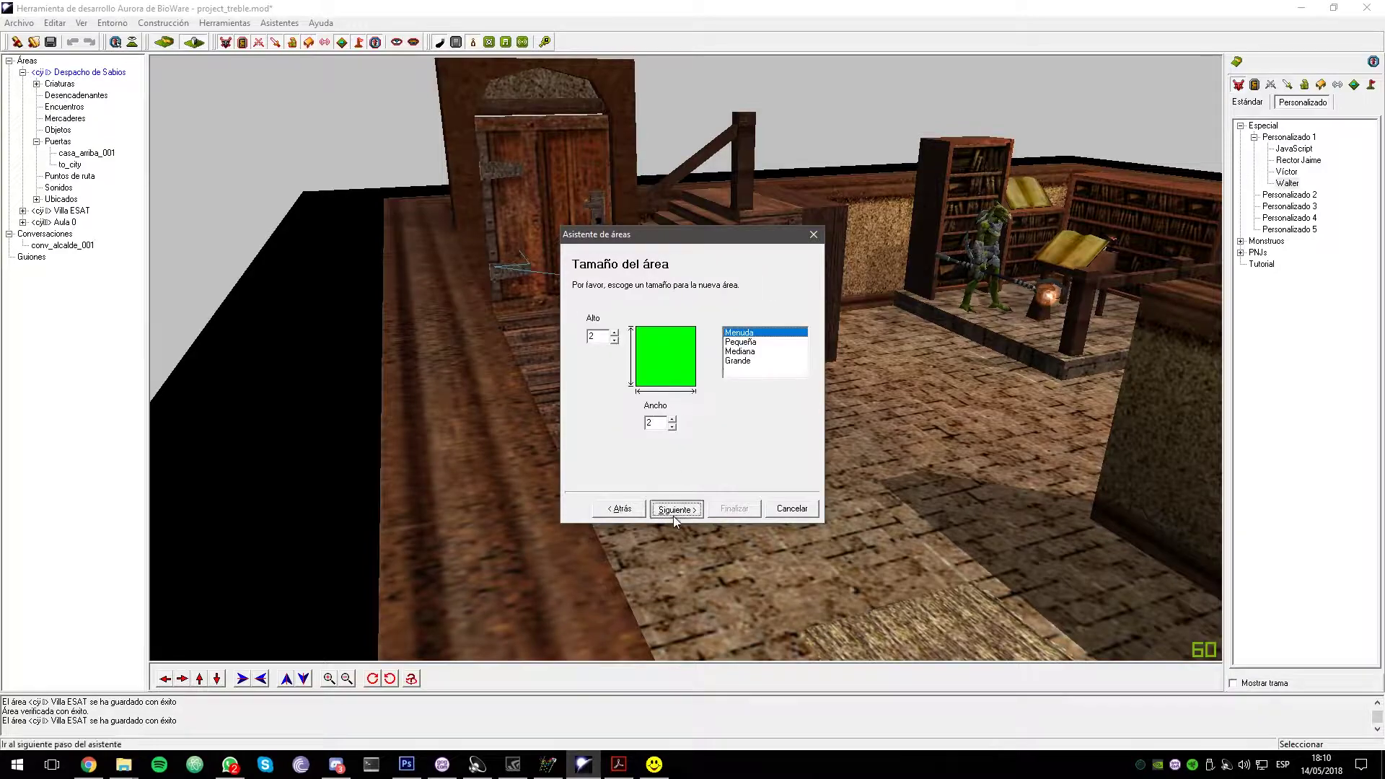
pyautogui.click(734, 508)
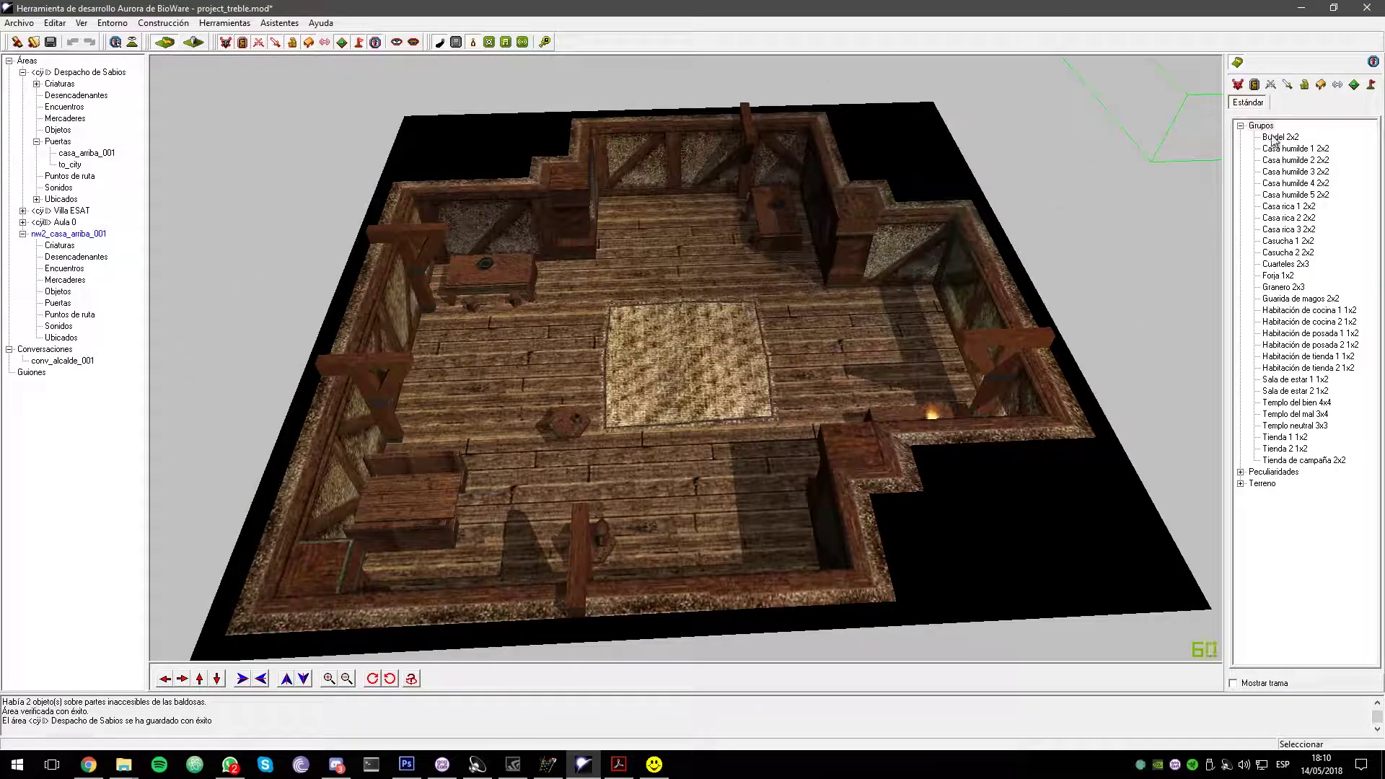
# Try the Burdel, Casucha 2 and Casucha 1 2x2 room groups in the new area
pyautogui.click(1280, 137)
pyautogui.click(848, 328)
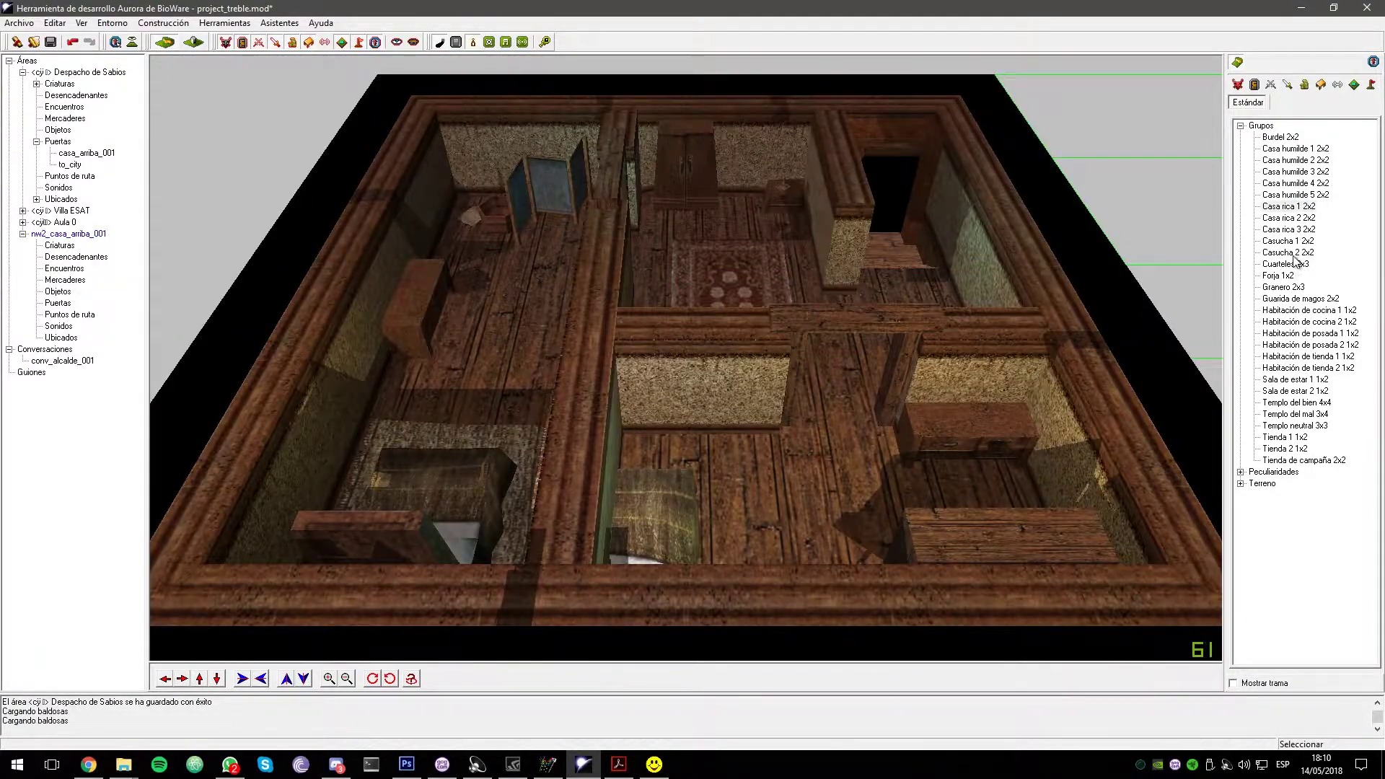
pyautogui.click(1288, 253)
pyautogui.click(763, 331)
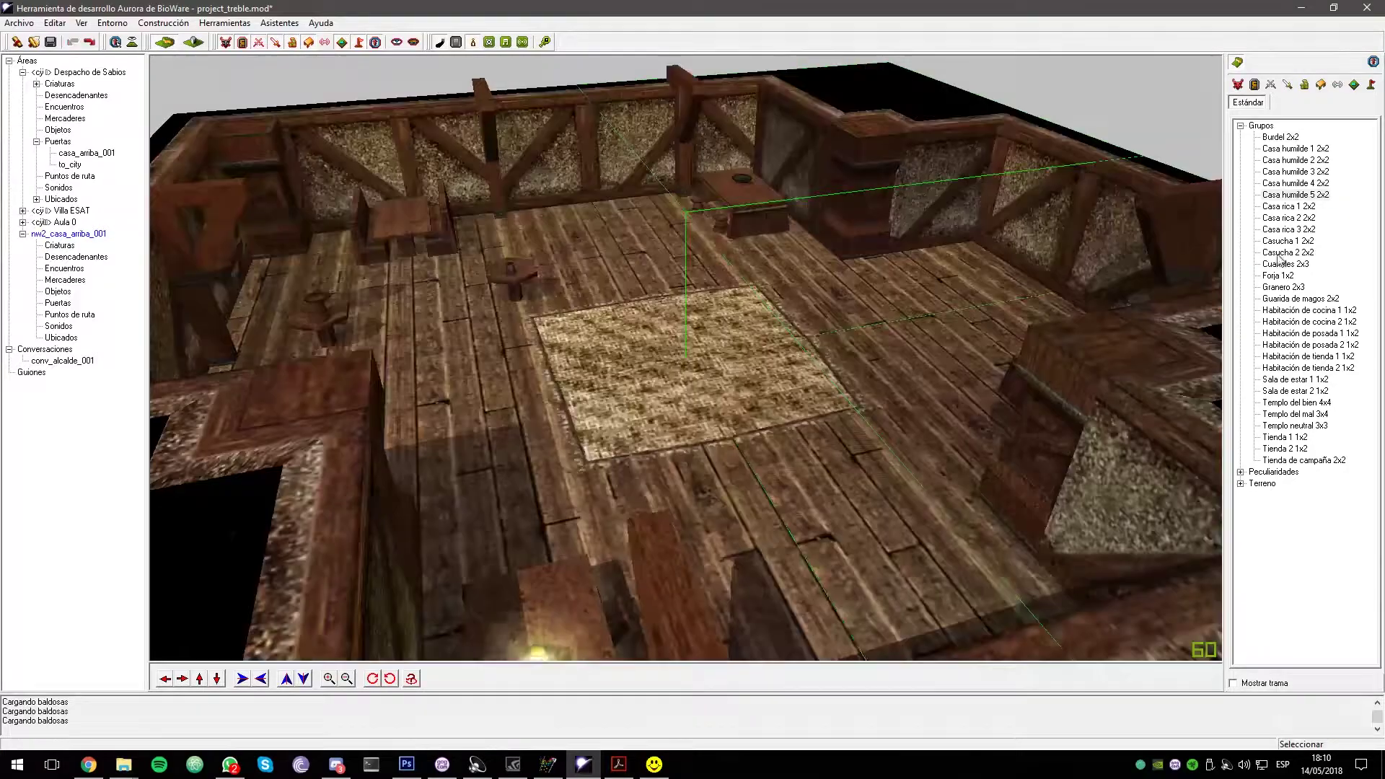
pyautogui.click(1271, 242)
pyautogui.click(694, 264)
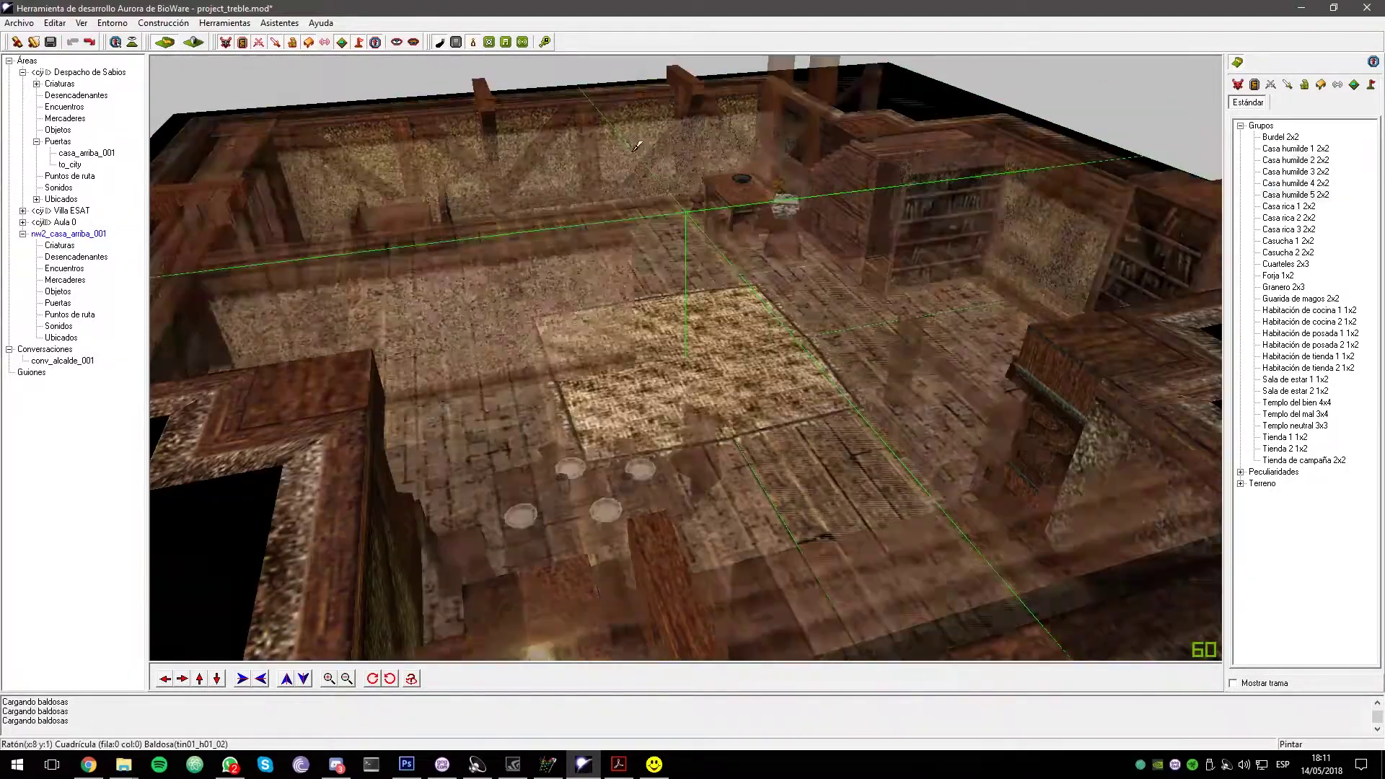
# Lay the Guarida de magos 2x2 group in the area and place the robed mage creature on the stone circle beside the lectern
pyautogui.click(1298, 298)
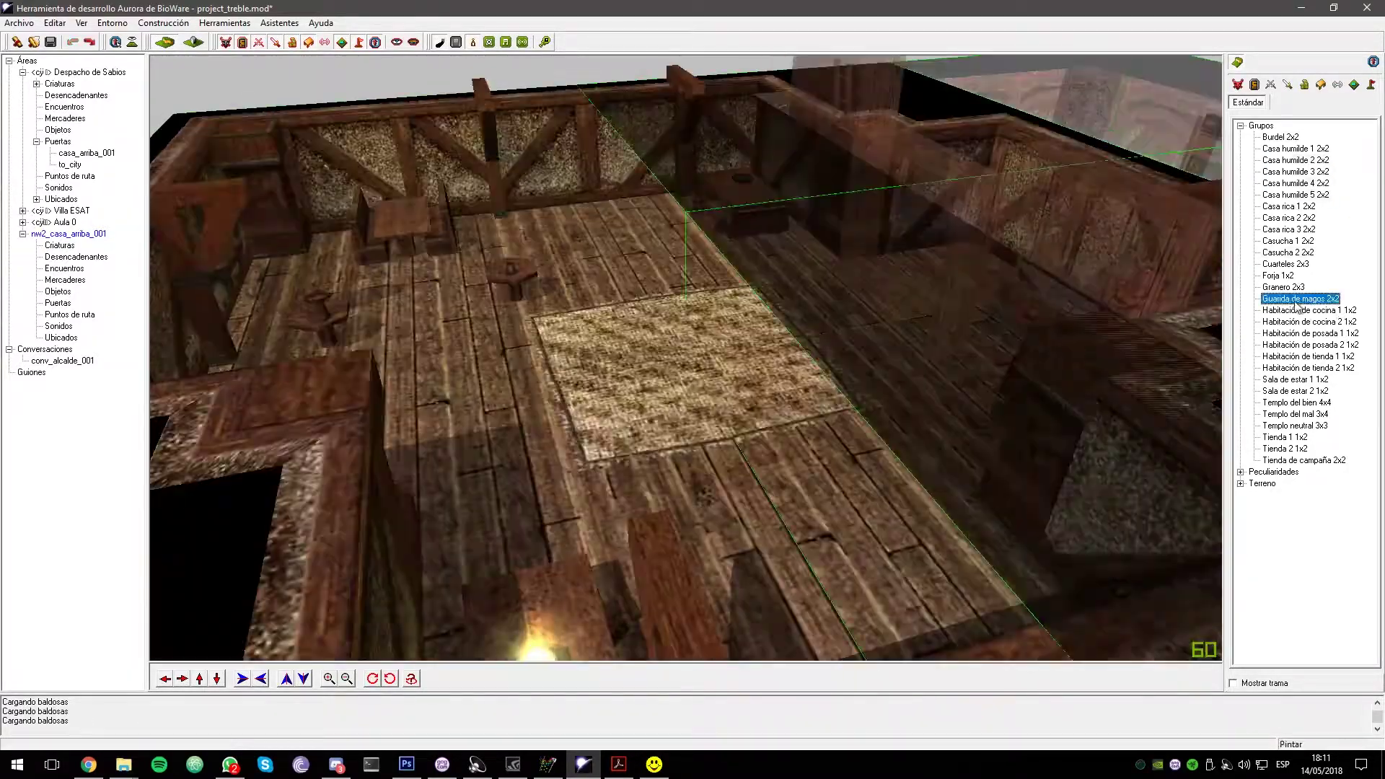
pyautogui.click(643, 326)
pyautogui.moveTo(643, 326); pyautogui.dragTo(677, 323, button='middle')
pyautogui.click(1237, 85)
pyautogui.click(880, 505)
pyautogui.moveTo(881, 504); pyautogui.dragTo(872, 354, button='middle')
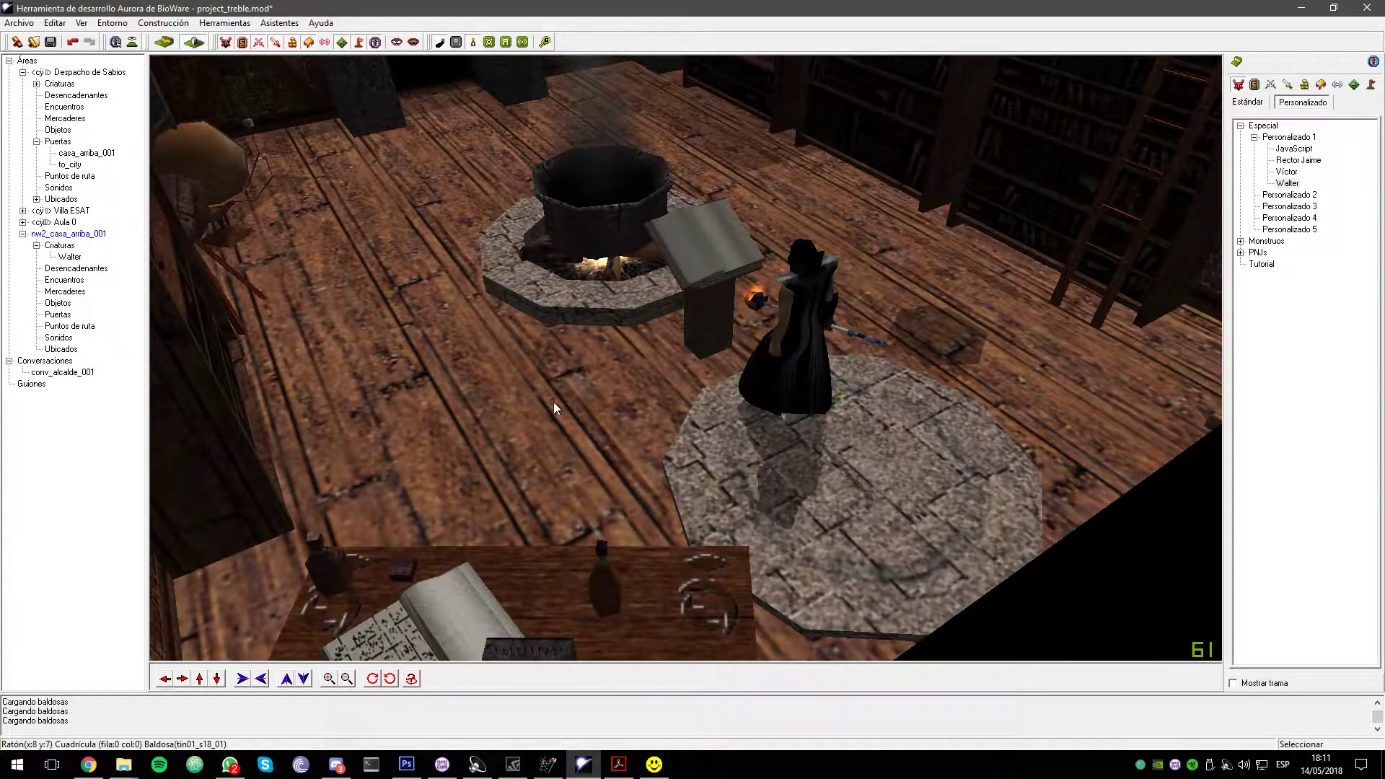
# Place a sturdy wooden door in the stone archway and set its tag to casa_abajo_001
pyautogui.moveTo(552, 401); pyautogui.dragTo(613, 310, button='middle')
pyautogui.click(1254, 85)
pyautogui.click(1241, 149)
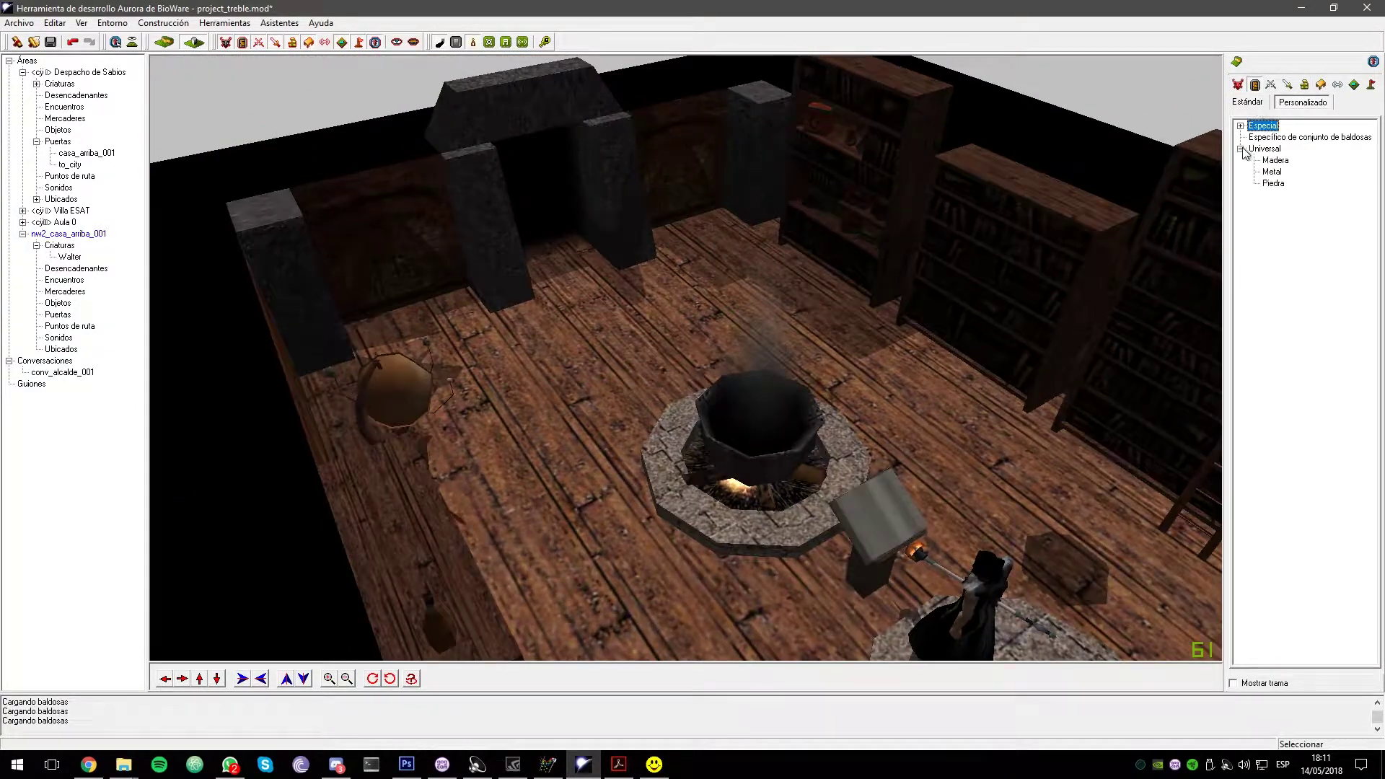
pyautogui.click(1254, 149)
pyautogui.click(1287, 160)
pyautogui.click(548, 215)
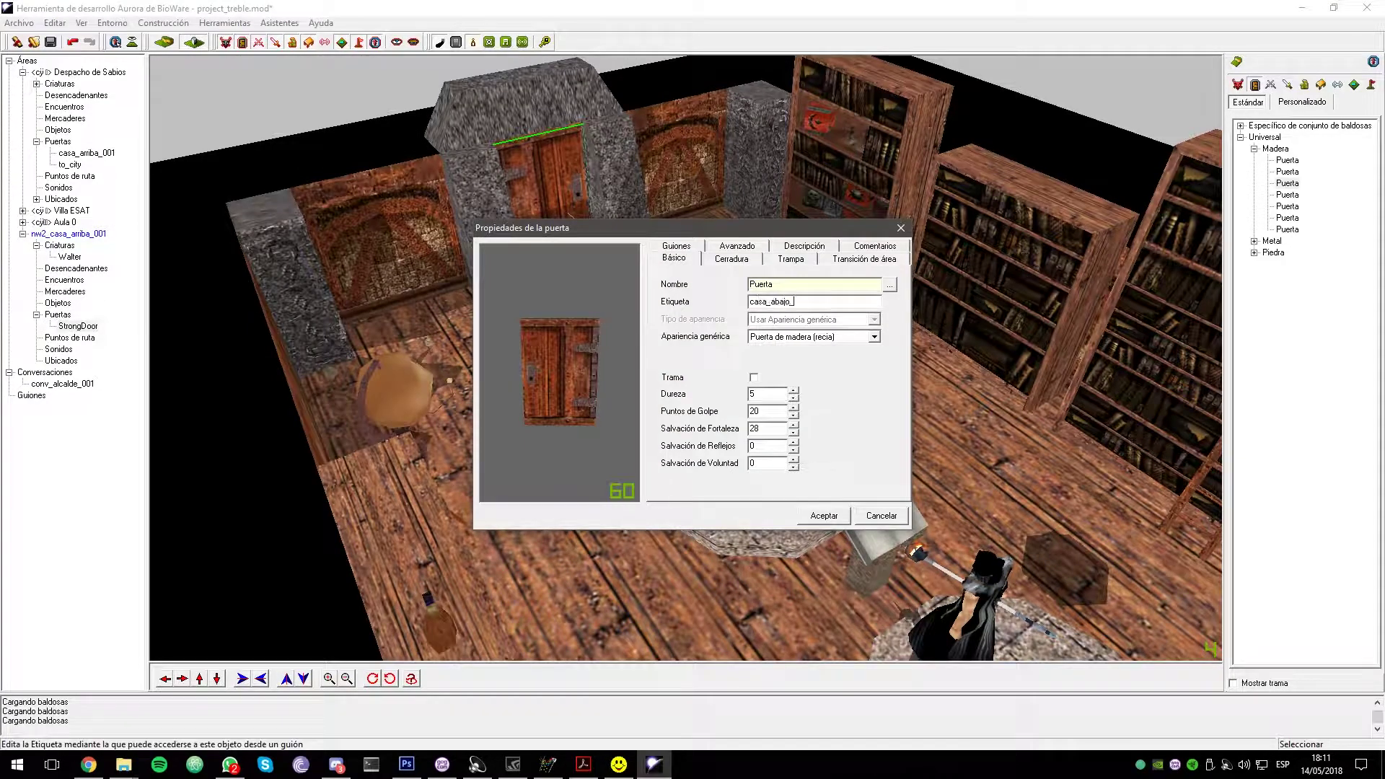
pyautogui.write('001')
# Configure the new wooden door's area transition and accept its properties
pyautogui.click(863, 258)
pyautogui.click(810, 278)
pyautogui.click(810, 291)
pyautogui.click(809, 377)
pyautogui.click(825, 497)
pyautogui.click(823, 515)
# Start a new item of type Espadón named espada_de_ce in the item wizard
pyautogui.moveTo(607, 362); pyautogui.dragTo(303, 347, button='middle')
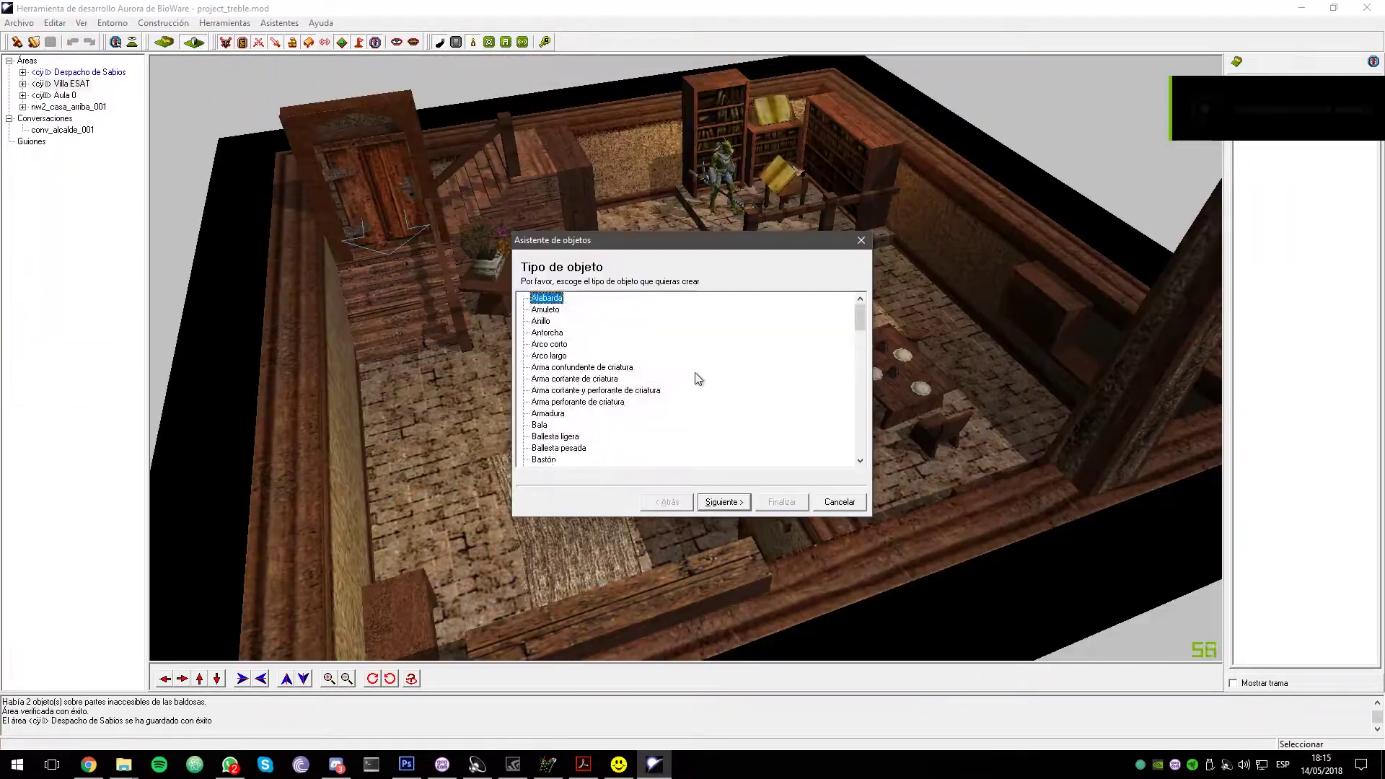
pyautogui.scroll(-10, 694, 372)
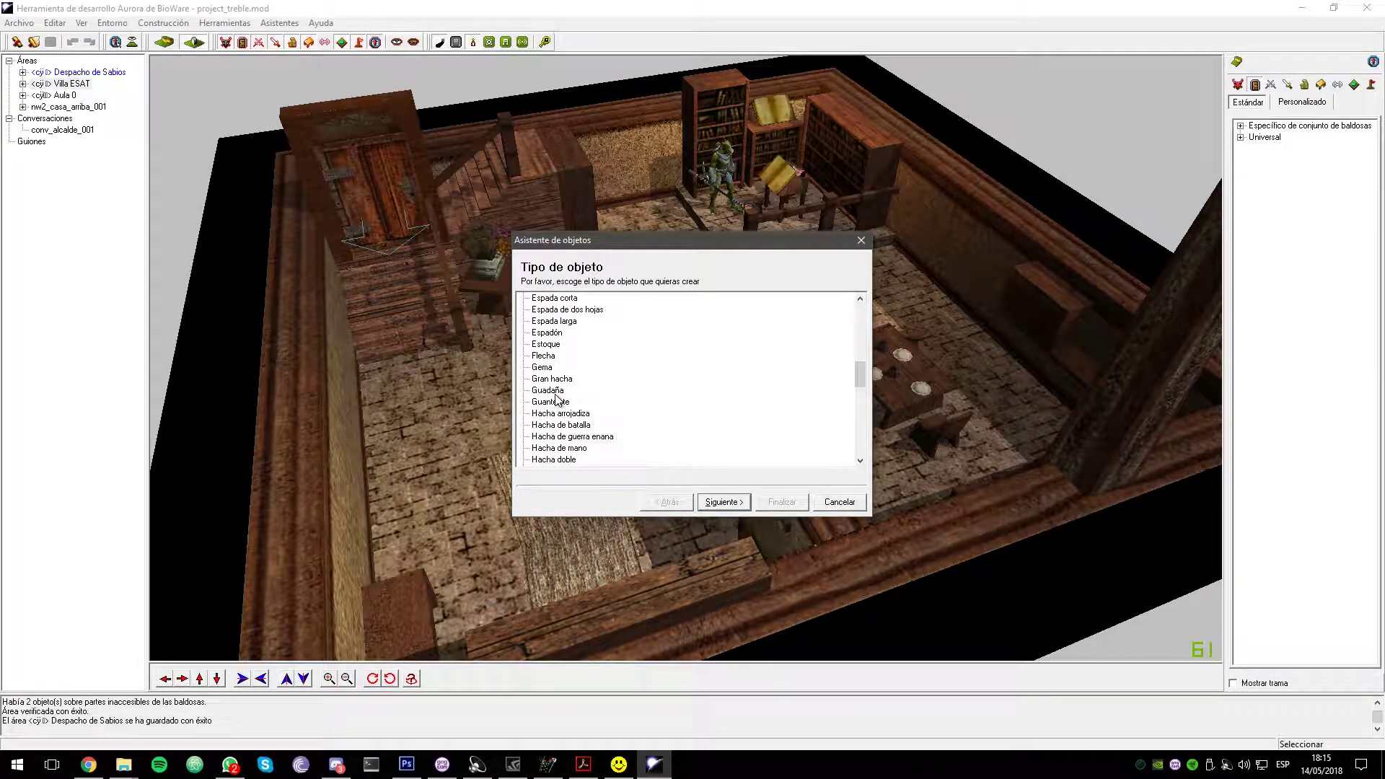
pyautogui.doubleClick(561, 344)
pyautogui.write('espada_de_ce')
pyautogui.click(723, 502)
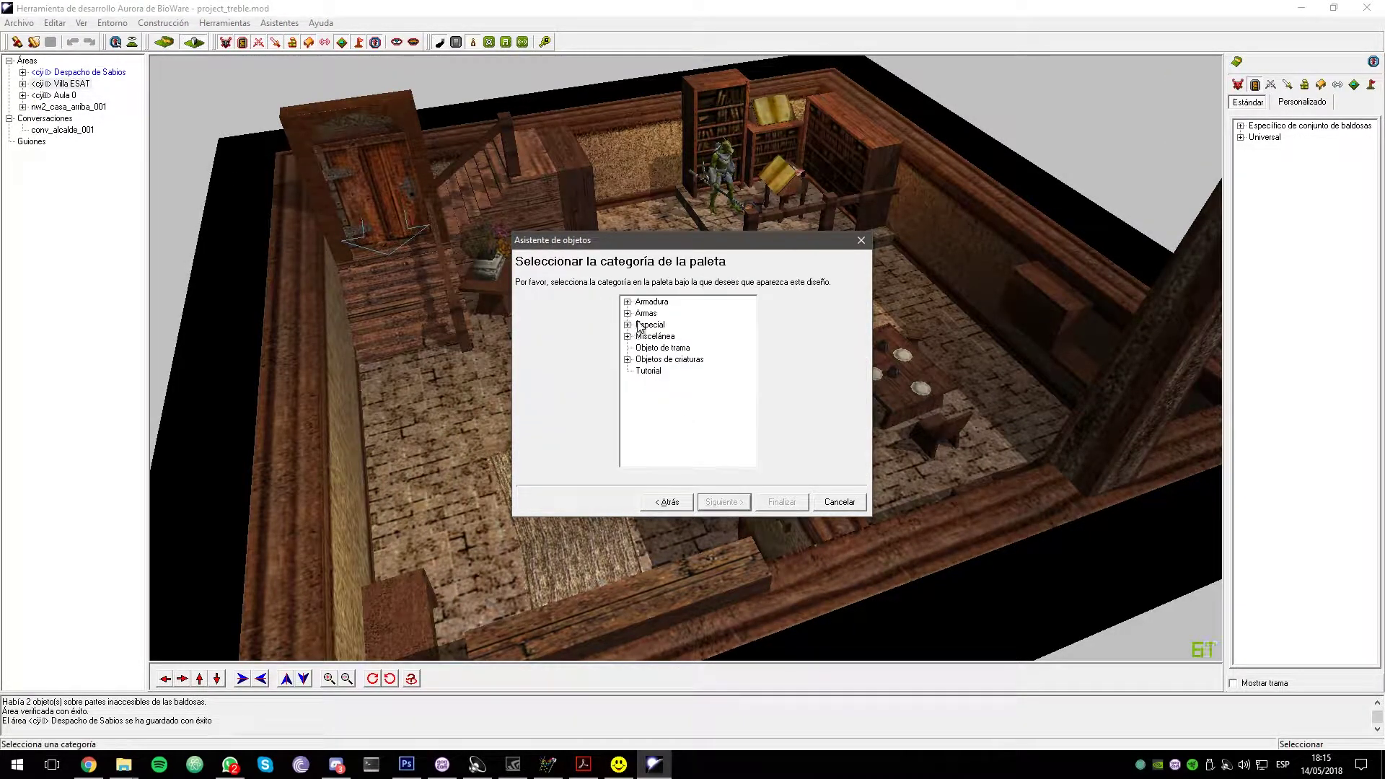
# File the new sword under the Espadones weapon category and finish the wizard with its properties open
pyautogui.doubleClick(642, 313)
pyautogui.doubleClick(656, 382)
pyautogui.click(681, 440)
pyautogui.click(736, 500)
pyautogui.click(772, 501)
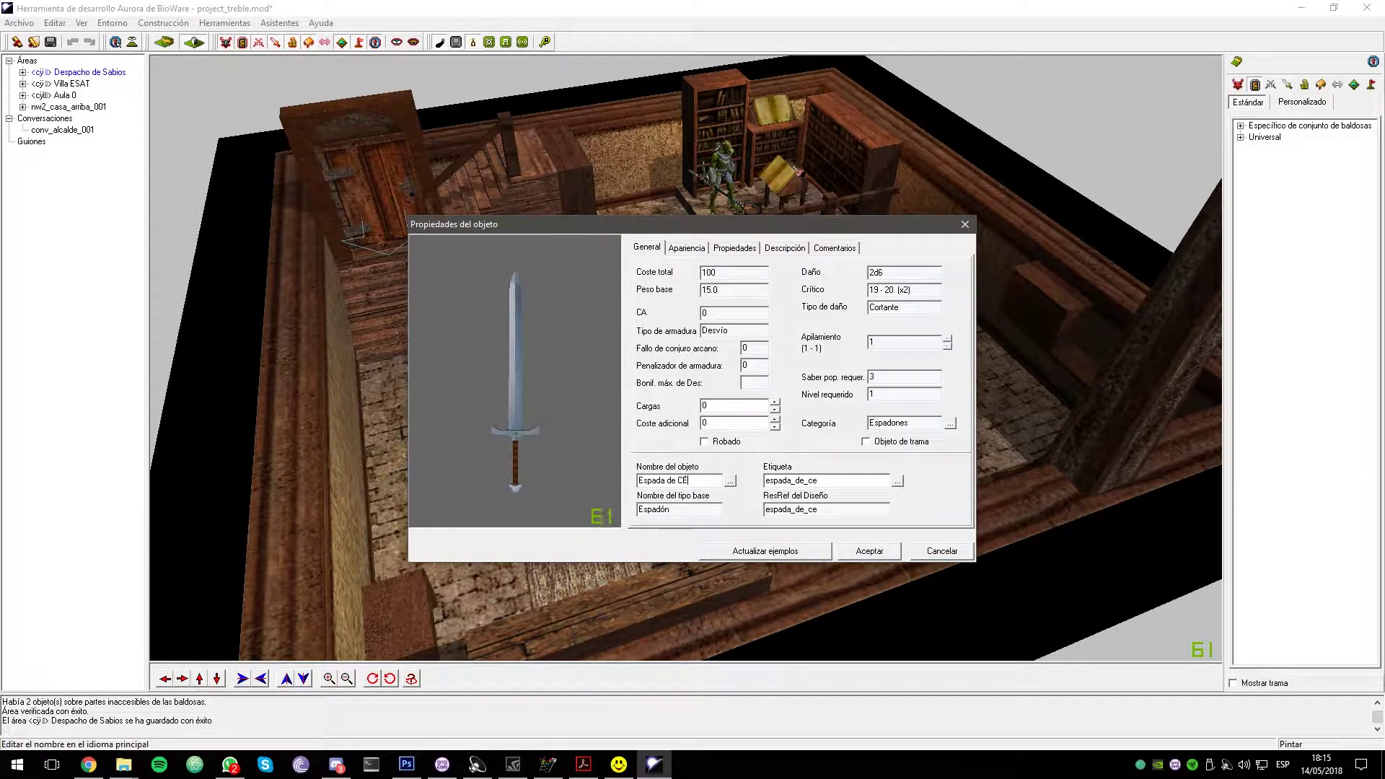
pyautogui.click(618, 766)
pyautogui.moveTo(1060, 82); pyautogui.dragTo(1049, 68)
pyautogui.moveTo(969, 125); pyautogui.dragTo(1011, 124)
pyautogui.click(956, 173)
pyautogui.click(618, 766)
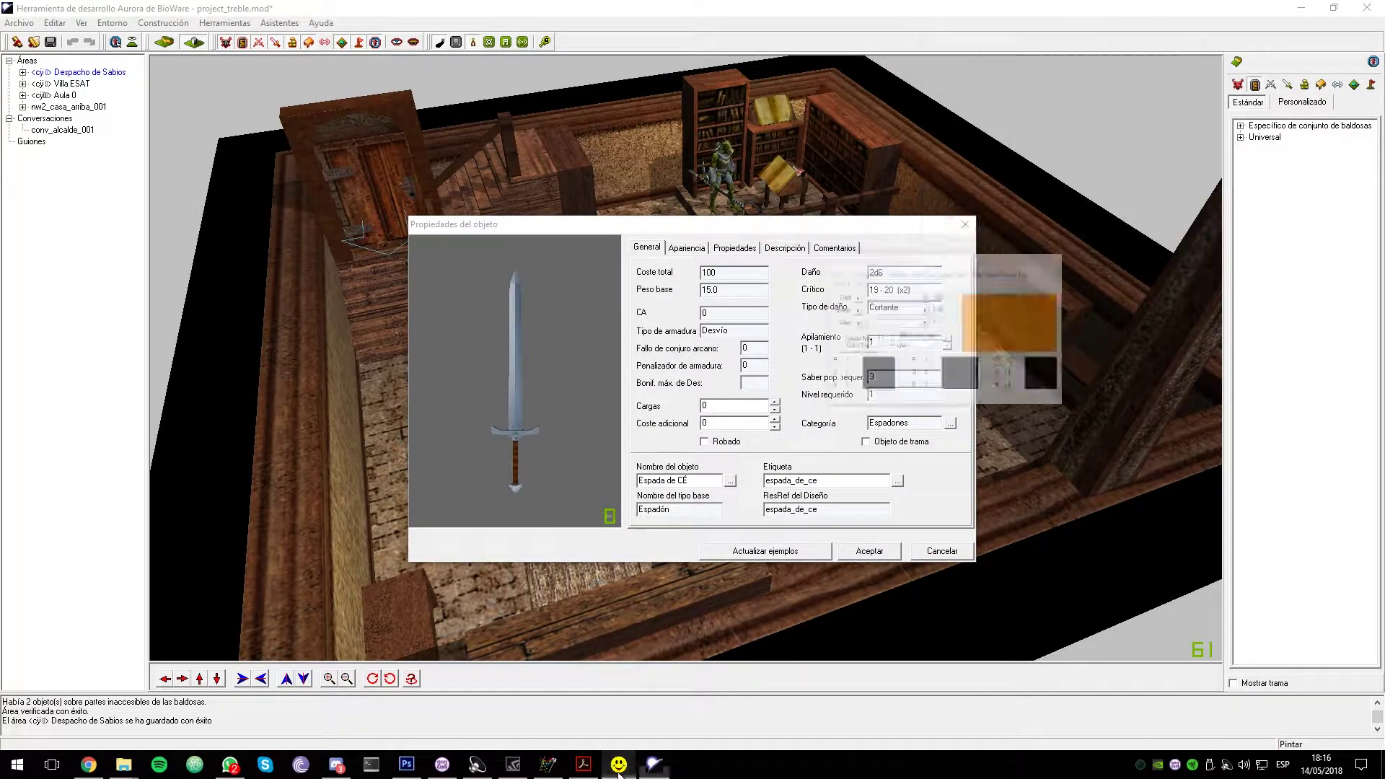
# Set the sword's model parts to 2, 4 and 4, and add the Al impactar effects from Hiriente through Vorpalina
pyautogui.click(686, 247)
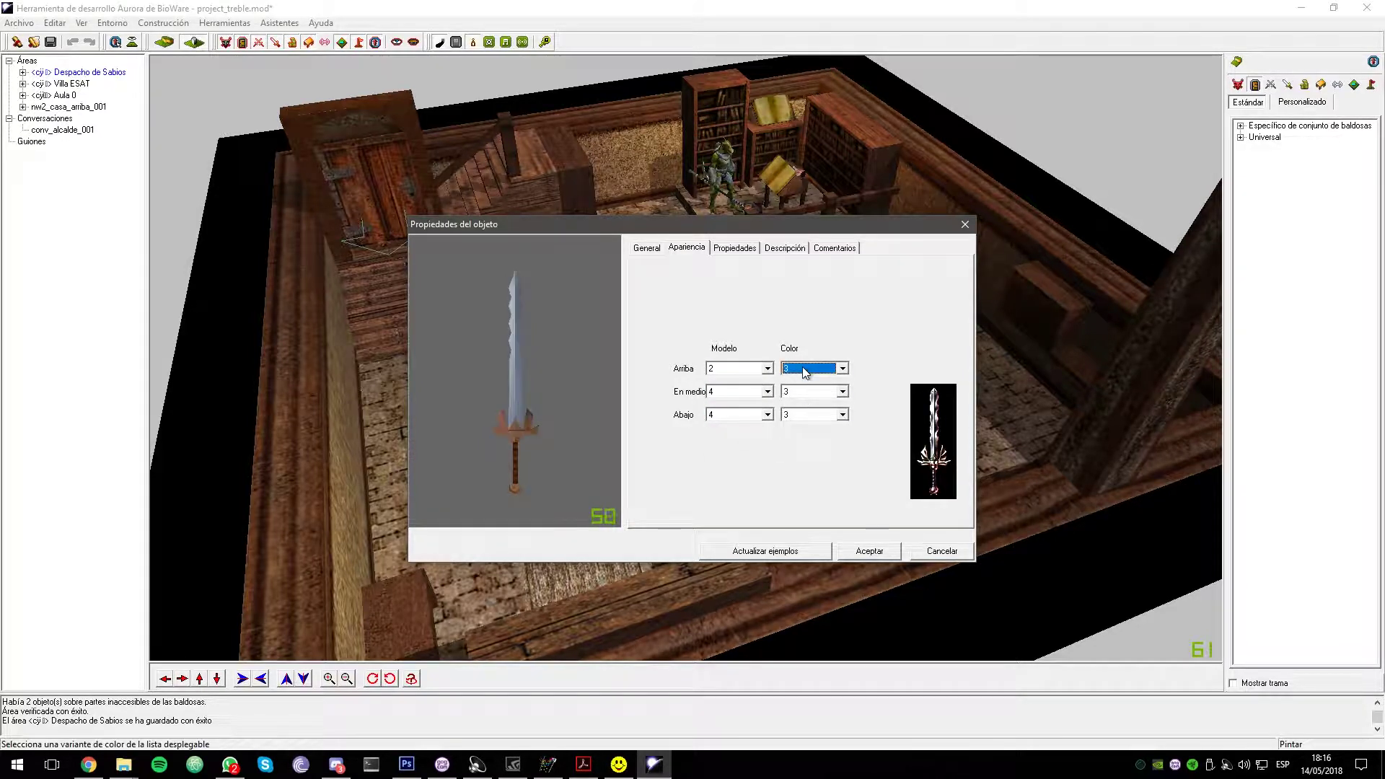
pyautogui.click(734, 247)
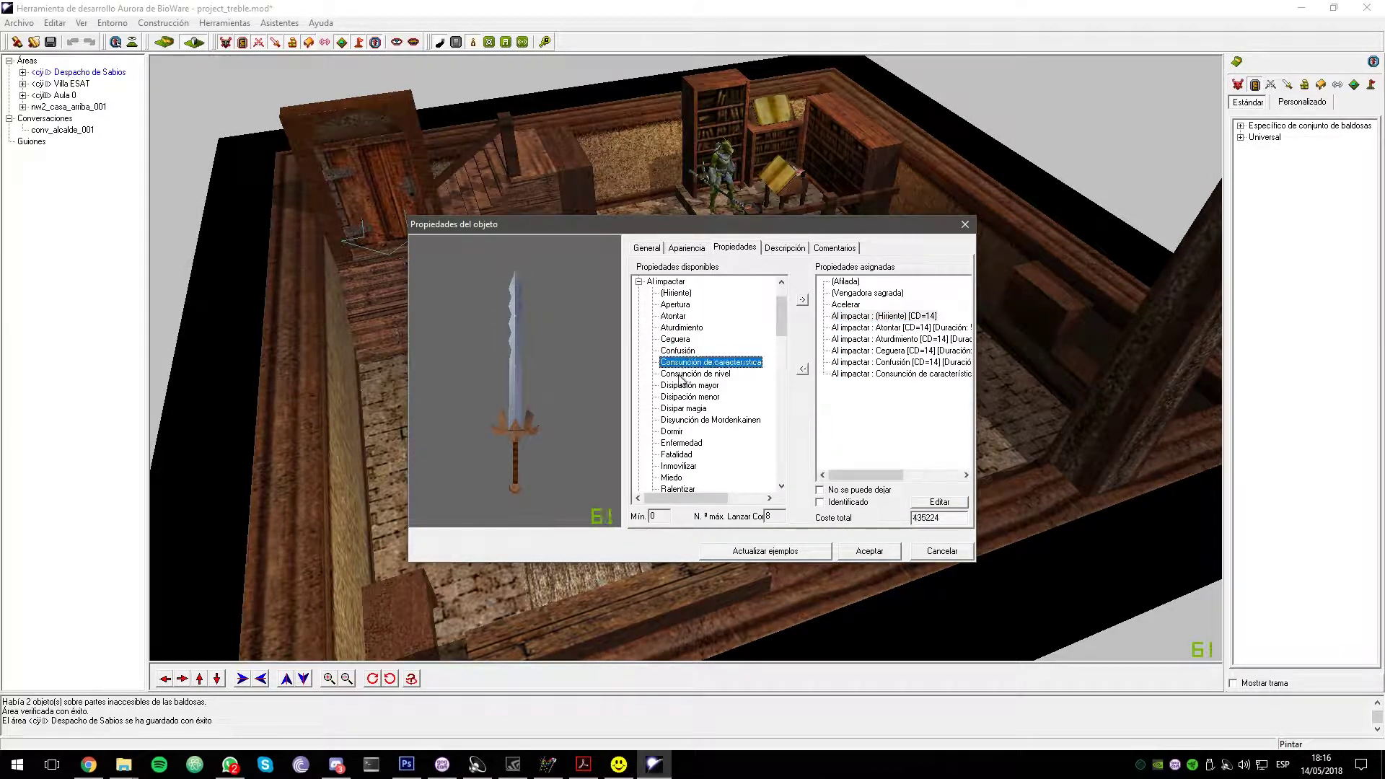
pyautogui.doubleClick(667, 431)
pyautogui.doubleClick(668, 443)
pyautogui.doubleClick(669, 454)
pyautogui.doubleClick(670, 466)
pyautogui.scroll(-4, 675, 449)
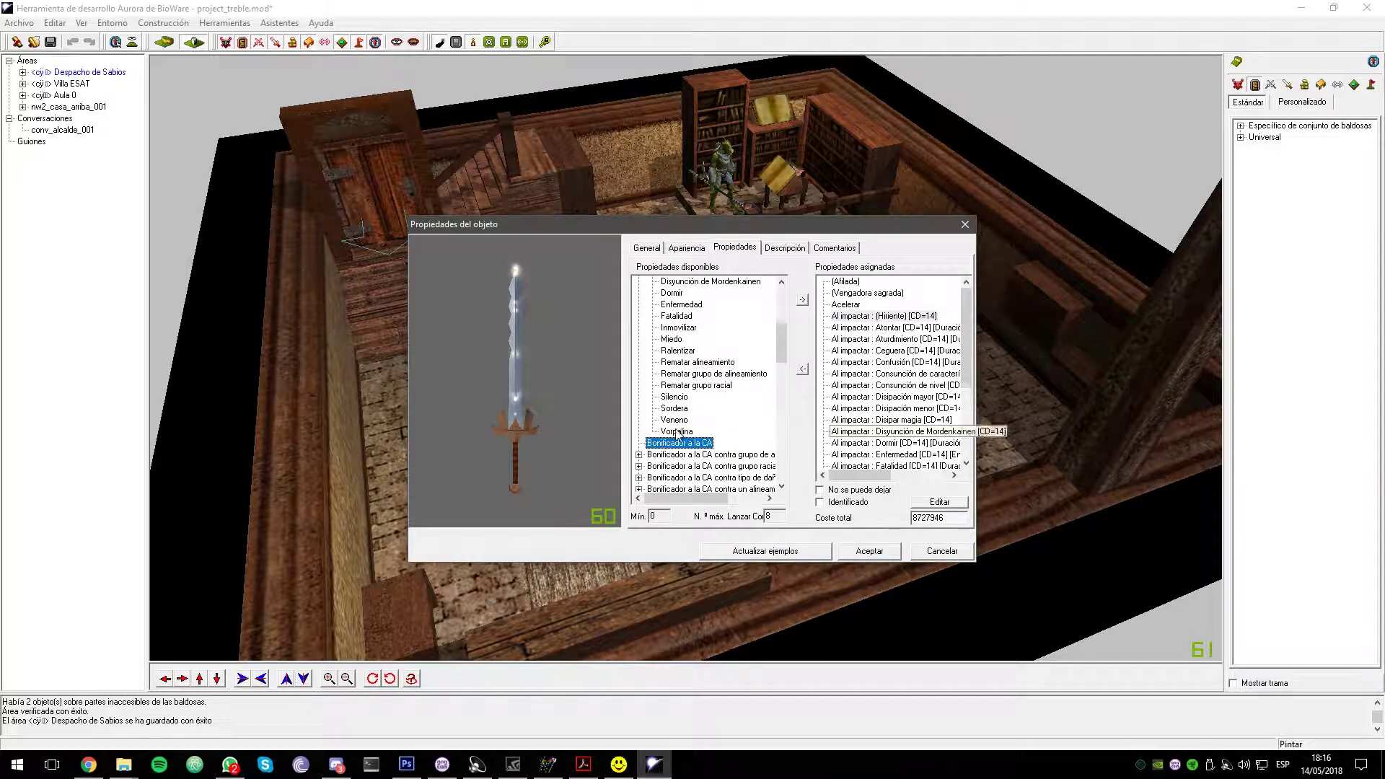
# Add an armour class bonus and an attack bonus of 20 to the sword
pyautogui.doubleClick(677, 442)
pyautogui.scroll(-5, 677, 404)
pyautogui.doubleClick(677, 351)
pyautogui.doubleClick(865, 453)
# Add the sword's attack bonus against the Bueno alignment group
pyautogui.doubleClick(667, 362)
pyautogui.doubleClick(662, 373)
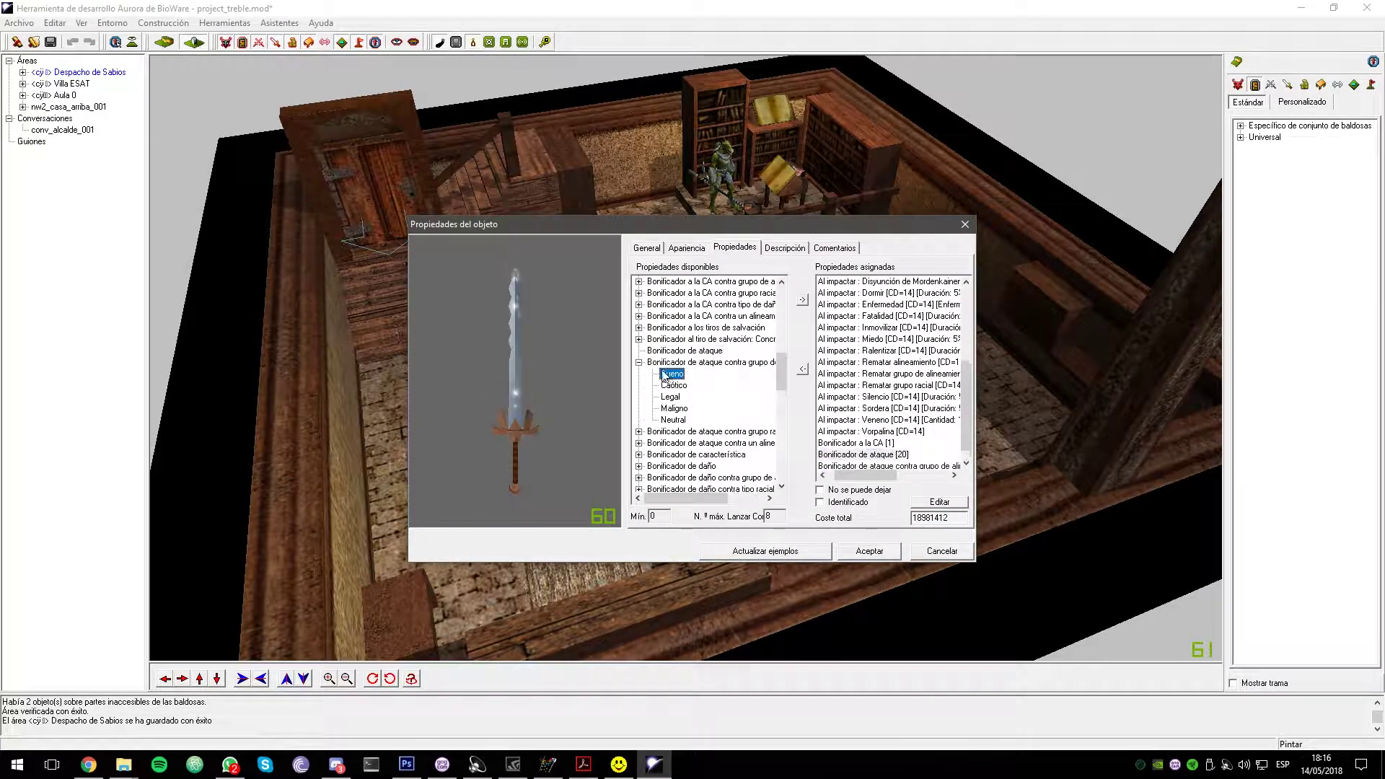
pyautogui.click(639, 362)
# Add attack bonuses against the listed racial groups, from Aberración through Trasgoide
pyautogui.doubleClick(667, 374)
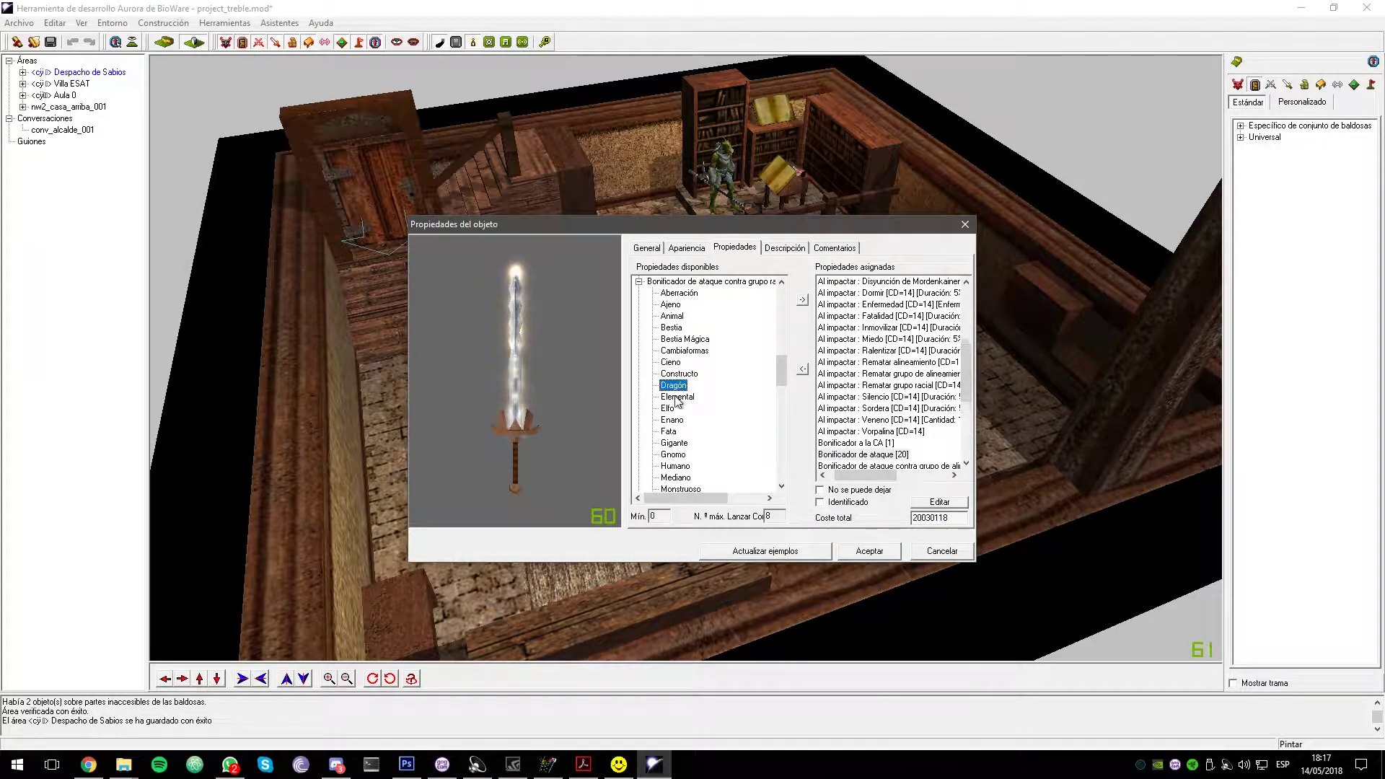
pyautogui.scroll(-3, 669, 445)
pyautogui.doubleClick(670, 351)
pyautogui.doubleClick(672, 362)
pyautogui.doubleClick(674, 374)
pyautogui.doubleClick(677, 465)
pyautogui.scroll(-3, 676, 462)
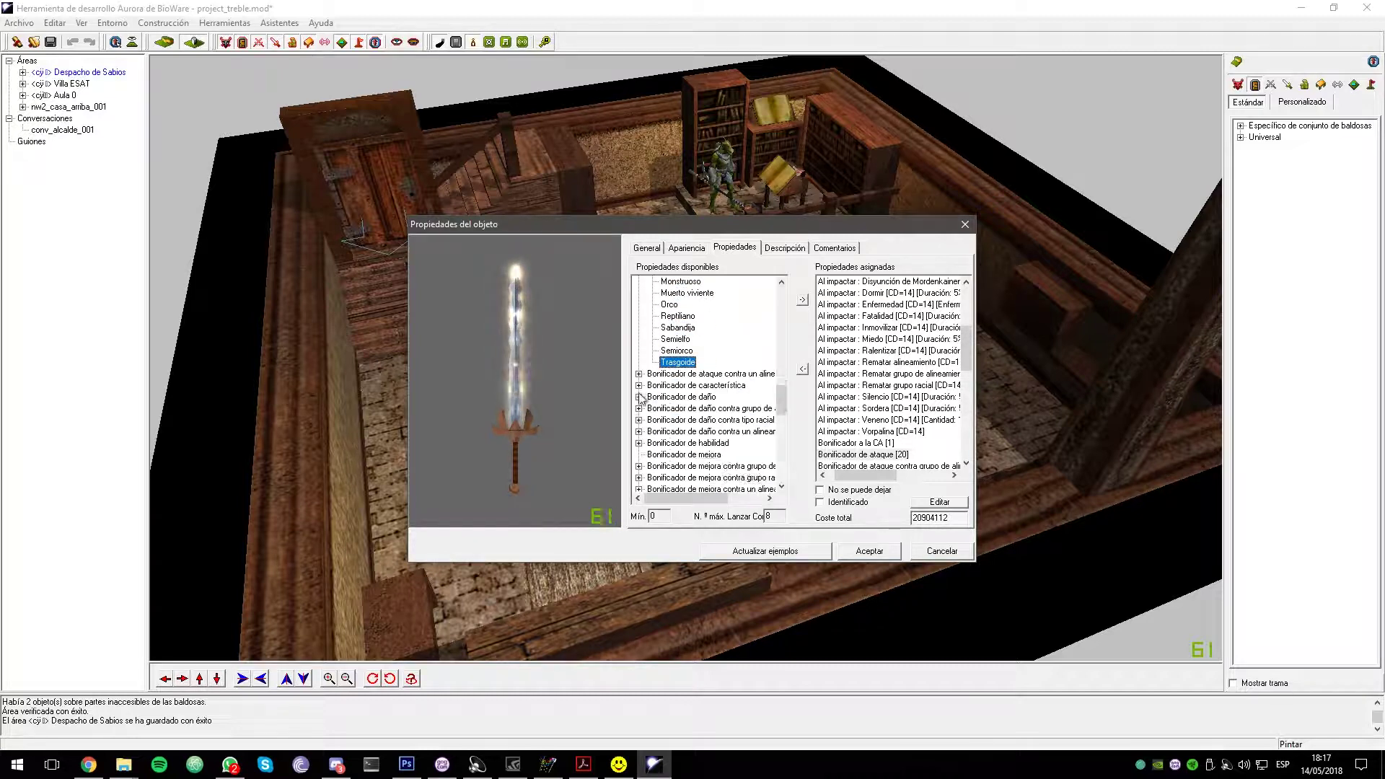
# Add Ácido and Contundente damage bonuses to the sword, each set to Daño 20
pyautogui.click(639, 395)
pyautogui.doubleClick(669, 350)
pyautogui.scroll(-9, 859, 431)
pyautogui.doubleClick(858, 453)
pyautogui.doubleClick(677, 361)
pyautogui.doubleClick(866, 454)
pyautogui.doubleClick(637, 445)
# Add Cortante and Divino damage bonuses, each set to Daño 20
pyautogui.doubleClick(675, 373)
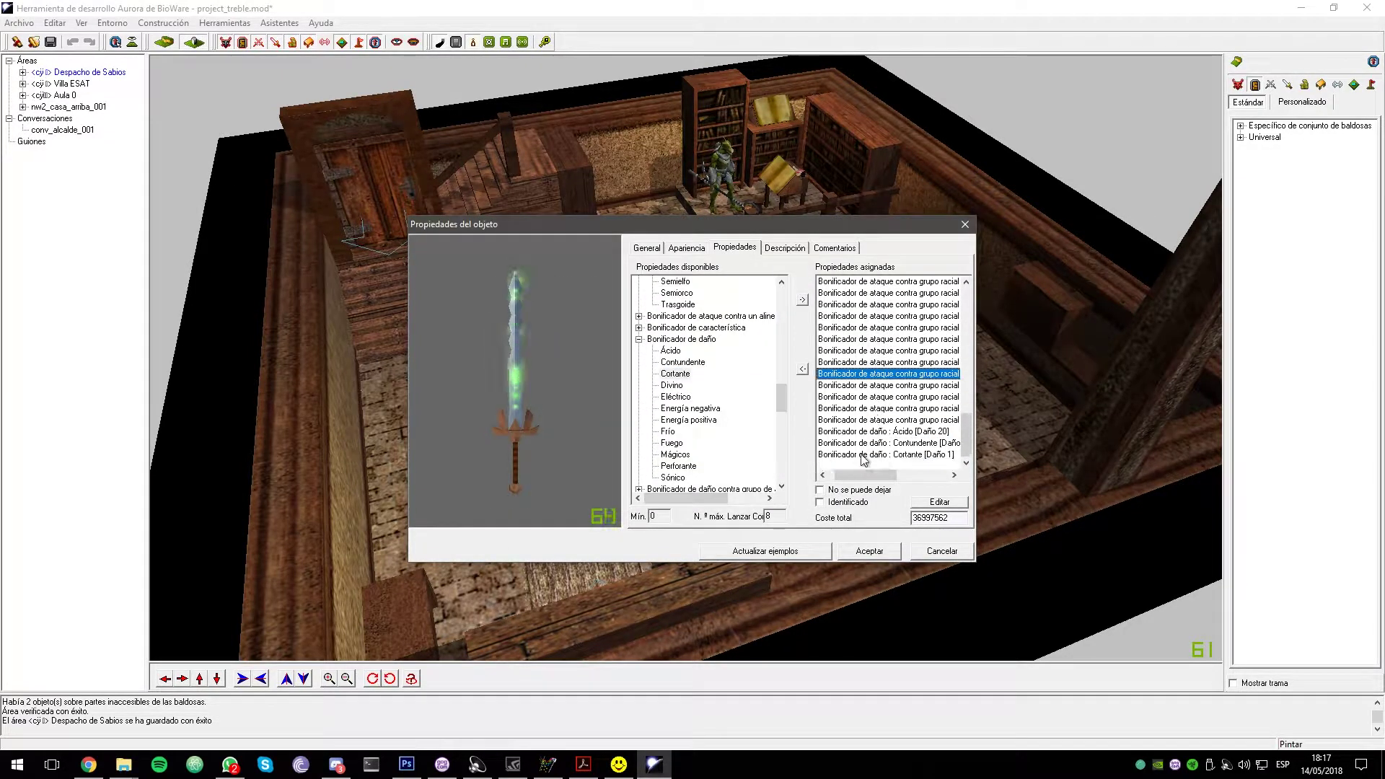
pyautogui.doubleClick(863, 454)
pyautogui.doubleClick(637, 445)
pyautogui.doubleClick(669, 384)
pyautogui.doubleClick(862, 454)
pyautogui.doubleClick(637, 445)
# Add Eléctrico and Energía negativa damage bonuses, each set to Daño 20
pyautogui.doubleClick(675, 396)
pyautogui.doubleClick(886, 455)
pyautogui.doubleClick(650, 447)
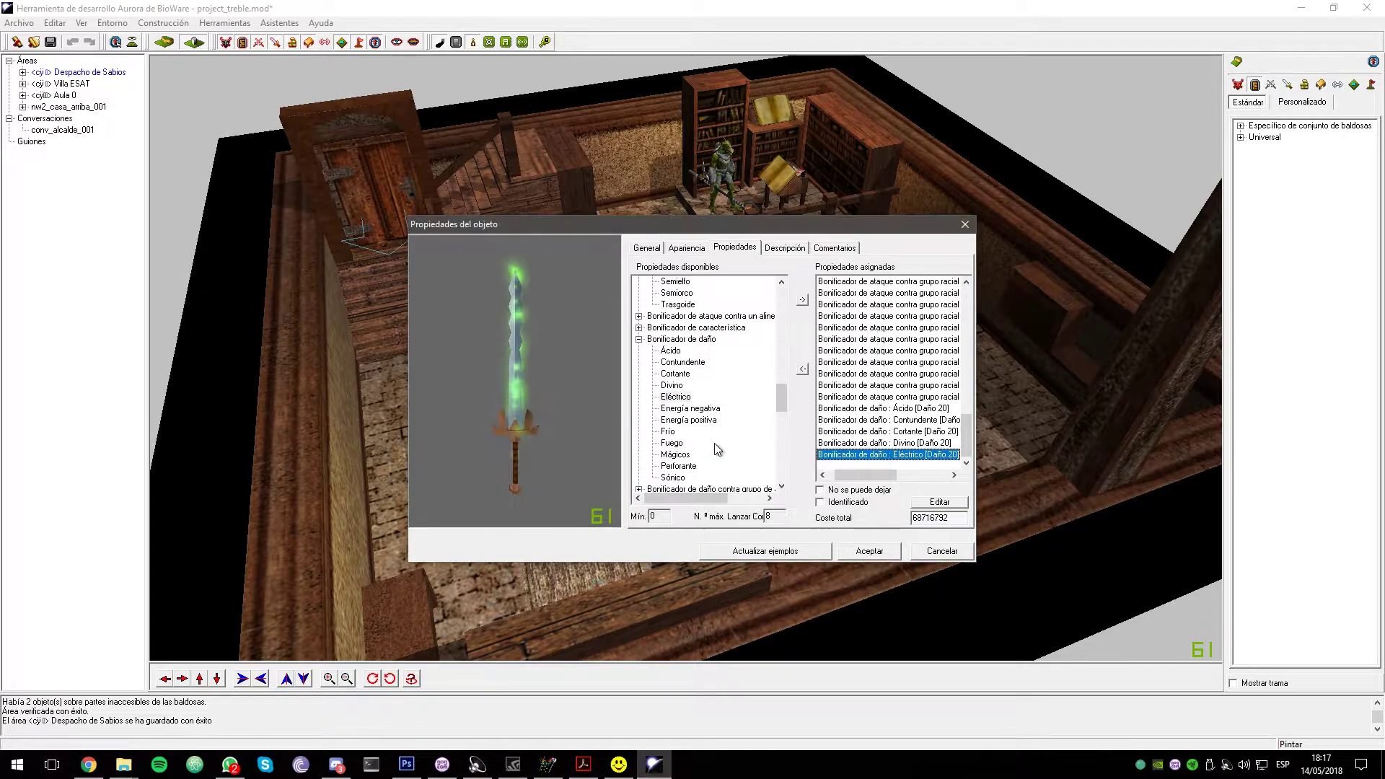
pyautogui.doubleClick(678, 408)
pyautogui.doubleClick(896, 454)
pyautogui.doubleClick(642, 447)
# Add Energía positiva and Frío damage bonuses, each set to Daño 20
pyautogui.doubleClick(685, 420)
pyautogui.doubleClick(894, 463)
pyautogui.scroll(-5, 661, 438)
pyautogui.doubleClick(642, 445)
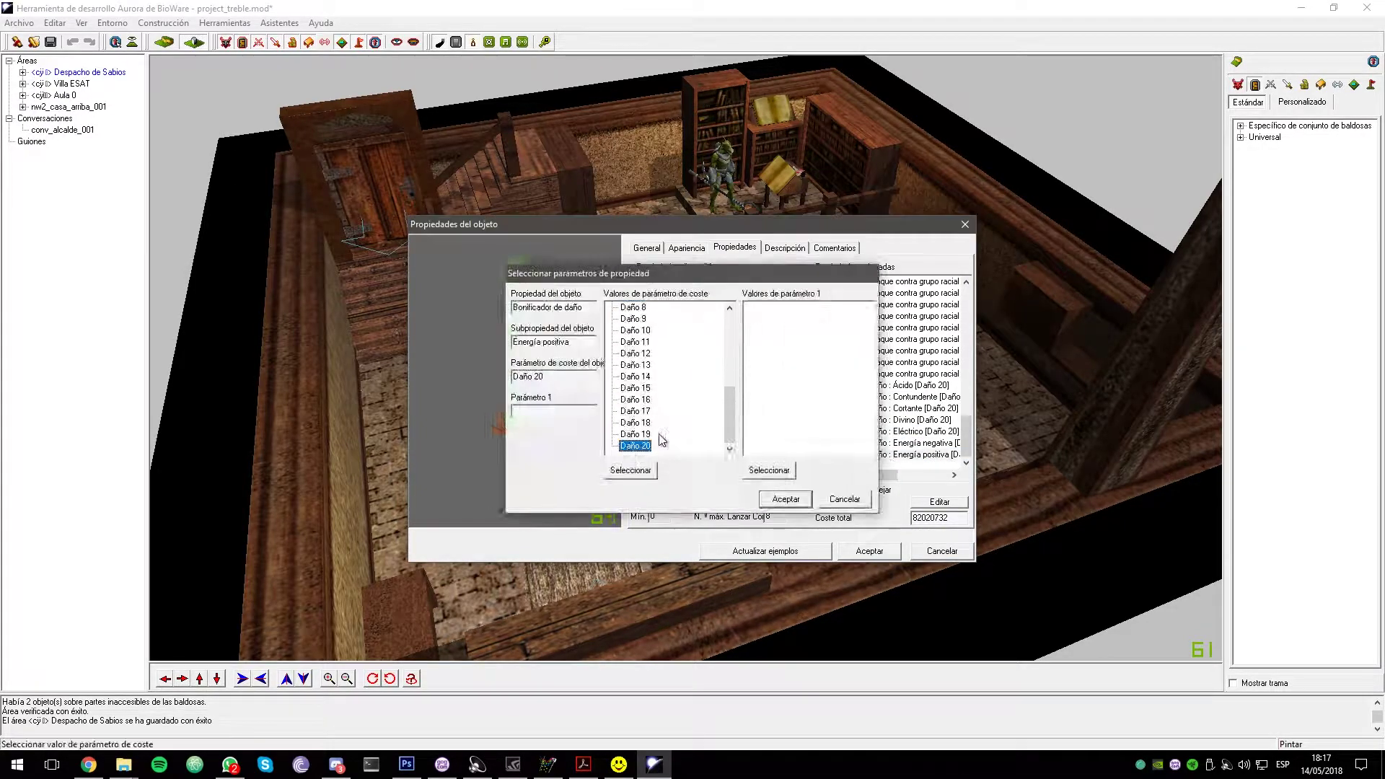
pyautogui.doubleClick(668, 432)
pyautogui.doubleClick(891, 461)
pyautogui.scroll(-5, 649, 439)
pyautogui.doubleClick(637, 445)
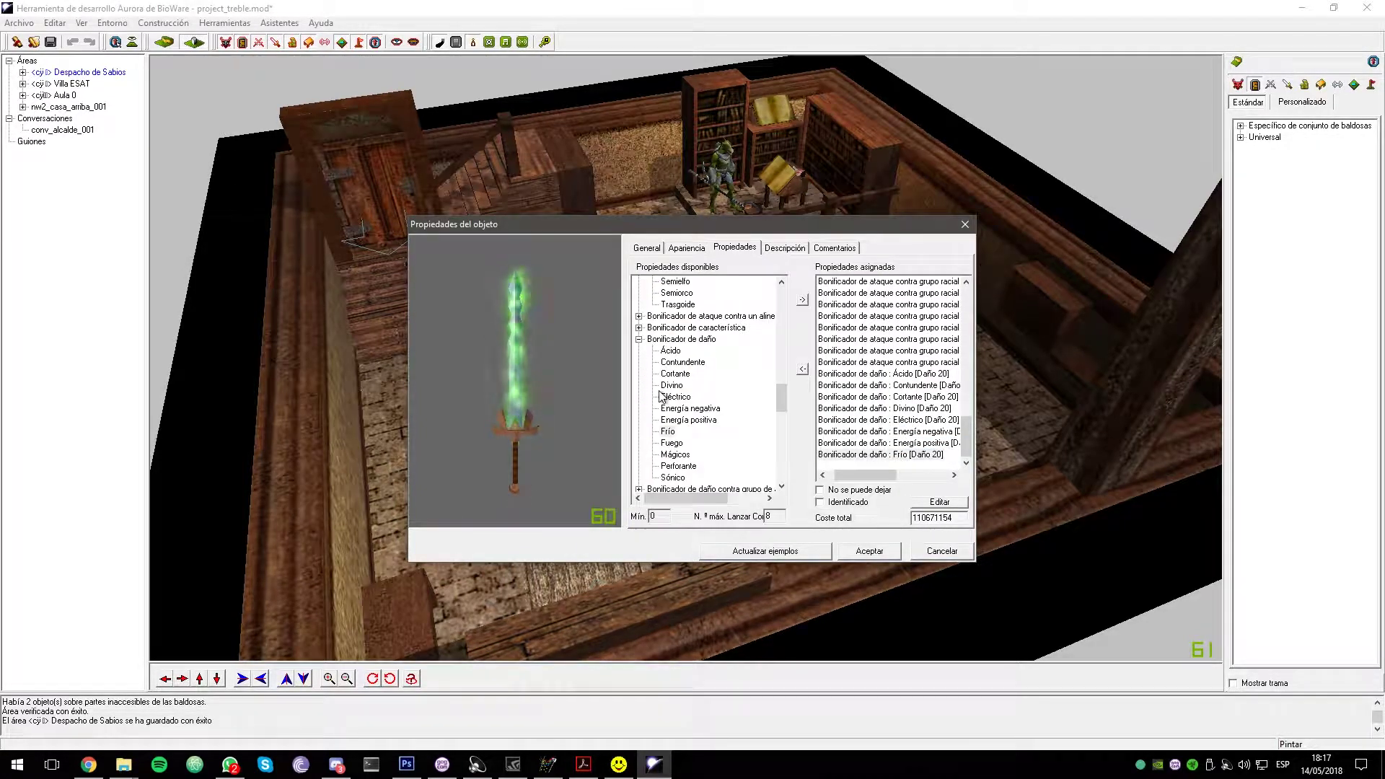
# Add Fuego and Mágicos damage bonuses, each set to Daño 20
pyautogui.doubleClick(887, 465)
pyautogui.doubleClick(641, 445)
pyautogui.doubleClick(675, 454)
pyautogui.doubleClick(887, 454)
pyautogui.doubleClick(642, 445)
# Add Perforante and Sónico damage bonuses, each set to Daño 20
pyautogui.doubleClick(677, 465)
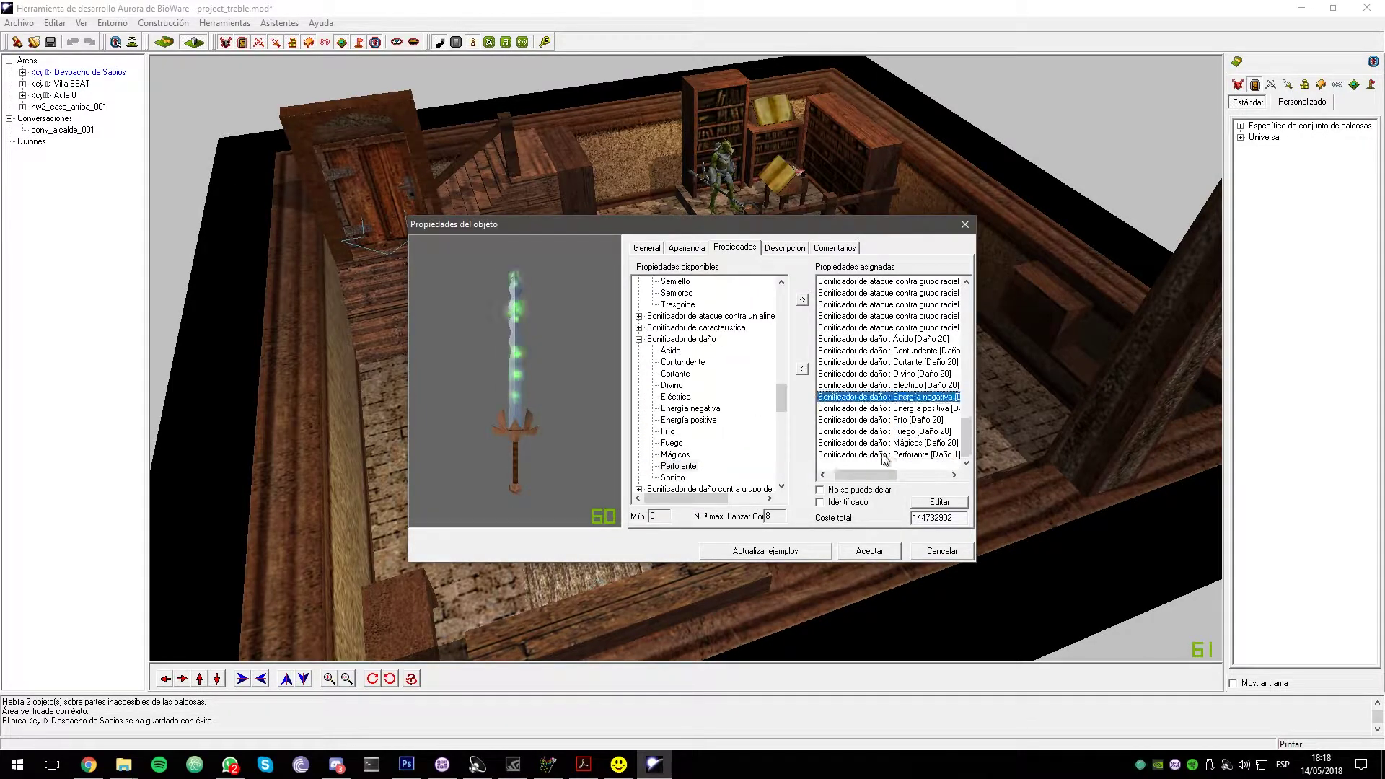
pyautogui.doubleClick(887, 454)
pyautogui.scroll(-5, 649, 452)
pyautogui.doubleClick(642, 445)
pyautogui.scroll(-4, 661, 462)
pyautogui.doubleClick(661, 339)
pyautogui.doubleClick(884, 455)
pyautogui.doubleClick(642, 445)
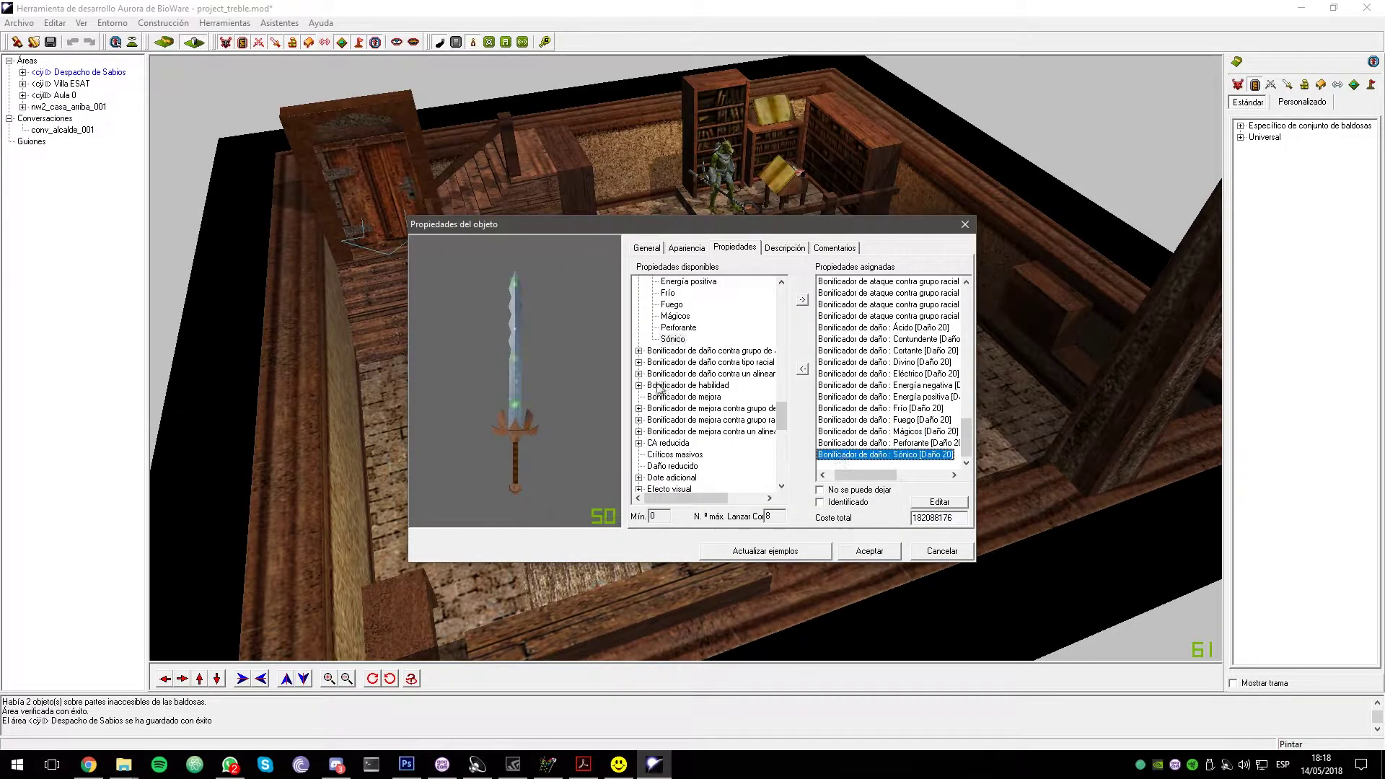
# Add the Críticos masivos property to the sword and set it to Daño 20
pyautogui.scroll(4, 655, 387)
pyautogui.doubleClick(663, 339)
pyautogui.click(662, 350)
pyautogui.doubleClick(667, 385)
pyautogui.doubleClick(679, 281)
pyautogui.doubleClick(675, 351)
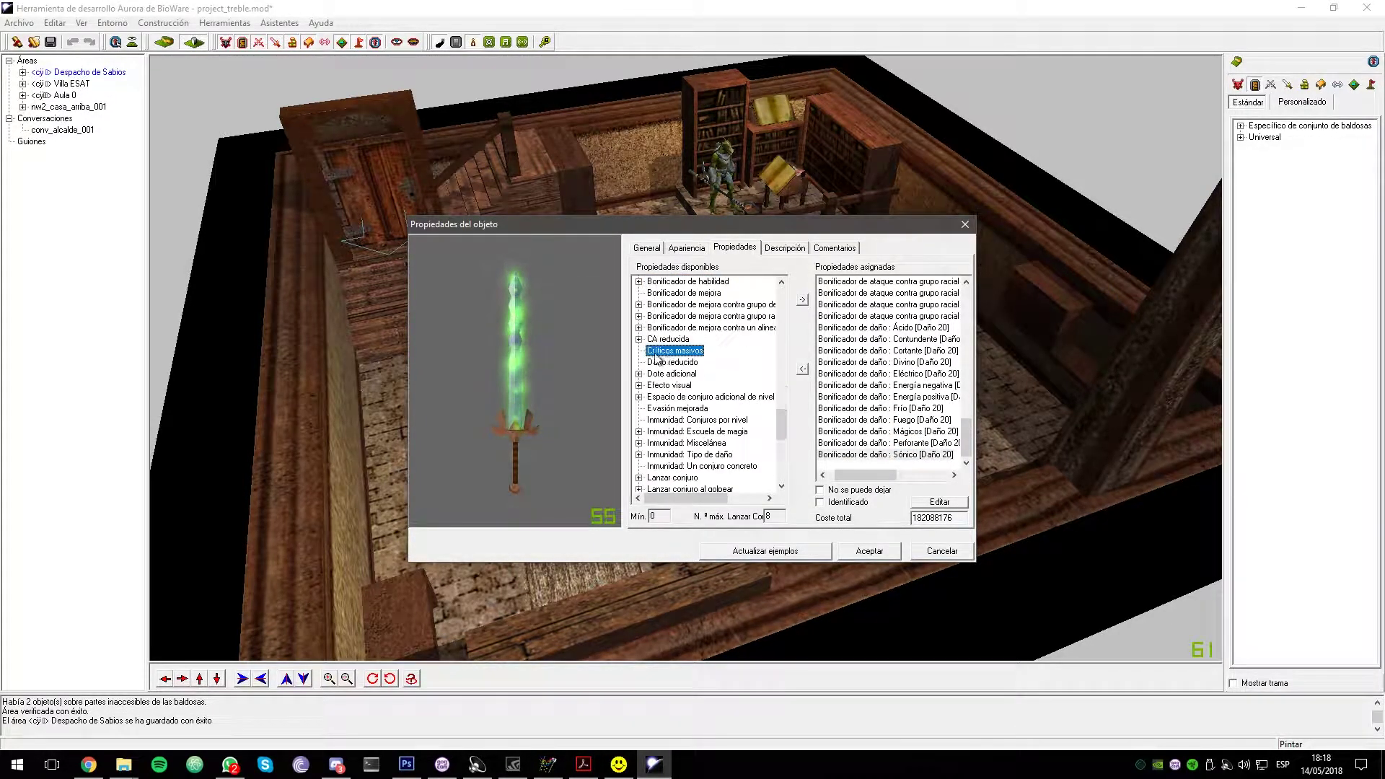
pyautogui.doubleClick(886, 454)
pyautogui.scroll(-5, 641, 445)
pyautogui.doubleClick(640, 445)
# Give the sword the Sagrado visual effect and the Evasión mejorada property
pyautogui.doubleClick(668, 385)
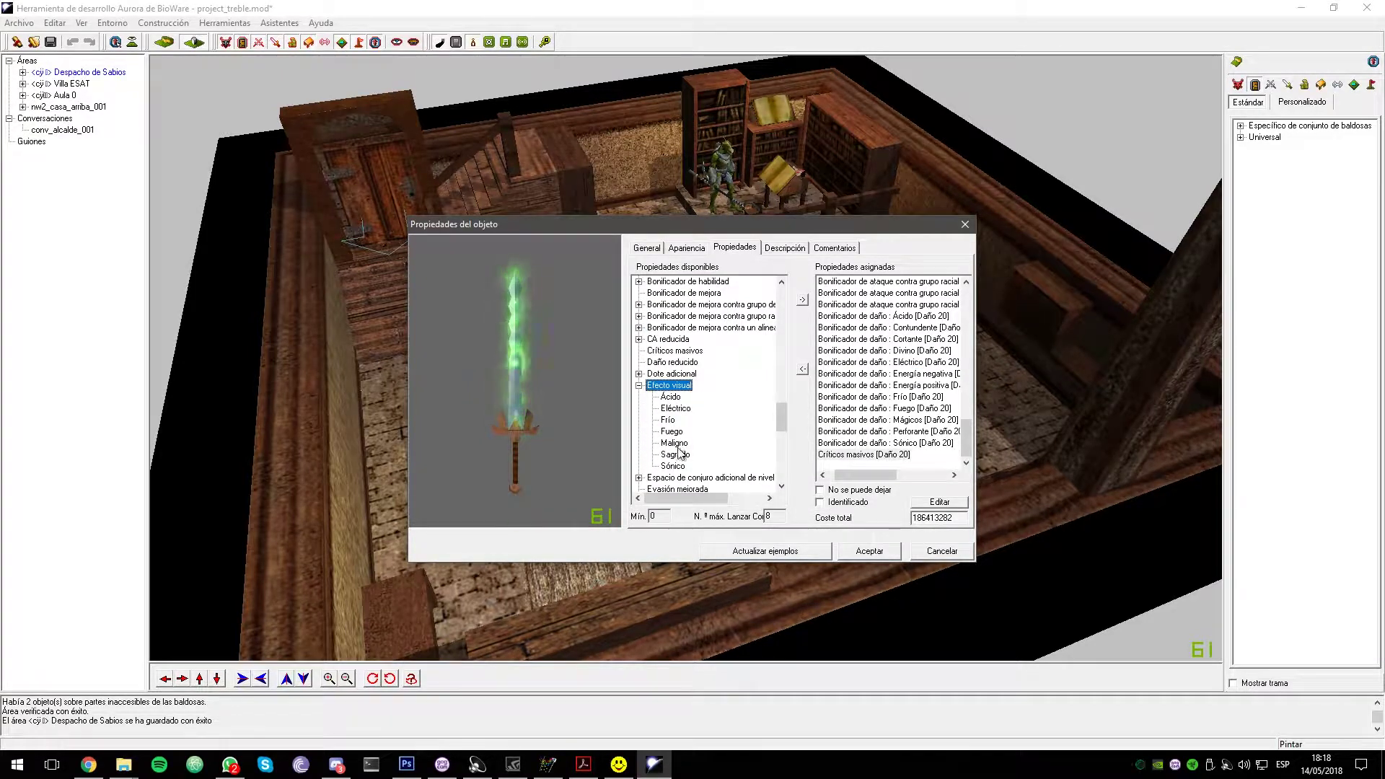
pyautogui.click(667, 443)
pyautogui.scroll(-6, 657, 425)
# Add the Regeneración property to the sword with a value of 20
pyautogui.doubleClick(671, 431)
pyautogui.click(866, 421)
pyautogui.doubleClick(865, 454)
pyautogui.click(678, 432)
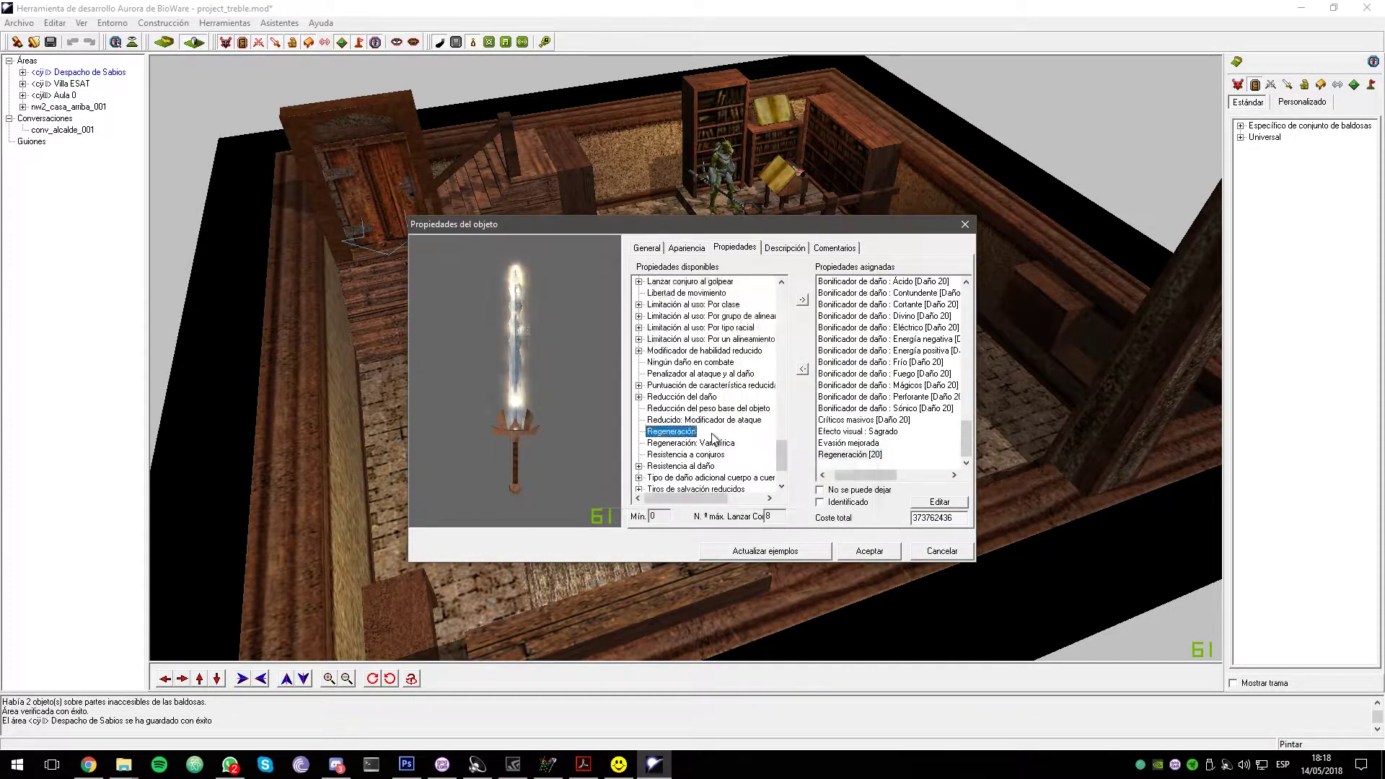
# Add one last property to the sword, name it Espada de CÉ Inquebrantable and accept it
pyautogui.scroll(-2, 703, 439)
pyautogui.doubleClick(678, 454)
pyautogui.click(646, 247)
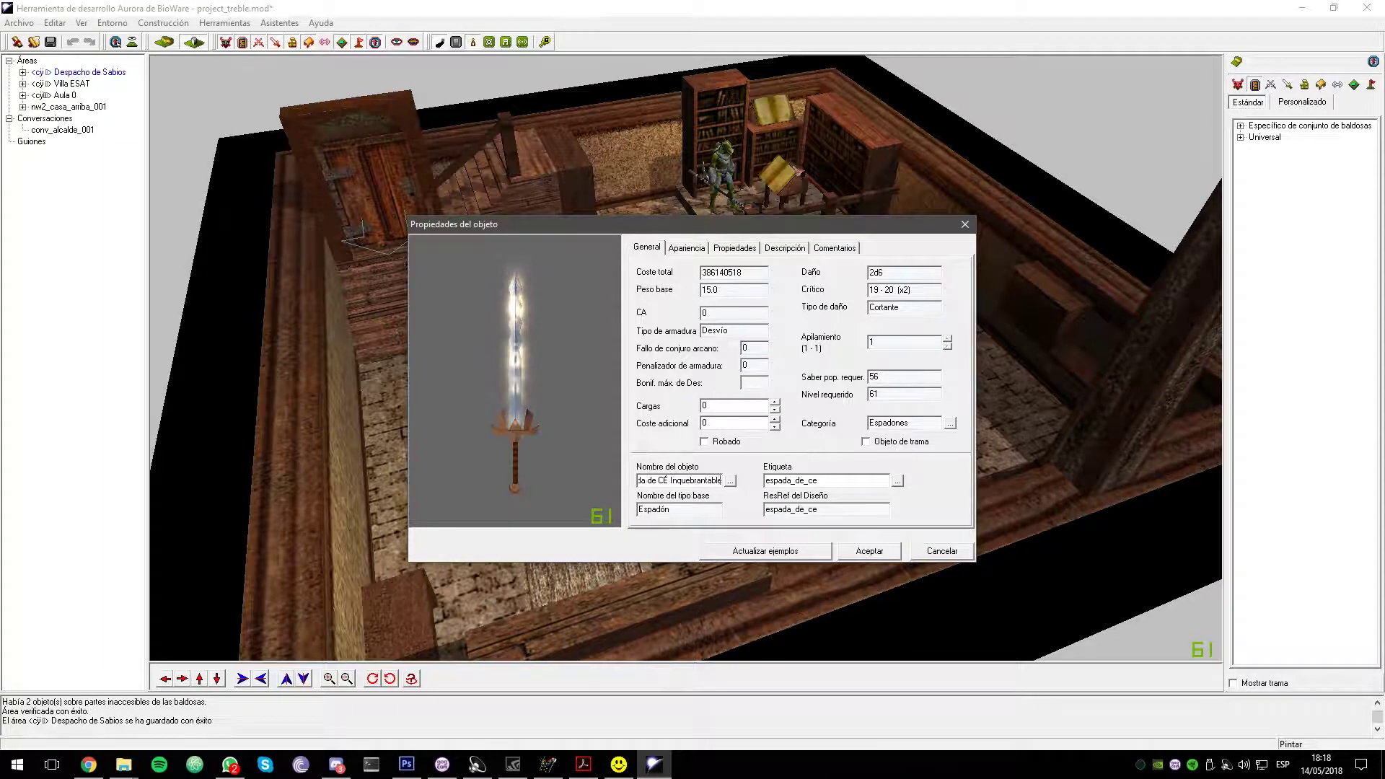
pyautogui.press('Return')
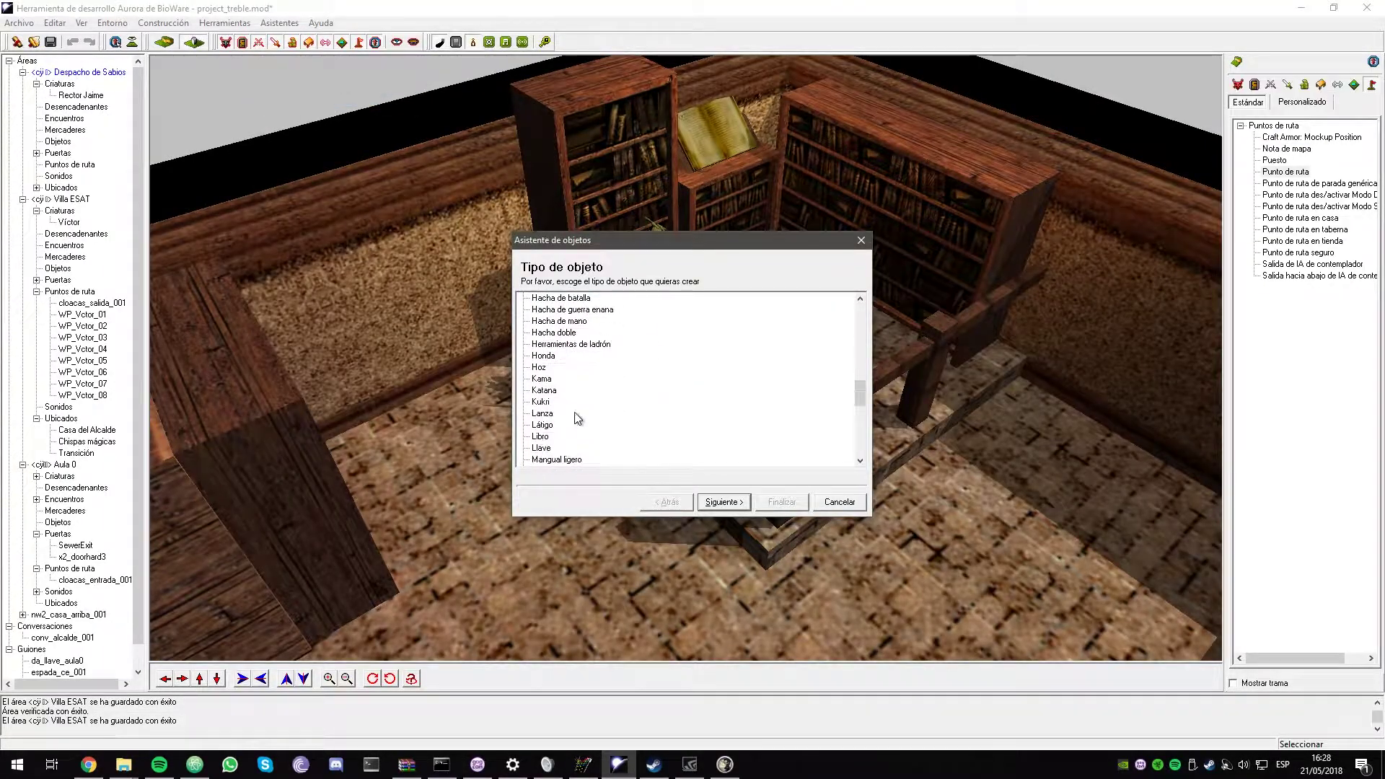
# Create a Llave item named llave_aula0 in the Objeto de trama category
pyautogui.click(541, 447)
pyautogui.click(722, 501)
pyautogui.click(722, 502)
pyautogui.click(652, 349)
pyautogui.click(723, 502)
pyautogui.click(781, 502)
# Set the key's appearance to models 6, 3 and 5 with colours 3, 1 and 3
pyautogui.click(685, 248)
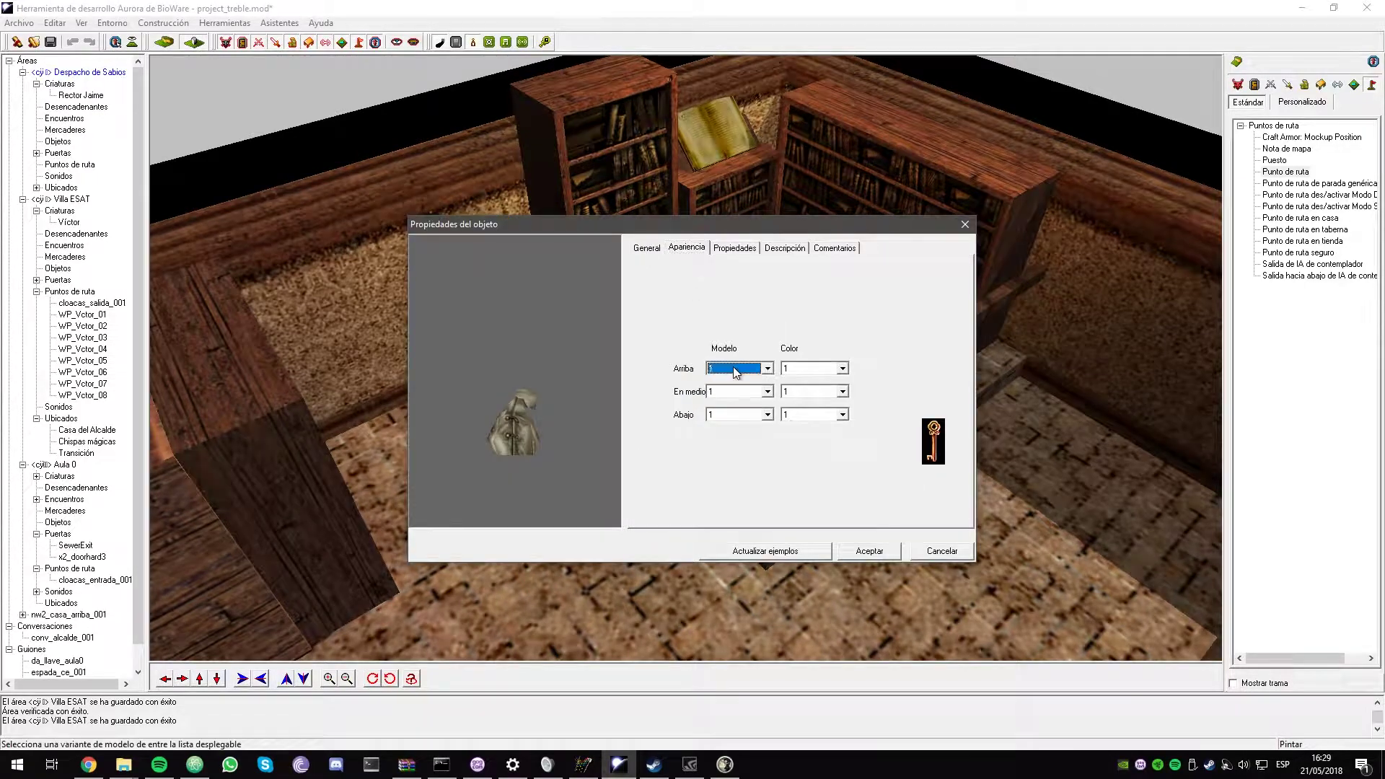
pyautogui.scroll(-5, 733, 367)
pyautogui.click(732, 393)
pyautogui.scroll(-2, 733, 393)
pyautogui.click(733, 415)
pyautogui.scroll(-3, 733, 415)
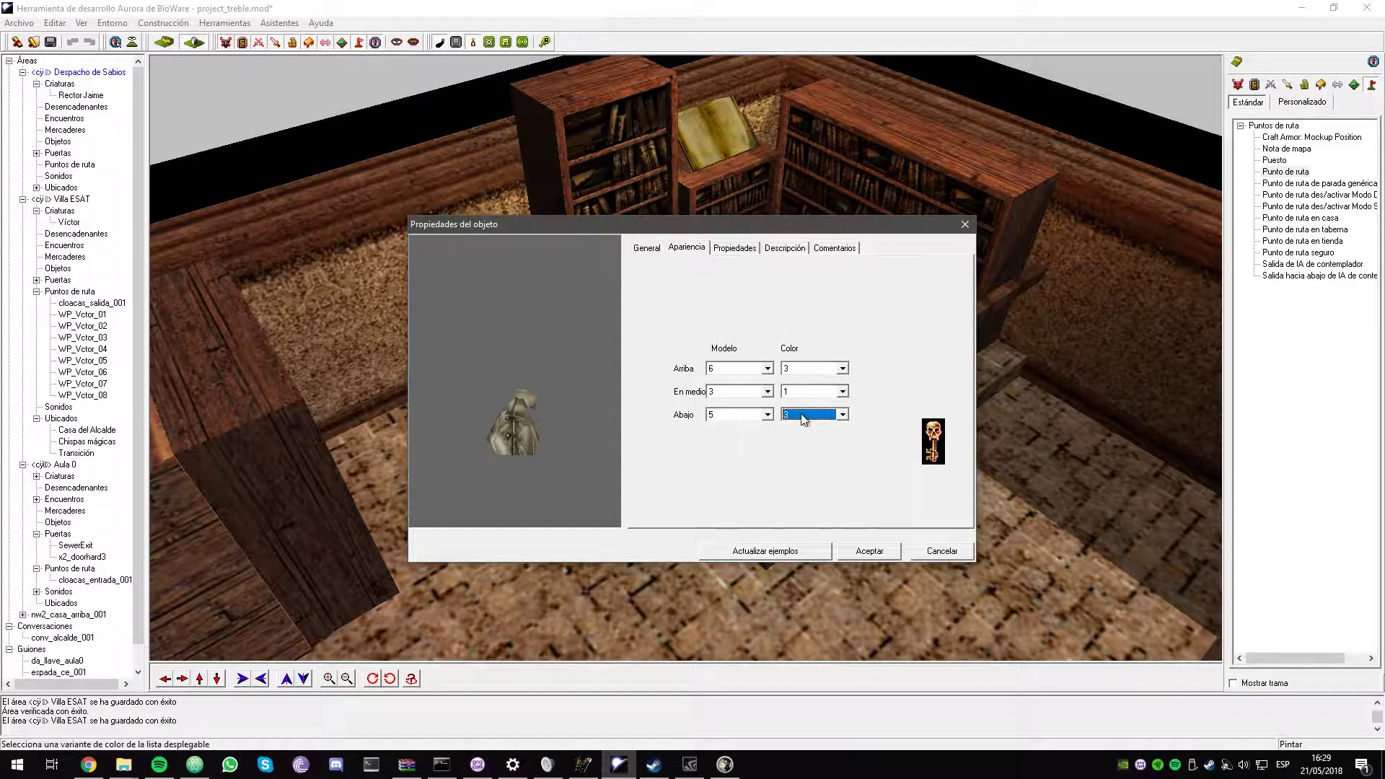
# Change the key's item name to Llave del Aula 0
pyautogui.click(729, 249)
pyautogui.click(647, 247)
pyautogui.doubleClick(704, 482)
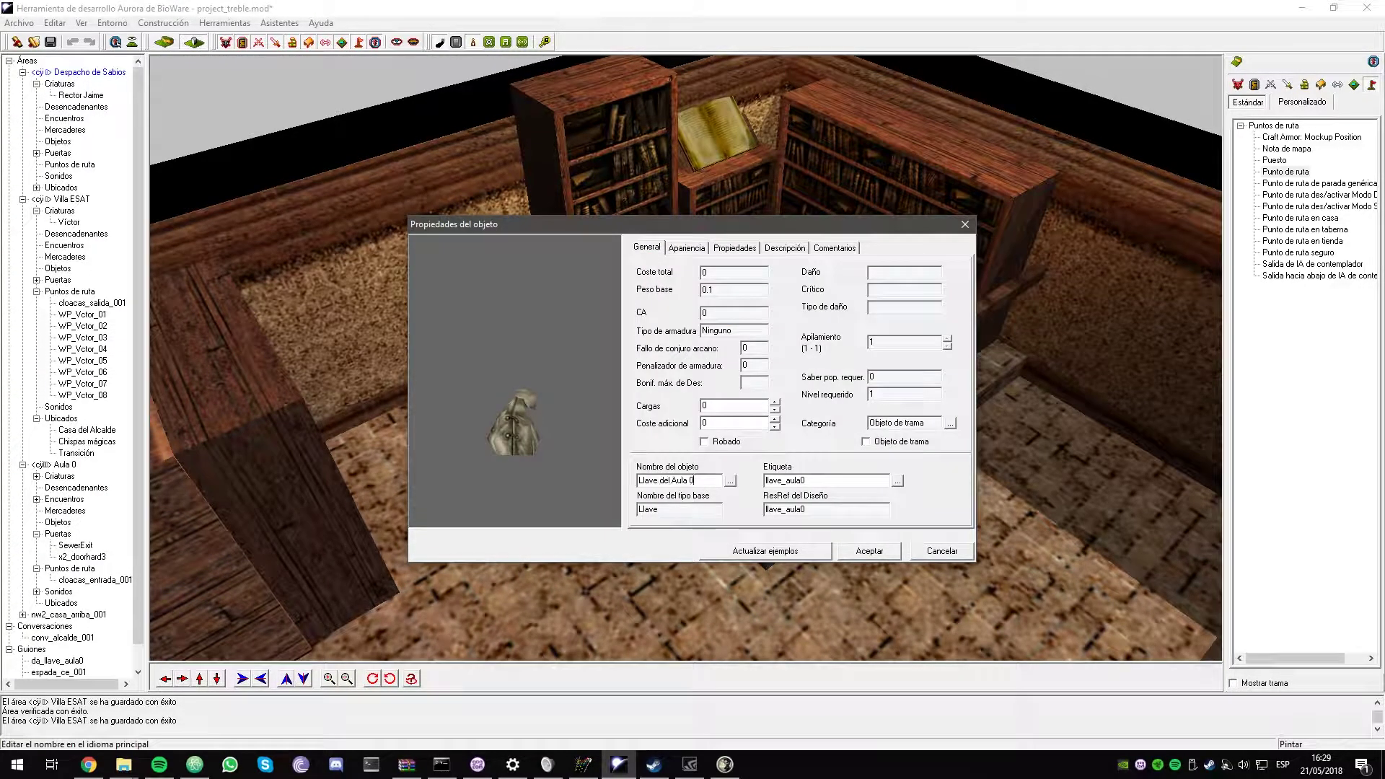
# Accept the key item and open the mayor's conversation conv_alcalde_001 for editing
pyautogui.click(880, 548)
pyautogui.rightClick(626, 274)
pyautogui.click(677, 340)
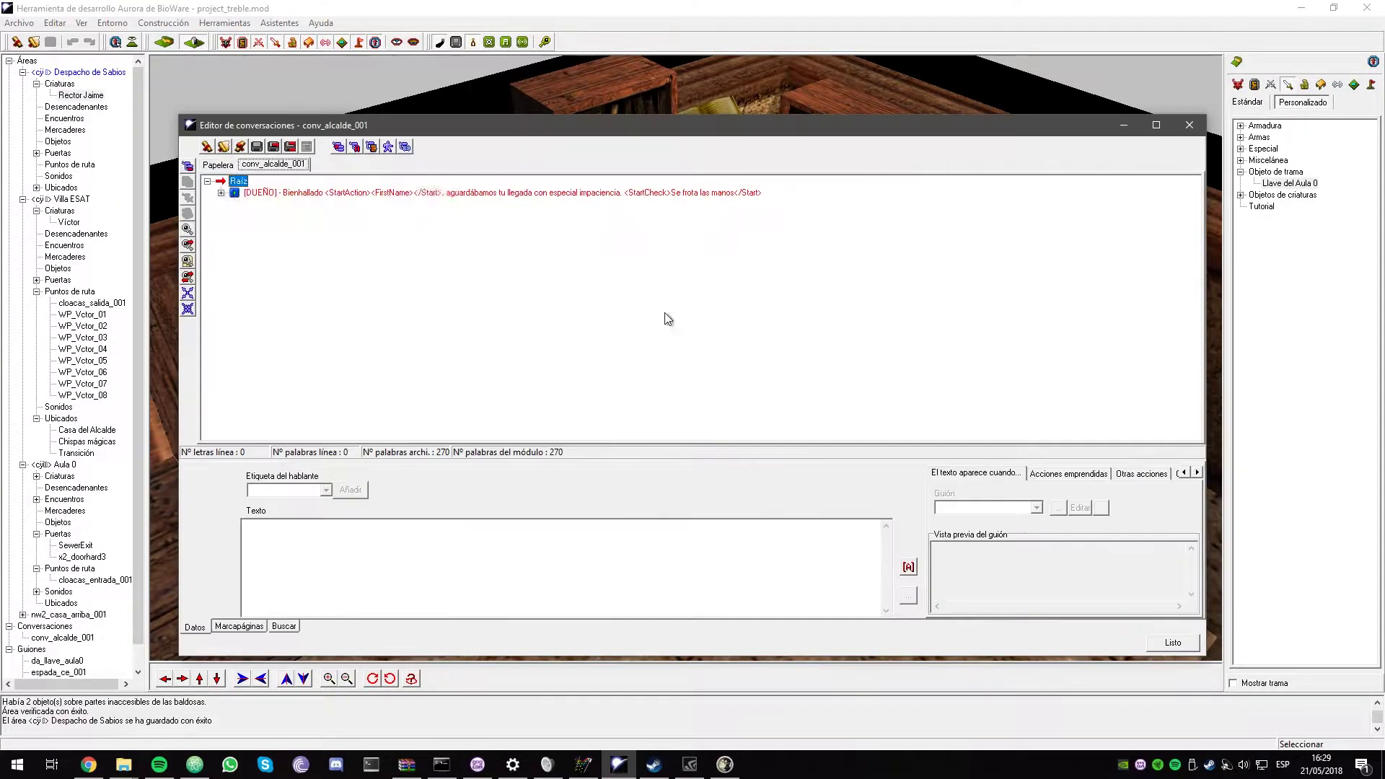
# Expand the branches of conv_alcalde_001 to examine its reply lines and the script attached to the dialogue's end
pyautogui.click(262, 227)
pyautogui.click(276, 239)
pyautogui.click(289, 250)
pyautogui.click(302, 262)
pyautogui.click(317, 273)
pyautogui.click(330, 285)
pyautogui.click(375, 297)
pyautogui.click(234, 308)
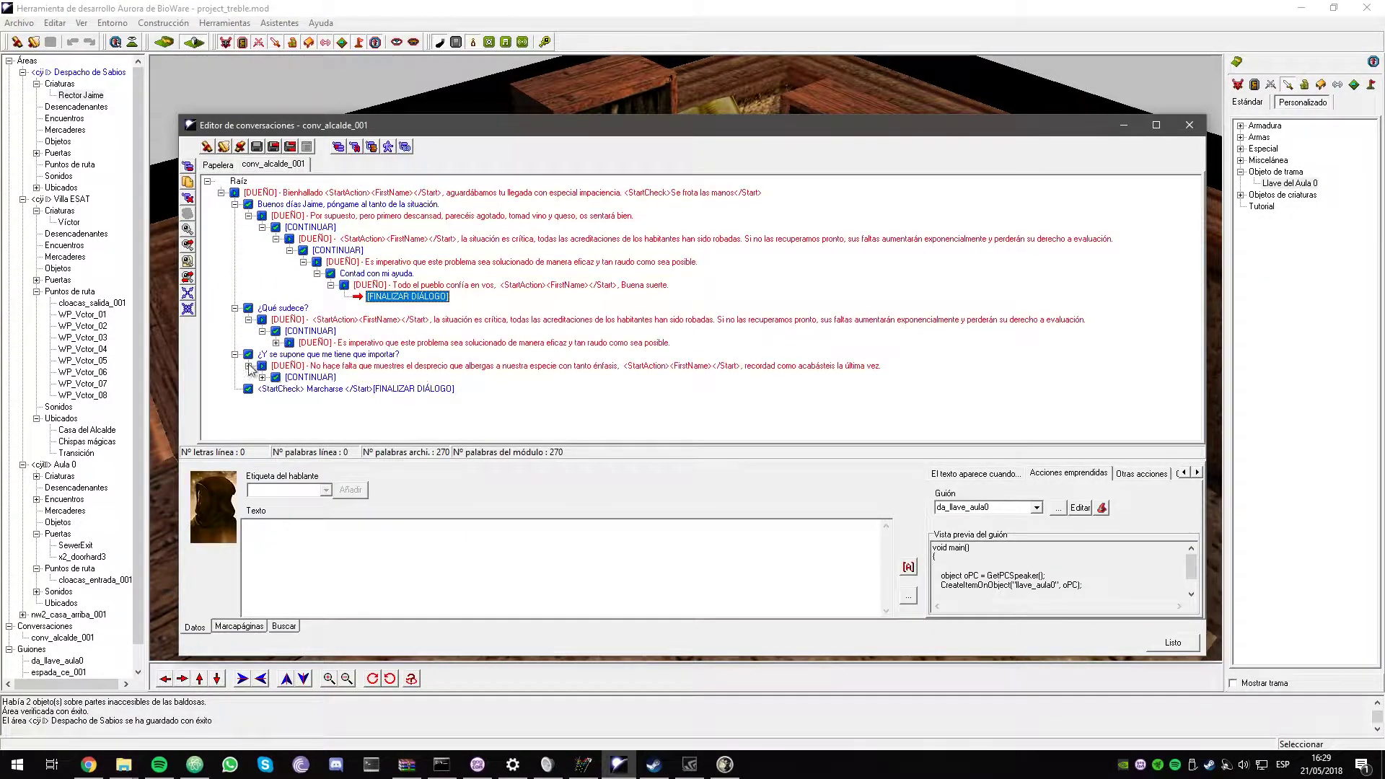
pyautogui.click(335, 377)
pyautogui.scroll(-2, 336, 380)
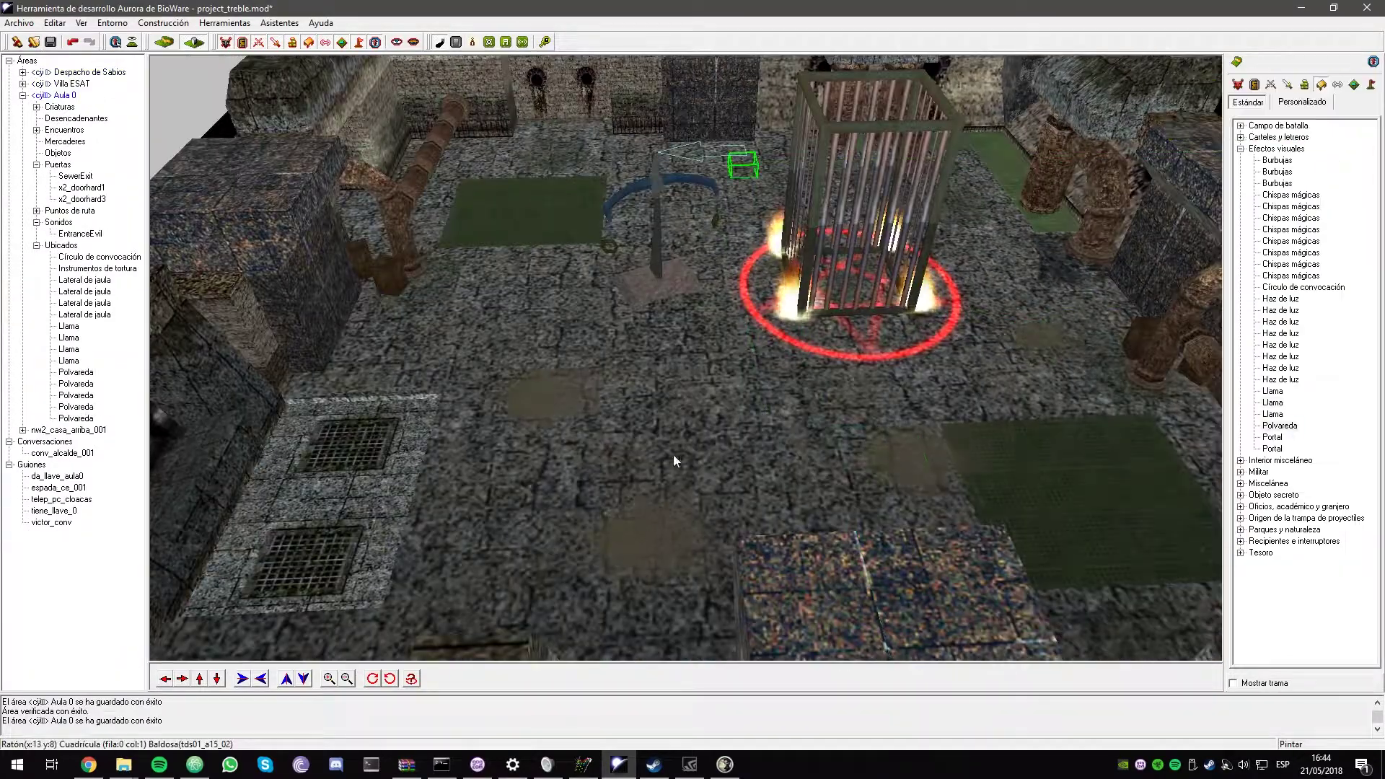
# Start a new creature for the Aula 0 area with the racial type Cieno
pyautogui.scroll(5, 679, 315)
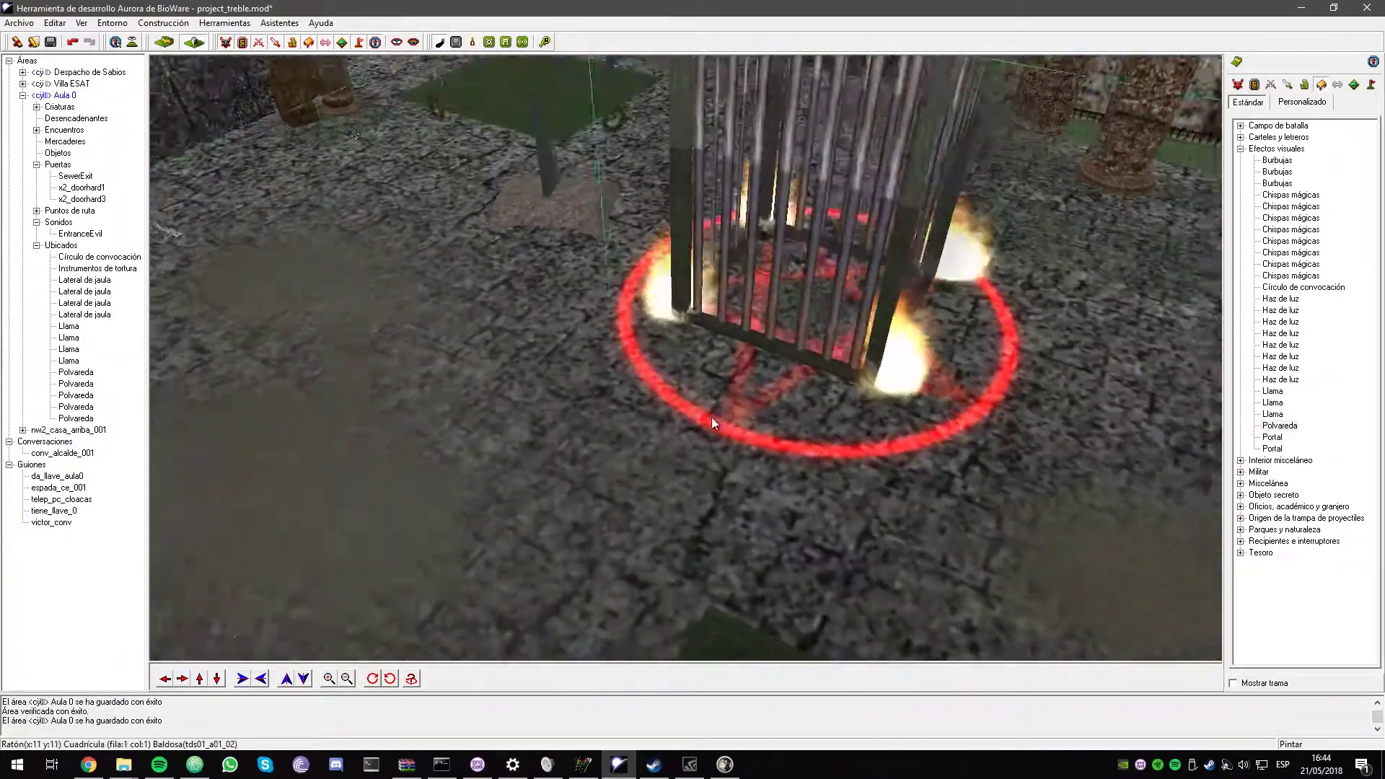
pyautogui.click(280, 23)
pyautogui.click(305, 59)
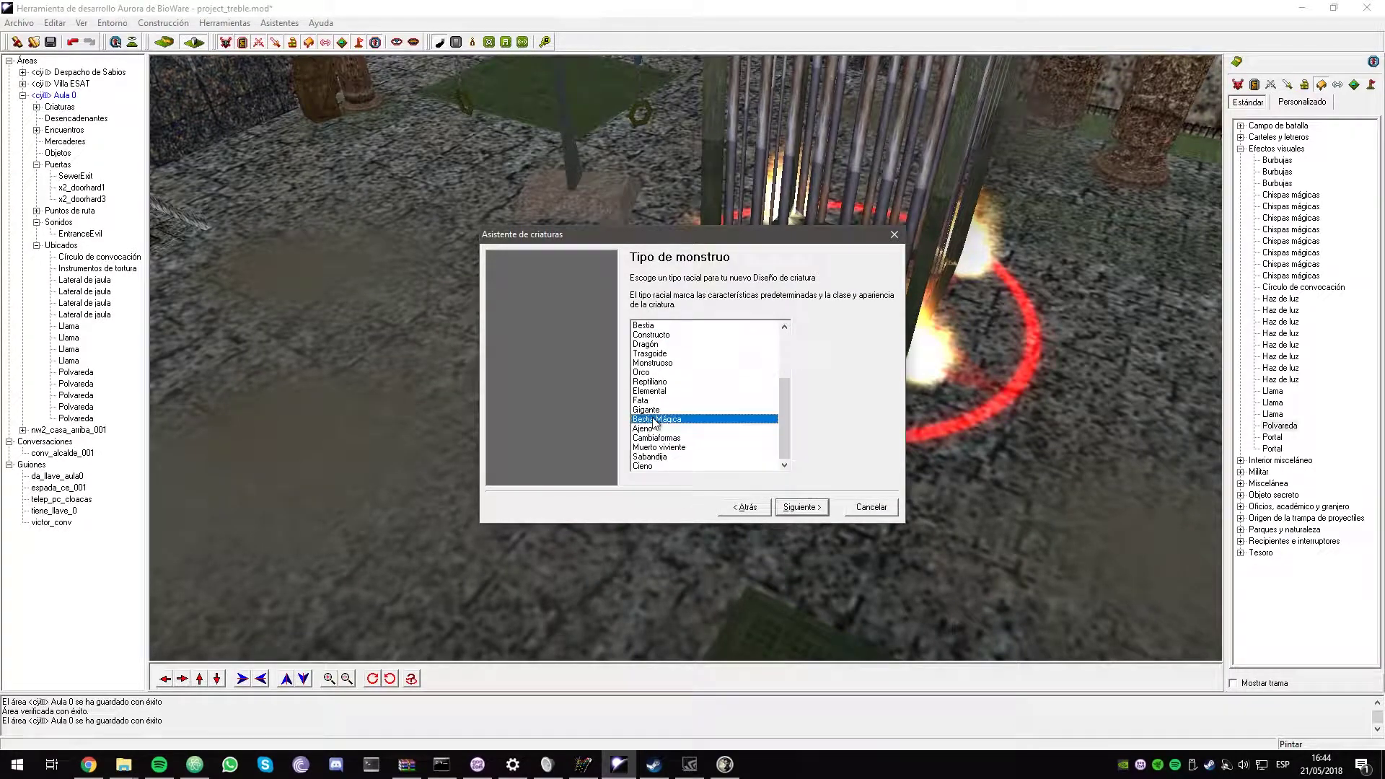
pyautogui.click(656, 363)
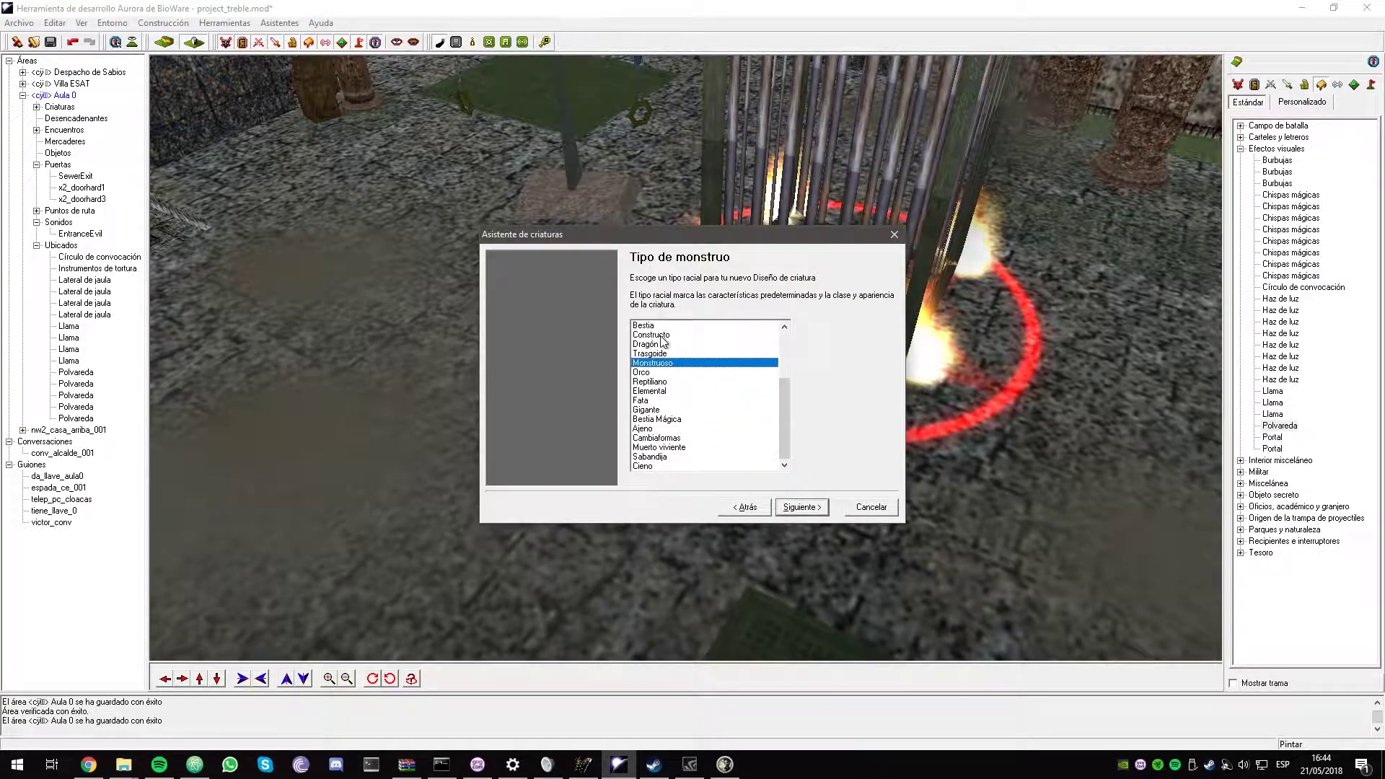
pyautogui.click(799, 511)
pyautogui.click(801, 507)
# Give the new creature the Bálor appearance and the po_demon_ portrait
pyautogui.click(812, 345)
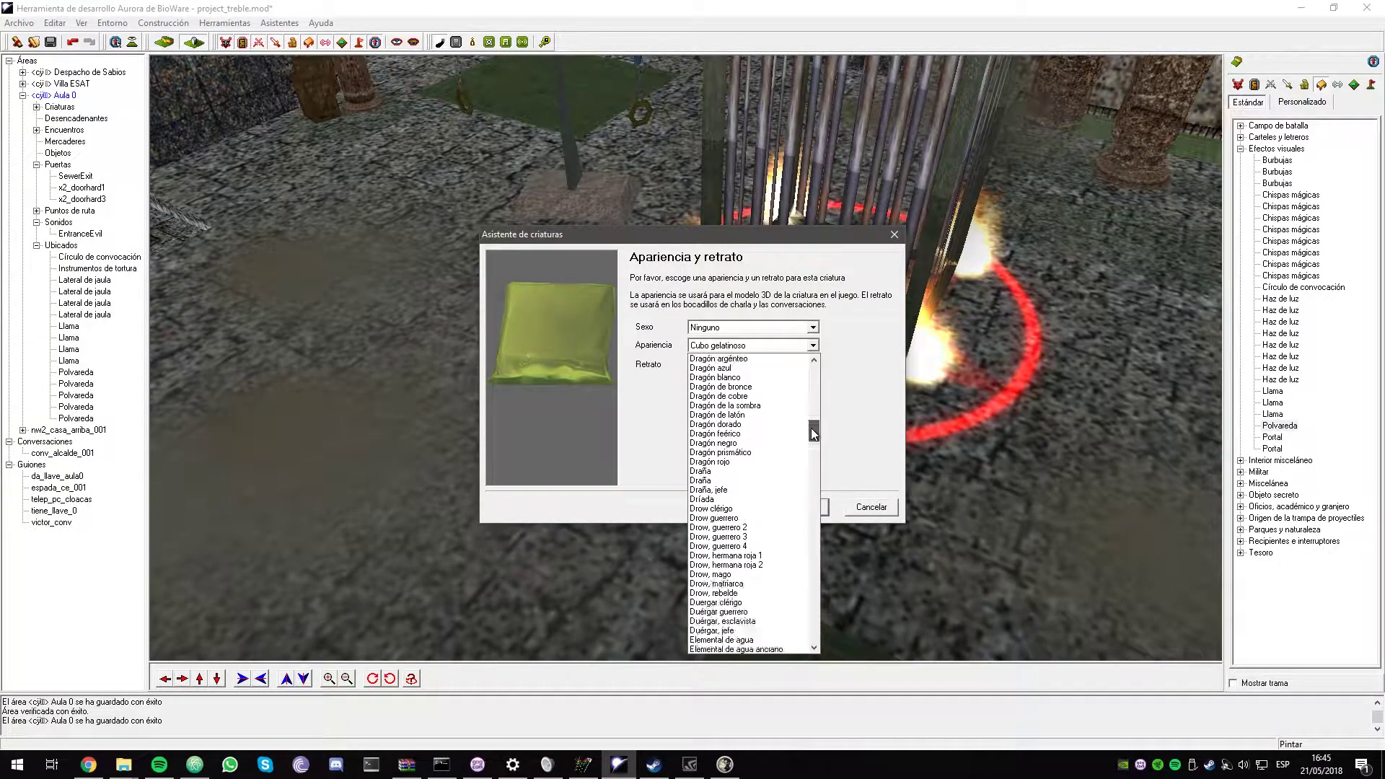
pyautogui.moveTo(811, 429); pyautogui.dragTo(812, 382)
pyautogui.click(749, 433)
pyautogui.click(714, 453)
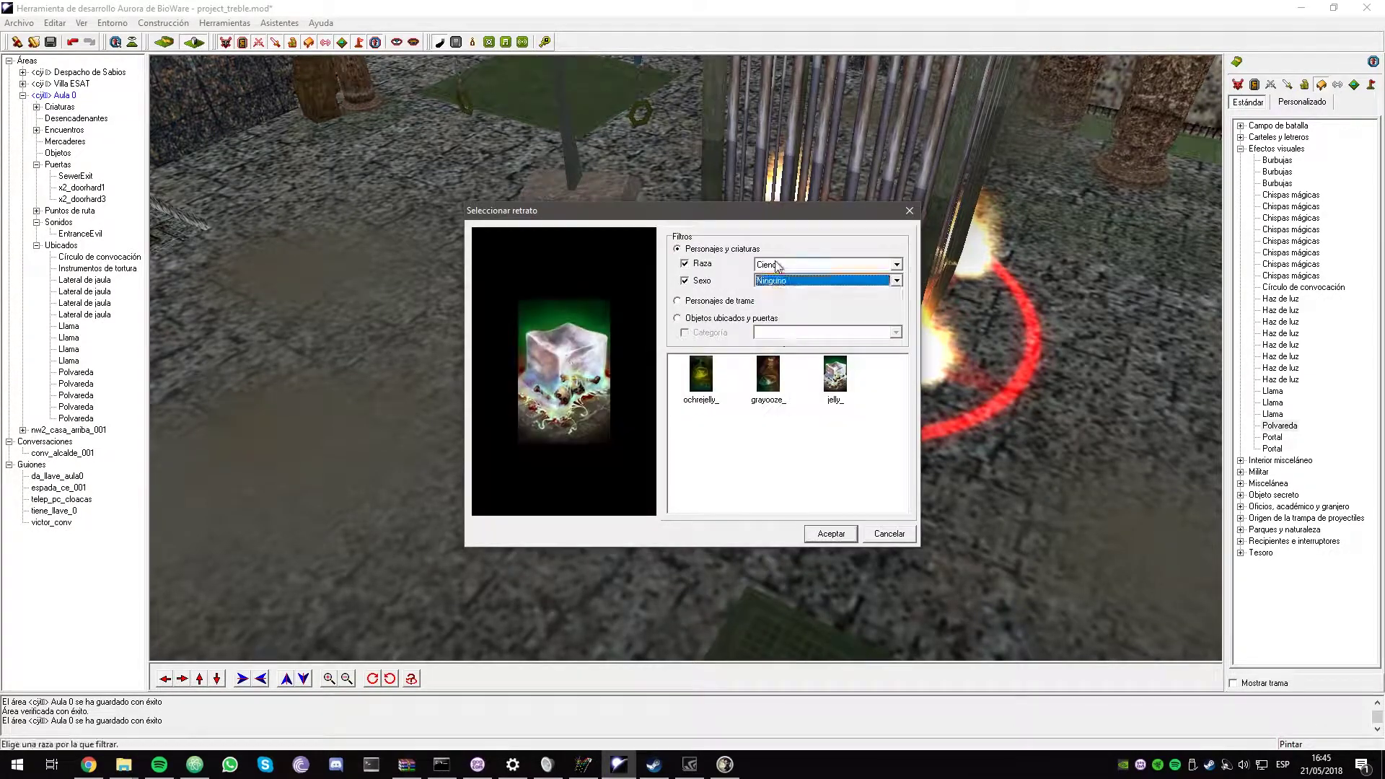
pyautogui.click(775, 264)
pyautogui.scroll(1, 775, 267)
pyautogui.doubleClick(700, 373)
# Assign the creature to the Hostil faction, name it referal, file it under Especial > Personalizado 1 and finish creating it
pyautogui.click(793, 507)
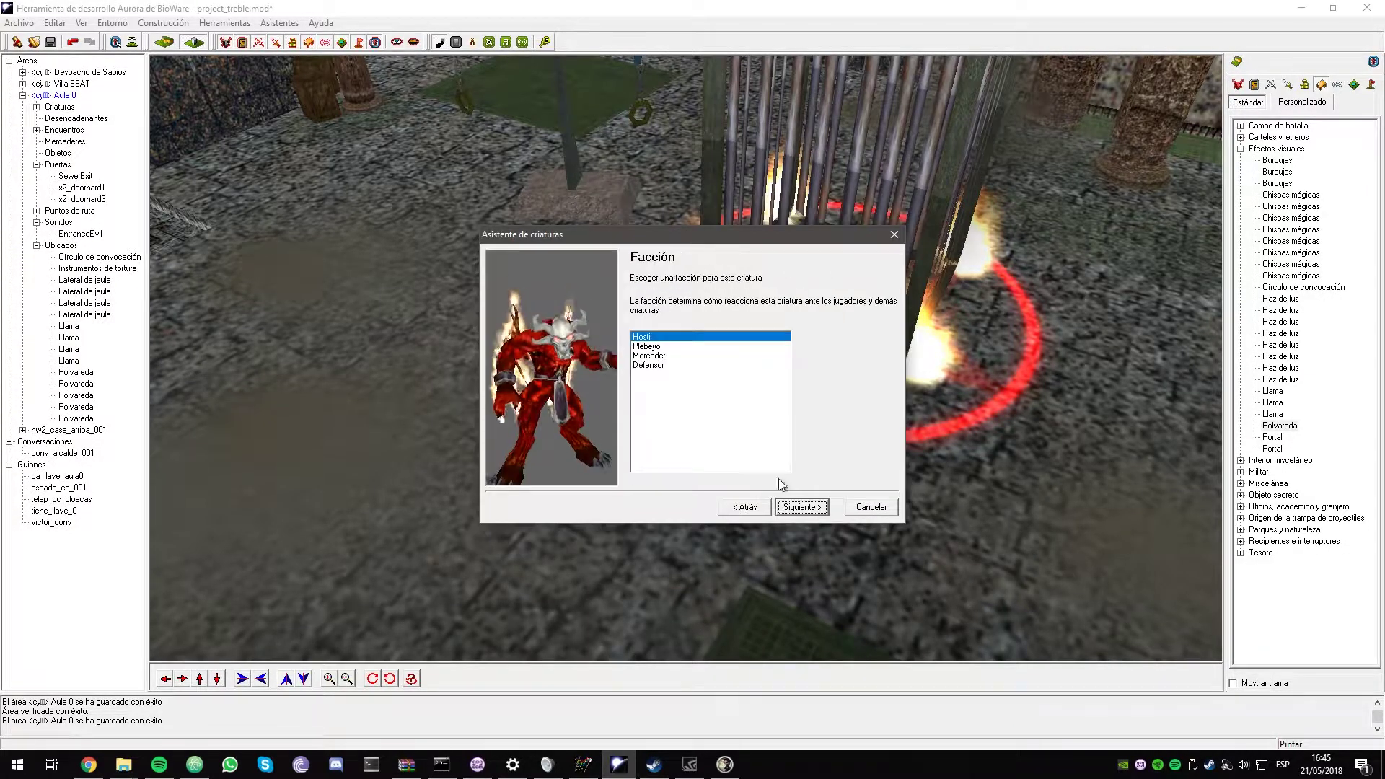
pyautogui.click(793, 507)
pyautogui.doubleClick(677, 313)
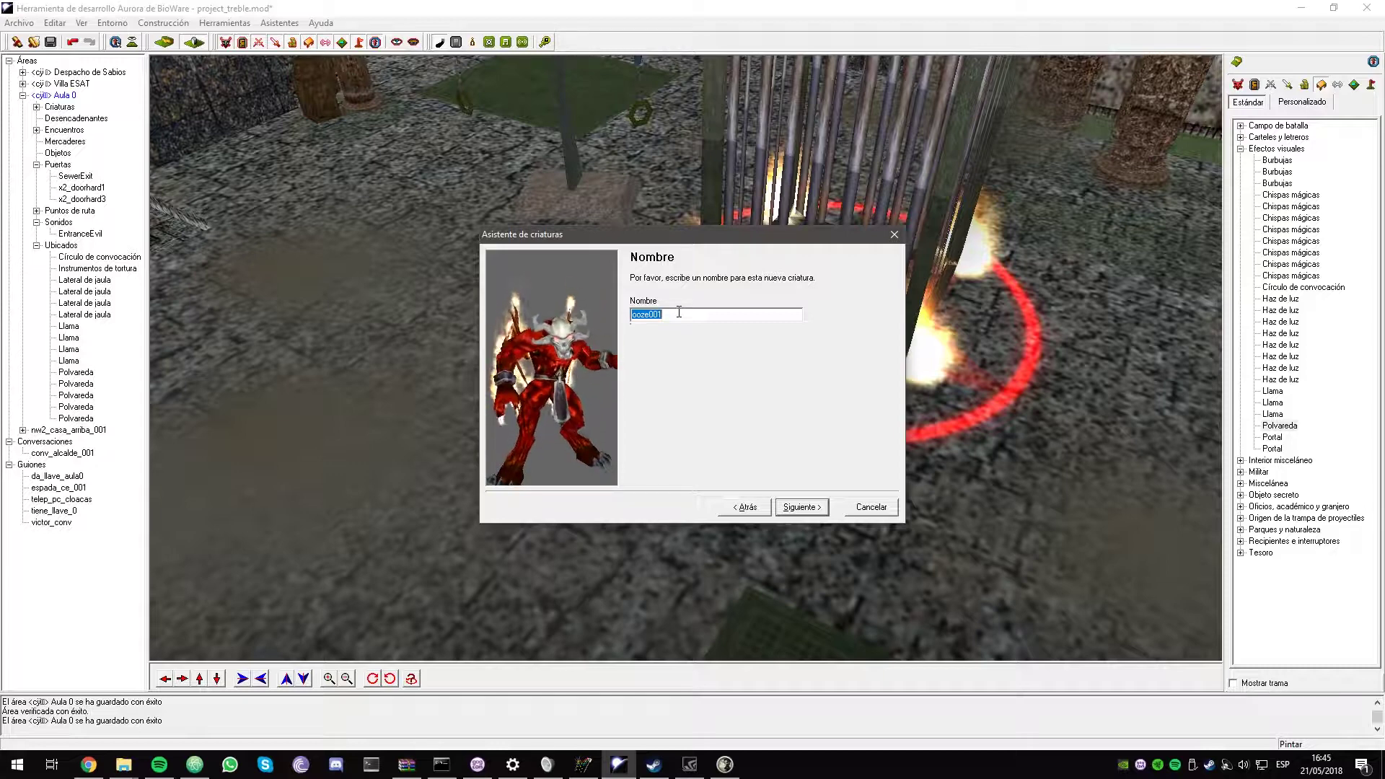
pyautogui.press('Return')
pyautogui.click(695, 304)
pyautogui.click(740, 315)
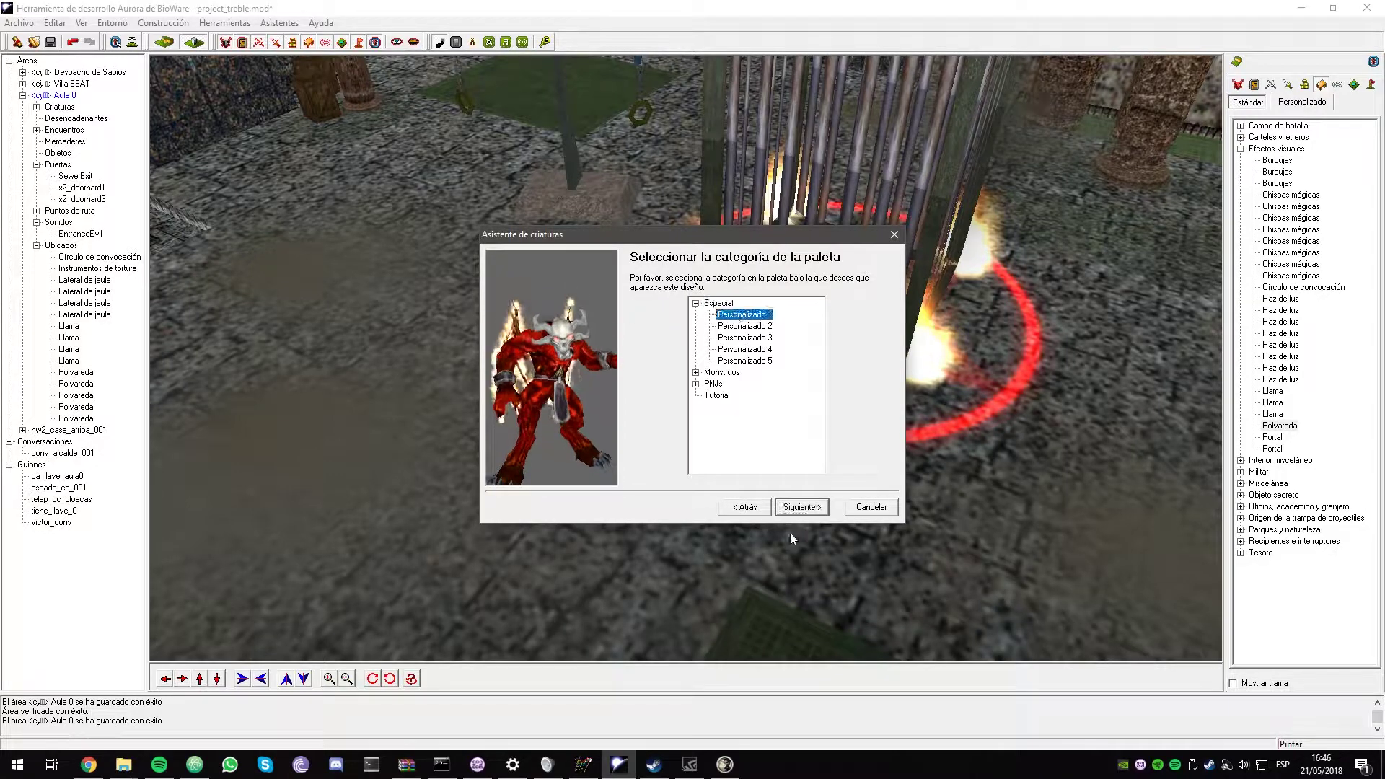
pyautogui.click(799, 507)
pyautogui.click(799, 507)
# Assign a weapon proficiency feat to the demon creature
pyautogui.click(760, 196)
pyautogui.moveTo(961, 246); pyautogui.dragTo(961, 265)
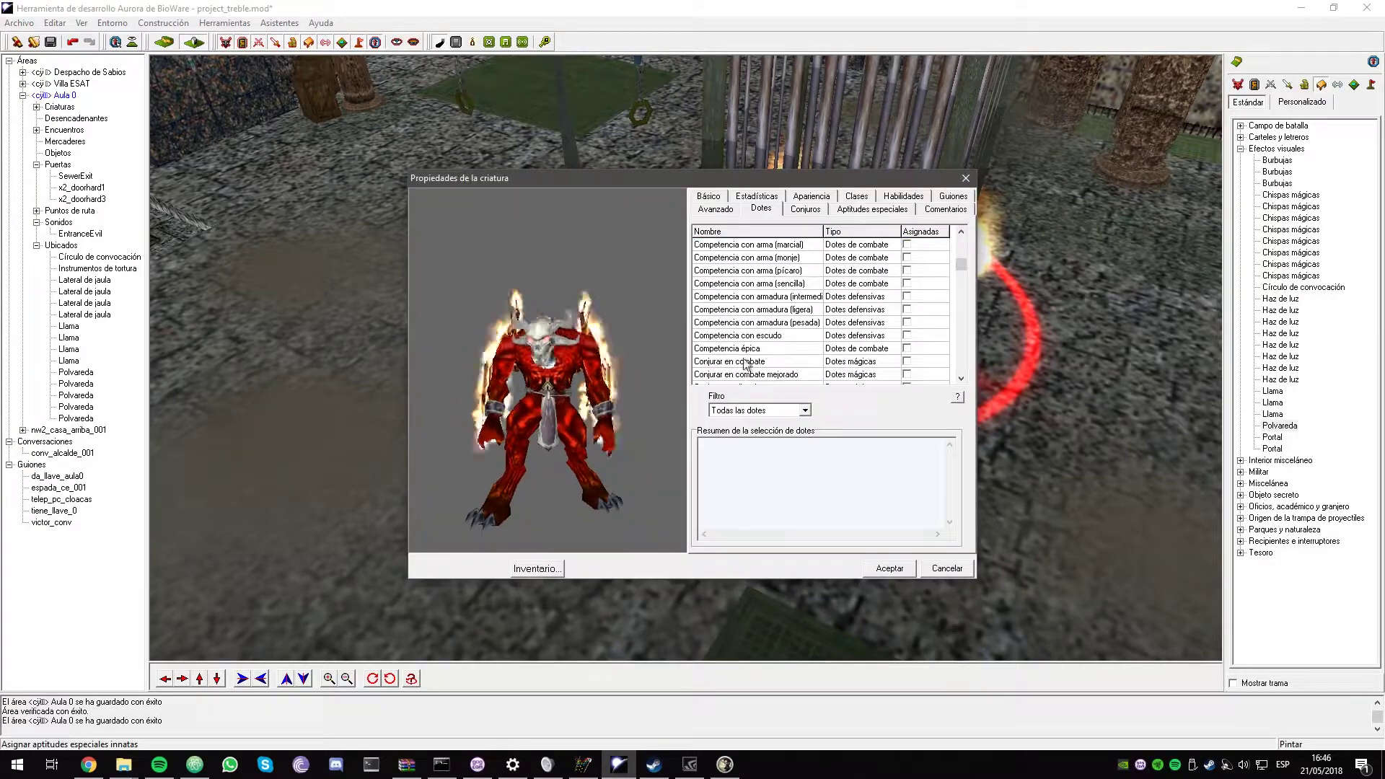
pyautogui.click(798, 258)
pyautogui.scroll(1, 798, 292)
pyautogui.click(907, 257)
# Equip the demon with a standard weapon from the Exóticas category
pyautogui.click(707, 195)
pyautogui.click(537, 568)
pyautogui.doubleClick(760, 224)
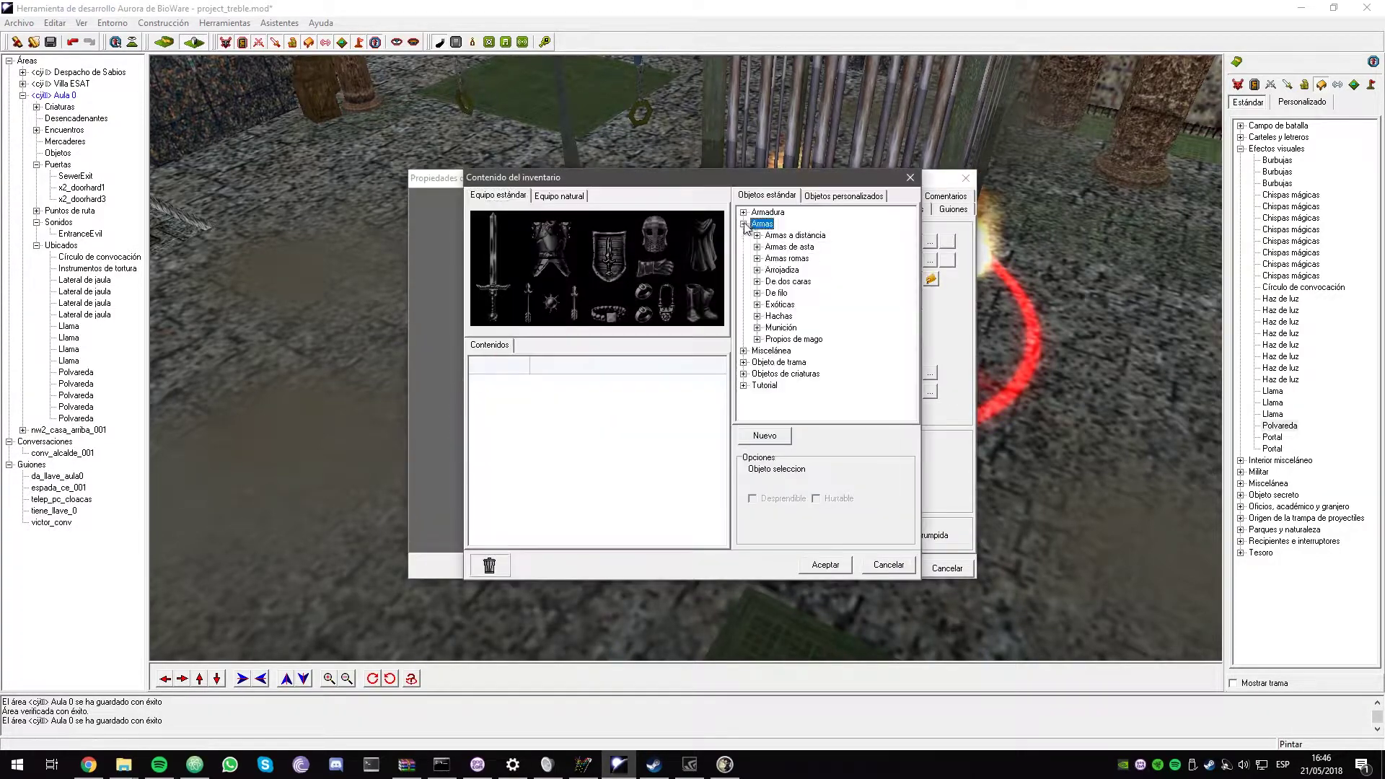
pyautogui.doubleClick(779, 304)
pyautogui.scroll(-10, 819, 336)
pyautogui.moveTo(794, 269); pyautogui.dragTo(491, 257)
pyautogui.click(824, 565)
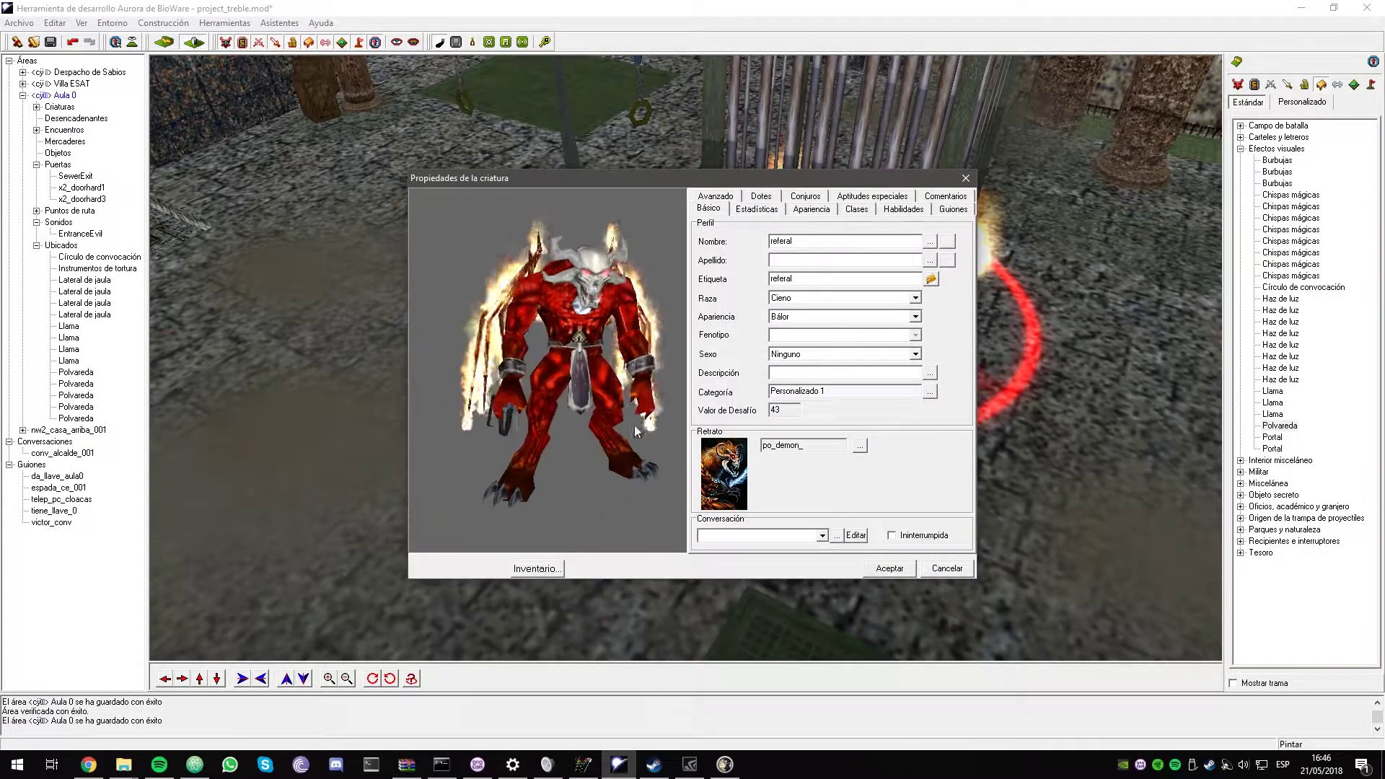
# Create an editable copy of an exotic whip as latigo_referal and name it Látigo de Referal
pyautogui.click(537, 569)
pyautogui.doubleClick(760, 223)
pyautogui.doubleClick(778, 305)
pyautogui.scroll(-8, 797, 337)
pyautogui.rightClick(797, 407)
pyautogui.click(822, 415)
pyautogui.click(691, 481)
pyautogui.press('BackSpace')
pyautogui.press('BackSpace')
pyautogui.press('BackSpace')
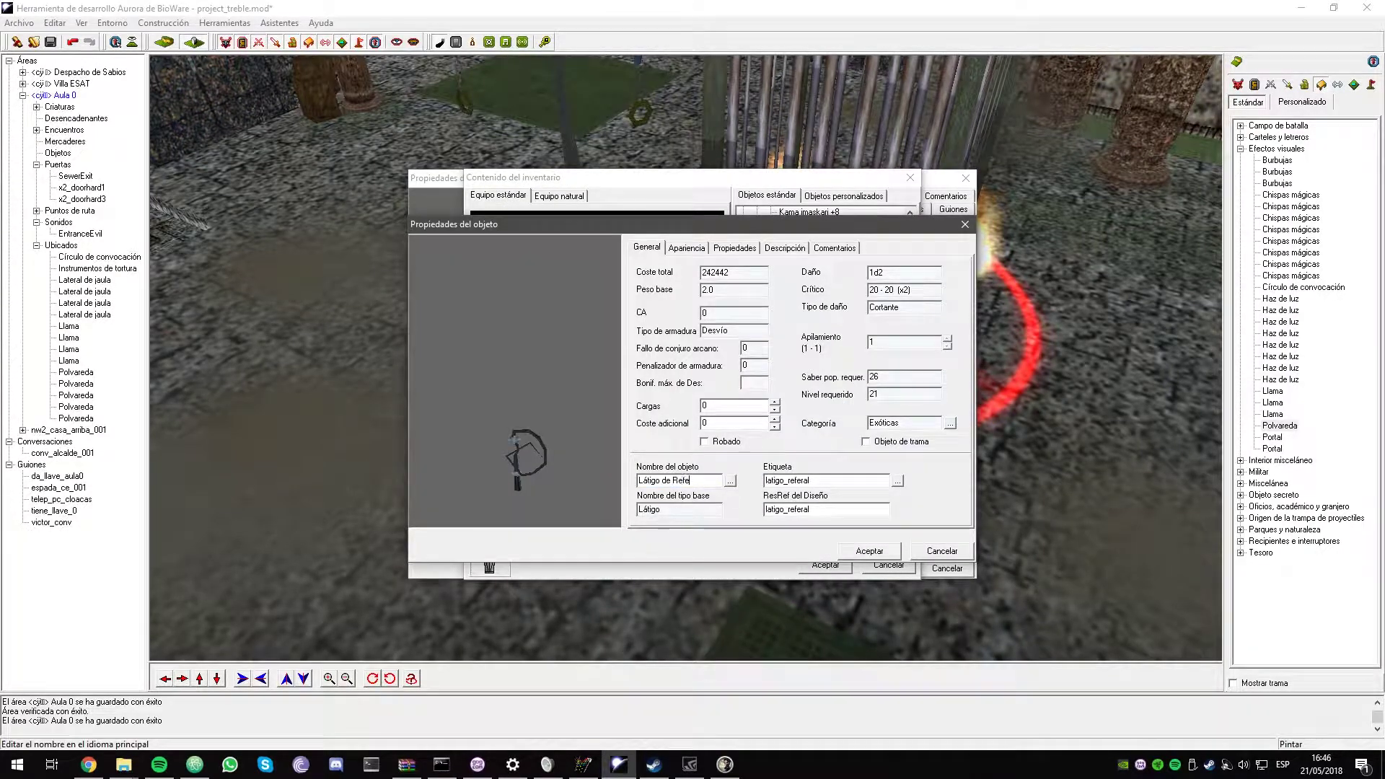
# Add the Eléctrico visual effect to the whip and equip the demon with it
pyautogui.click(734, 247)
pyautogui.scroll(4, 765, 397)
pyautogui.doubleClick(664, 362)
pyautogui.doubleClick(672, 384)
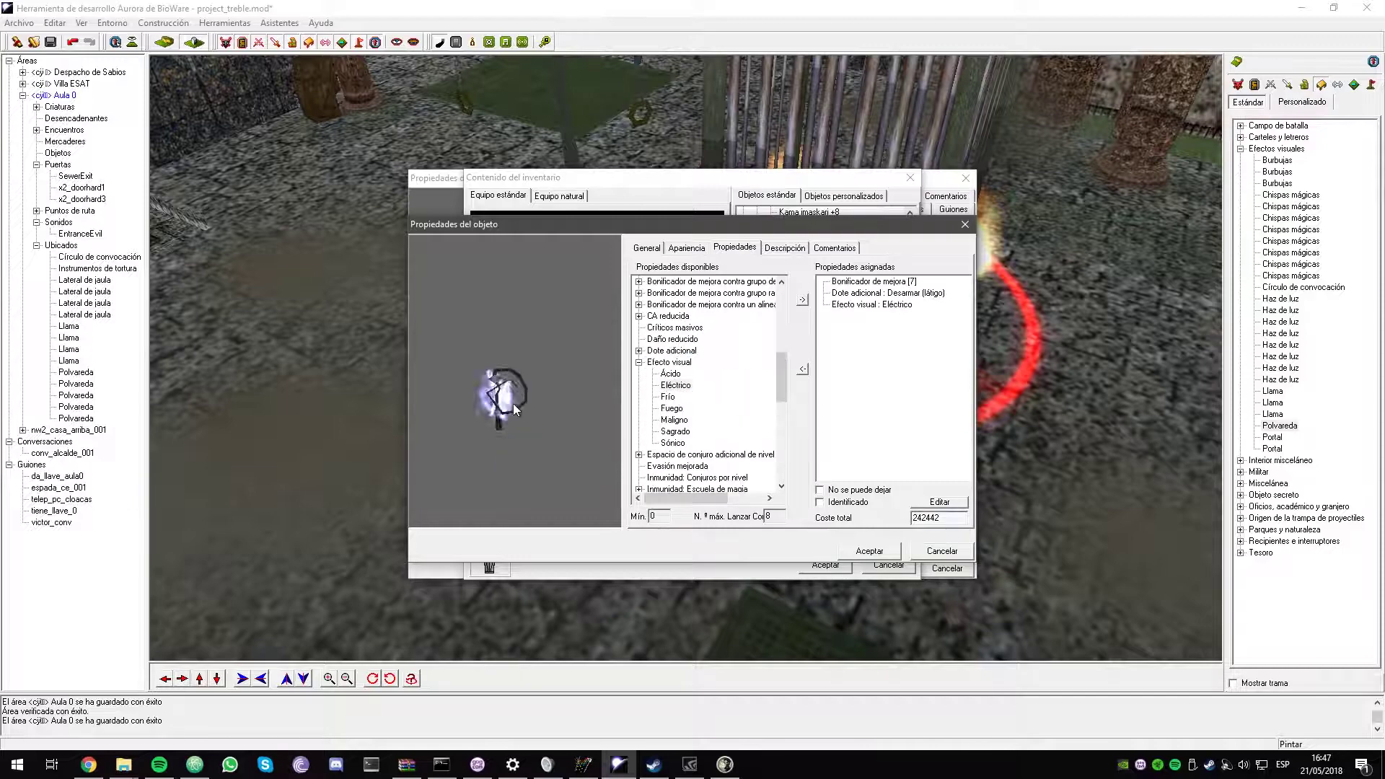
pyautogui.click(868, 550)
pyautogui.moveTo(802, 317); pyautogui.dragTo(494, 267)
pyautogui.click(825, 566)
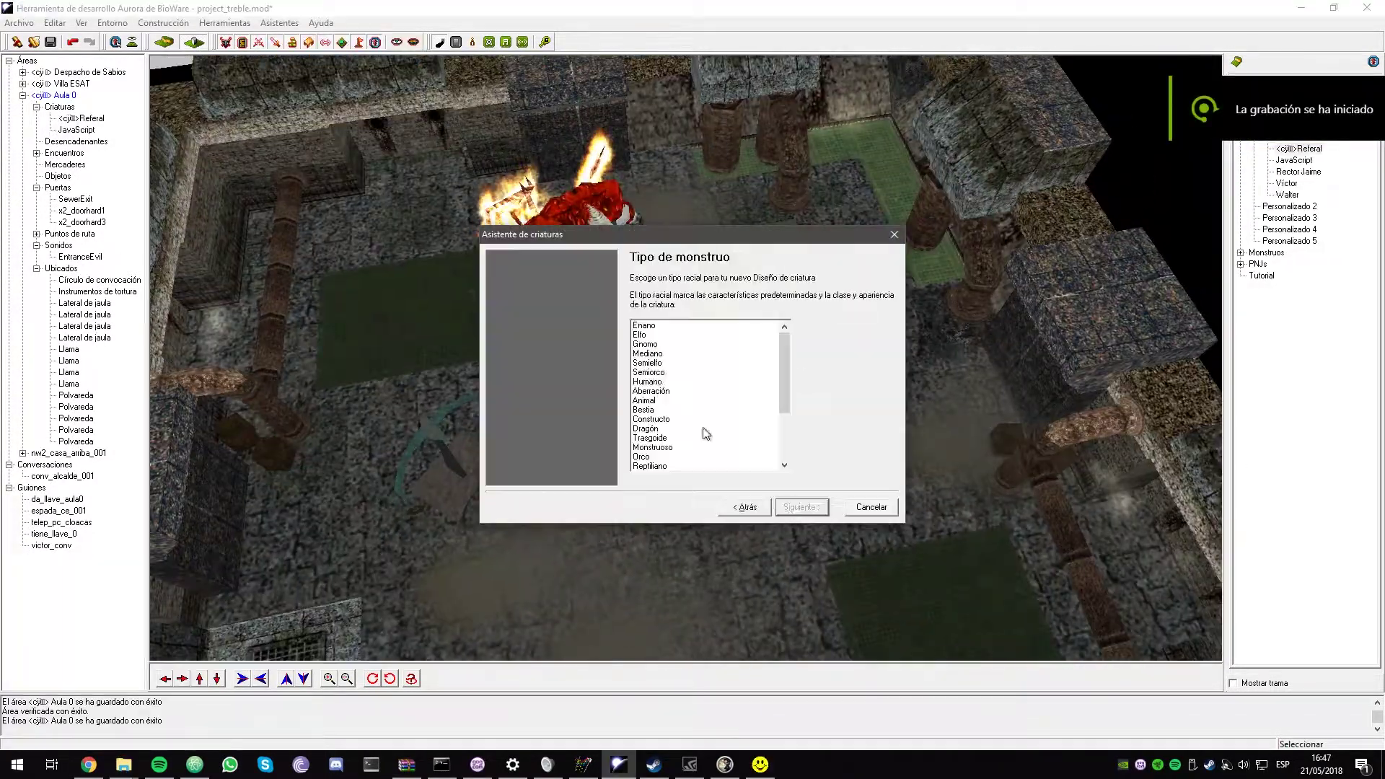
# Define another new creature as a male Humano with the portrait po_hu_m_51_
pyautogui.doubleClick(657, 389)
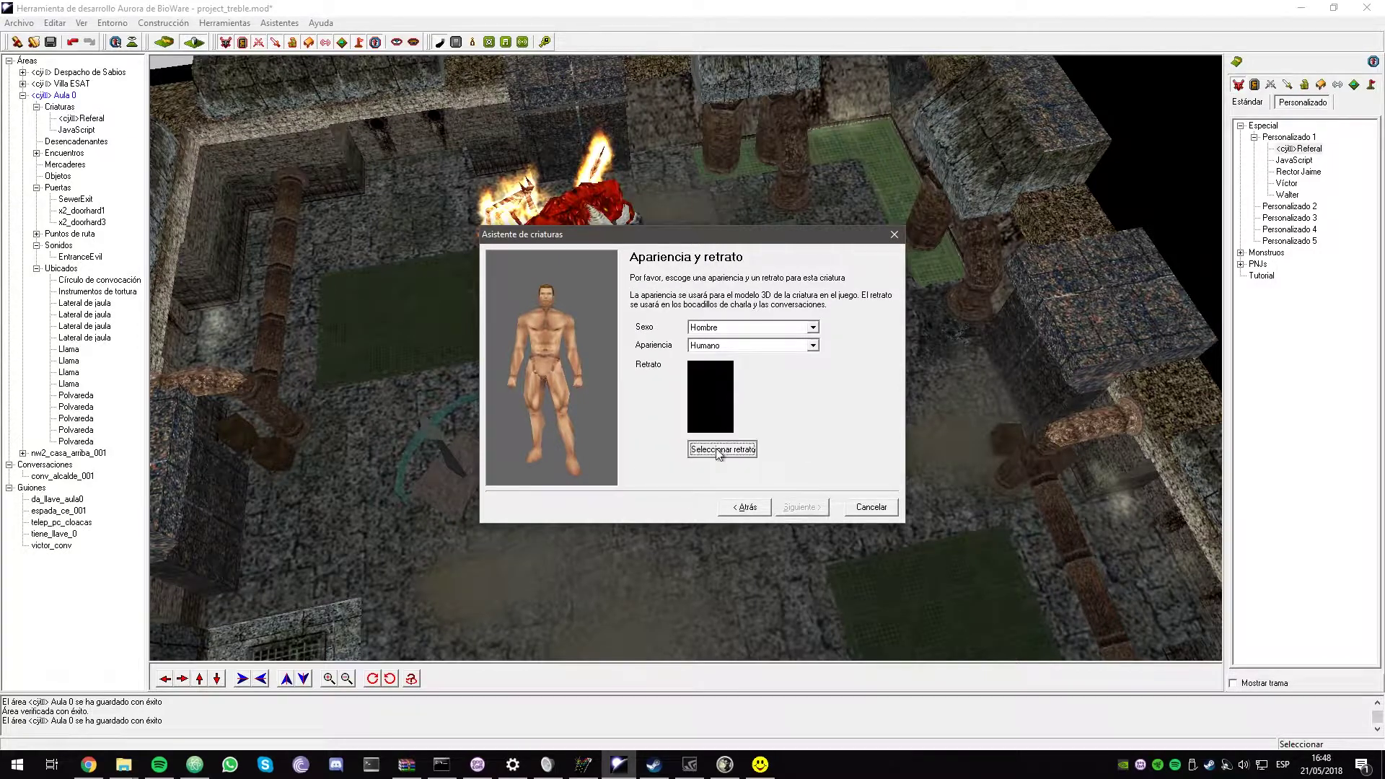
pyautogui.click(687, 452)
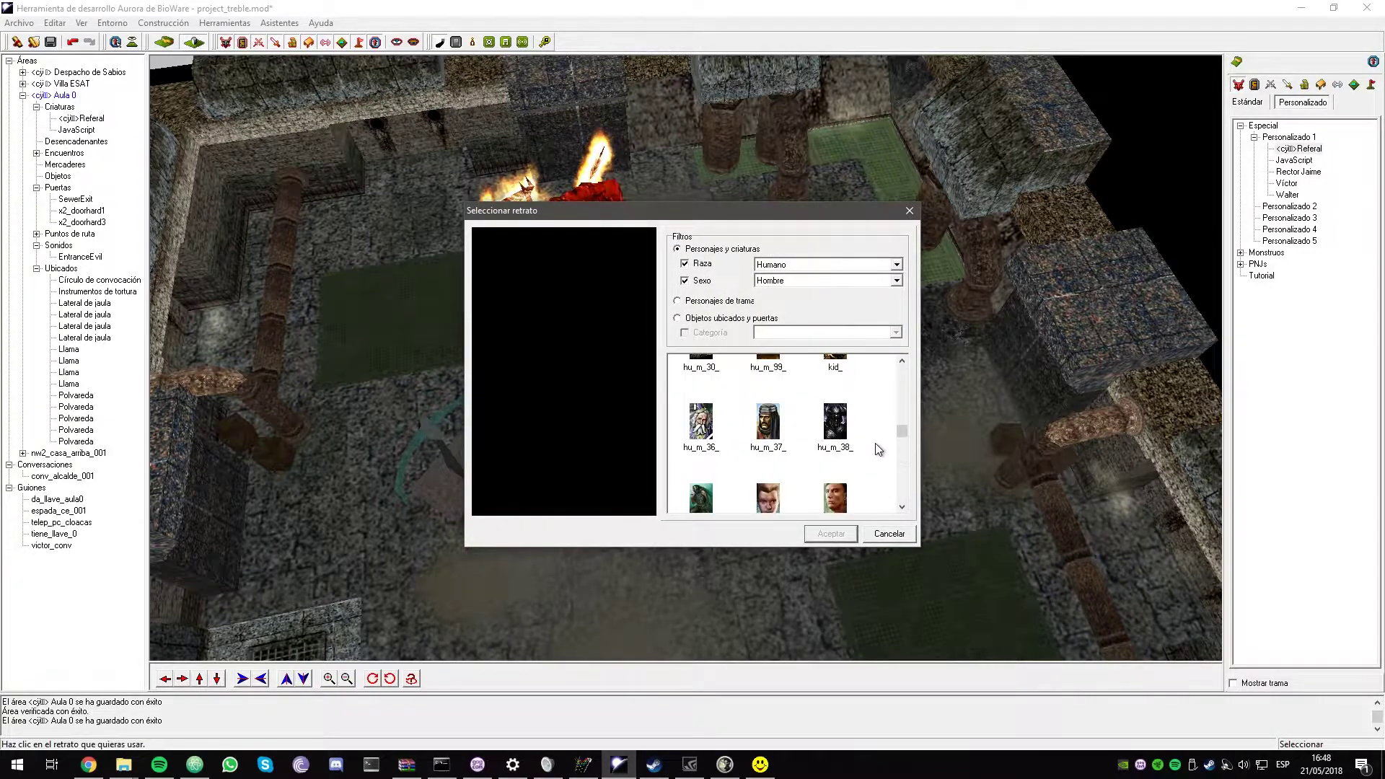
pyautogui.doubleClick(703, 463)
pyautogui.click(800, 507)
pyautogui.click(802, 508)
# Enter the human creature's first name, clear the surname, file it under Personalizado 1 and finish creating it
pyautogui.write('javi')
pyautogui.press('Tab')
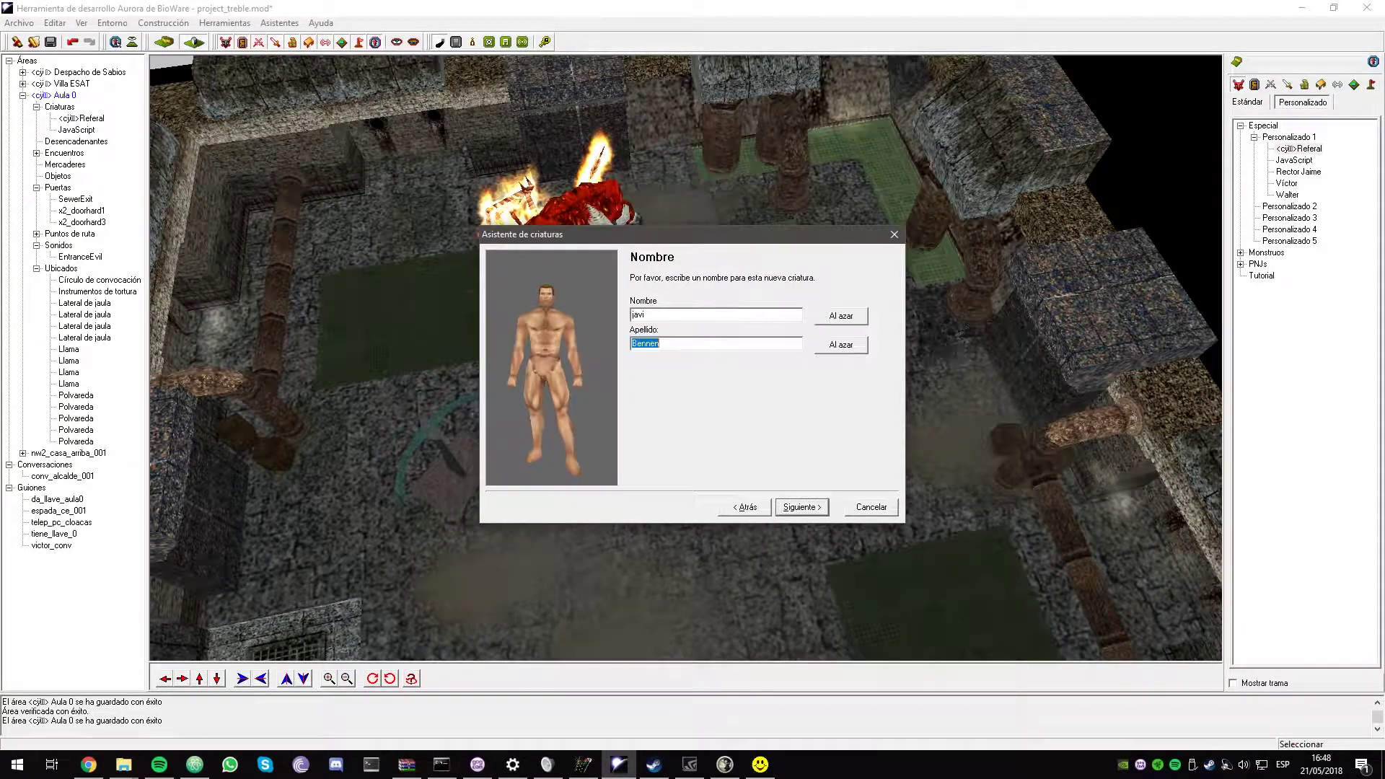
pyautogui.press('BackSpace')
pyautogui.click(802, 508)
pyautogui.click(739, 316)
pyautogui.click(802, 508)
pyautogui.click(802, 507)
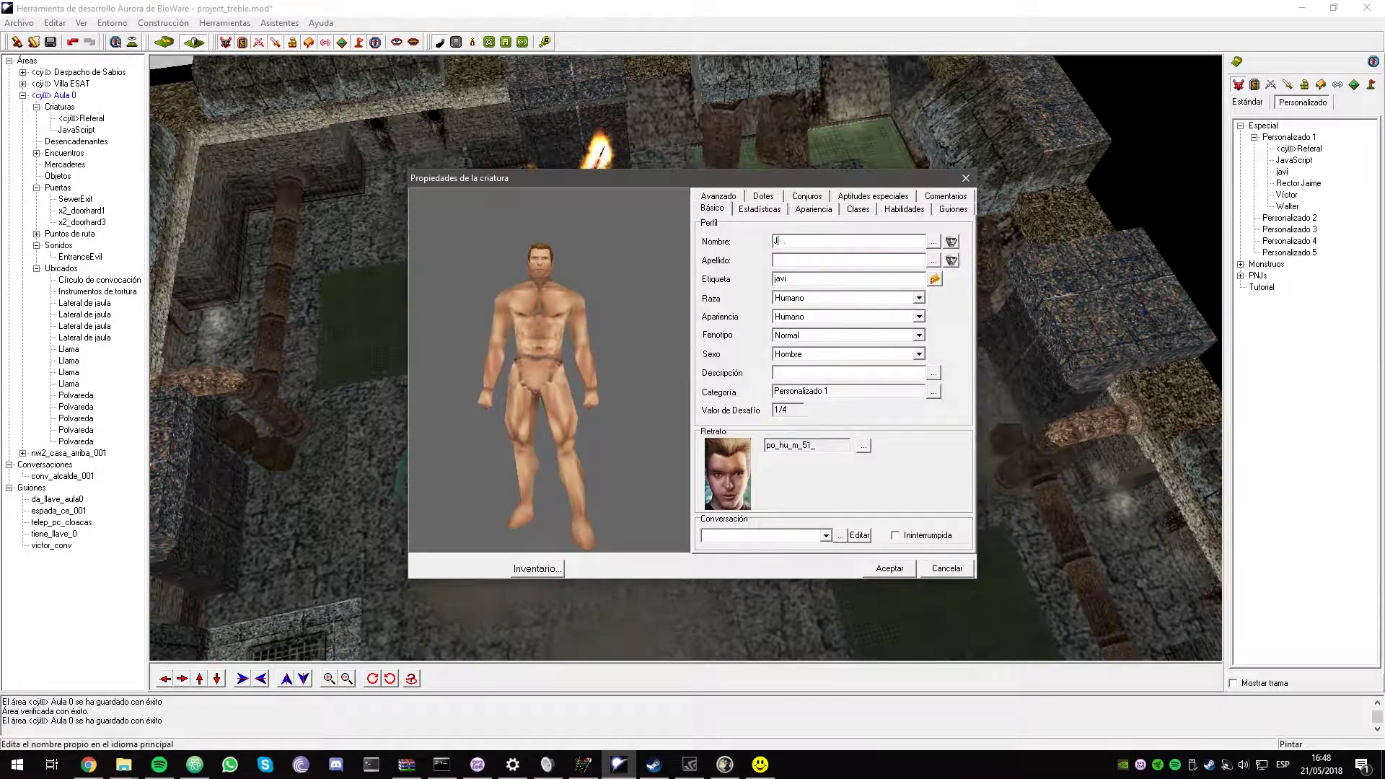
# Capitalize the human creature's first name and dress him in the Muda de gladiador outfit
pyautogui.click(718, 195)
pyautogui.click(711, 196)
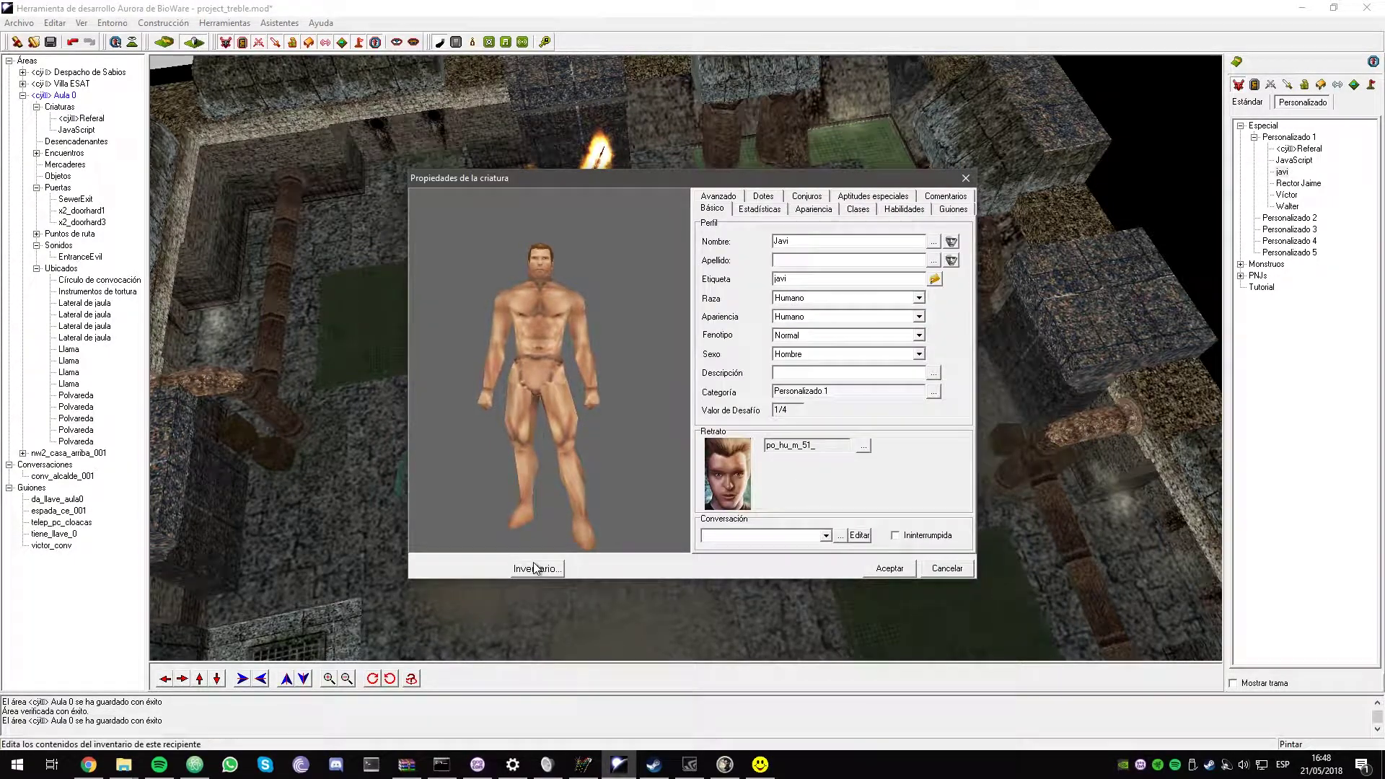
pyautogui.click(534, 568)
pyautogui.click(756, 269)
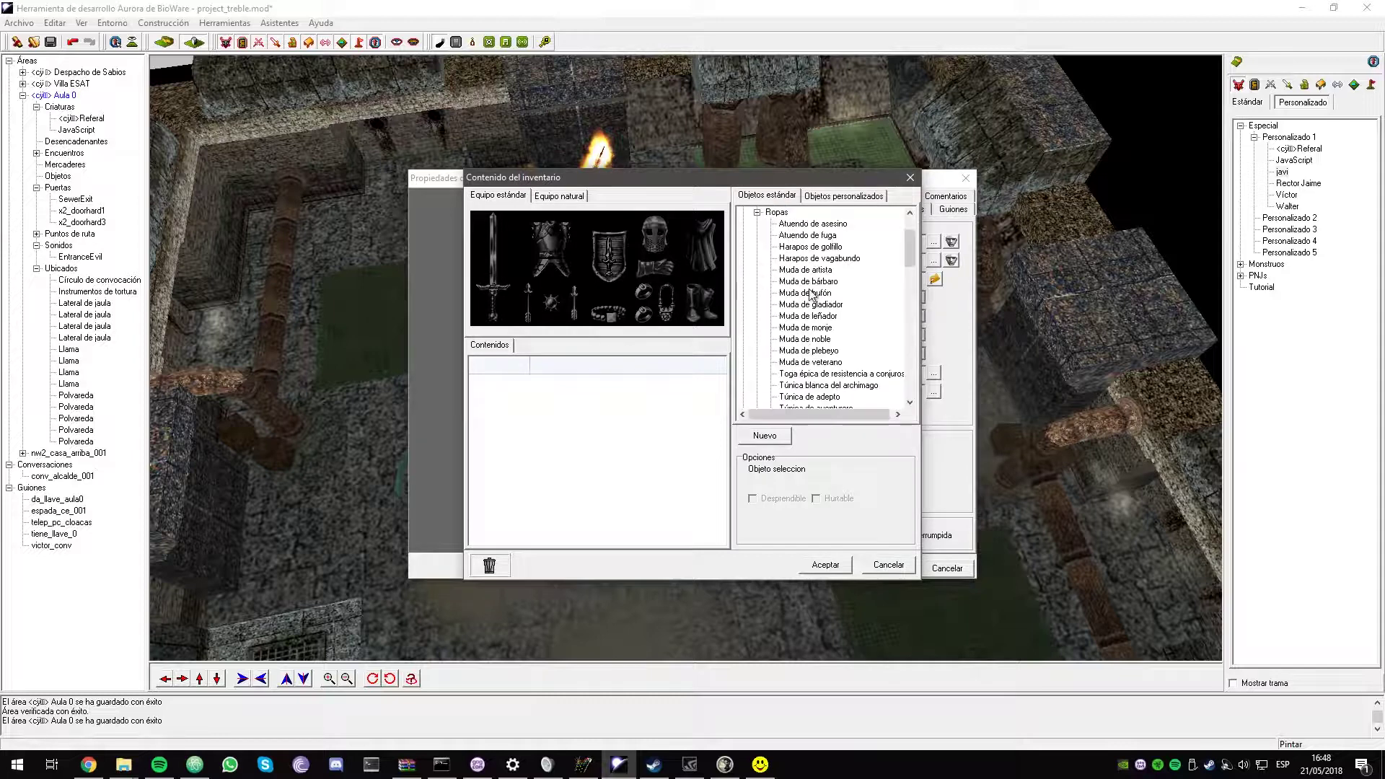
pyautogui.moveTo(801, 301); pyautogui.dragTo(544, 436)
pyautogui.doubleClick(544, 436)
pyautogui.press('Return')
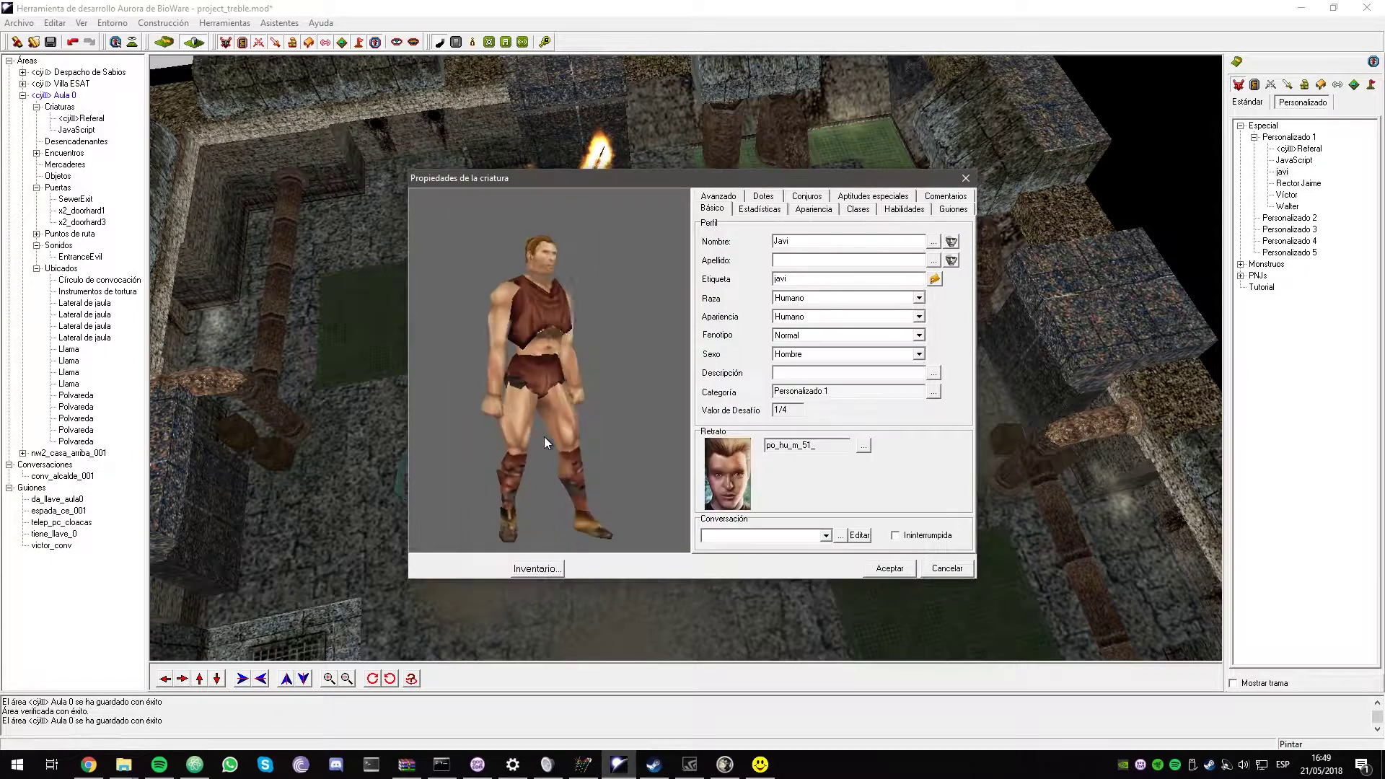
# Change the human creature's head to a moustached model and accept his properties
pyautogui.click(812, 208)
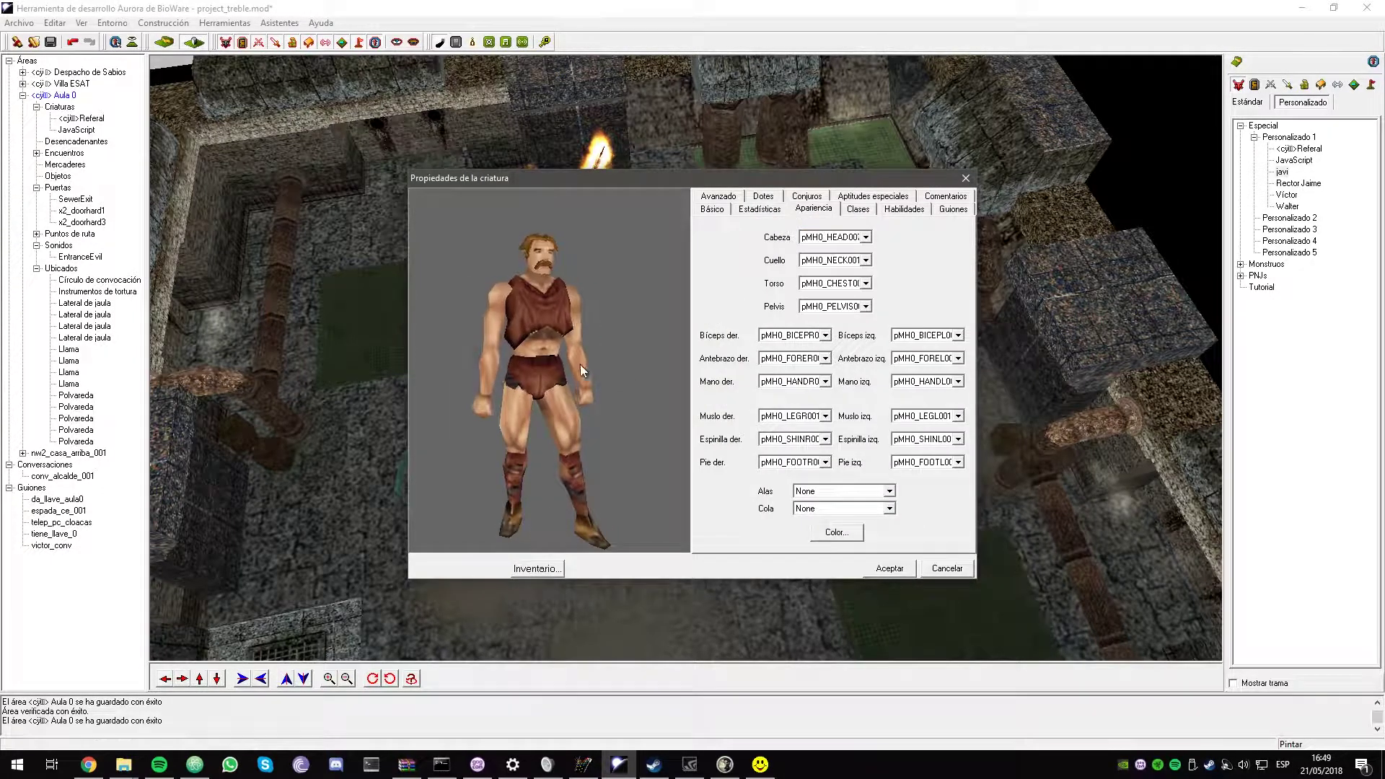
pyautogui.click(712, 209)
pyautogui.click(889, 568)
# Place the new human creature at the cage over the summoning circle in Aula 0
pyautogui.scroll(3, 743, 361)
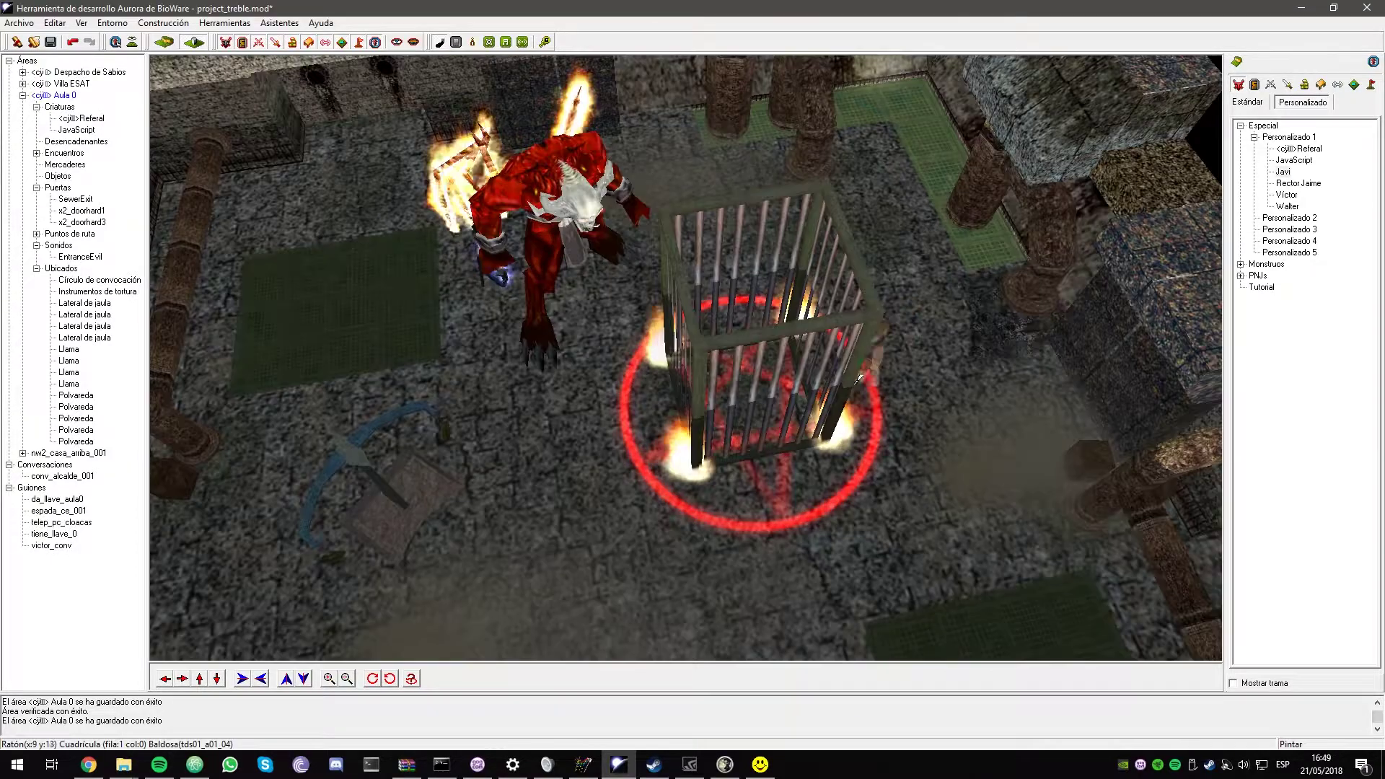
pyautogui.moveTo(743, 325); pyautogui.dragTo(744, 401, button='middle')
pyautogui.click(1282, 171)
pyautogui.click(705, 317)
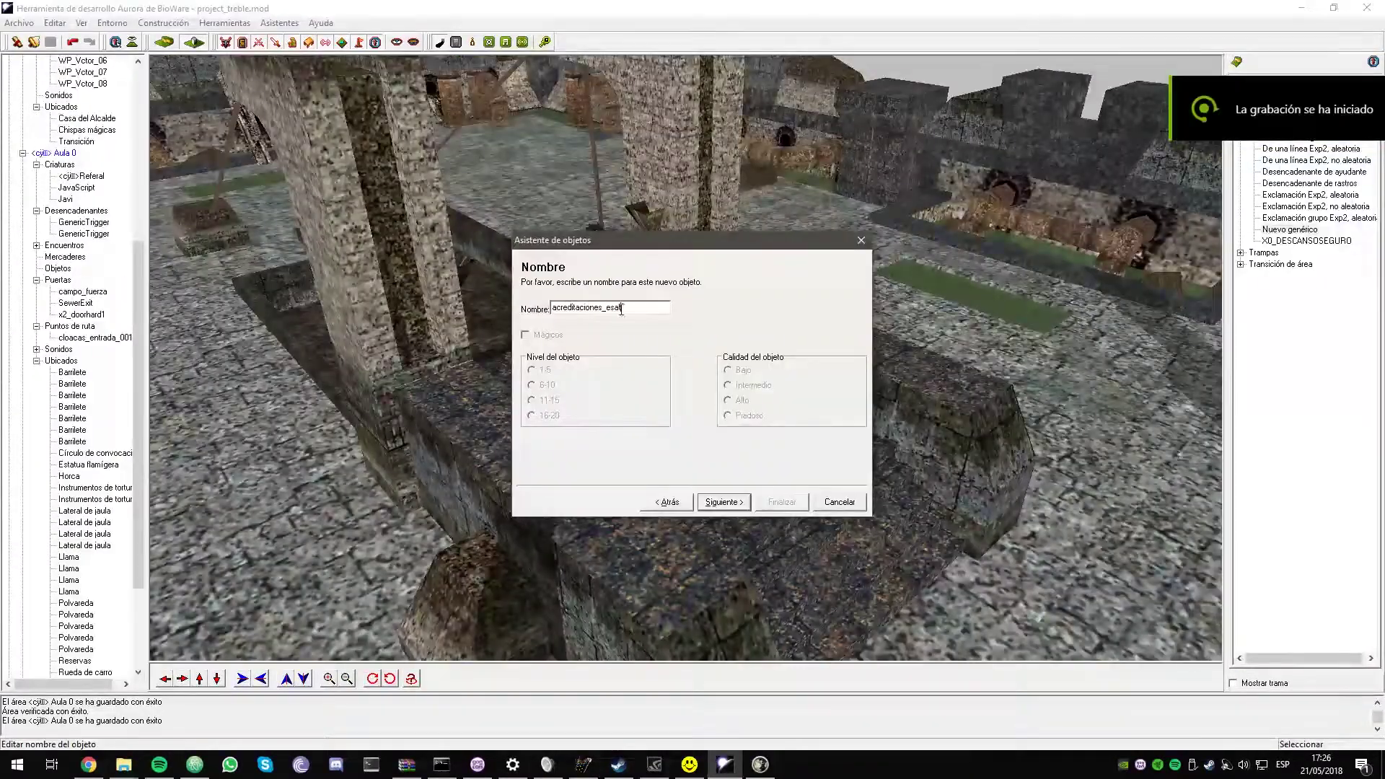
# Create a Misceláneo Mediano item named acreditaciones_esat in the Objeto de trama category
pyautogui.press('Return')
pyautogui.click(654, 348)
pyautogui.press('Return')
pyautogui.press('Return')
# Browse the medium miscellaneous icons and choose one as the accreditations item's appearance
pyautogui.click(685, 247)
pyautogui.scroll(-8, 847, 383)
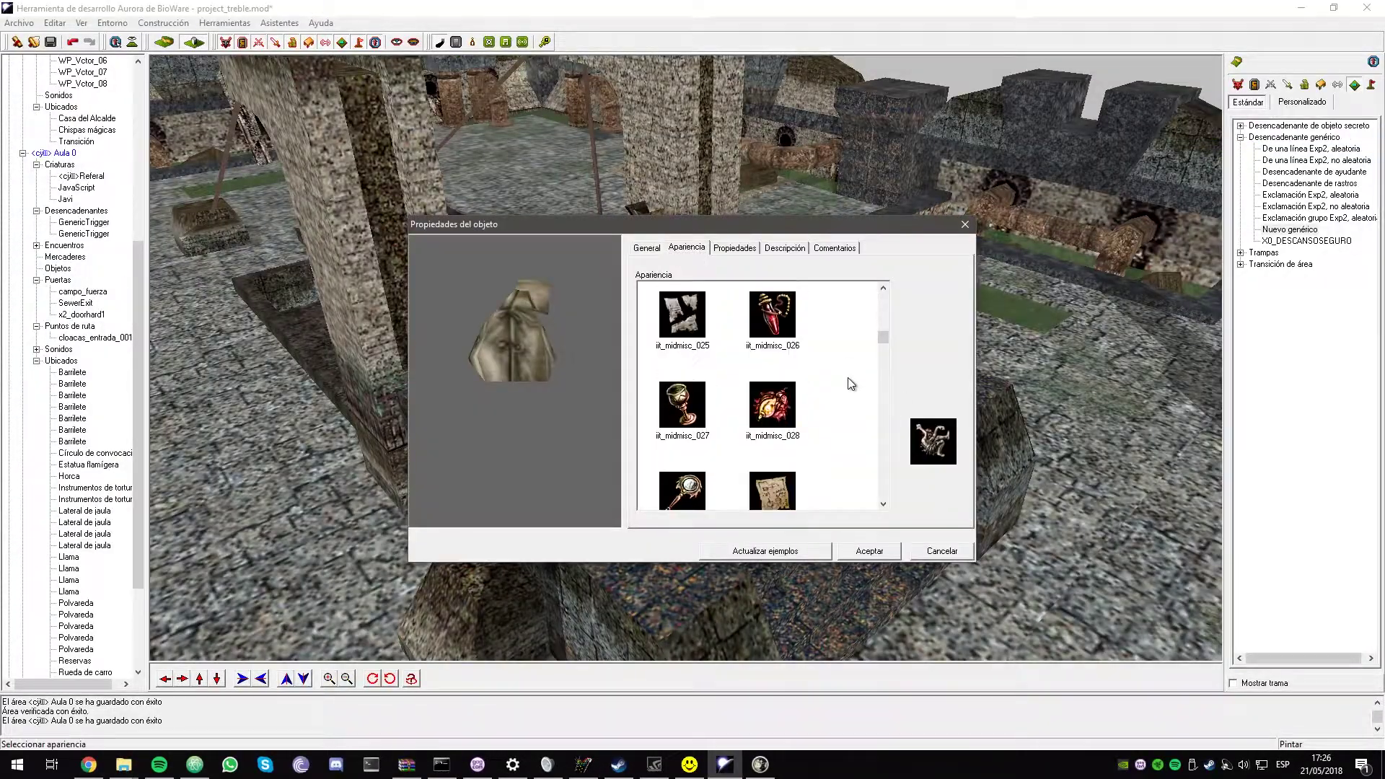
pyautogui.scroll(-4, 779, 429)
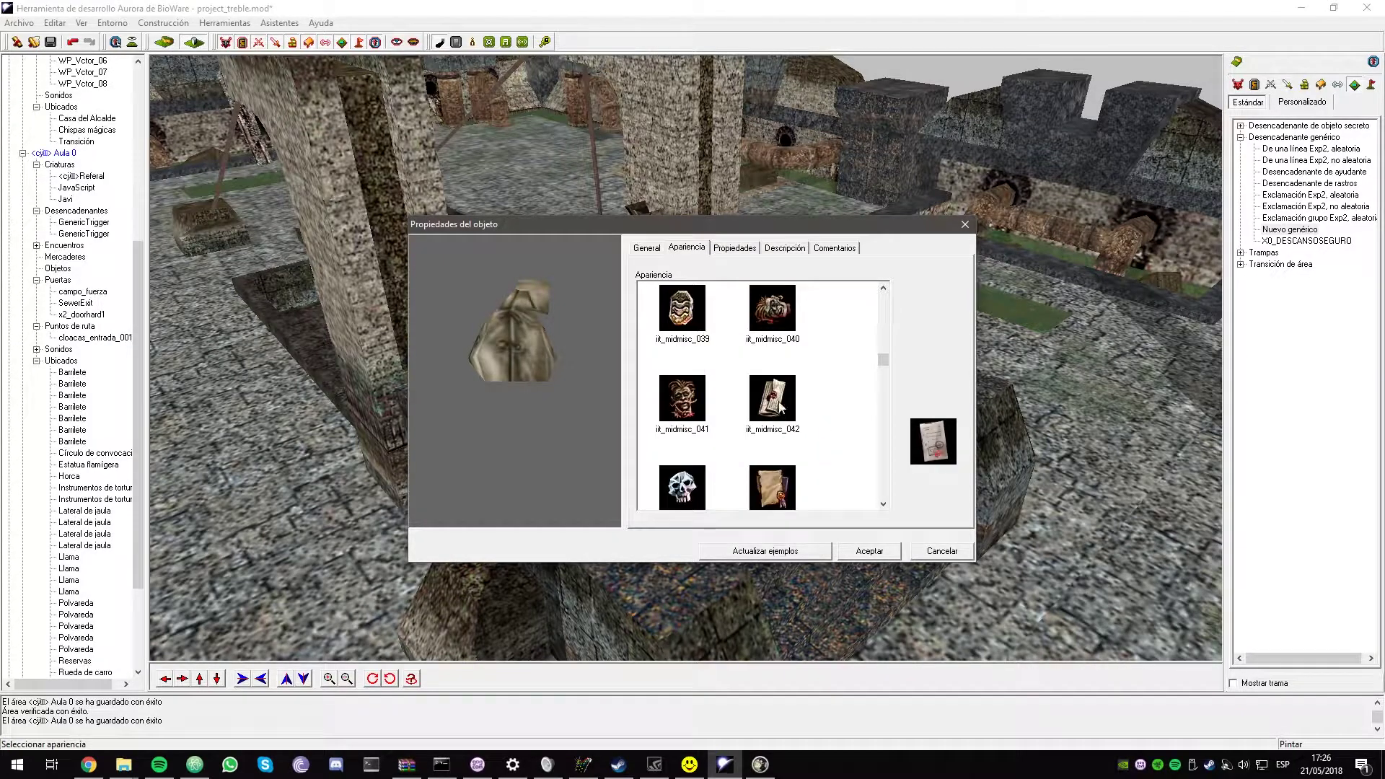
pyautogui.scroll(-18, 780, 408)
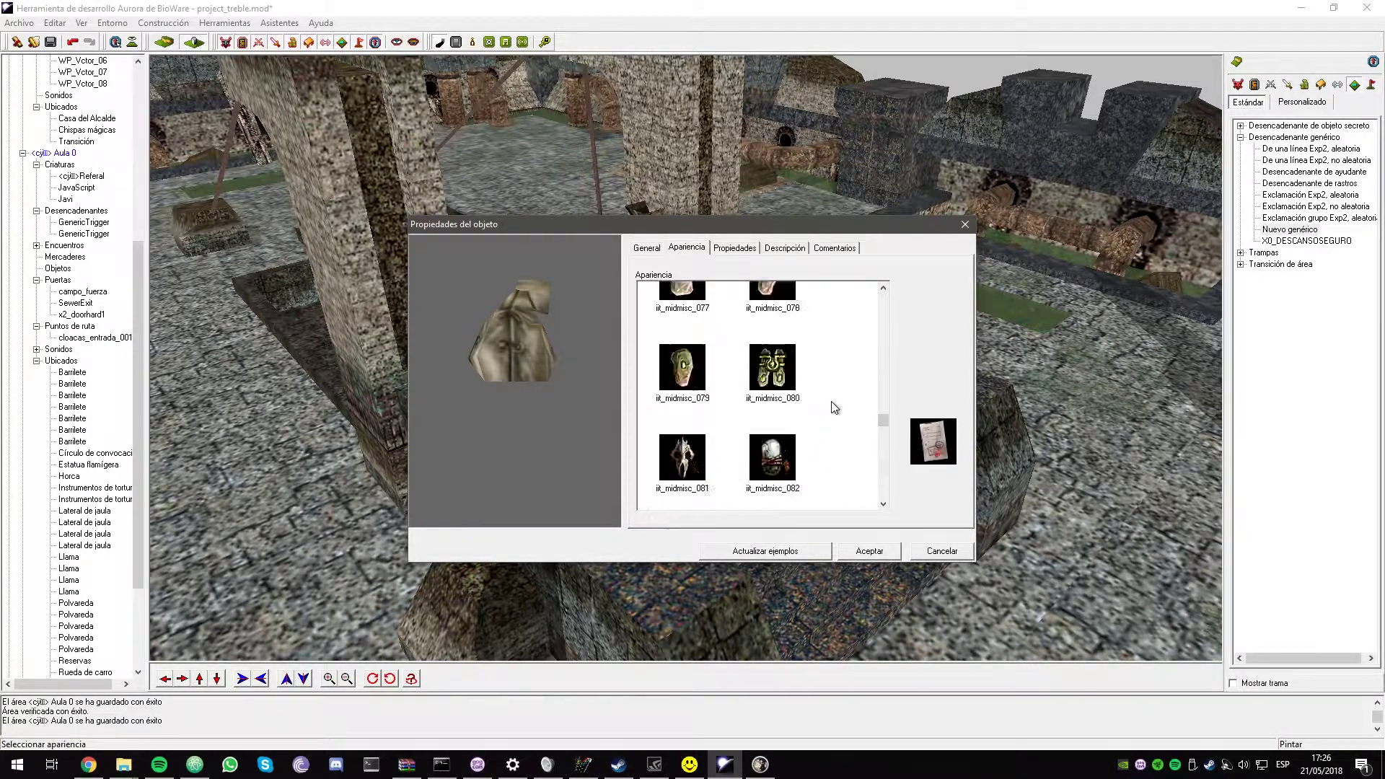
pyautogui.scroll(4, 835, 407)
pyautogui.scroll(-20, 835, 407)
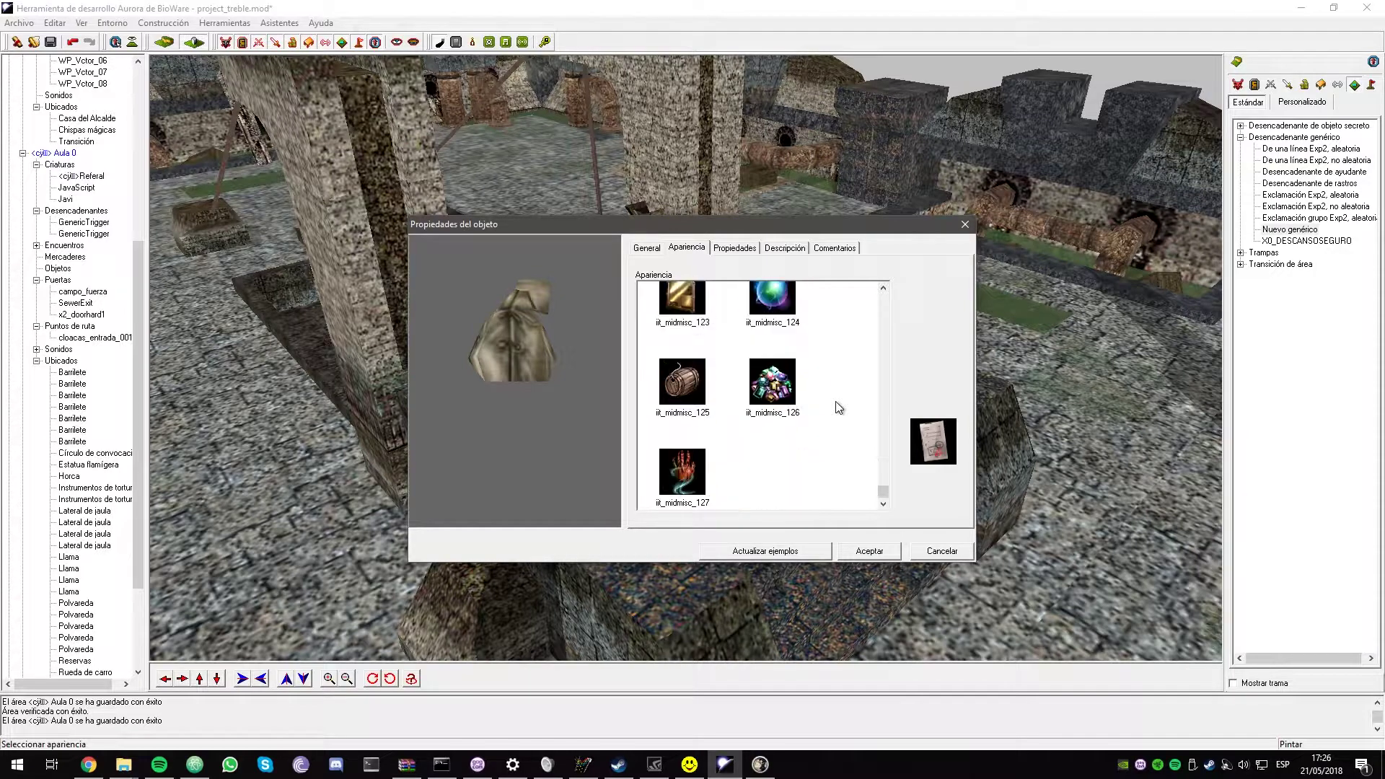
pyautogui.scroll(20, 836, 407)
pyautogui.scroll(-3, 836, 408)
pyautogui.click(771, 406)
# Set the item name to Acreditaciones and switch to Neverwinter Color Tag Creator for a colour tag
pyautogui.click(646, 247)
pyautogui.moveTo(708, 481); pyautogui.dragTo(637, 480)
pyautogui.write('Acreditaciones')
pyautogui.click(689, 764)
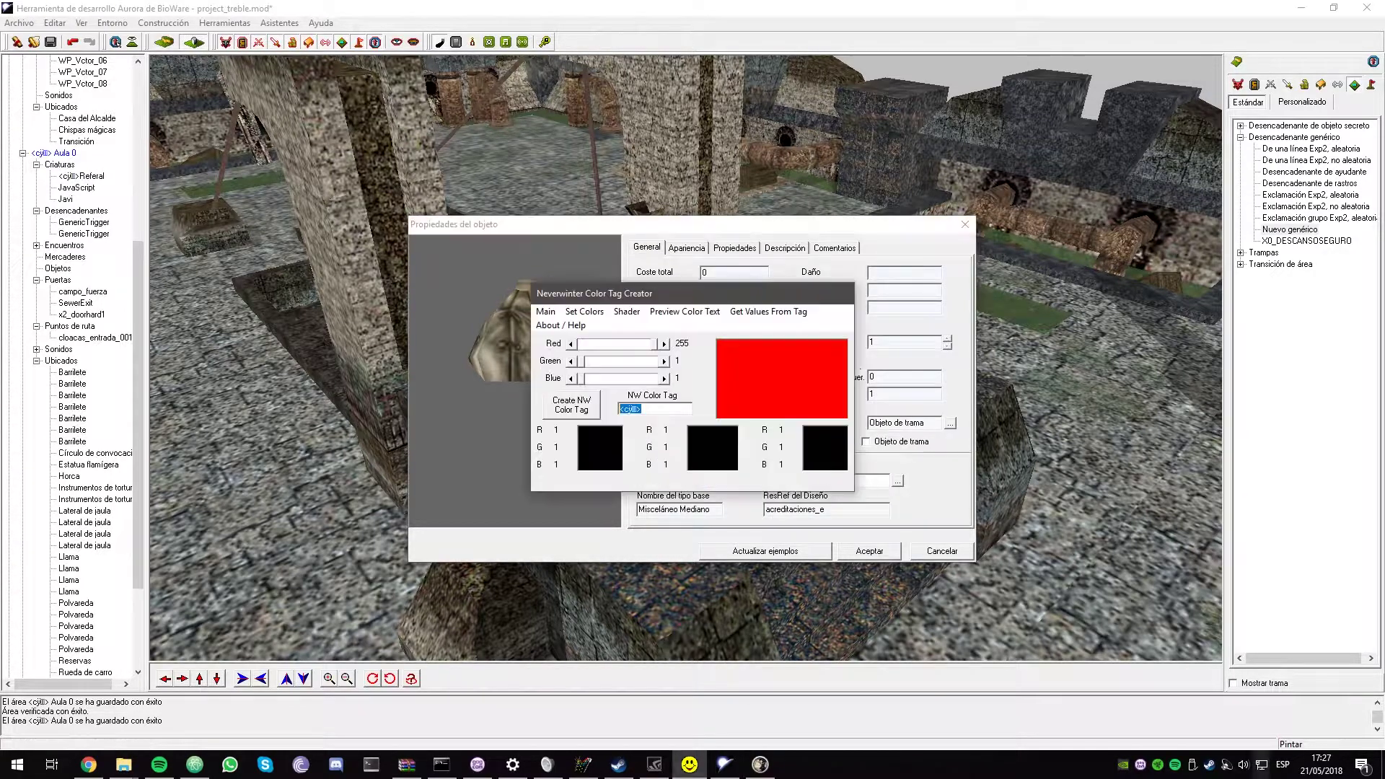